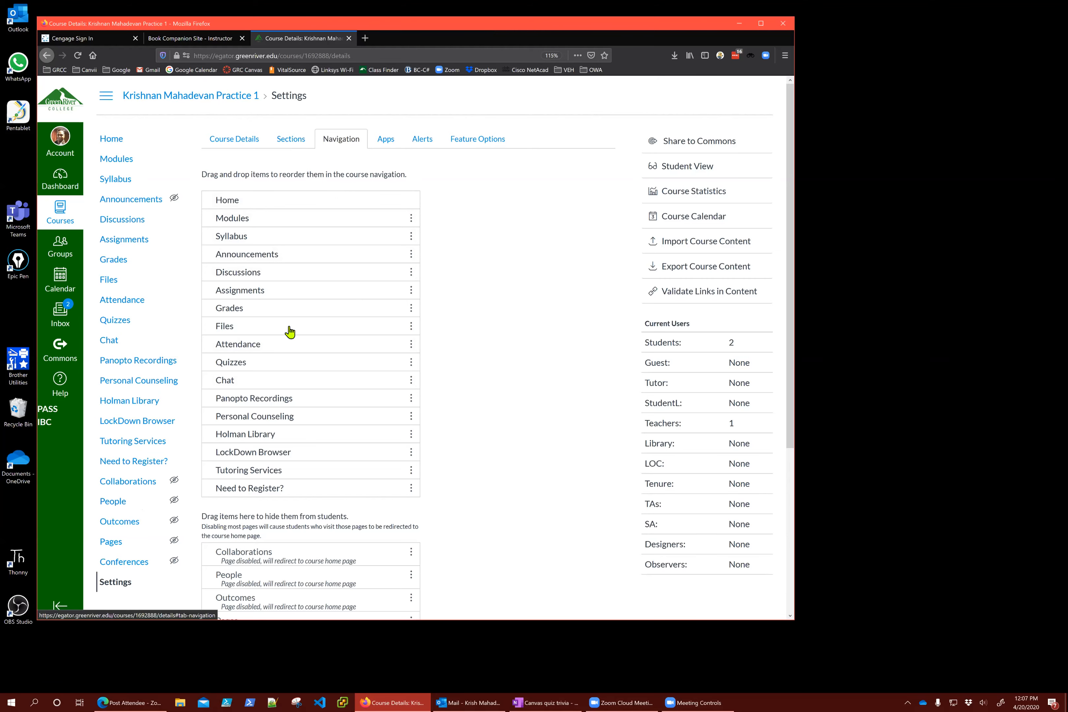
# Save the course navigation, hiding Collaborations, People, Outcomes, Pages and Conferences from students
pyautogui.scroll(-5, 294, 317)
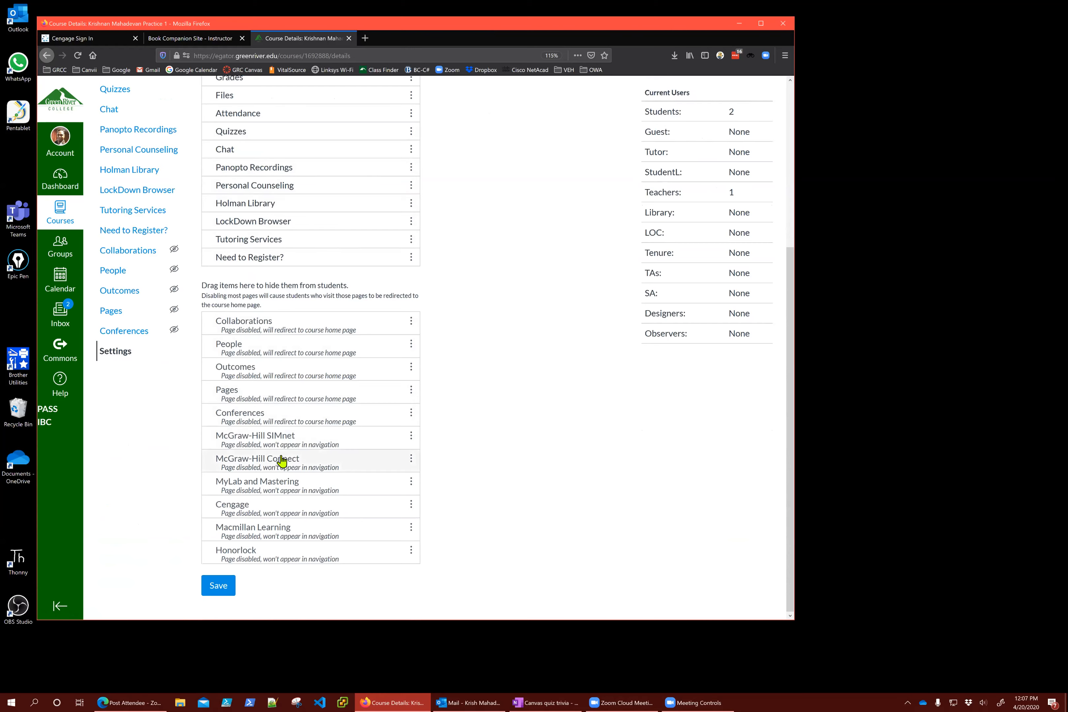
pyautogui.click(218, 585)
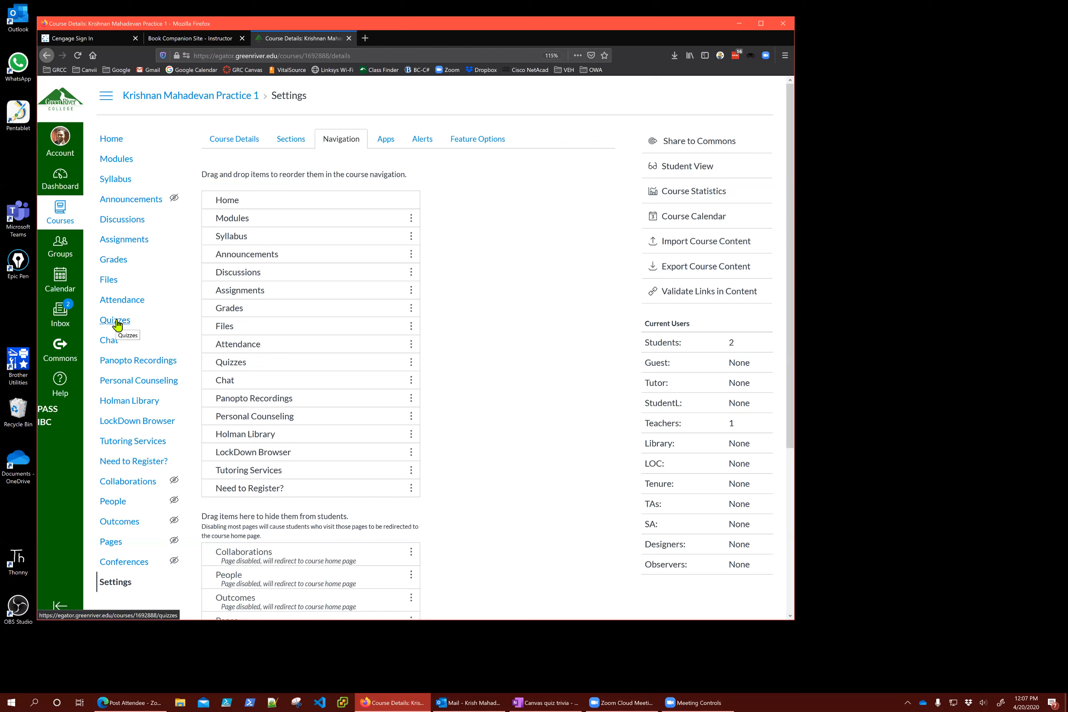
# Go to the course Home page and look through its modules list
pyautogui.click(111, 142)
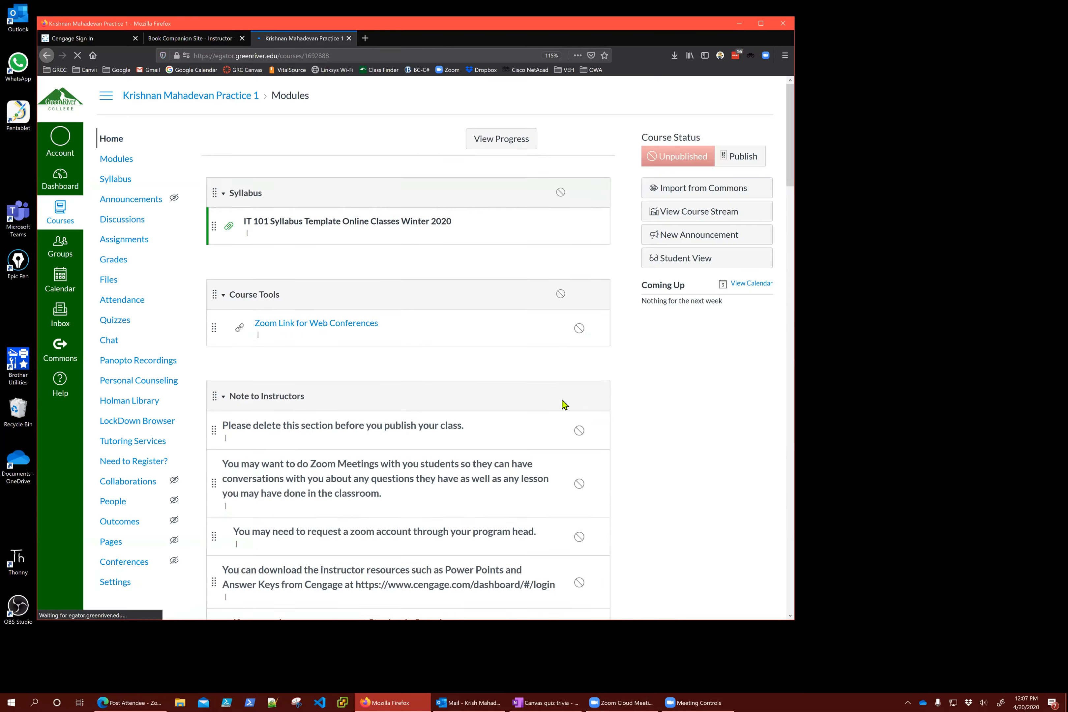
pyautogui.scroll(-10, 471, 498)
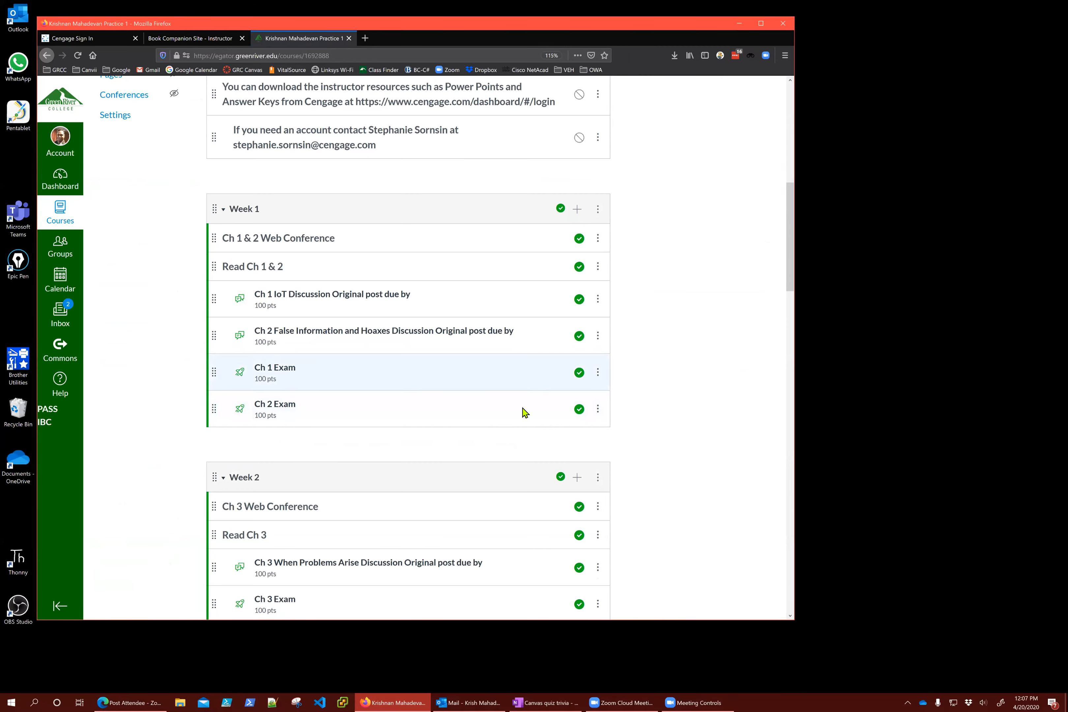
pyautogui.scroll(4, 698, 442)
pyautogui.scroll(3, 699, 442)
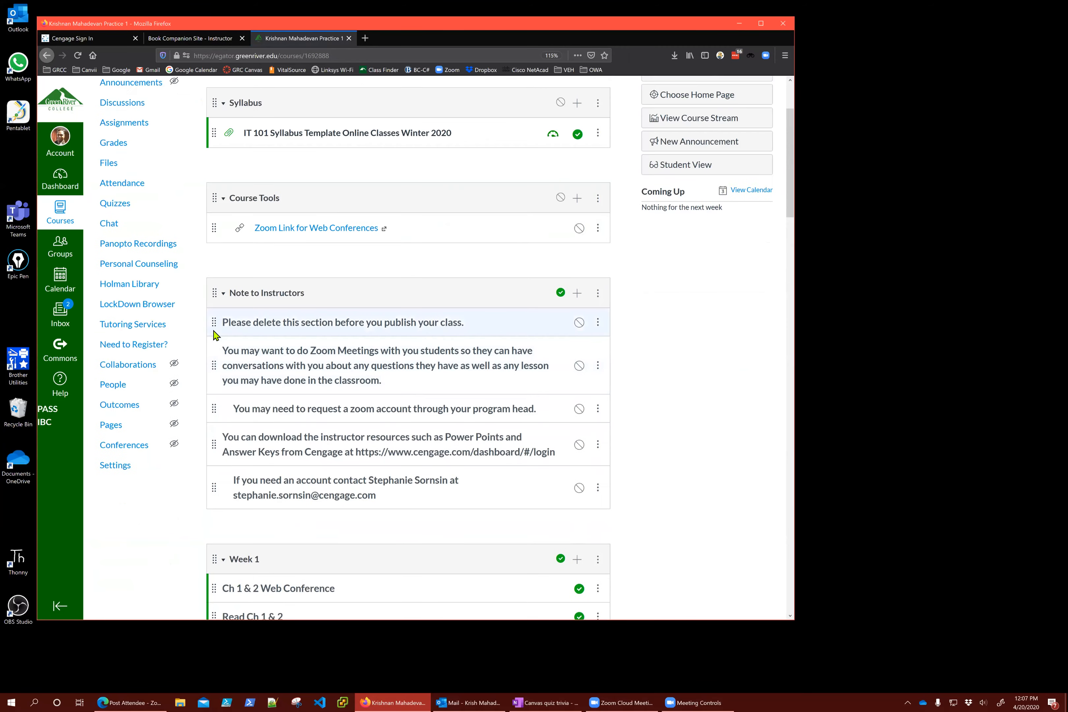
# Open the course Quizzes page and browse the Ch 1–11 Exams and Final Exam
pyautogui.click(123, 212)
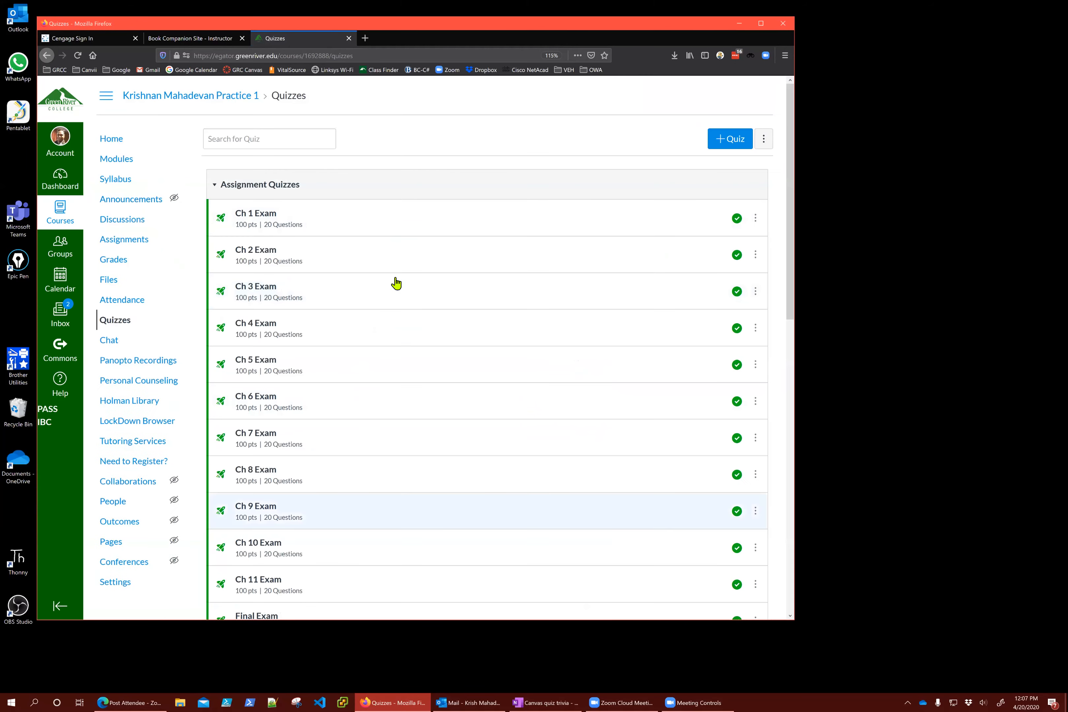
pyautogui.scroll(-7, 396, 285)
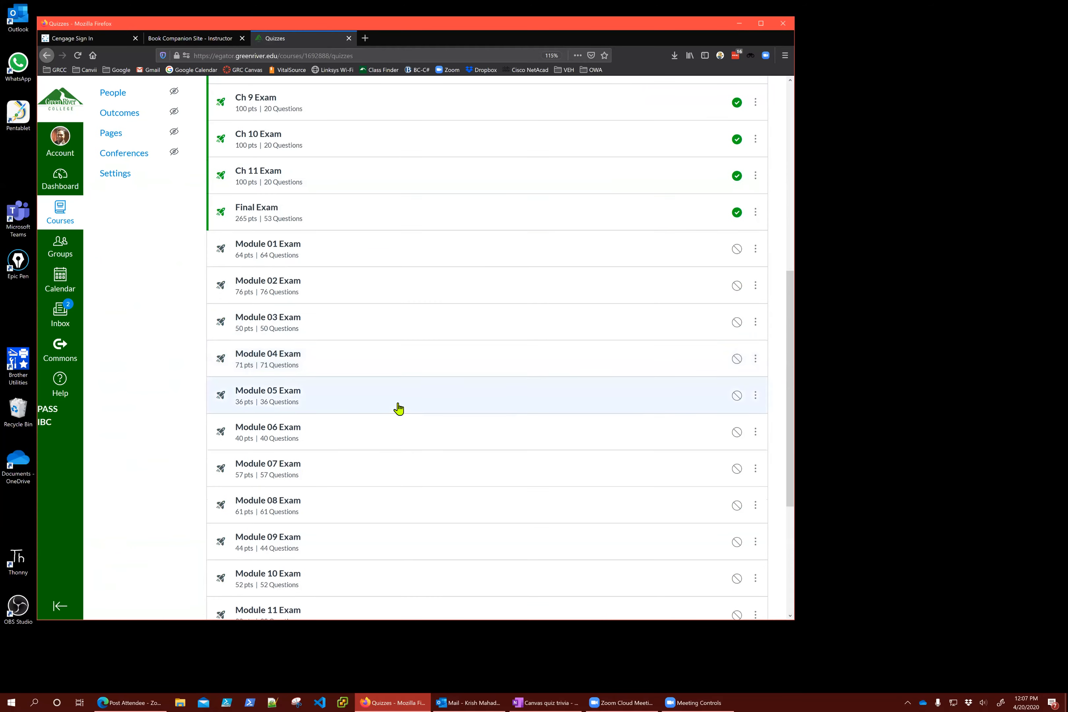
pyautogui.scroll(-5, 399, 409)
pyautogui.scroll(12, 399, 408)
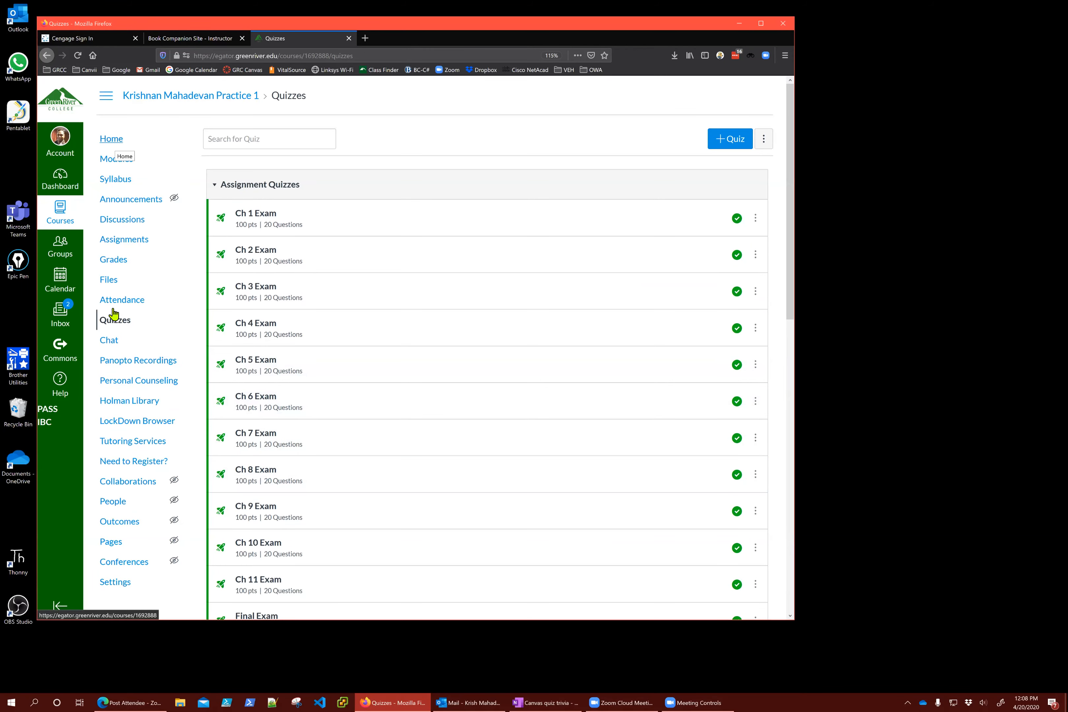
pyautogui.click(112, 321)
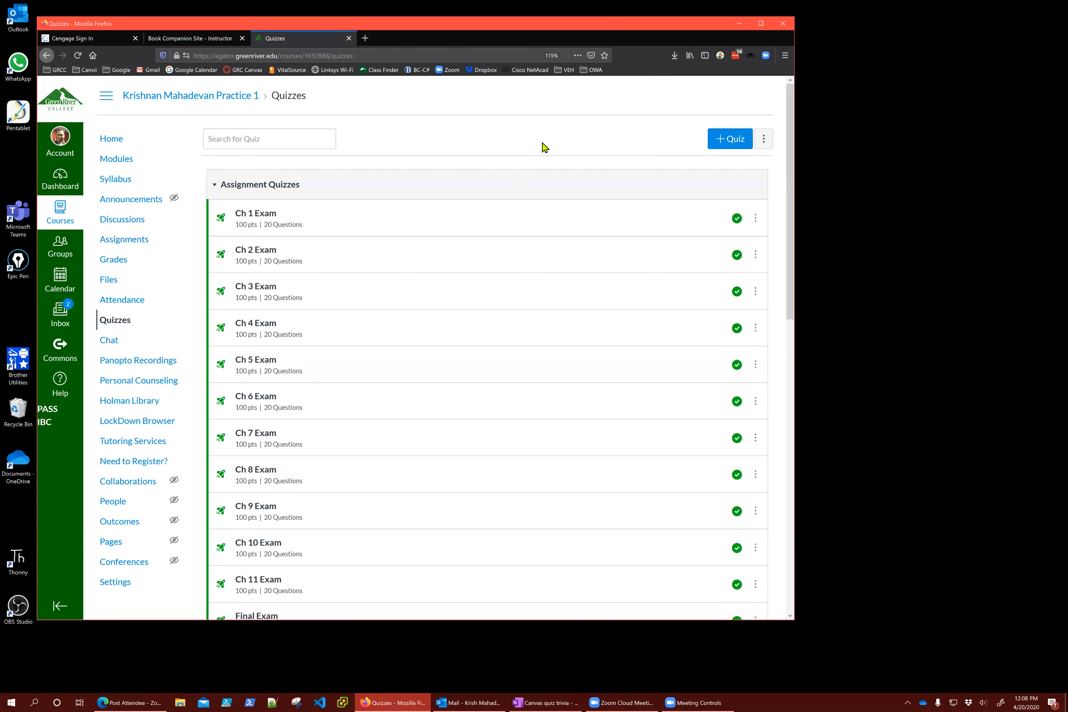
# Create a new quiz and title it 'My Dummy Quiz'
pyautogui.click(726, 139)
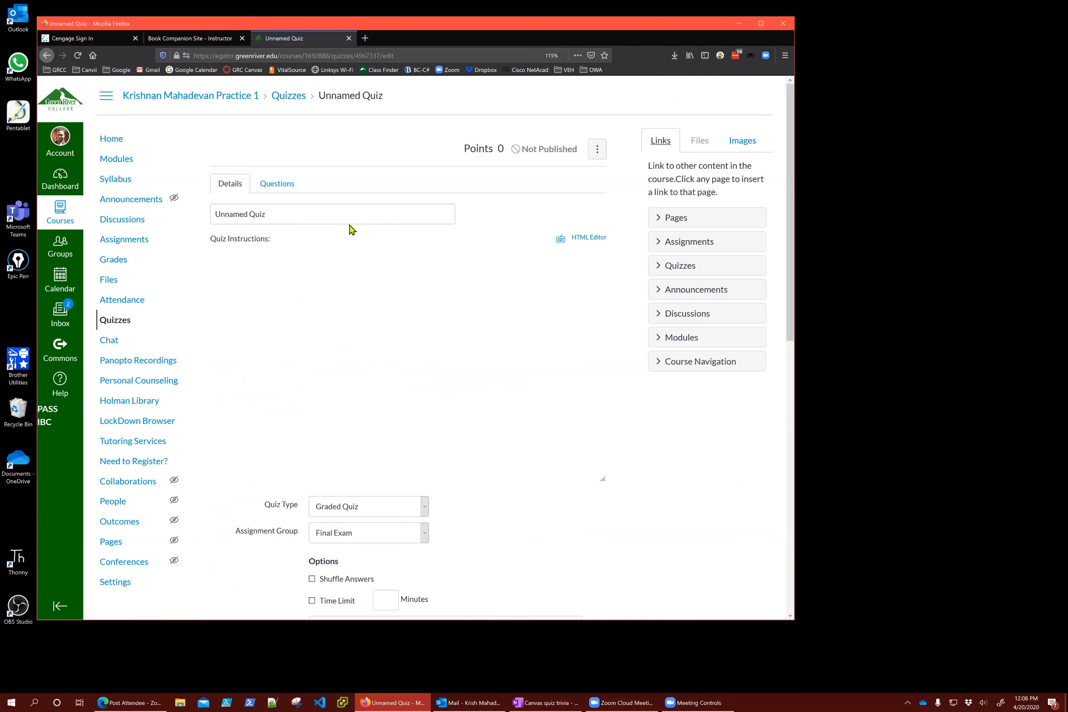
pyautogui.click(280, 216)
pyautogui.hotkey('ctrl', 'a')
pyautogui.write('My Dummy Quiz')
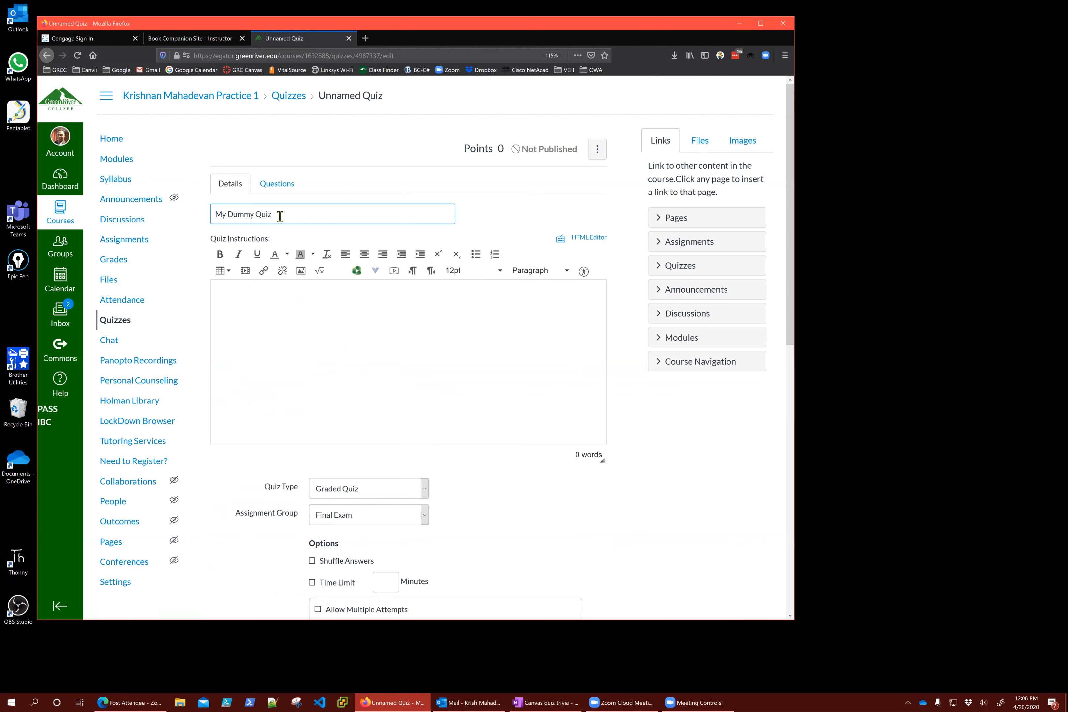
# Enter the quiz instructions 'You have two attempts to get this right'
pyautogui.click(306, 291)
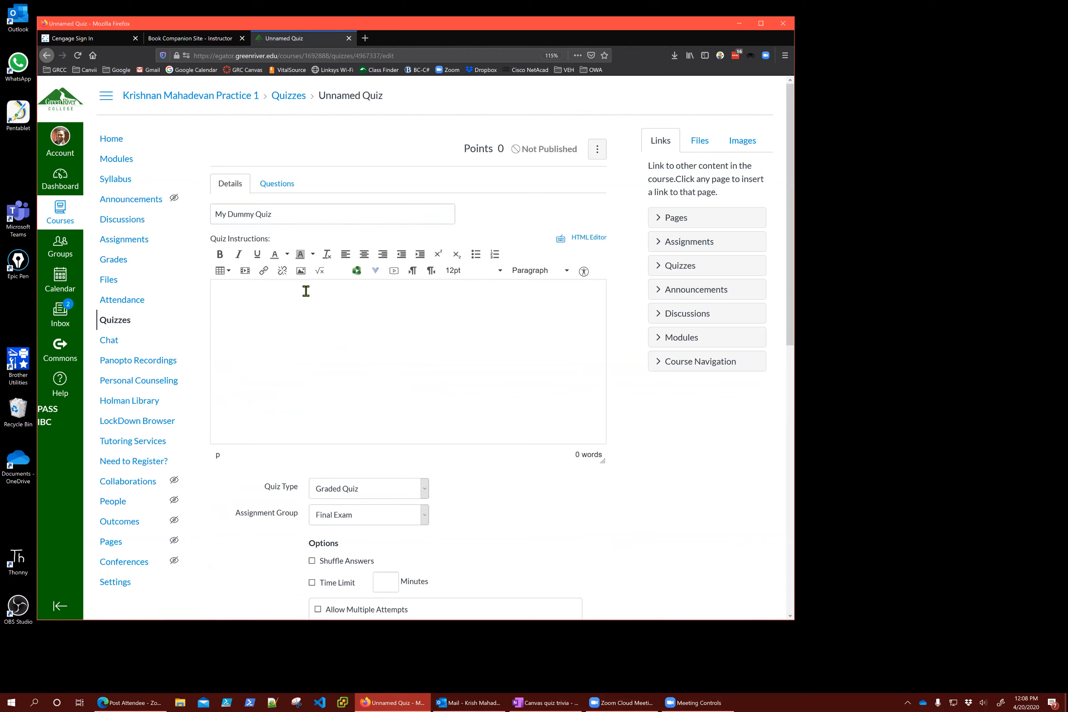
pyautogui.write('You have two attempts to get this right.')
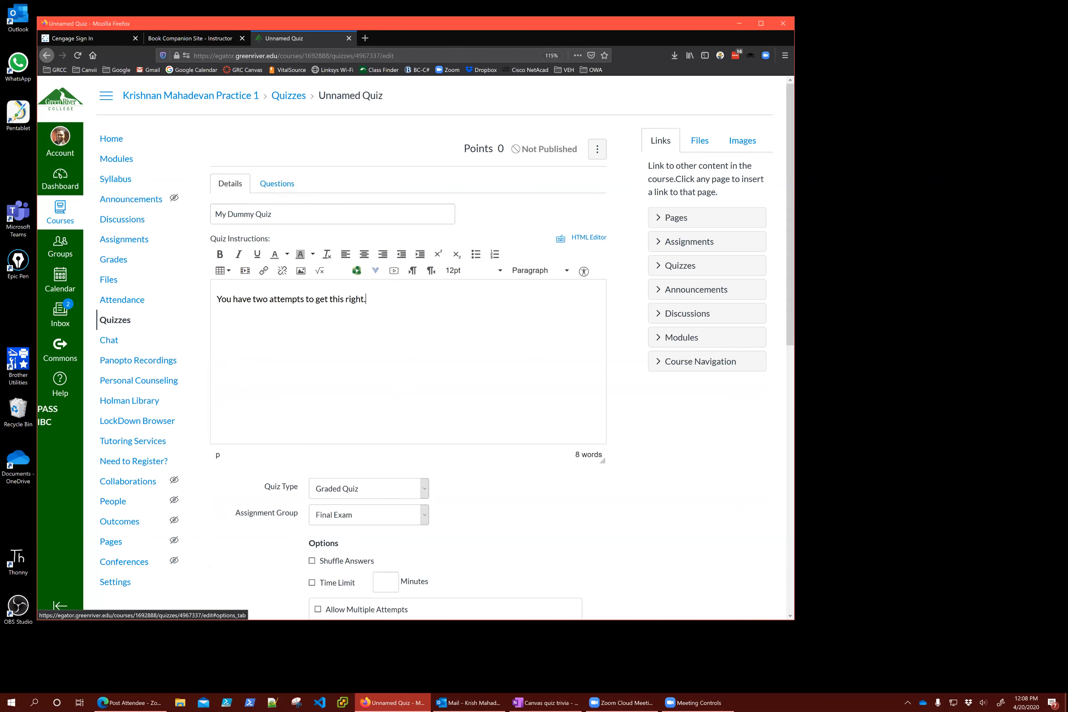
# Set the Quiz Type to Practice Quiz
pyautogui.scroll(-3, 469, 396)
pyautogui.scroll(-2, 469, 396)
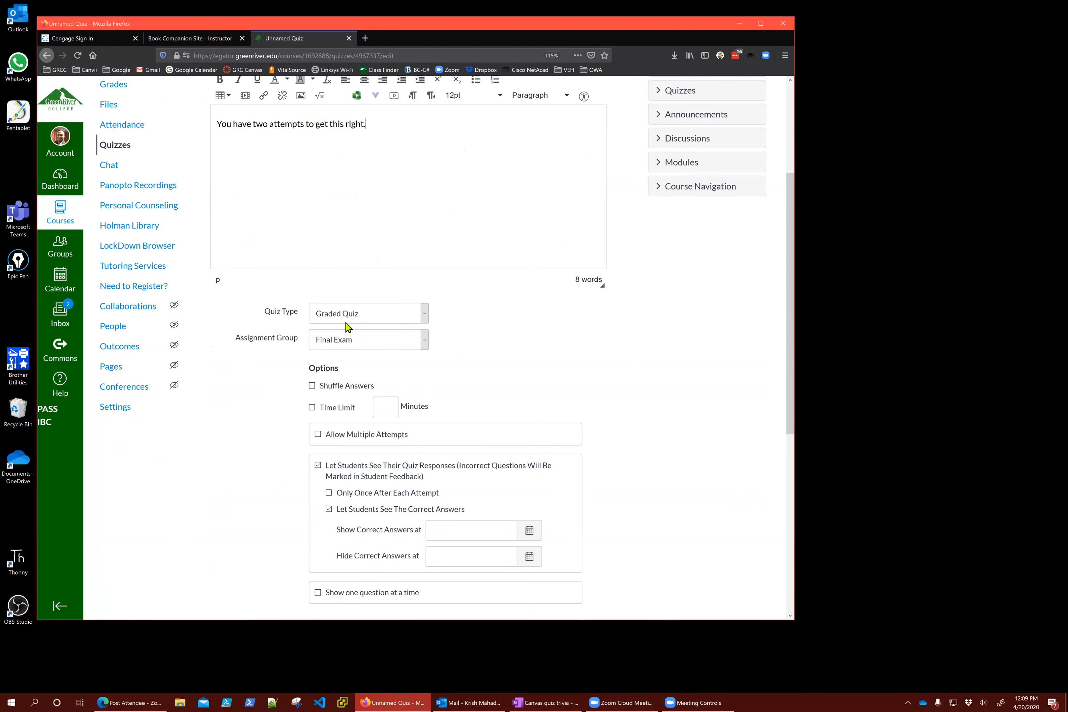
pyautogui.click(362, 317)
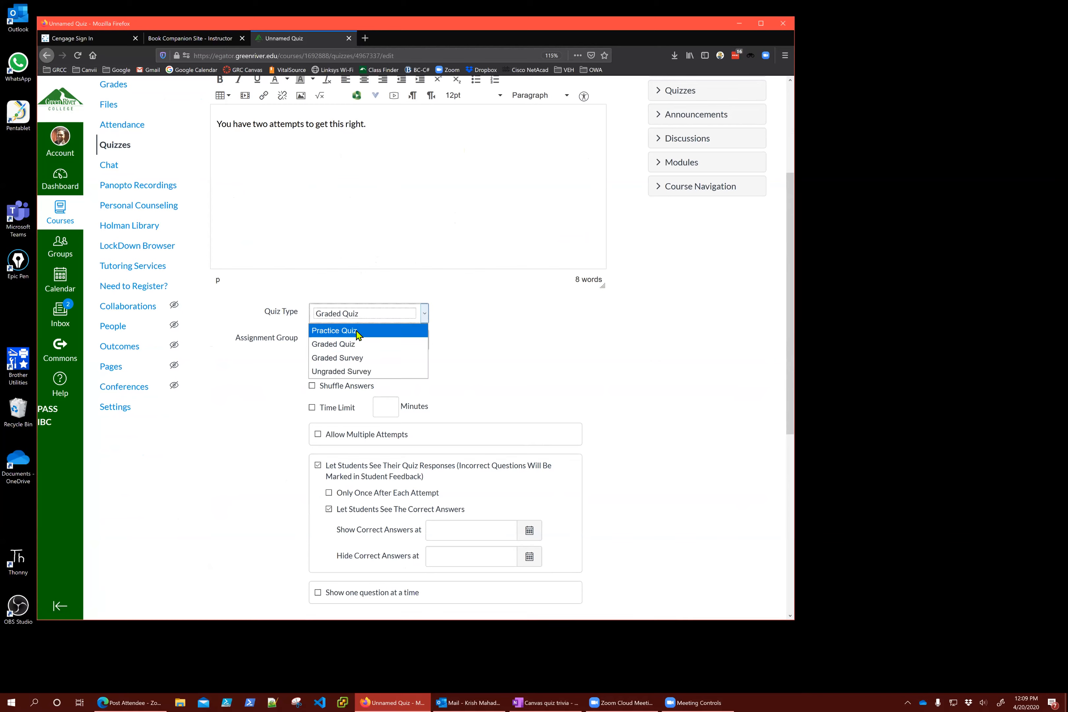
pyautogui.click(639, 375)
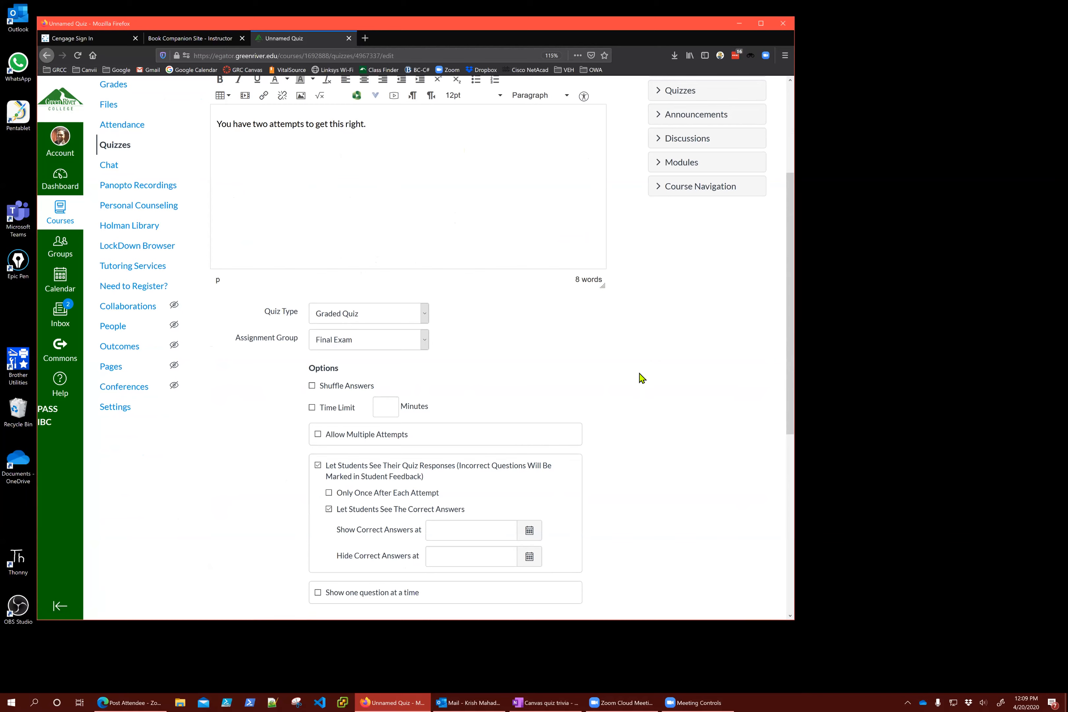
pyautogui.click(373, 321)
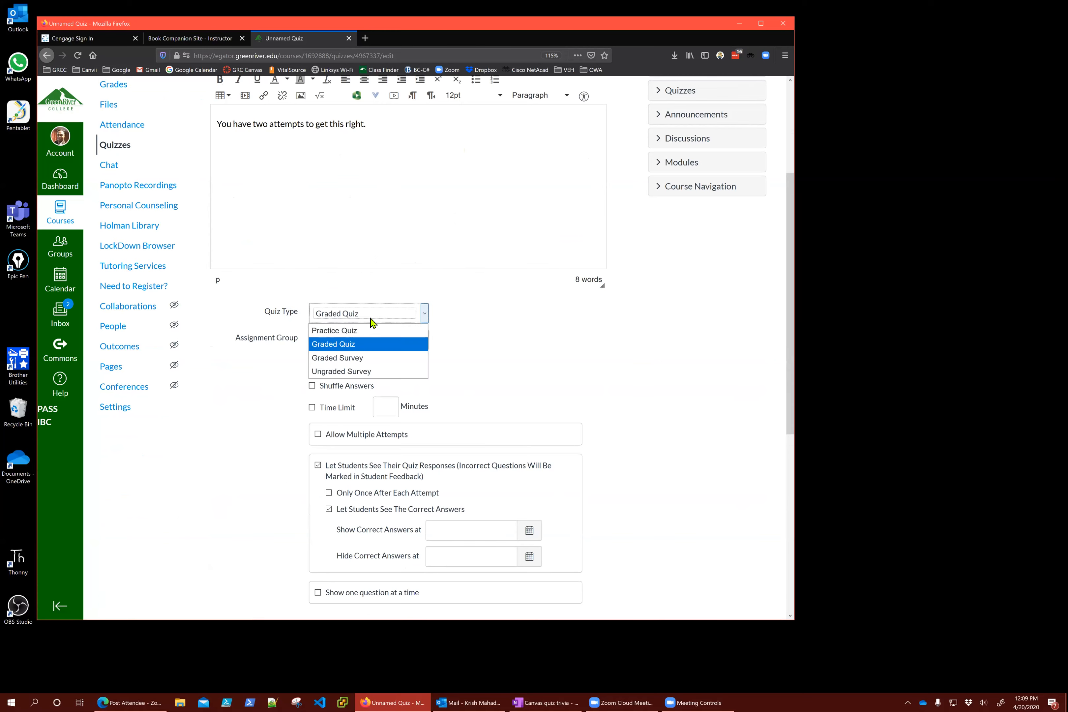
pyautogui.click(363, 330)
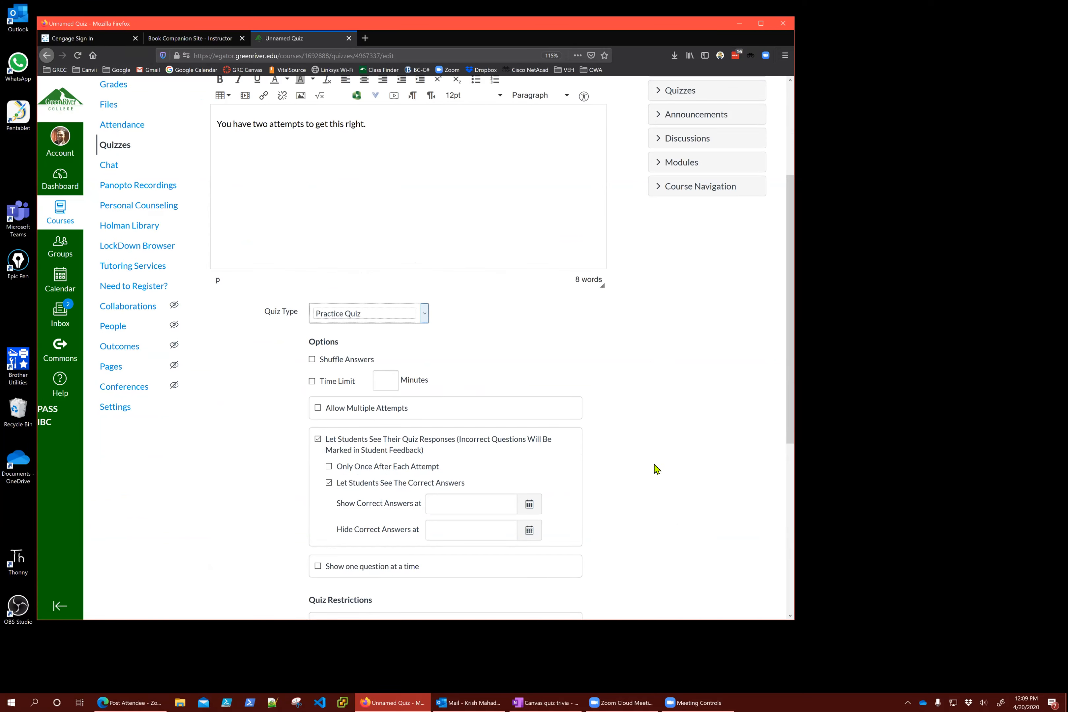
pyautogui.scroll(-2, 655, 467)
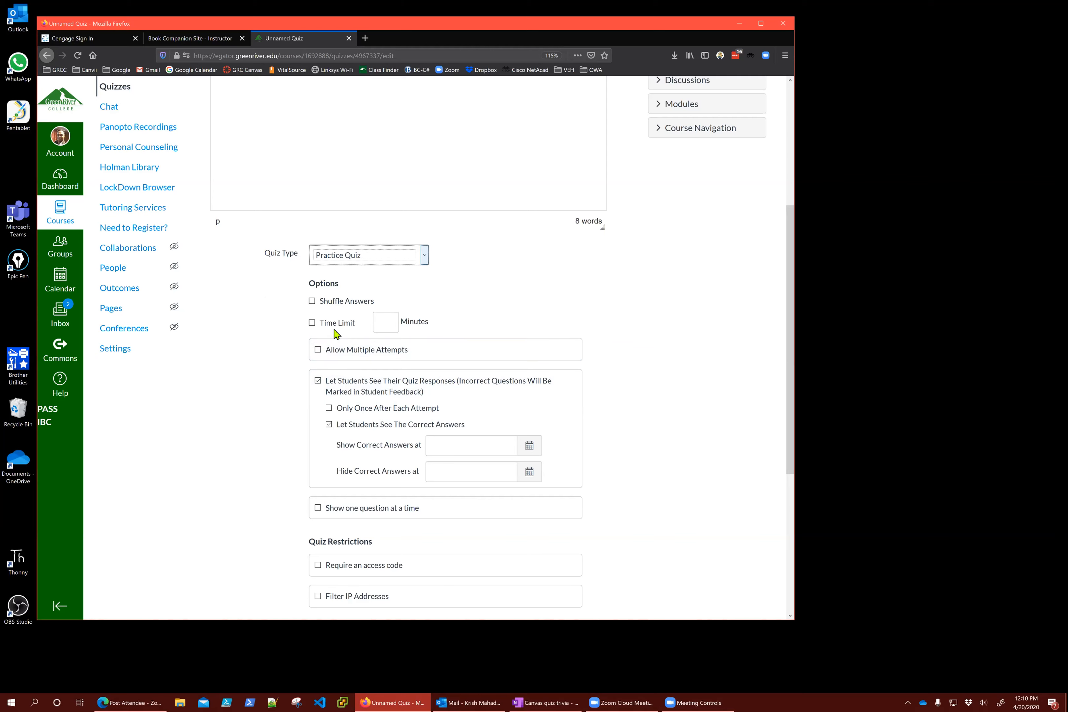
pyautogui.click(679, 358)
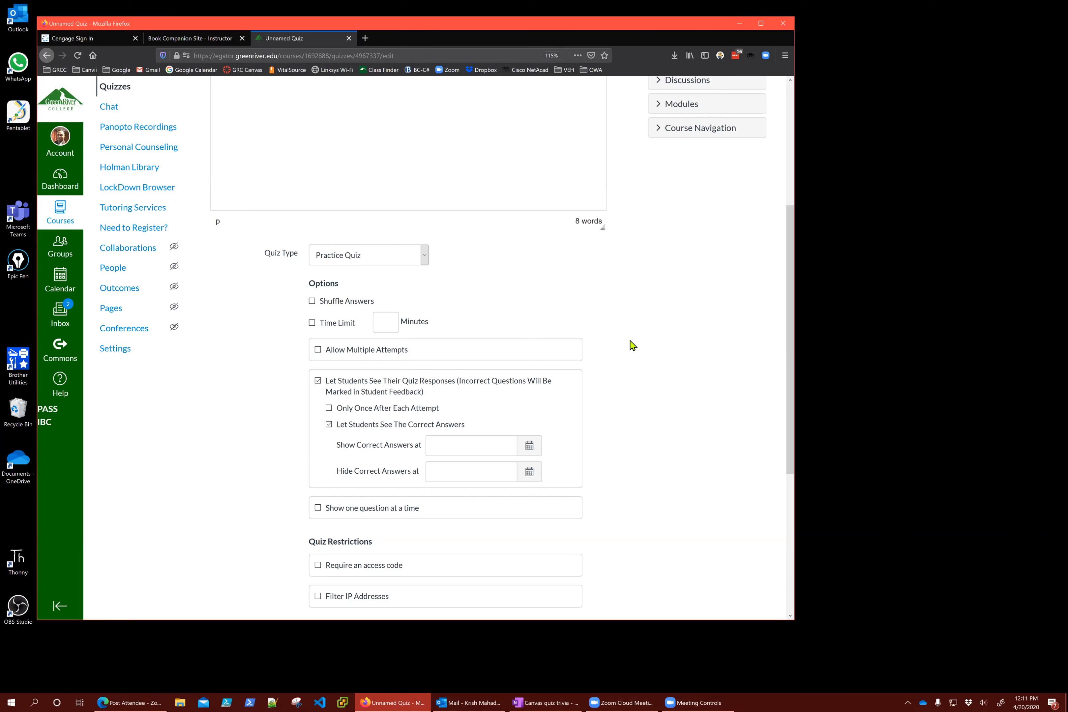
# Enable Allow Multiple Attempts with Highest as the quiz score to keep
pyautogui.scroll(-2, 310, 305)
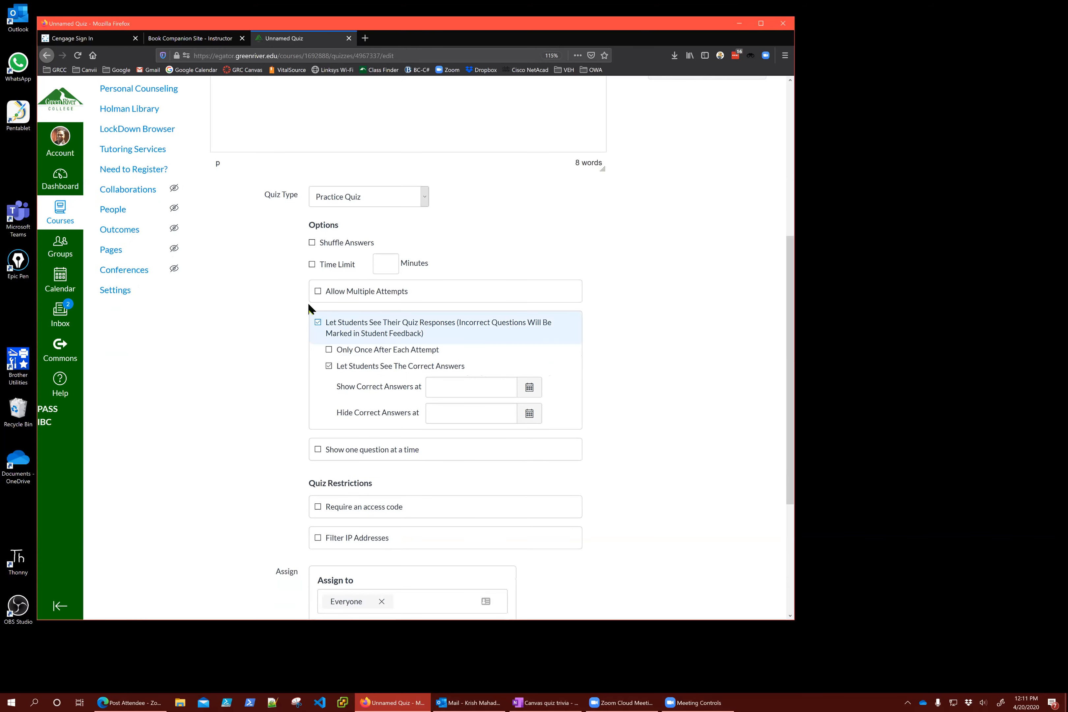
pyautogui.click(317, 292)
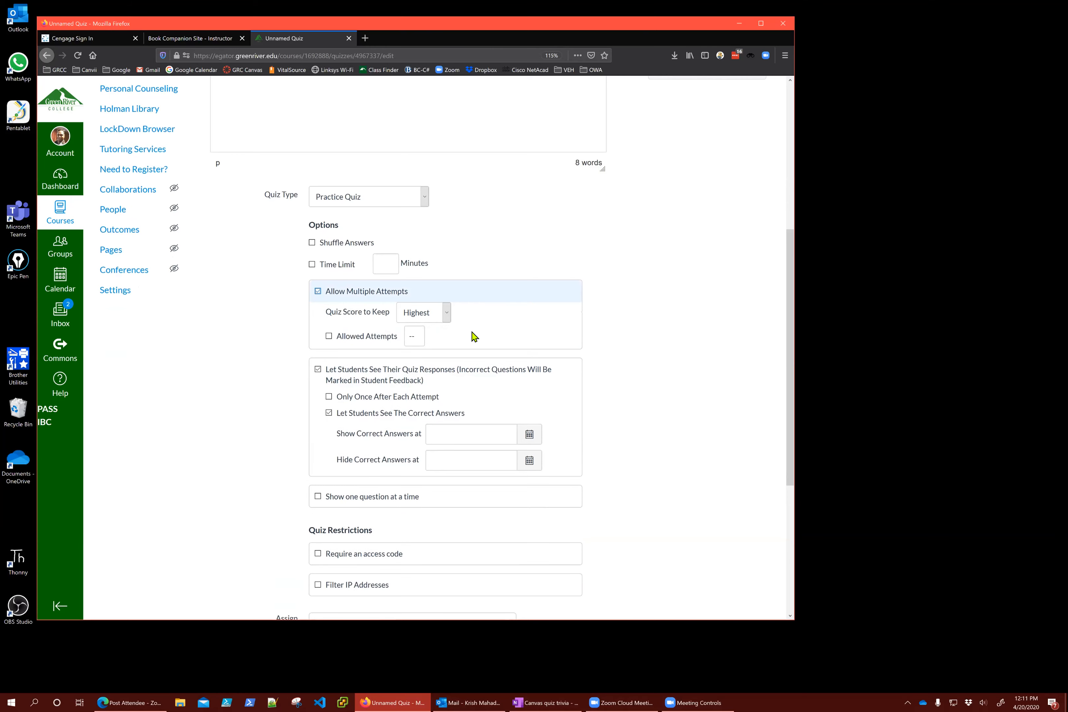
pyautogui.click(426, 317)
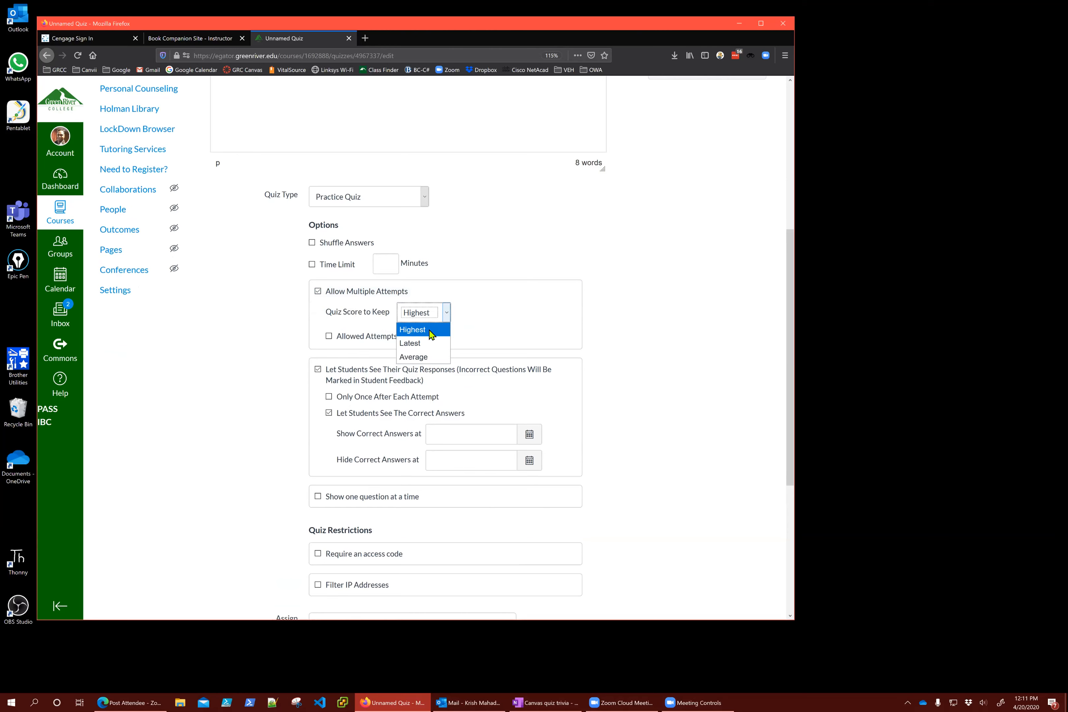
pyautogui.click(650, 313)
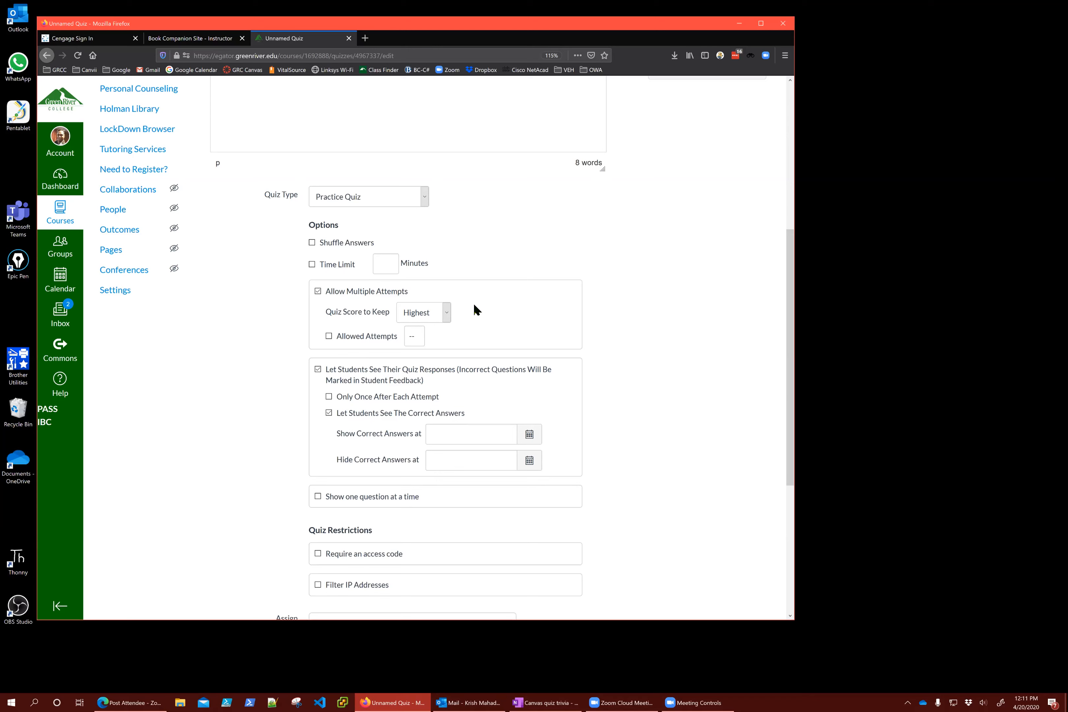
pyautogui.click(439, 316)
pyautogui.click(434, 317)
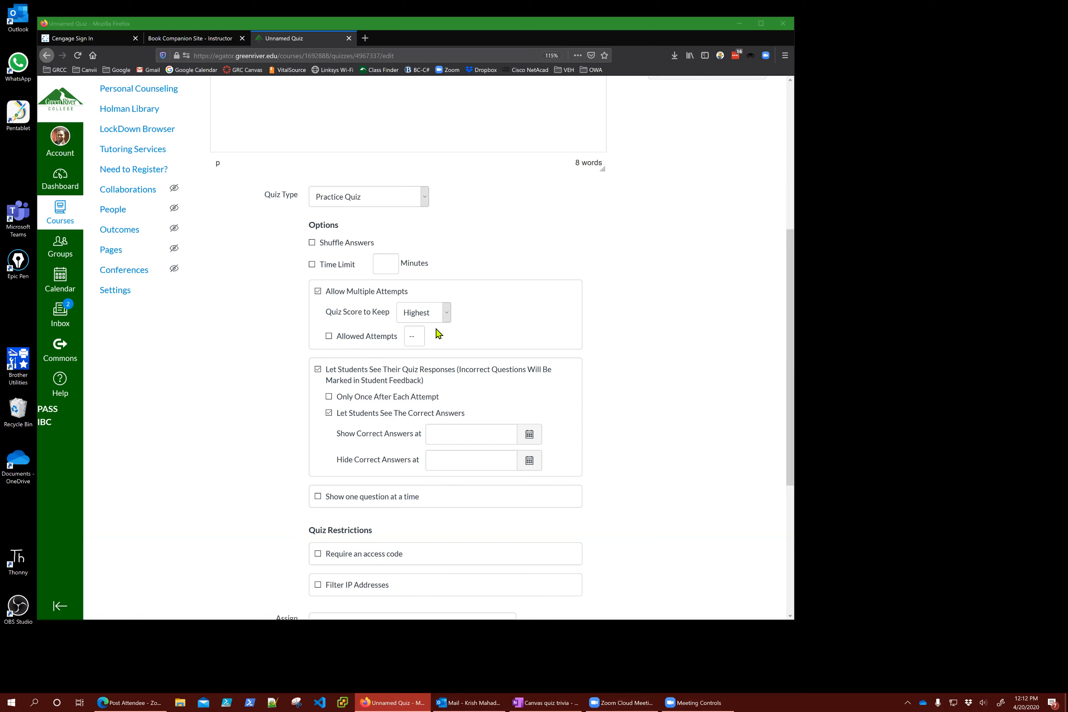
# Turn on the allowed attempts limit and set it to 5
pyautogui.click(329, 337)
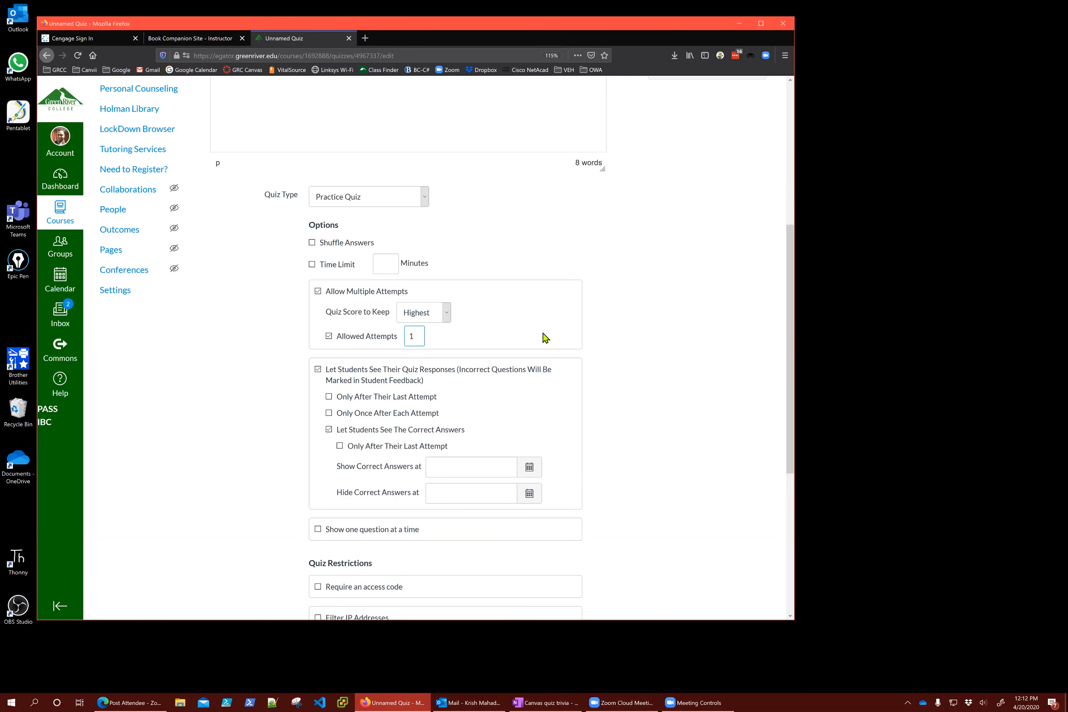
pyautogui.press('BackSpace')
pyautogui.write('2')
pyautogui.press('BackSpace')
pyautogui.write('6')
pyautogui.press('BackSpace')
pyautogui.write('5')
# Show students the correct answers only after their last attempt
pyautogui.scroll(-3, 545, 340)
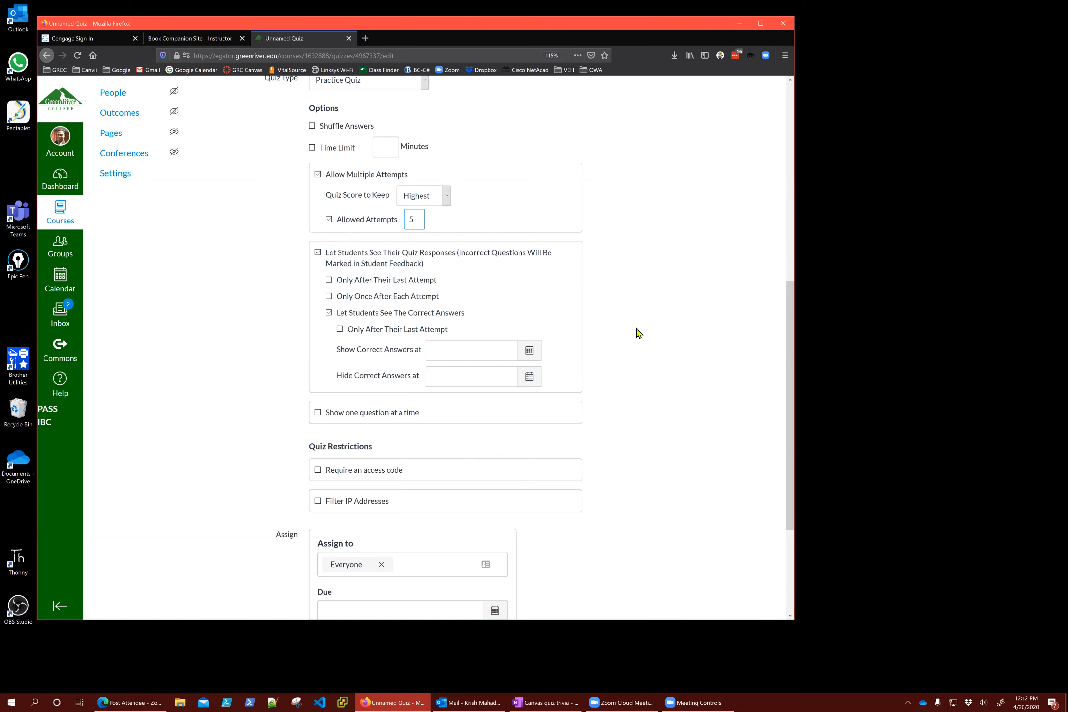
pyautogui.click(329, 280)
pyautogui.click(330, 280)
pyautogui.click(329, 296)
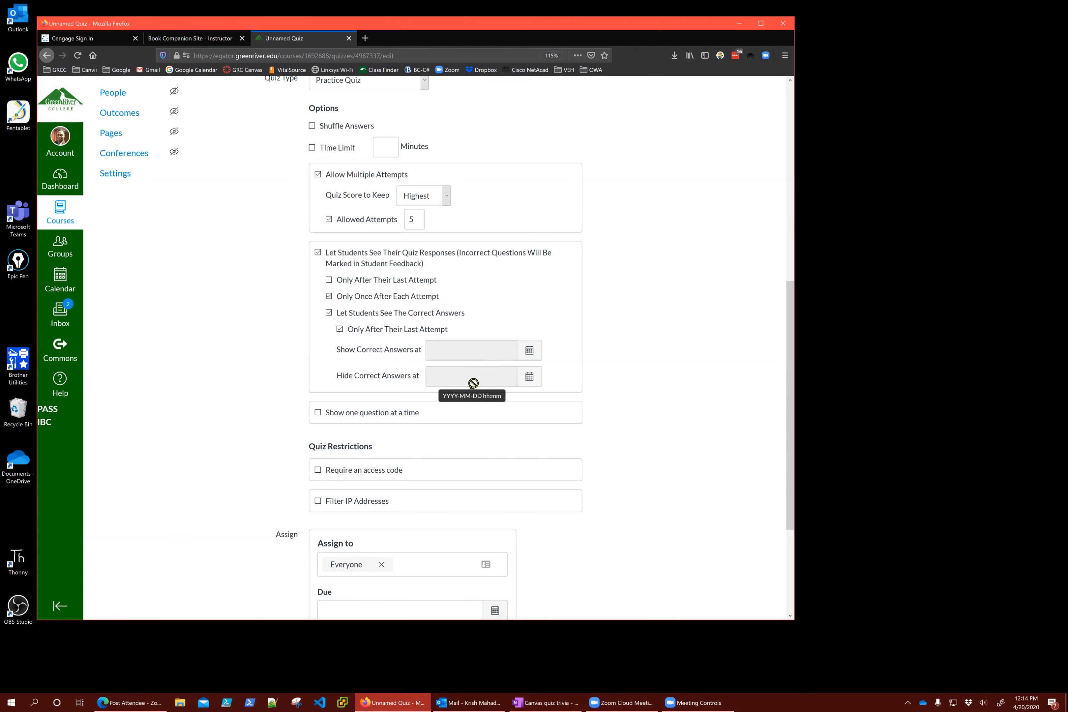
pyautogui.scroll(-3, 703, 369)
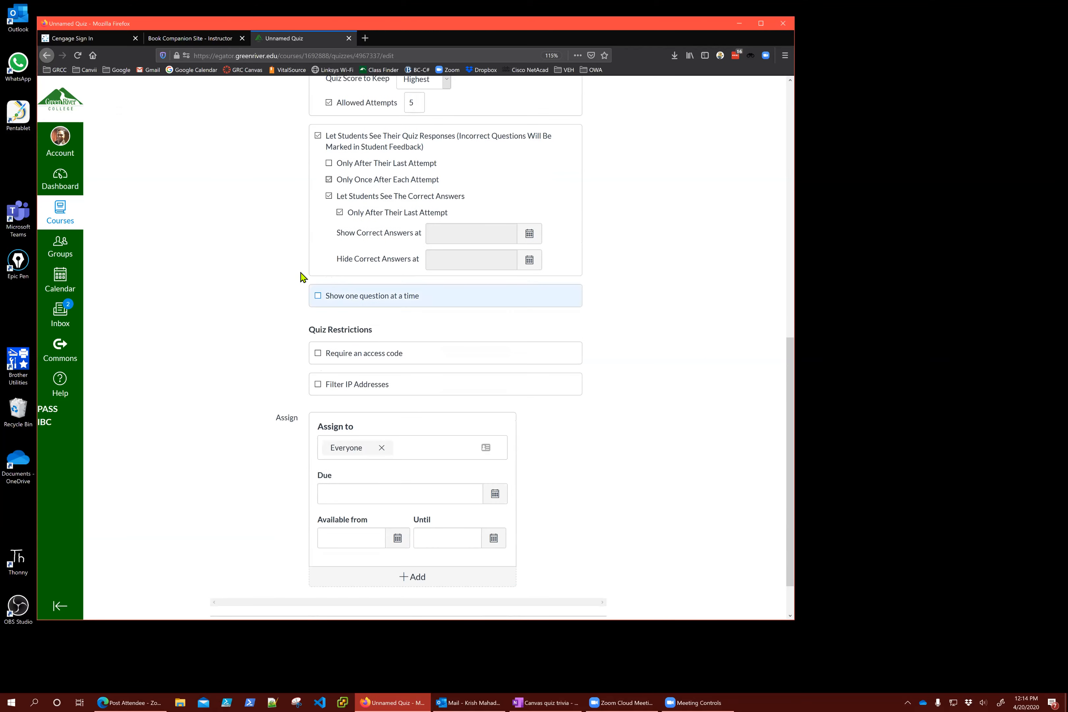
pyautogui.click(319, 297)
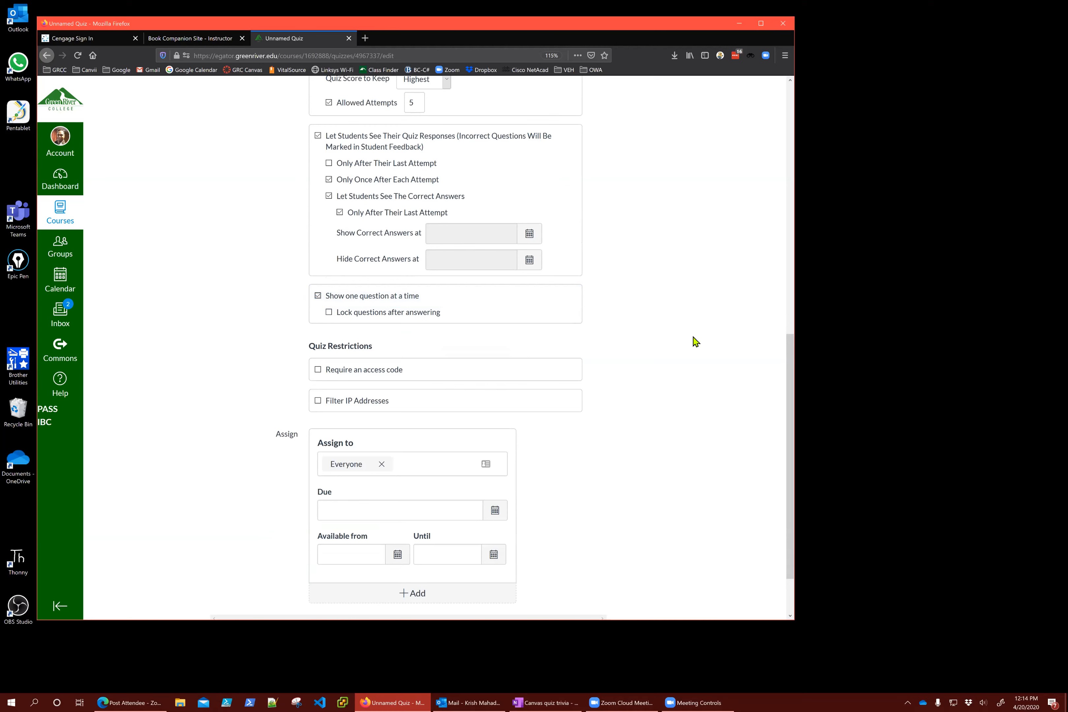
pyautogui.click(320, 299)
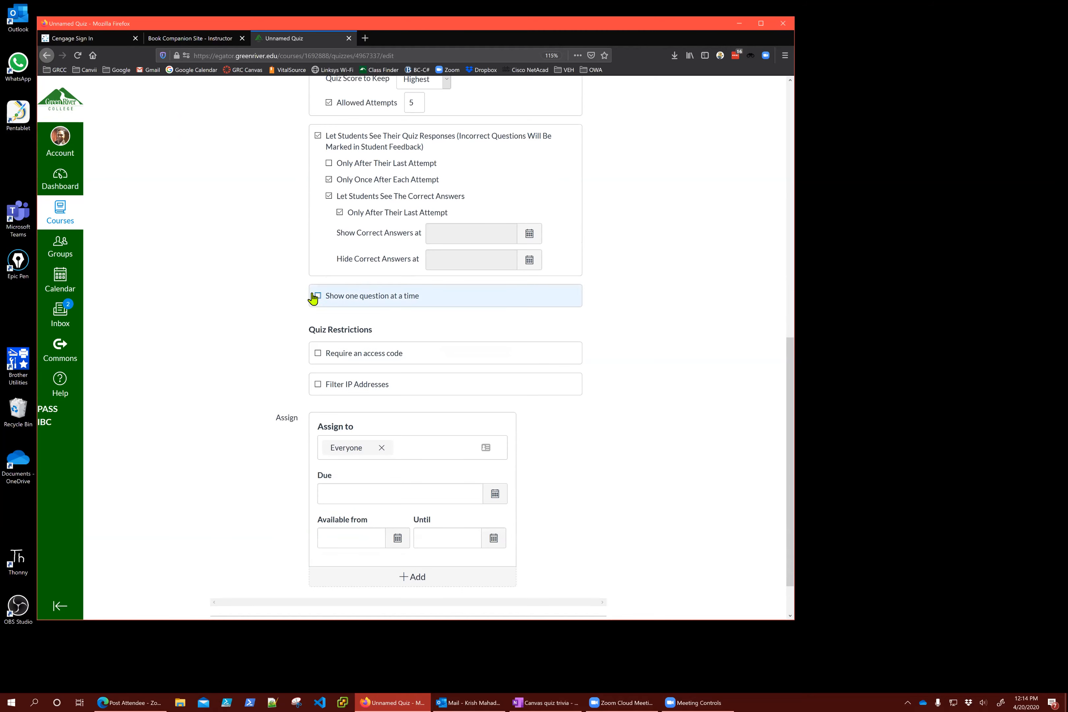
pyautogui.click(314, 297)
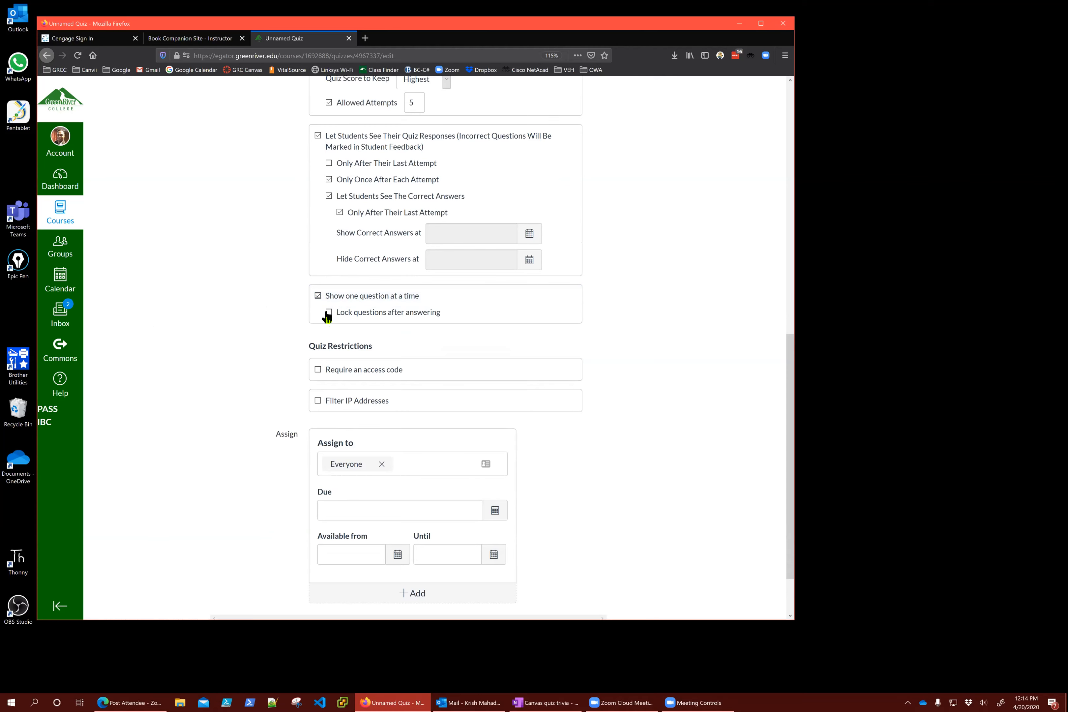
pyautogui.click(380, 315)
pyautogui.click(329, 313)
pyautogui.click(317, 295)
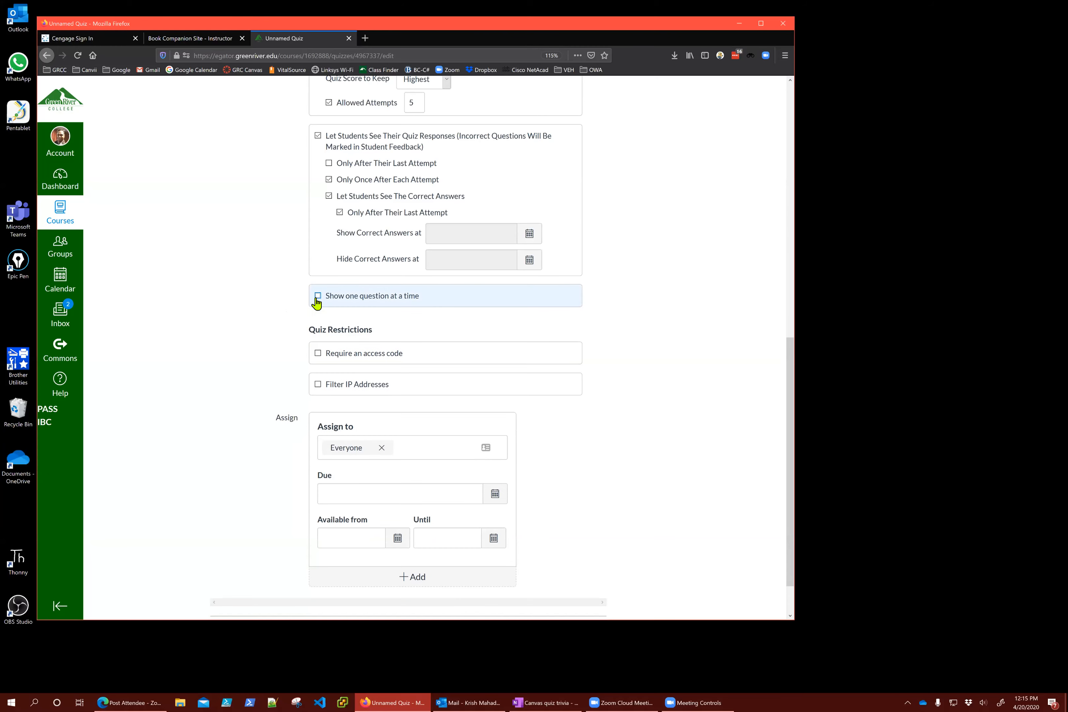
pyautogui.click(318, 296)
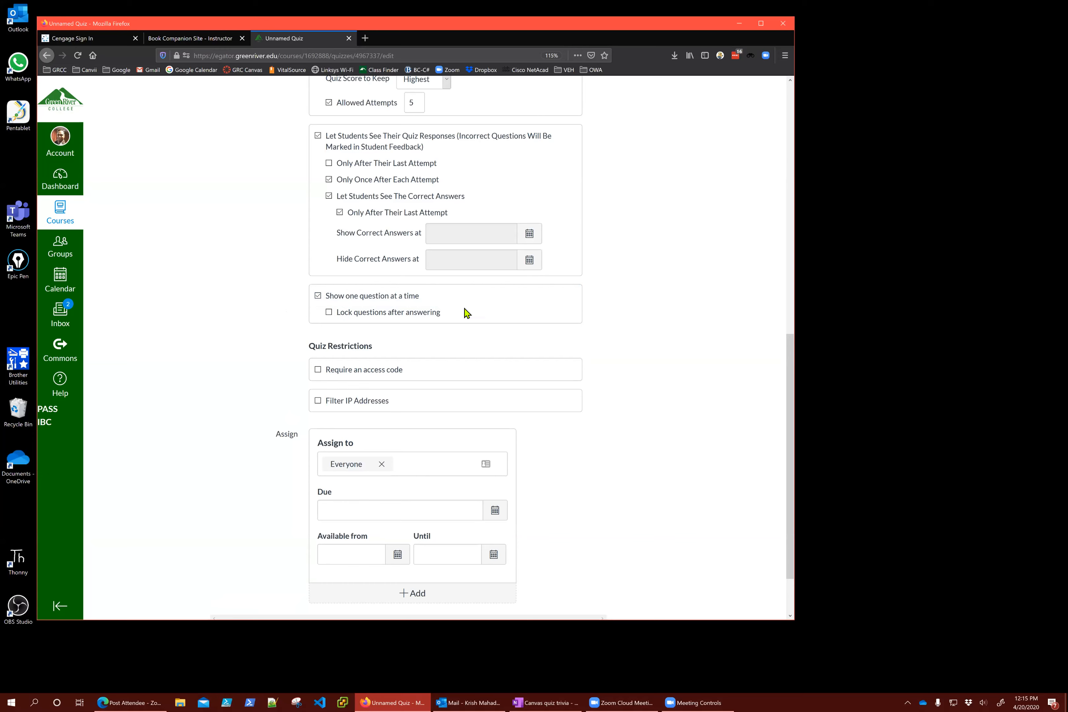
pyautogui.click(318, 297)
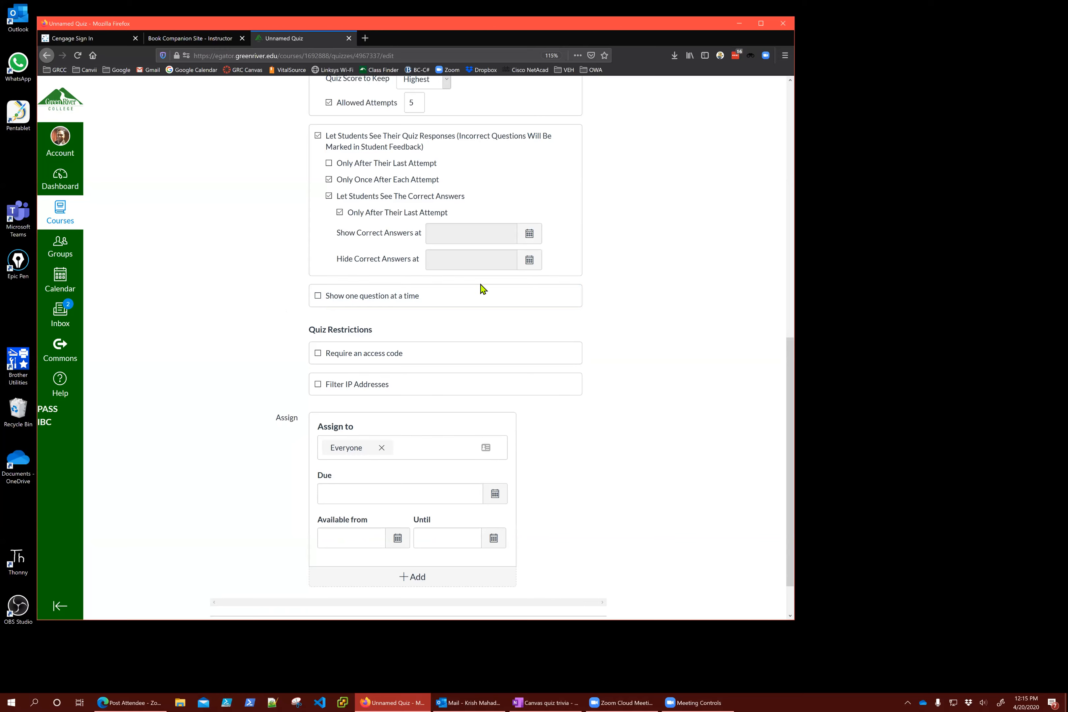
pyautogui.click(318, 296)
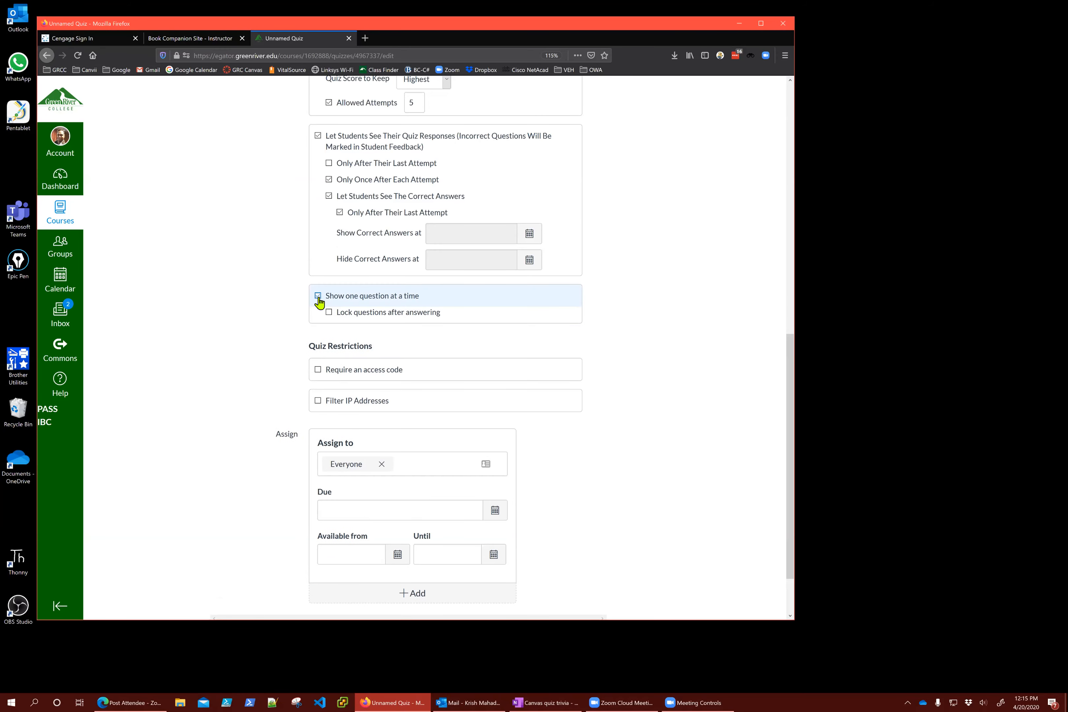
pyautogui.click(318, 298)
pyautogui.scroll(-1, 678, 369)
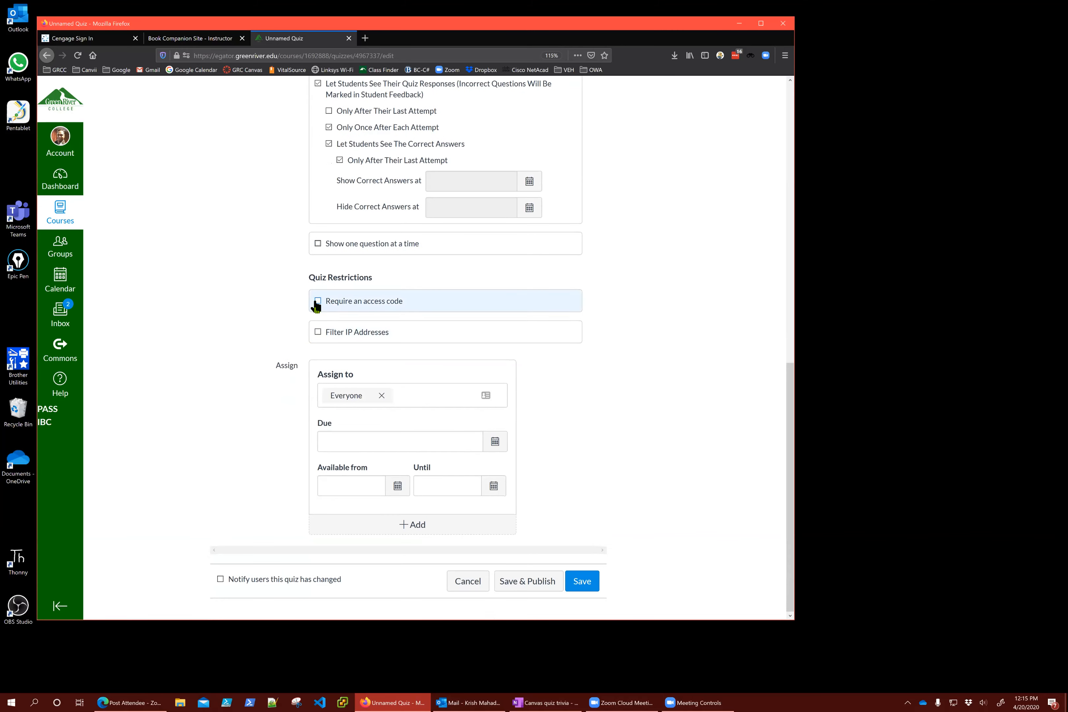
# Check 'Require an access code' and enter the quiz access code
pyautogui.click(318, 302)
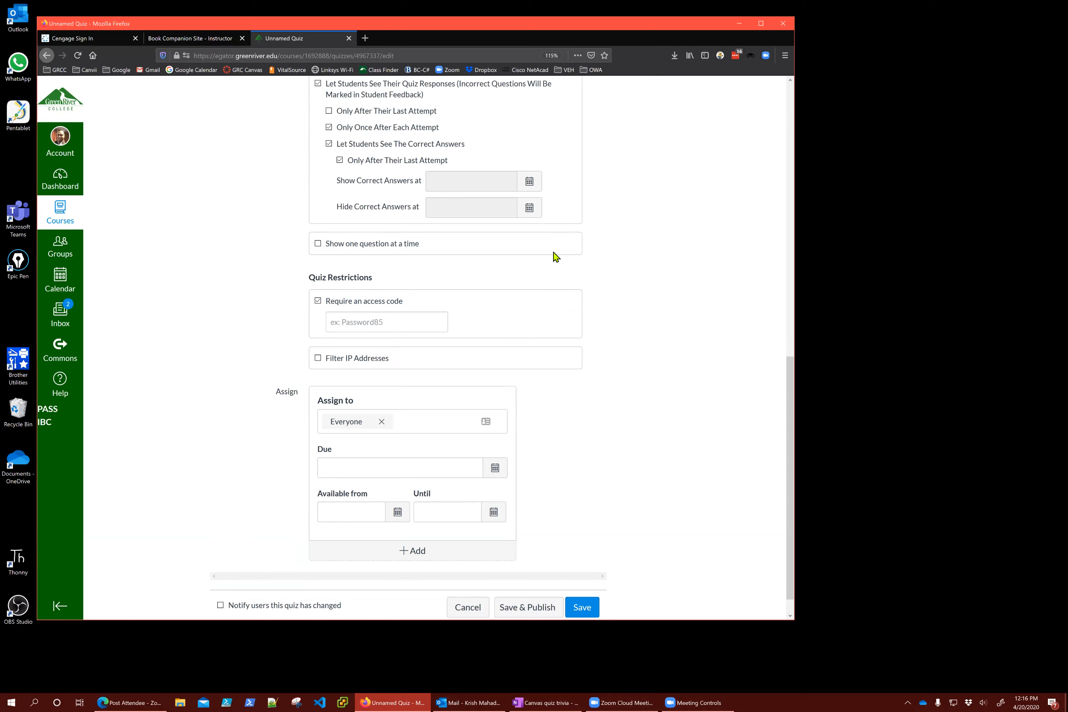
pyautogui.click(369, 322)
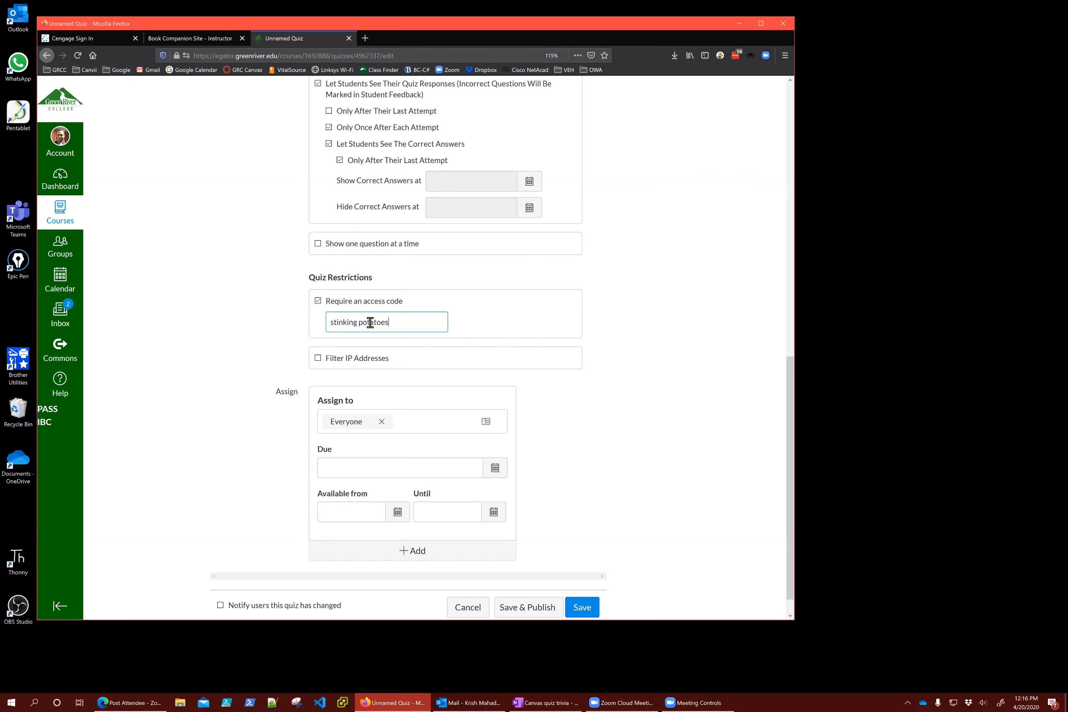
pyautogui.click(651, 323)
pyautogui.click(400, 324)
pyautogui.scroll(3, 396, 179)
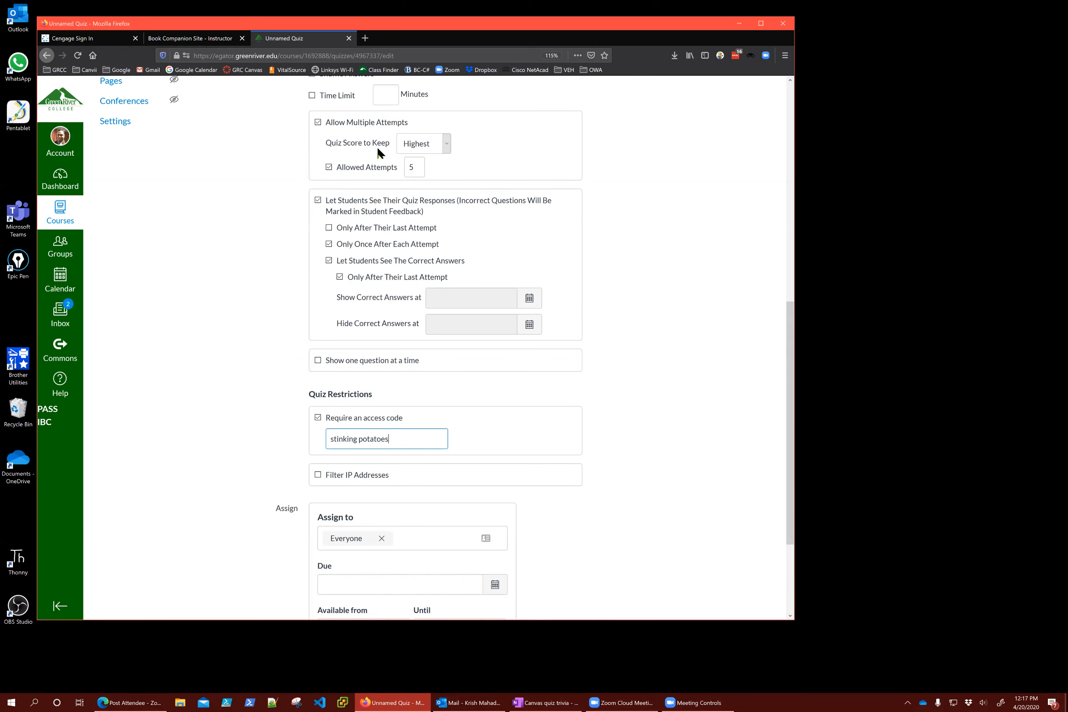
pyautogui.scroll(1, 334, 152)
pyautogui.scroll(1, 333, 152)
pyautogui.click(312, 154)
pyautogui.click(380, 156)
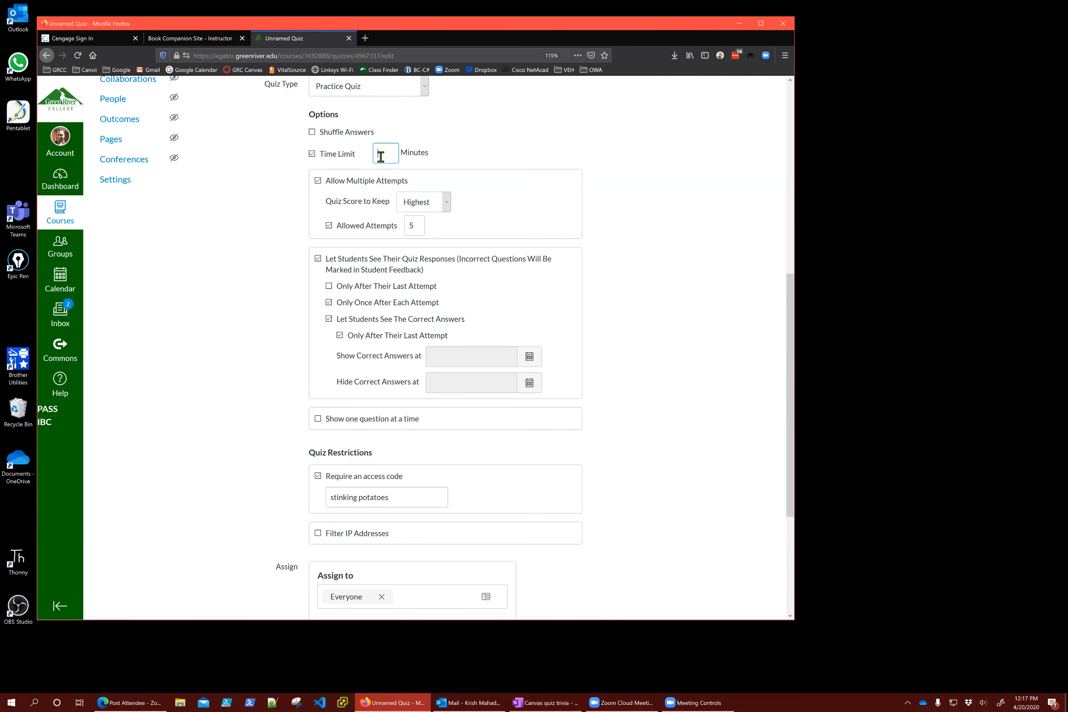
pyautogui.scroll(-4, 632, 221)
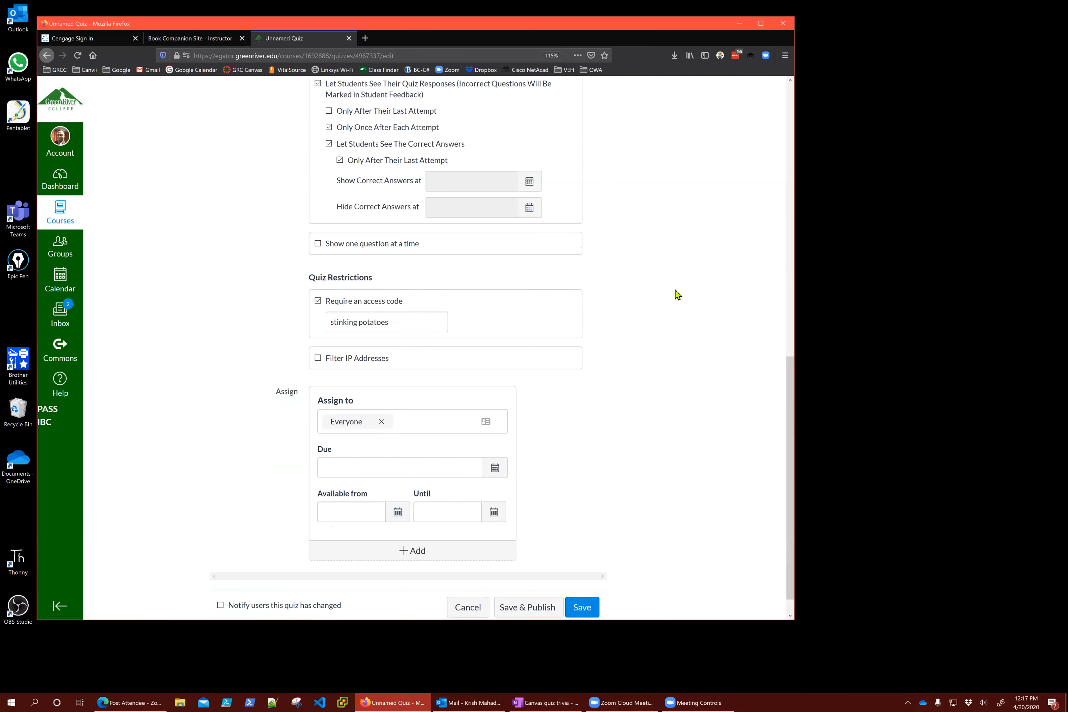
pyautogui.scroll(7, 575, 285)
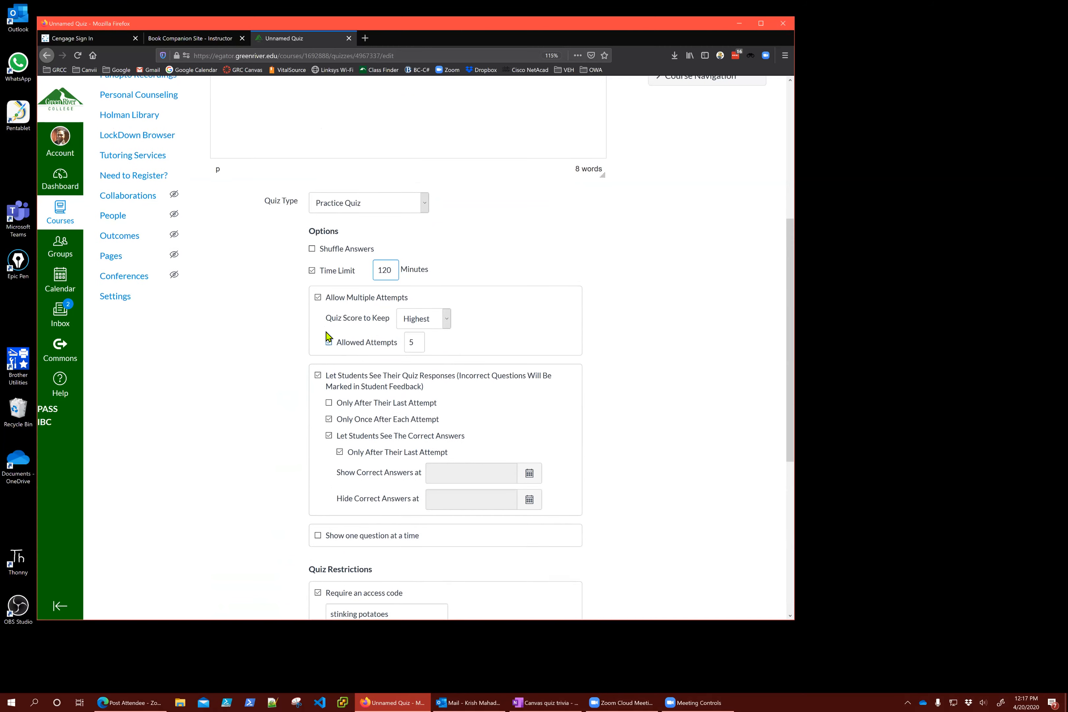
pyautogui.click(312, 271)
pyautogui.scroll(-4, 679, 327)
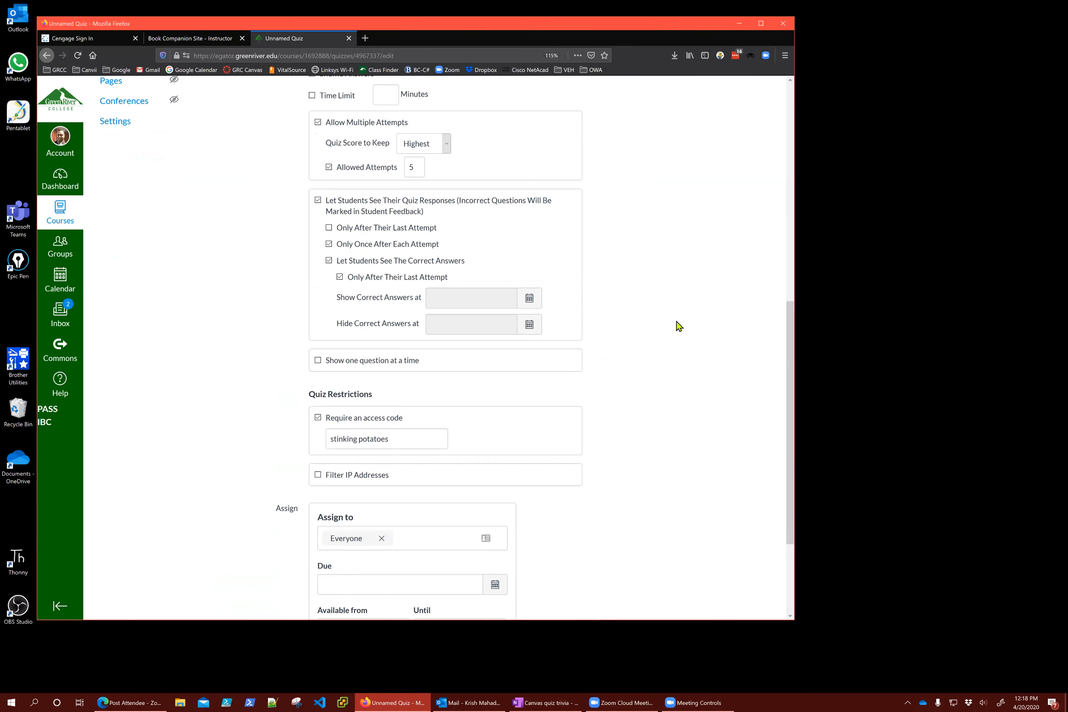
pyautogui.scroll(-4, 679, 326)
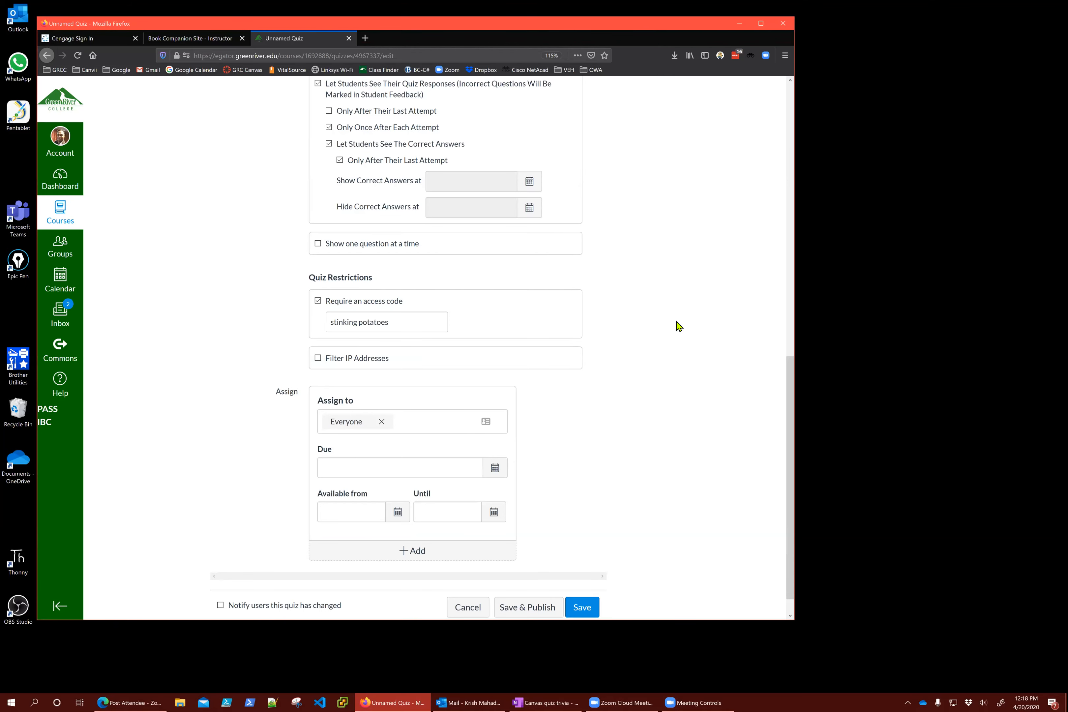
pyautogui.scroll(15, 679, 327)
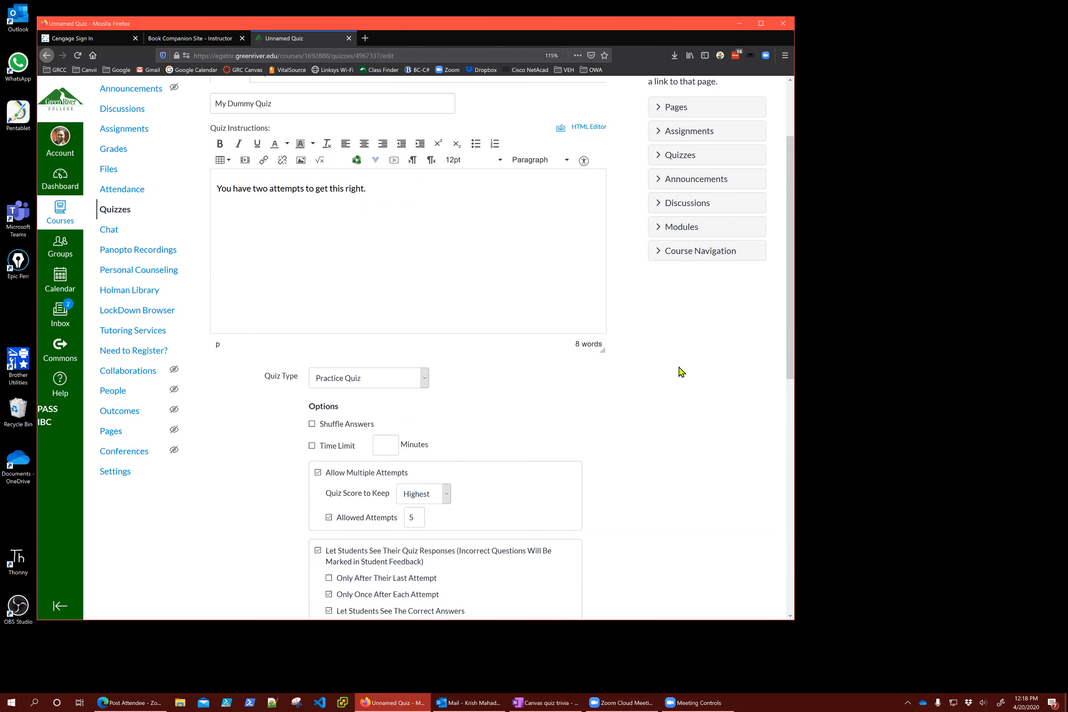
pyautogui.scroll(2, 680, 369)
pyautogui.scroll(-12, 682, 375)
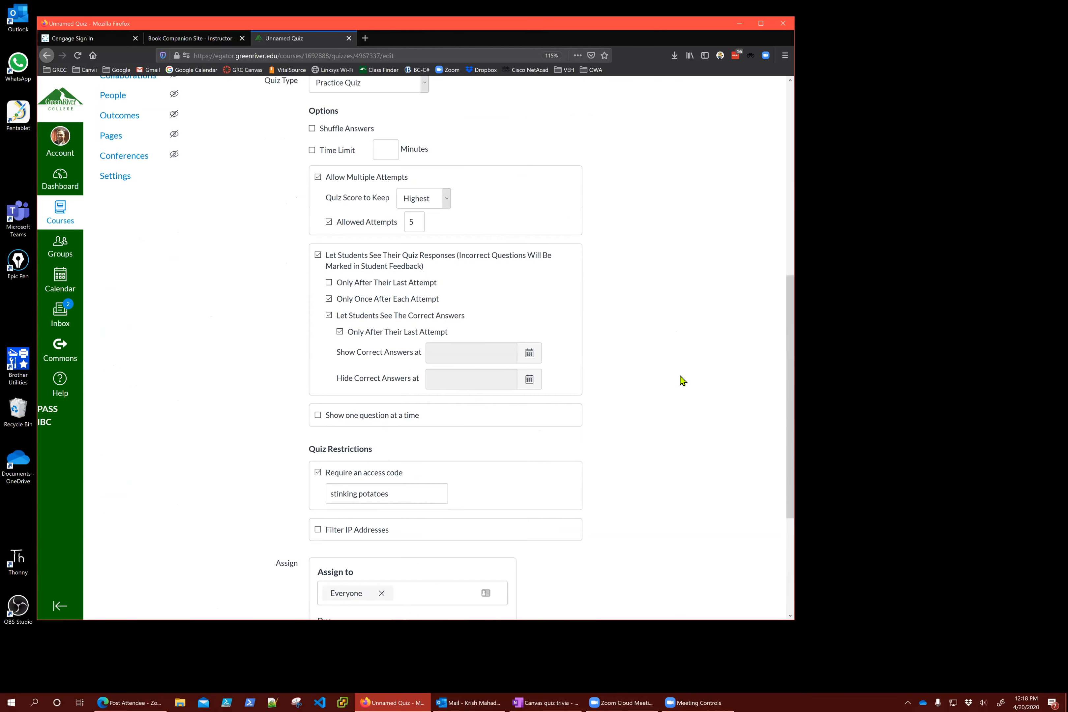
pyautogui.scroll(-5, 682, 380)
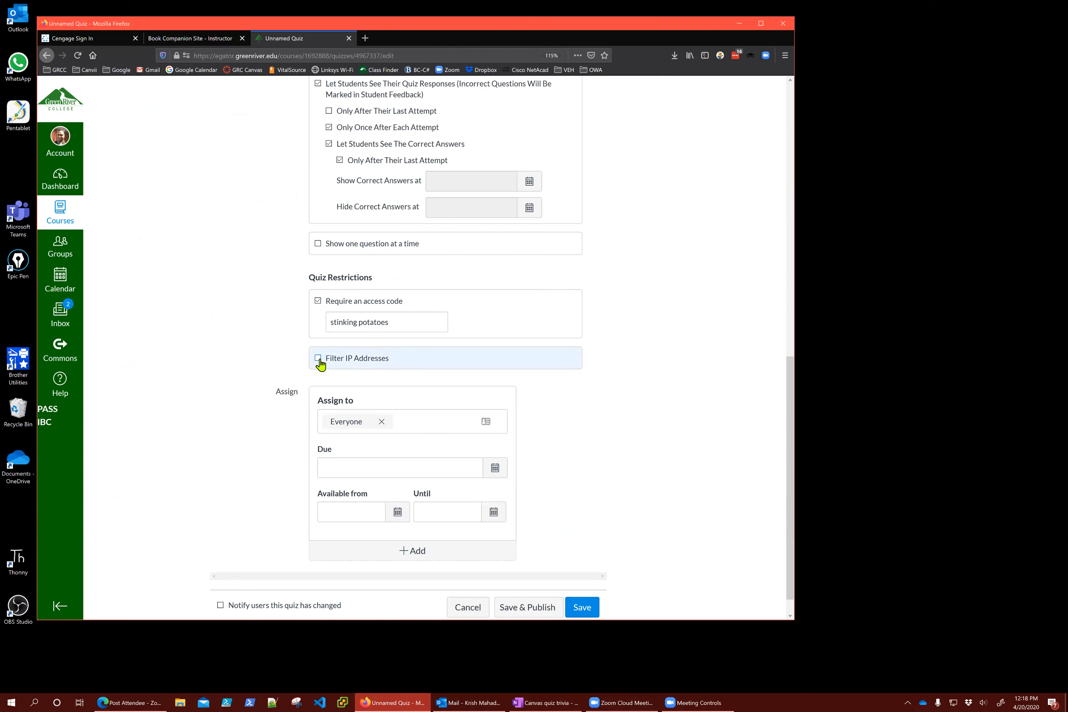
pyautogui.scroll(-1, 270, 341)
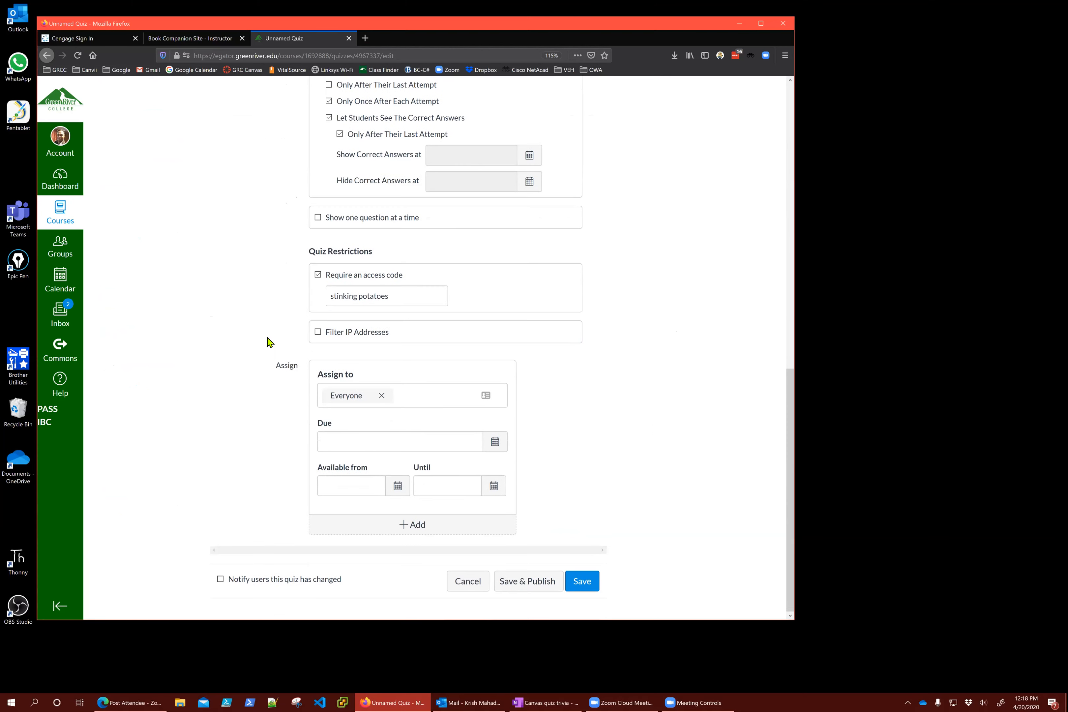
pyautogui.click(329, 333)
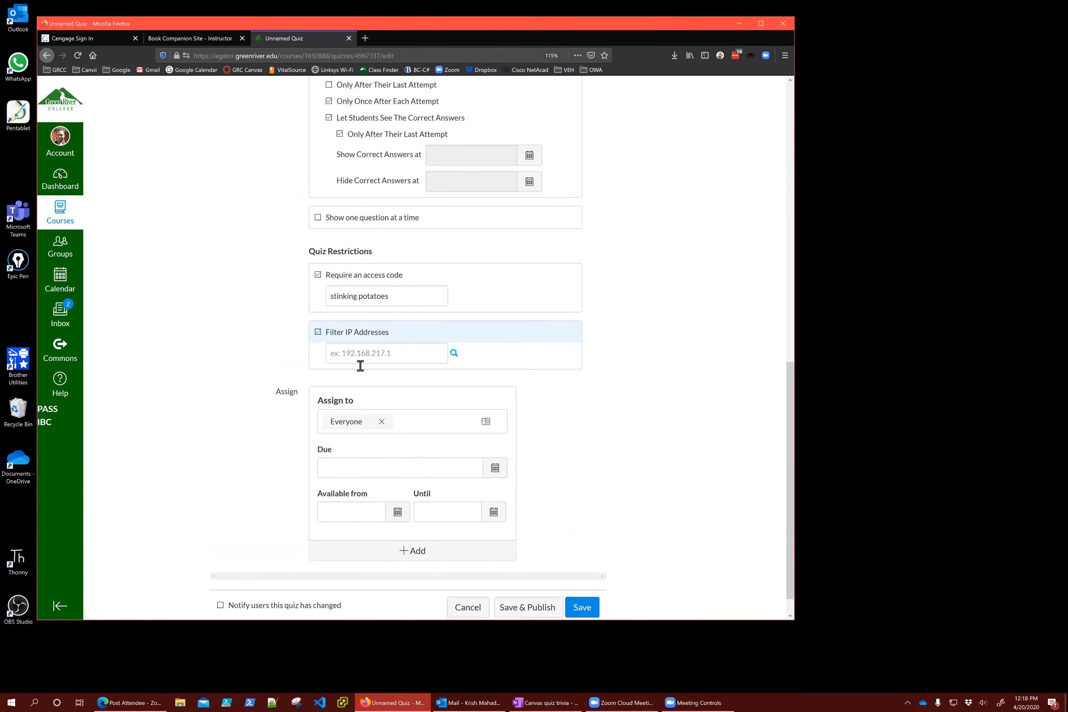
pyautogui.click(400, 358)
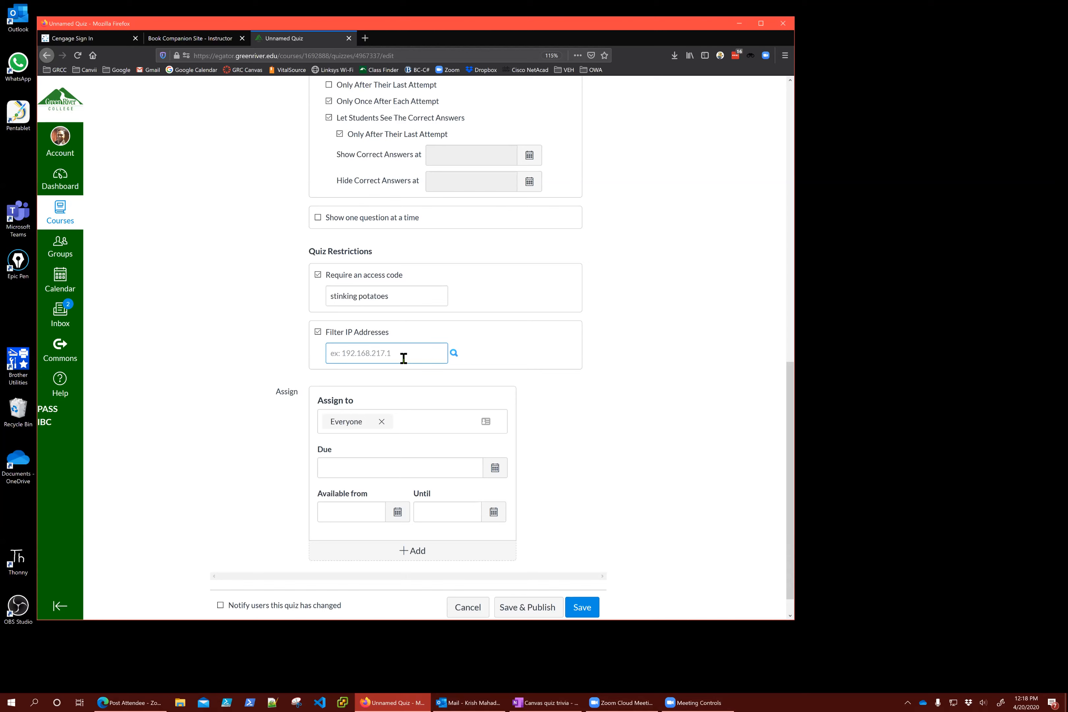
pyautogui.click(318, 332)
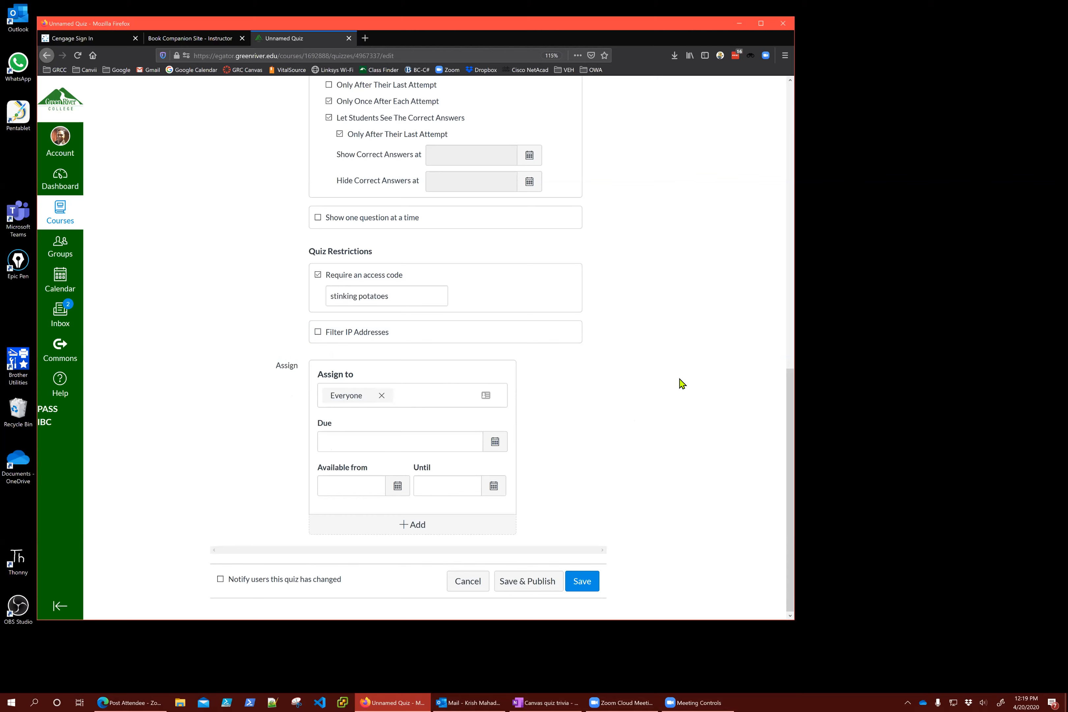
# Assign the quiz to one specific student, removing the Everyone Else assignee
pyautogui.click(412, 396)
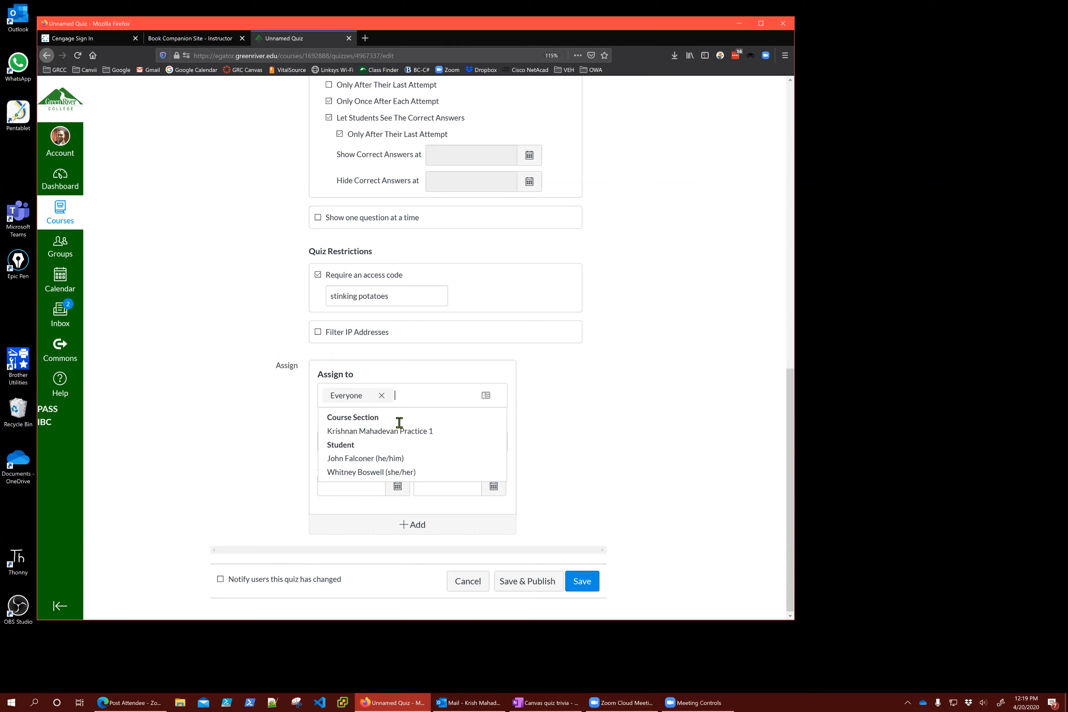
pyautogui.click(364, 459)
pyautogui.click(347, 416)
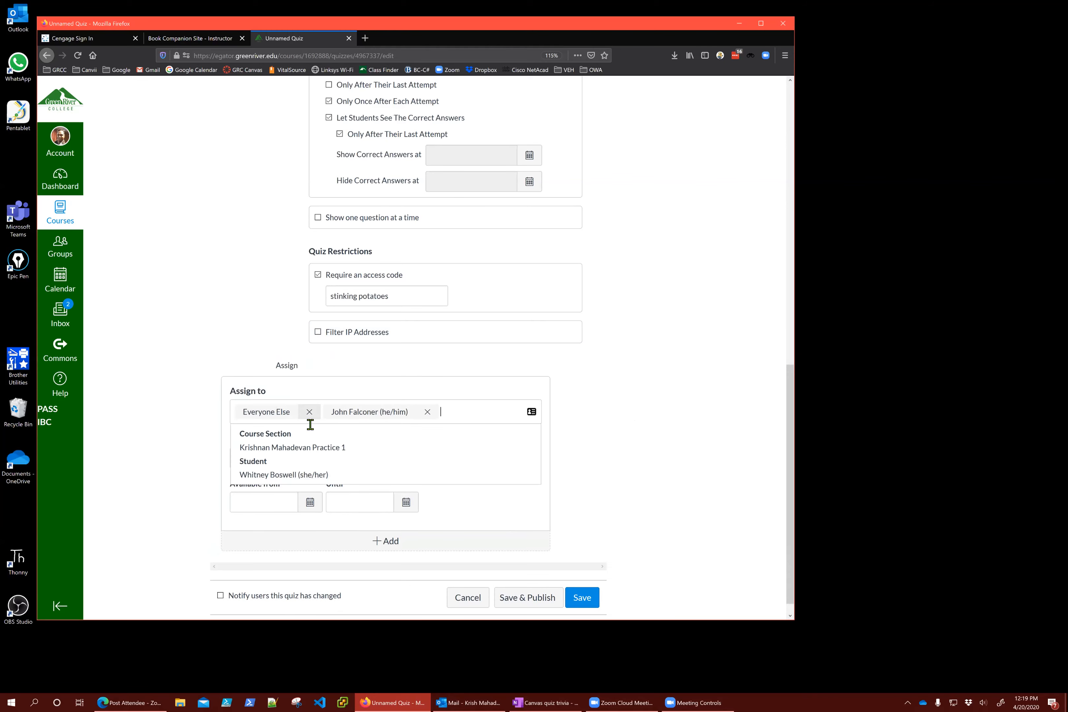
pyautogui.click(309, 412)
pyautogui.click(649, 399)
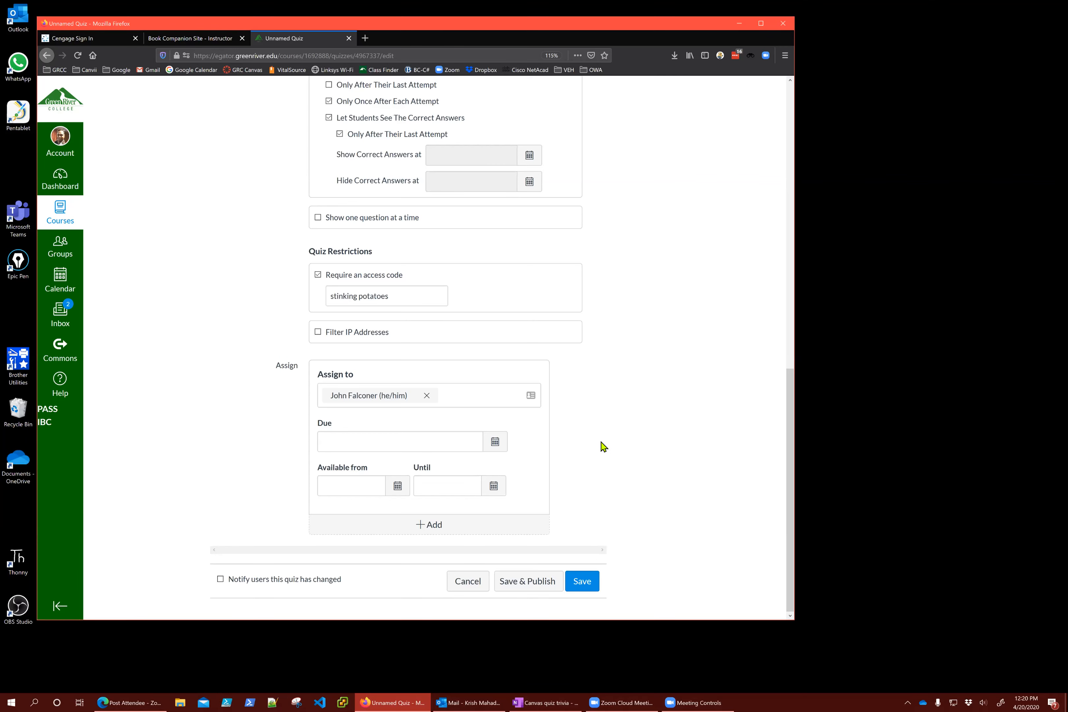
pyautogui.click(393, 442)
pyautogui.scroll(8, 393, 443)
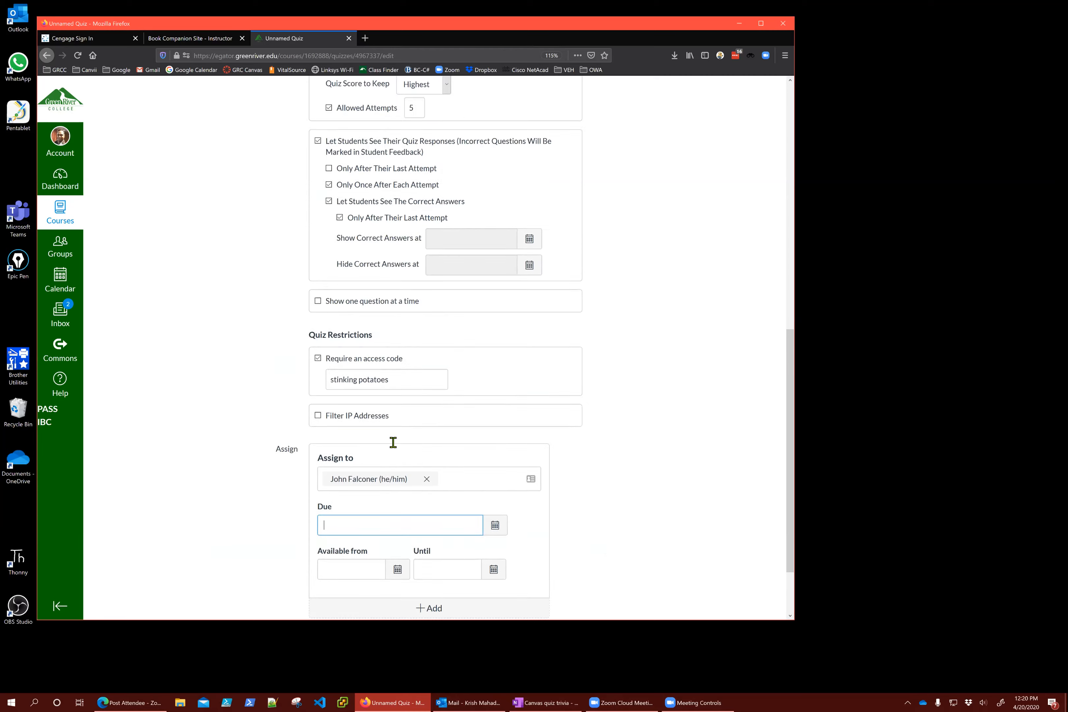
pyautogui.scroll(5, 393, 443)
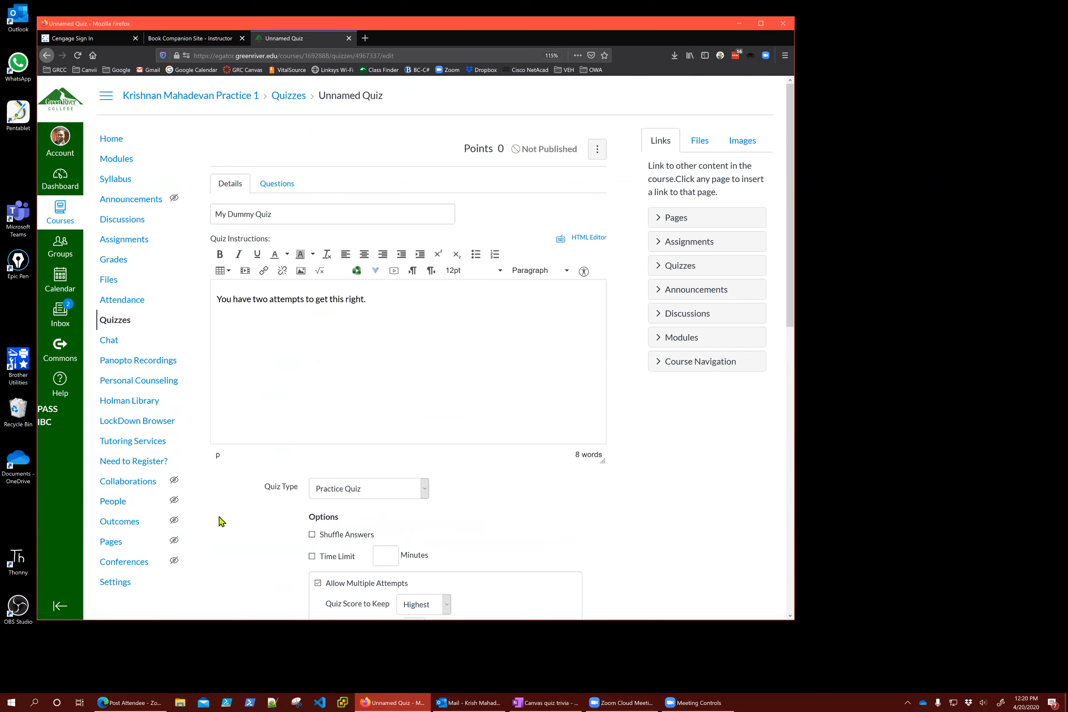
# Scroll to the Assign section and click into the Due date field
pyautogui.scroll(-1, 188, 328)
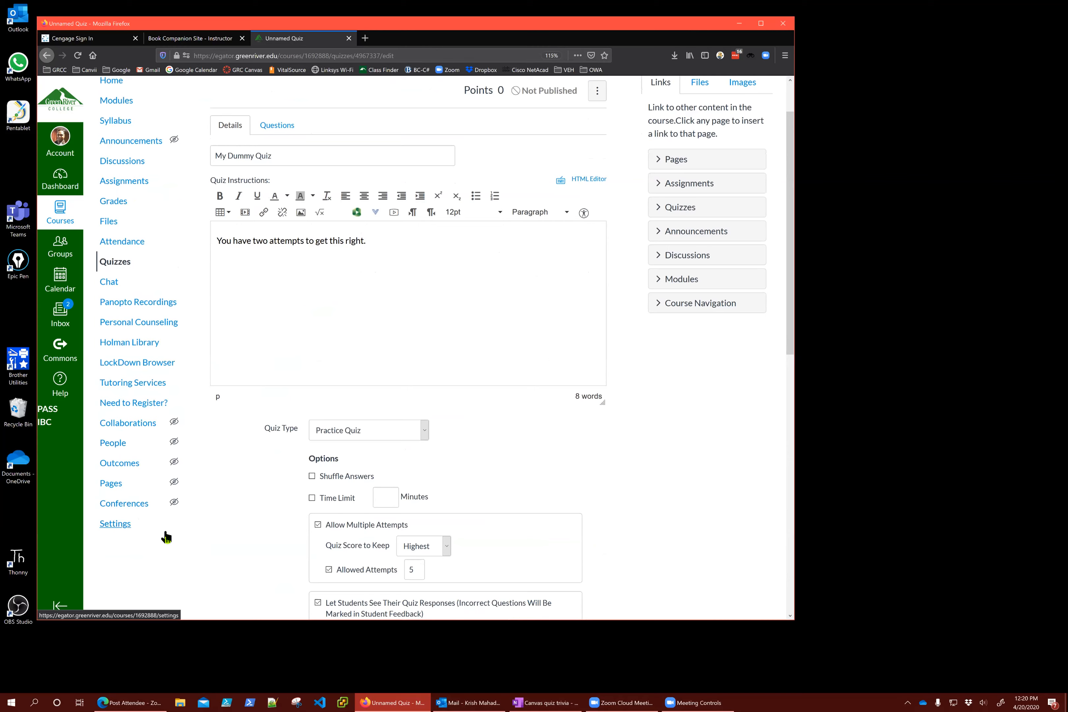
pyautogui.scroll(1, 160, 279)
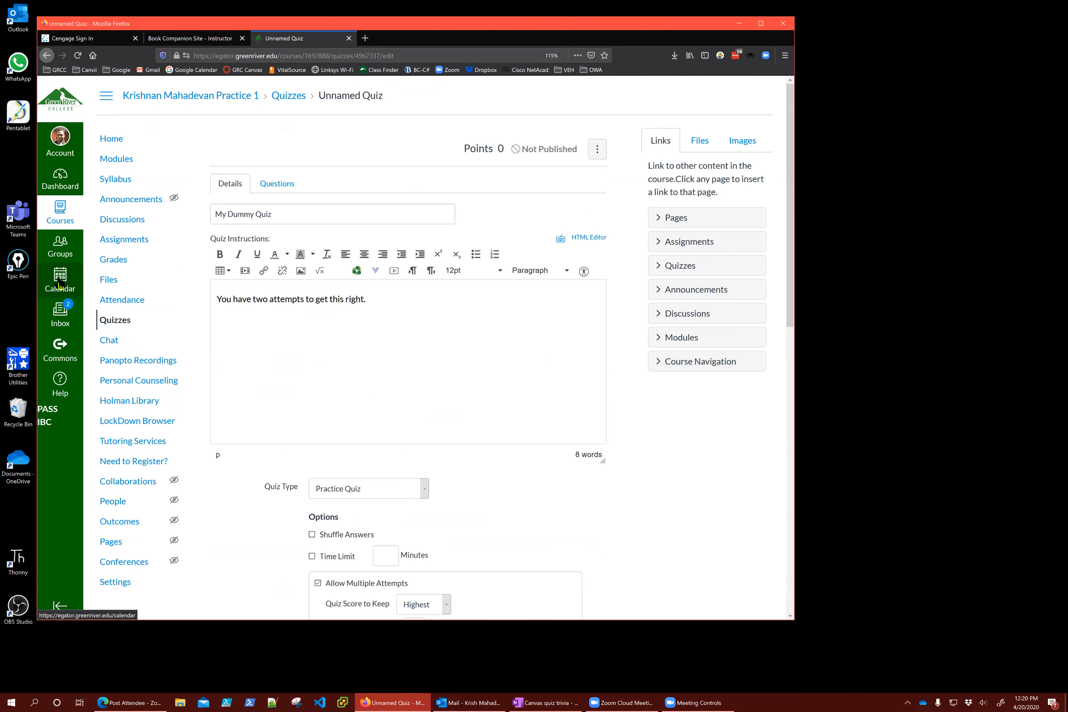
pyautogui.scroll(-10, 644, 529)
pyautogui.click(437, 524)
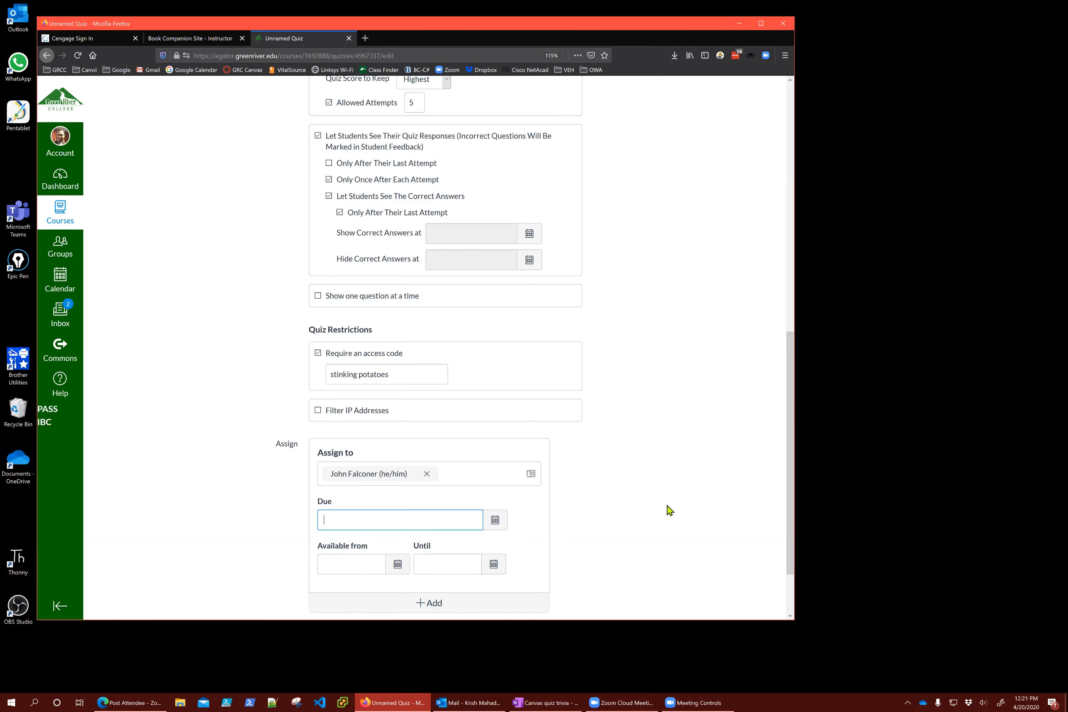
# Set the quiz's Available from date to Apr 21 at 9am
pyautogui.click(446, 564)
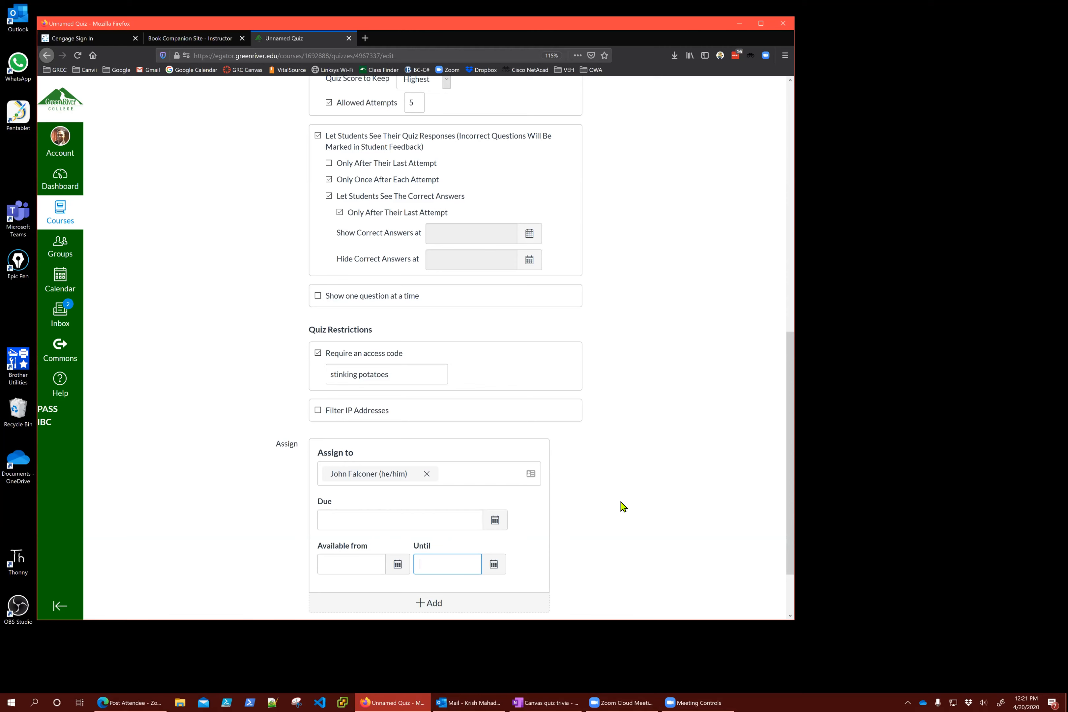
pyautogui.click(351, 564)
pyautogui.write('apr 21')
pyautogui.press('Tab')
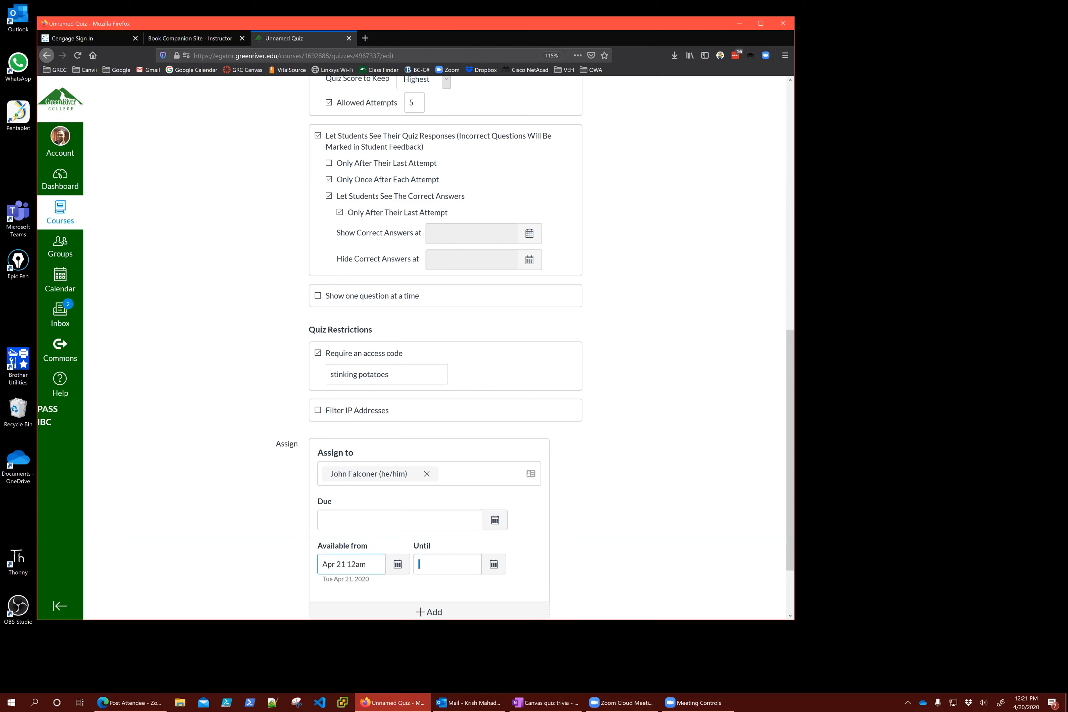
pyautogui.hotkey('shift', 'Tab')
pyautogui.press('BackSpace')
pyautogui.press('BackSpace')
pyautogui.press('BackSpace')
pyautogui.press('BackSpace')
pyautogui.press('BackSpace')
pyautogui.write('9am')
pyautogui.press('Tab')
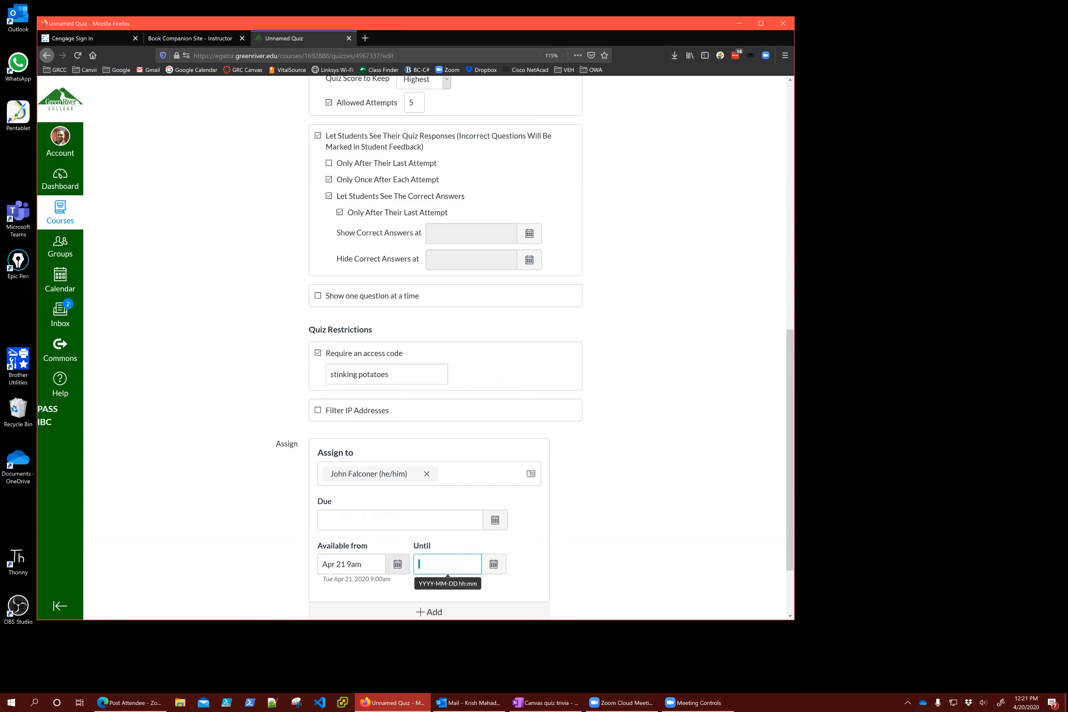
# Set the Until date to Apr 22 at 9am using the calendar
pyautogui.click(494, 564)
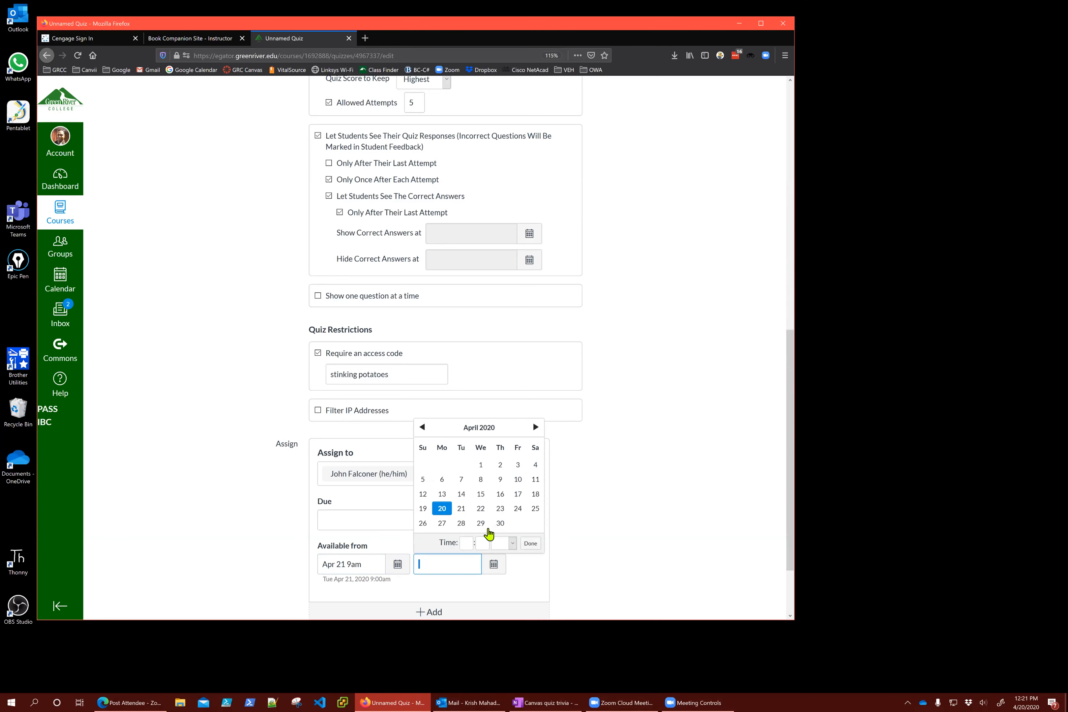
pyautogui.click(481, 508)
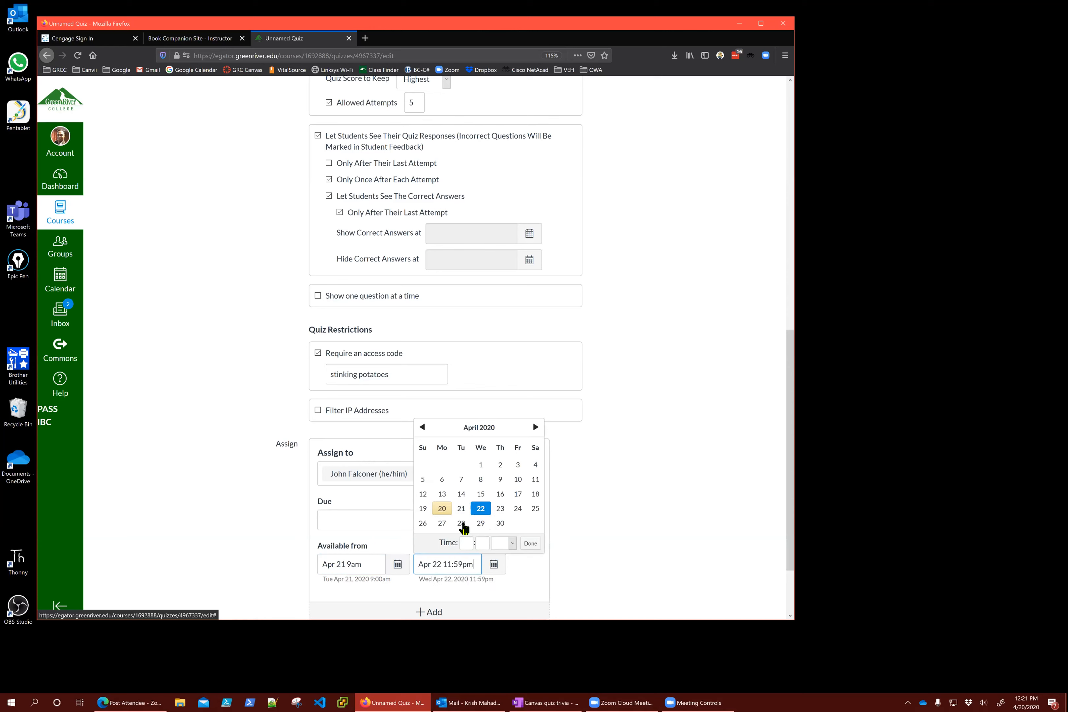
pyautogui.press('BackSpace')
pyautogui.press('BackSpace')
pyautogui.press('BackSpace')
pyautogui.press('BackSpace')
pyautogui.press('BackSpace')
pyautogui.press('BackSpace')
pyautogui.press('BackSpace')
pyautogui.write('9am')
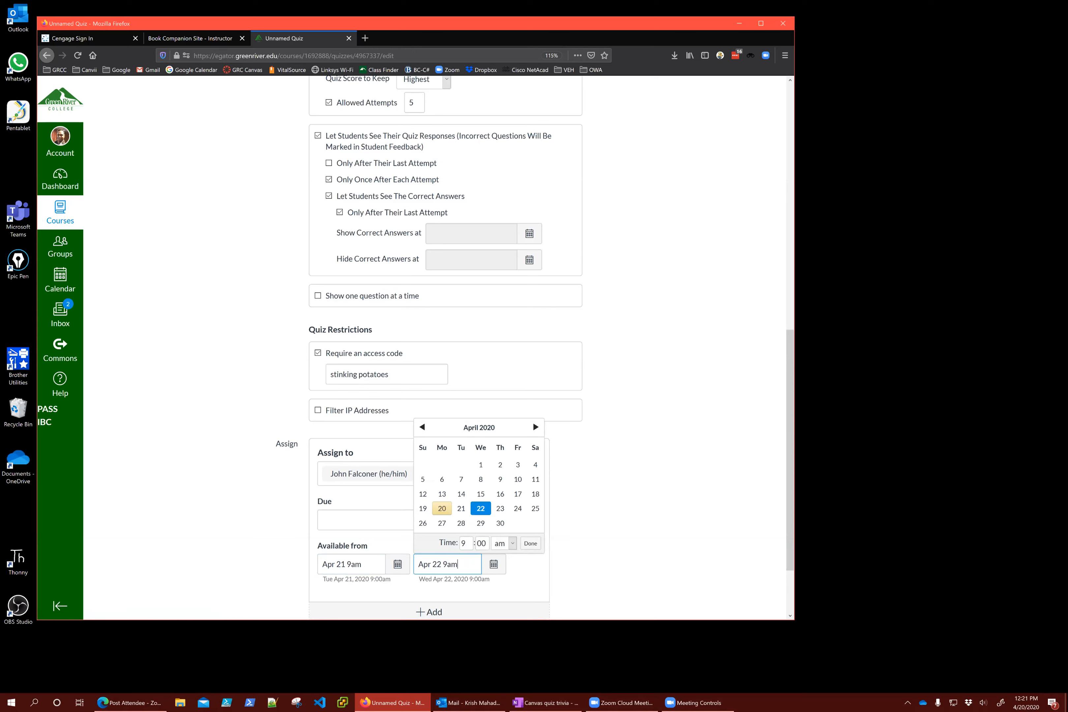
pyautogui.press('Return')
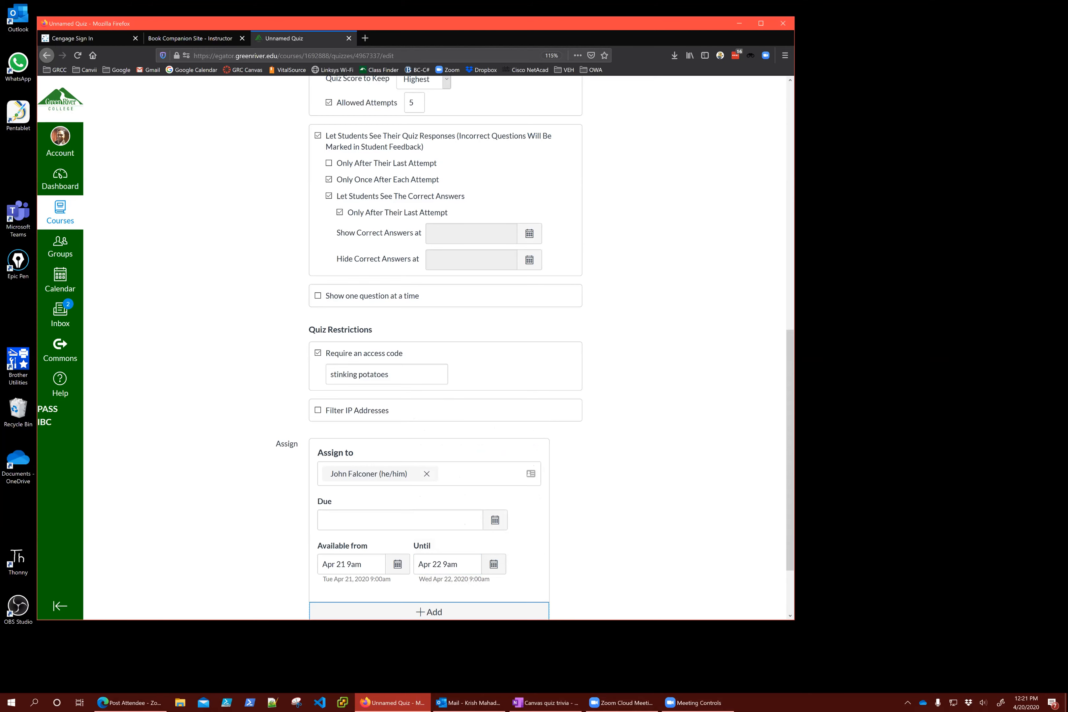
# Enter Apr 21 as the quiz Due date, which defaults to 11:59pm
pyautogui.scroll(6, 406, 386)
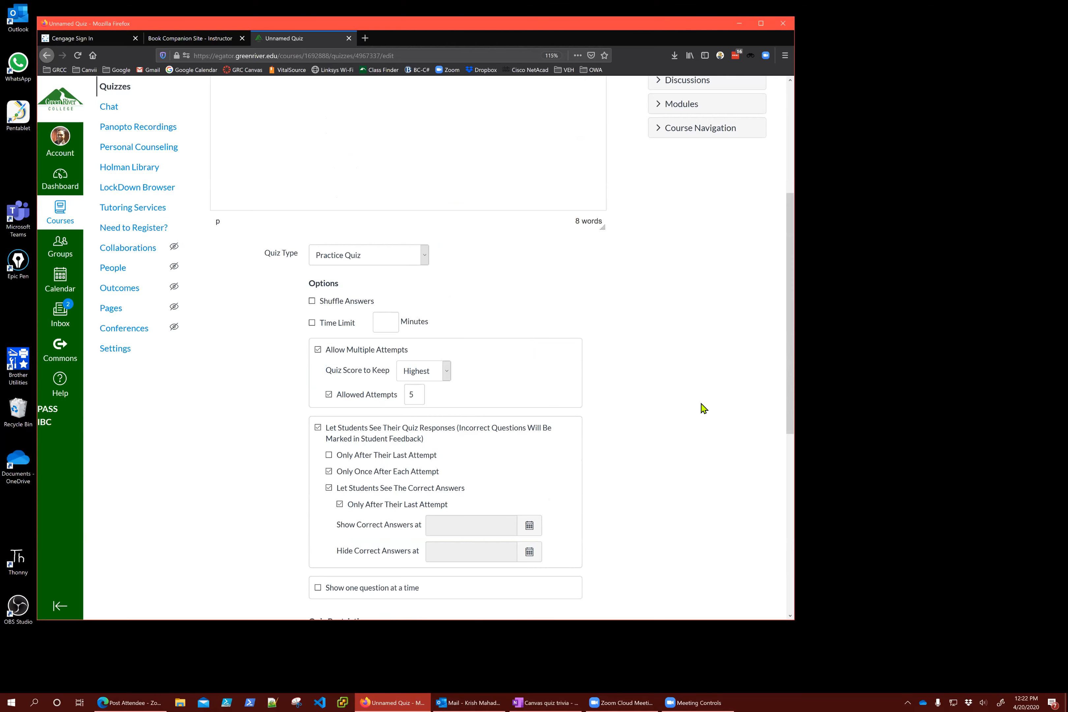
pyautogui.scroll(-5, 703, 408)
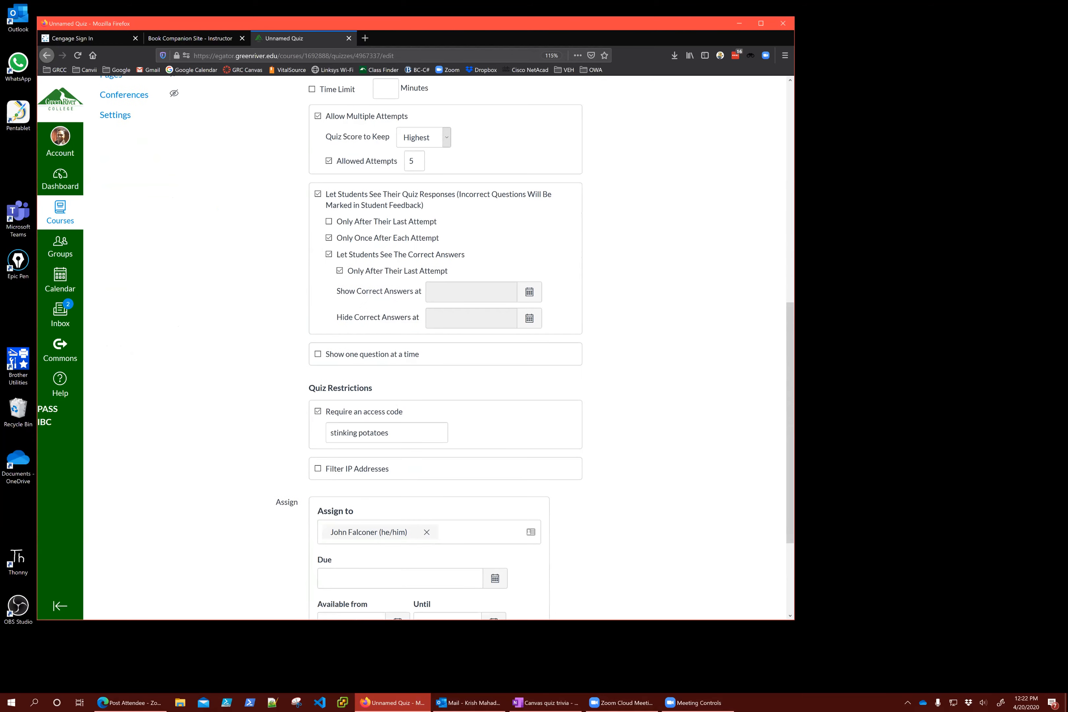
pyautogui.scroll(-3, 580, 522)
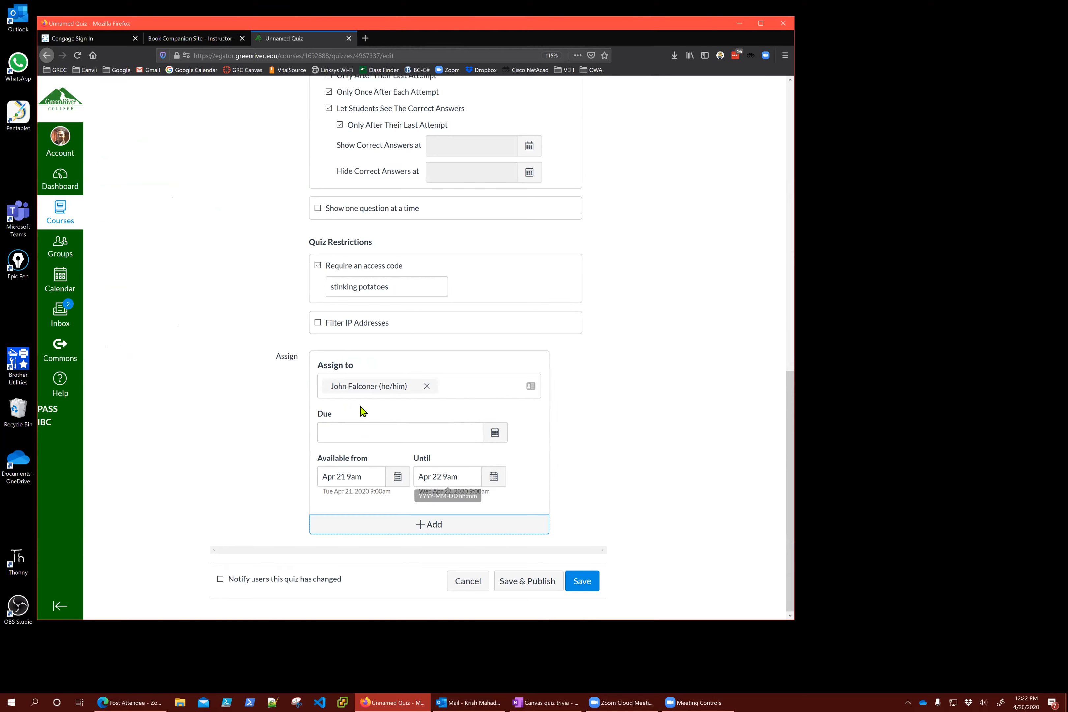
pyautogui.click(378, 434)
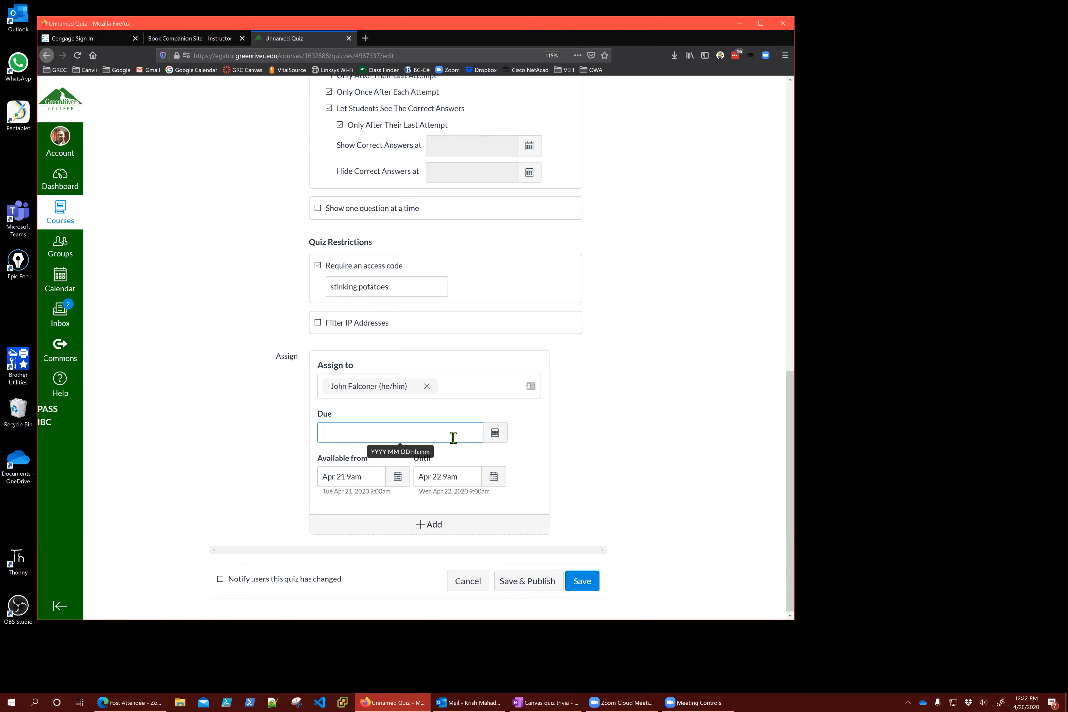
pyautogui.write('apr')
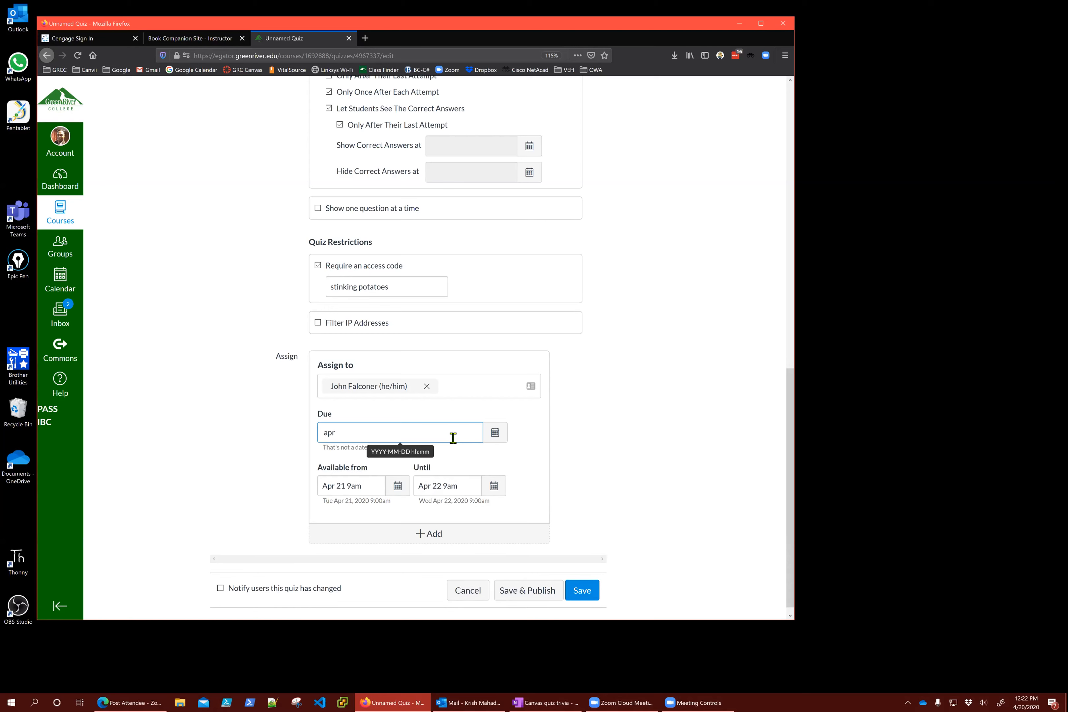
pyautogui.write('21')
pyautogui.press('Return')
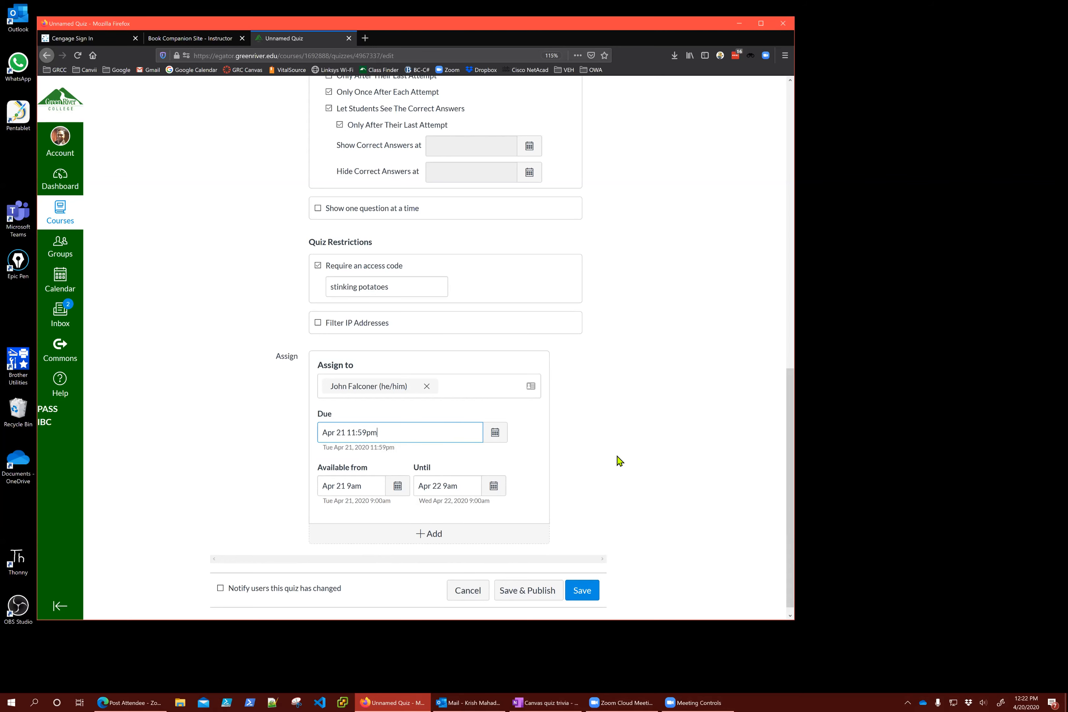
# Save My Dummy Quiz past the unassigned-sections warning and return to its edit page
pyautogui.click(582, 590)
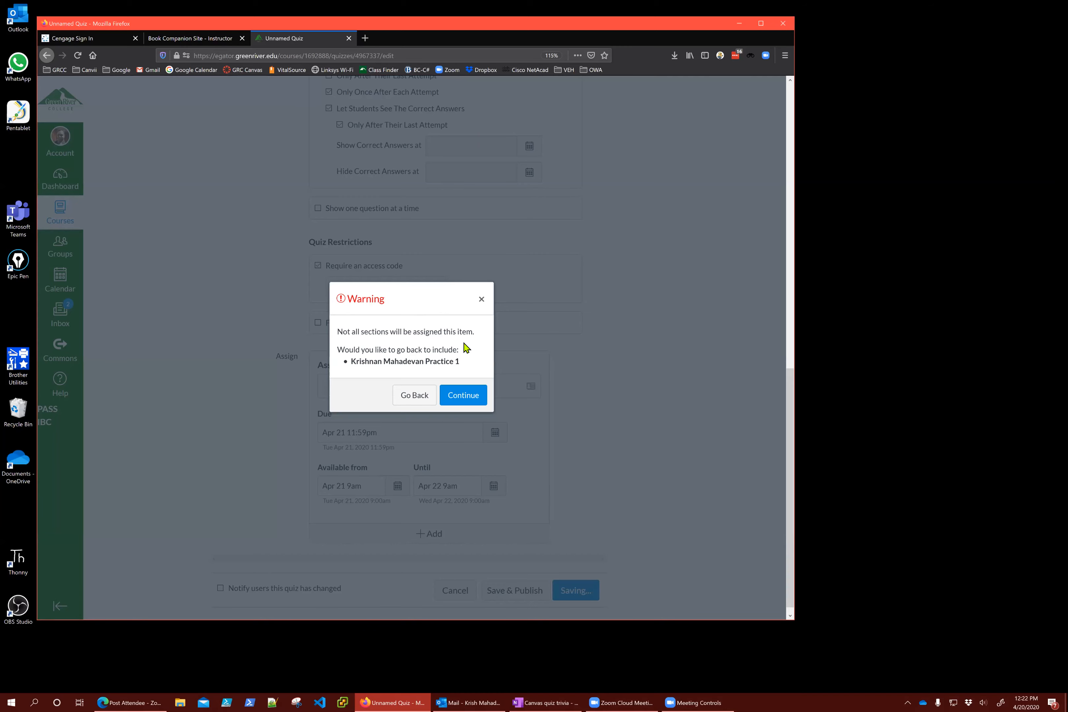
pyautogui.click(466, 396)
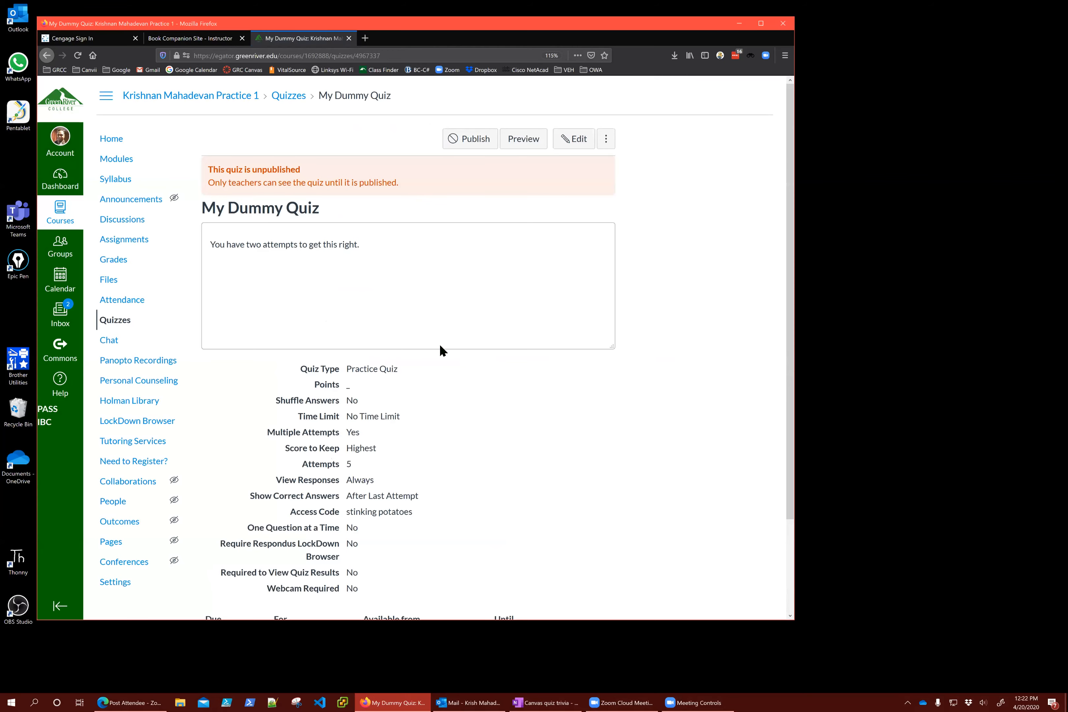
pyautogui.click(574, 139)
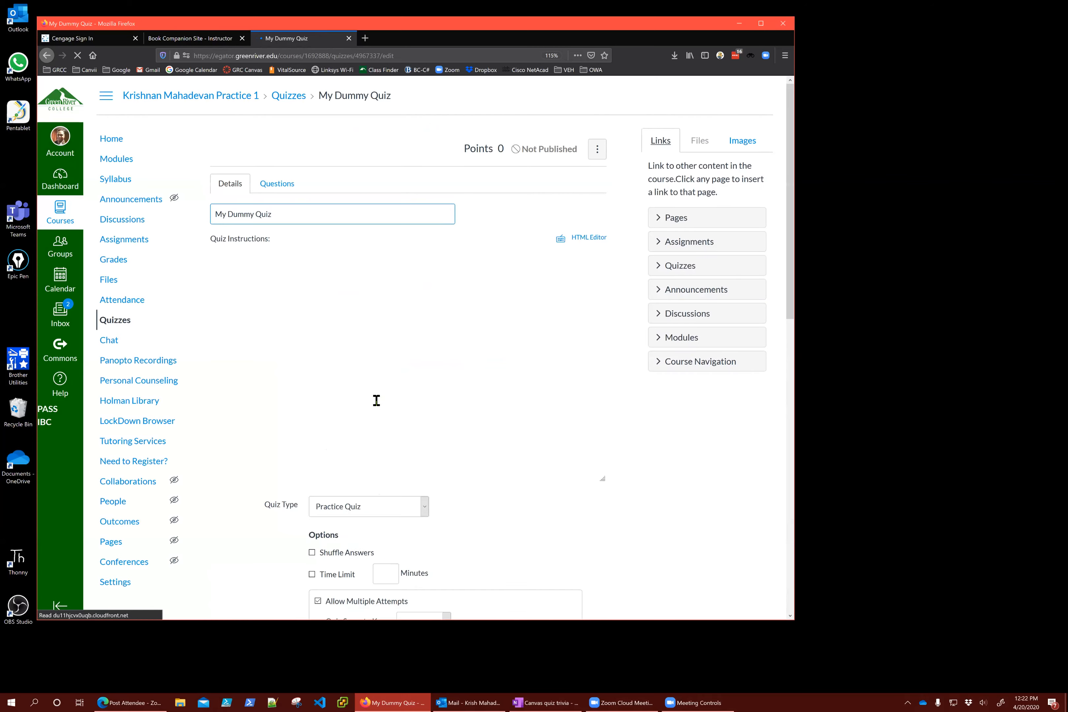
# Change the Quiz Type to Graded Quiz and keep Final Exam as the assignment group
pyautogui.scroll(-3, 374, 419)
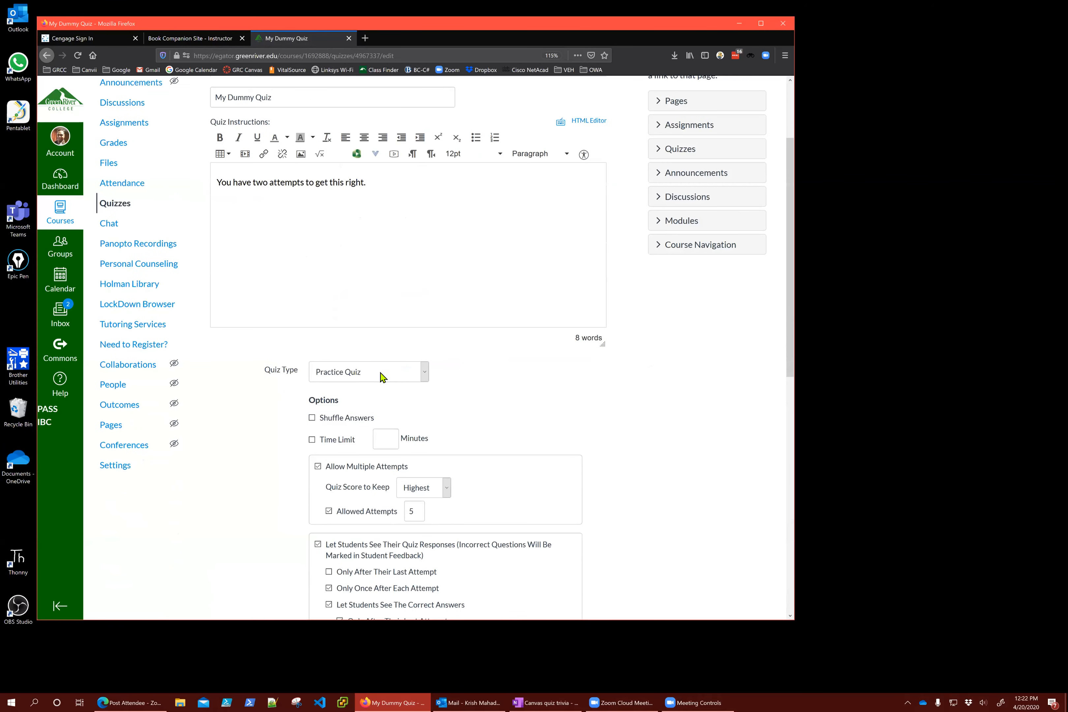
pyautogui.click(381, 376)
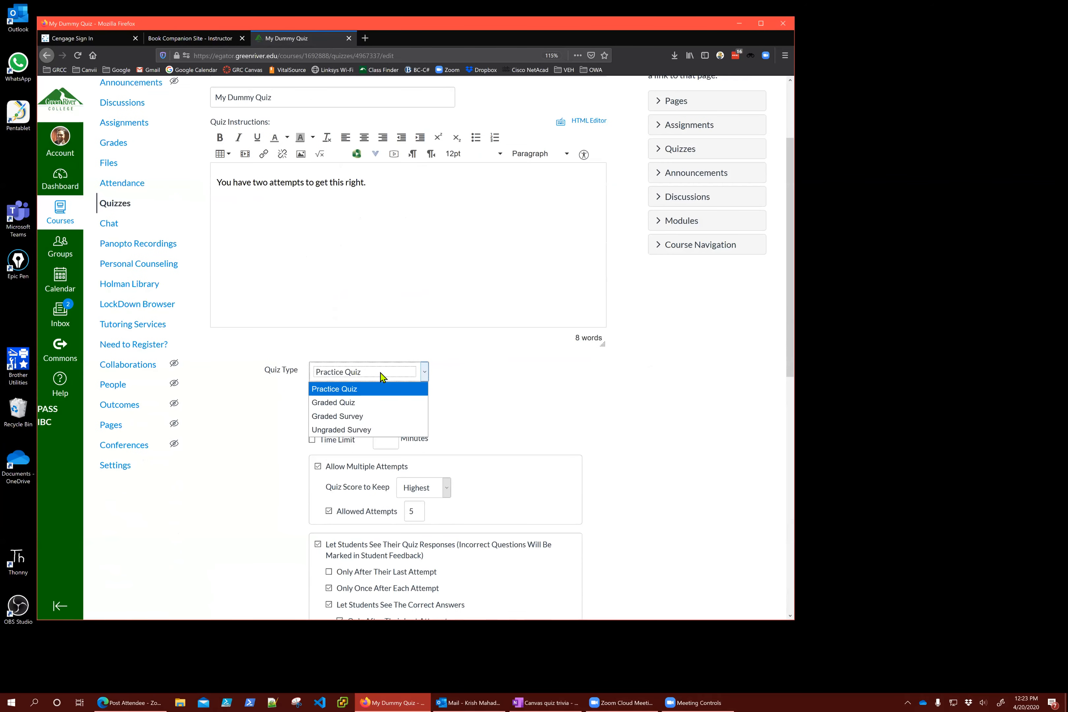
pyautogui.click(368, 403)
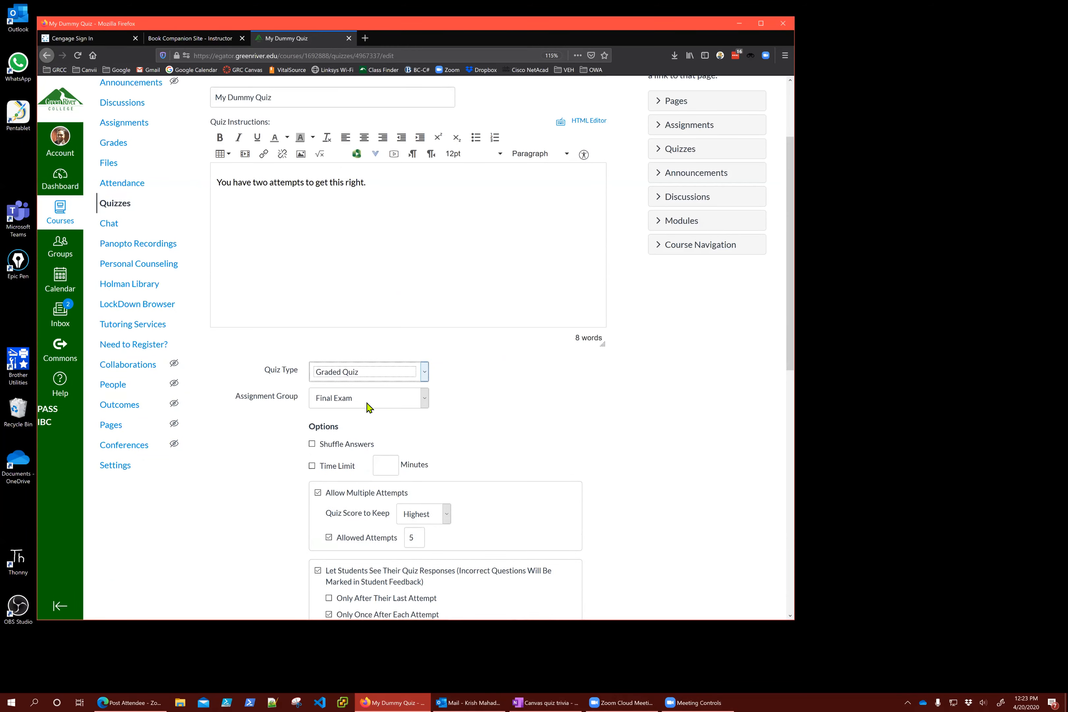
pyautogui.scroll(-4, 377, 269)
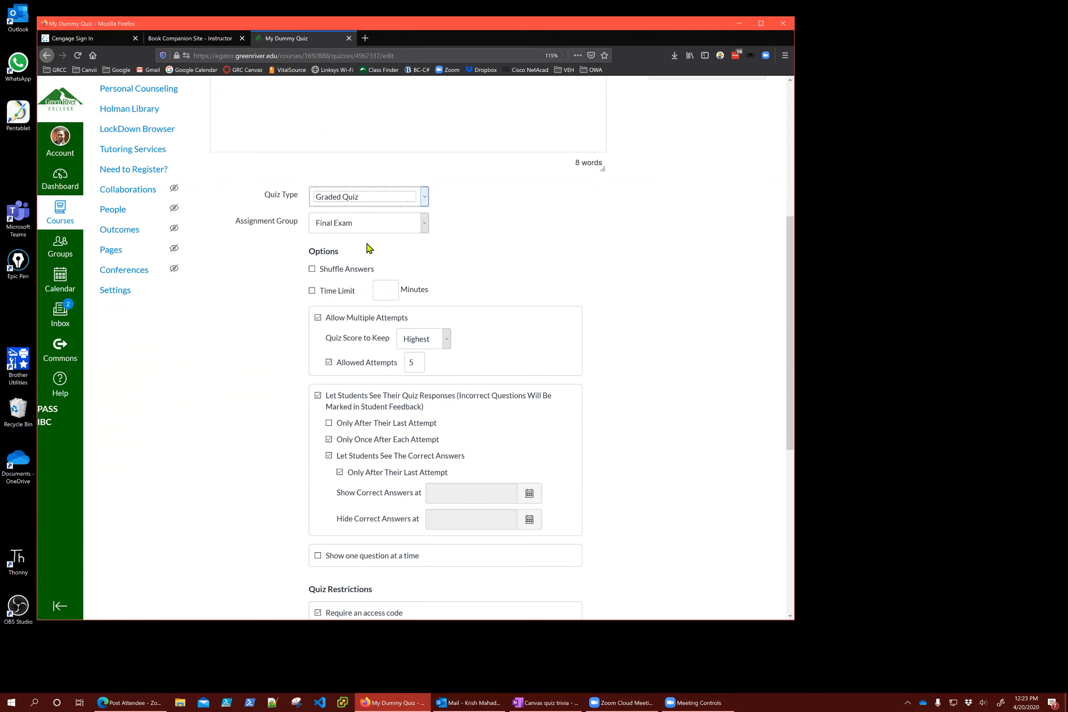
pyautogui.click(373, 226)
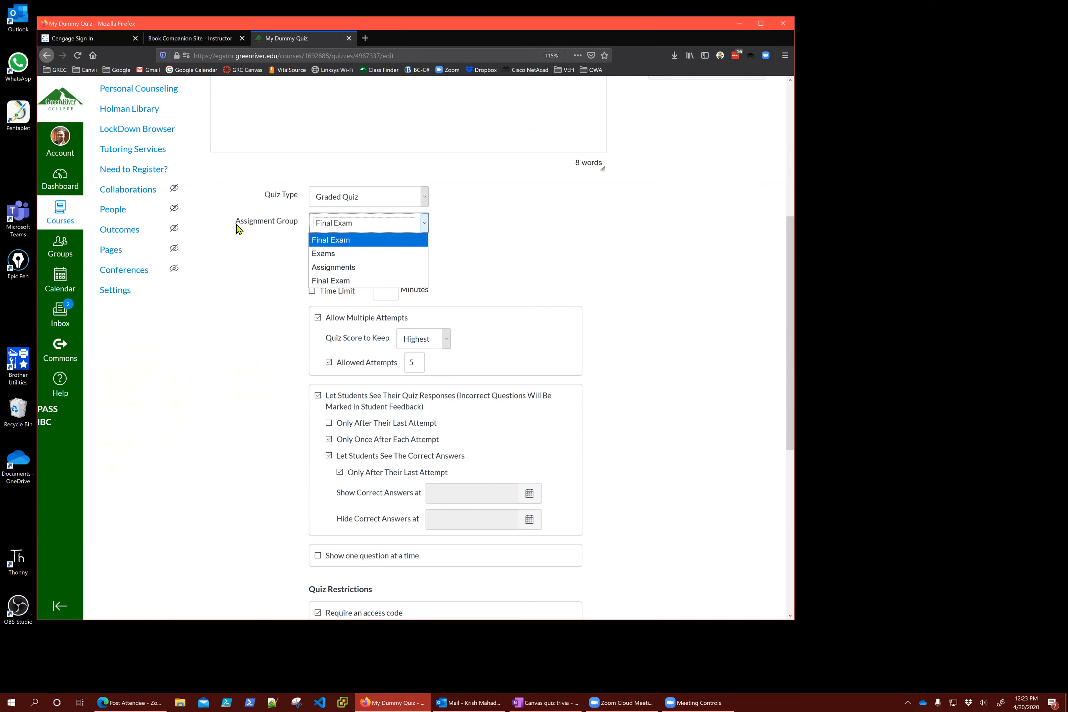
pyautogui.scroll(3, 645, 383)
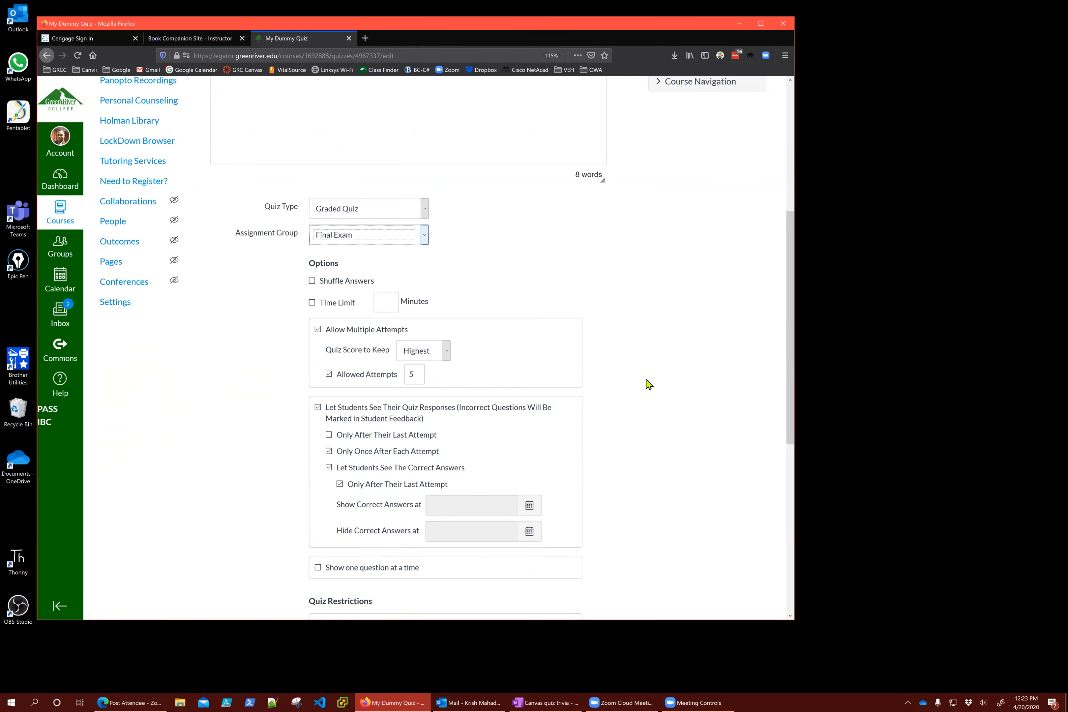
pyautogui.click(701, 454)
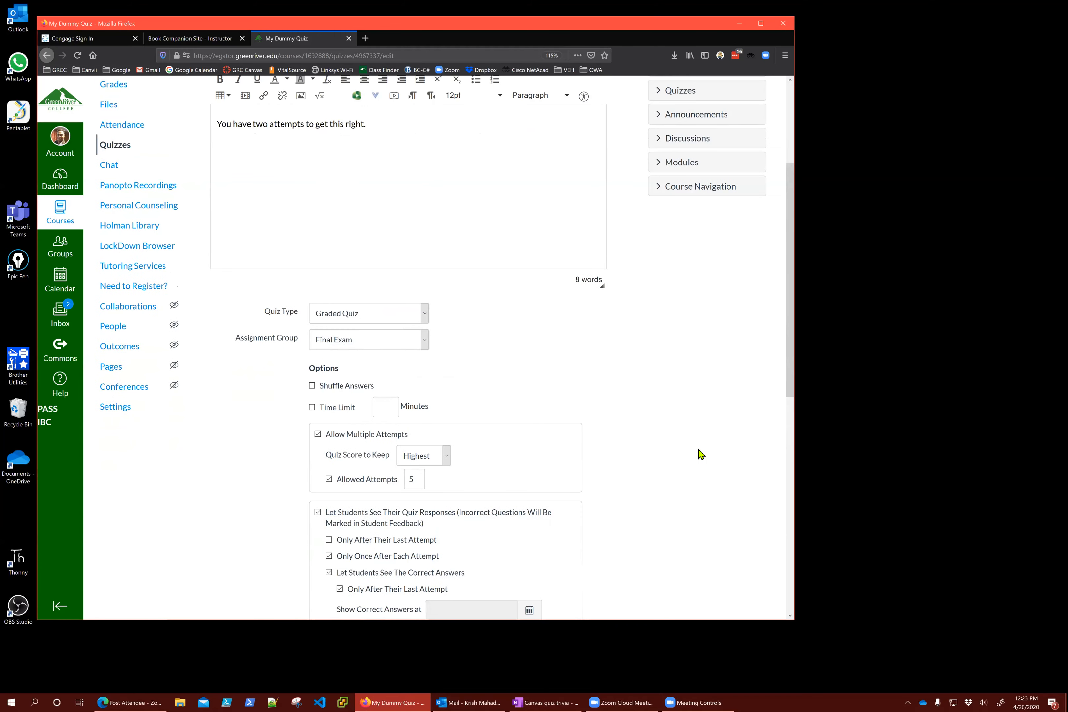
pyautogui.scroll(4, 685, 453)
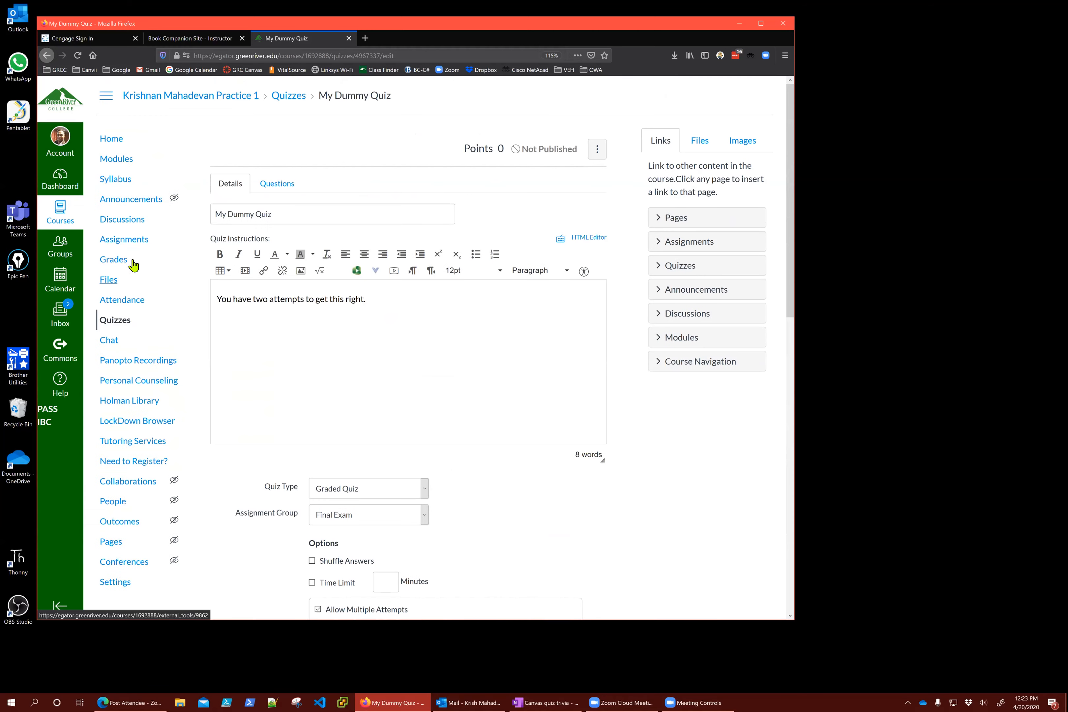
# Open course Assignments in a new tab and show the Assignment Groups Weight dialog
pyautogui.rightClick(131, 240)
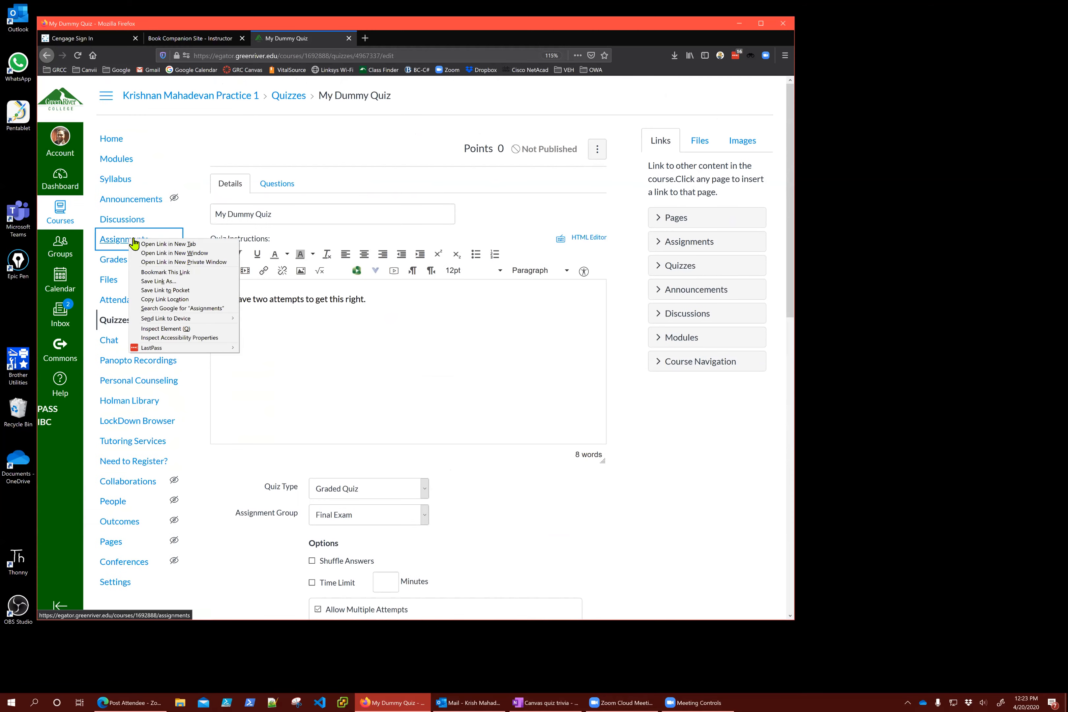
pyautogui.click(167, 244)
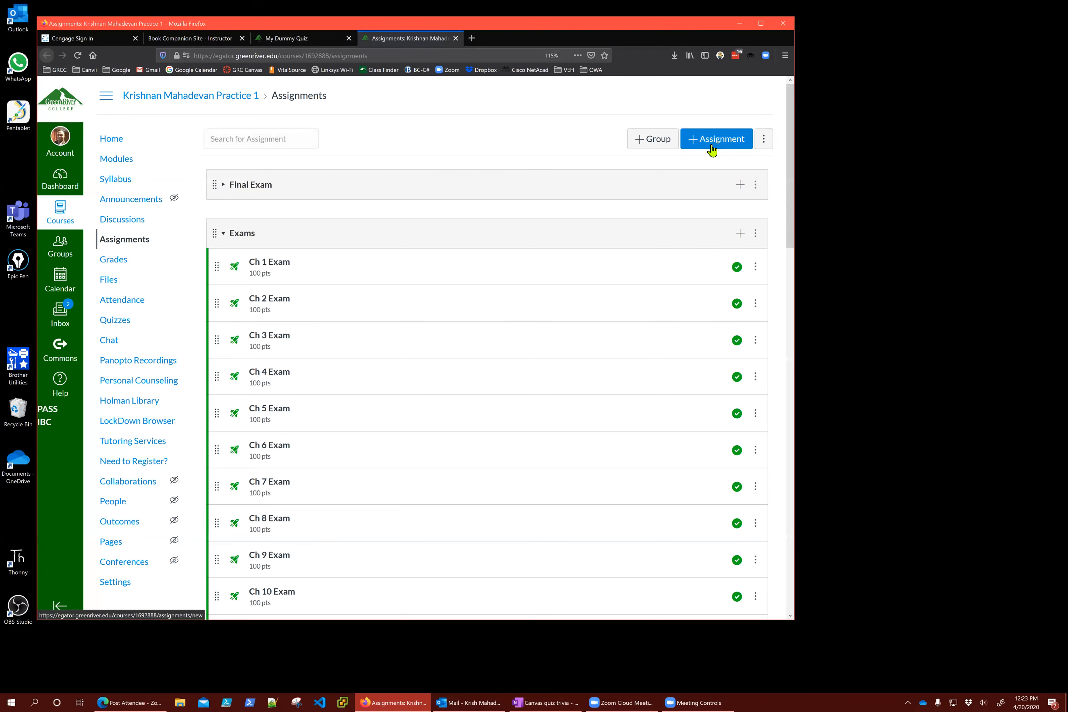
pyautogui.click(764, 140)
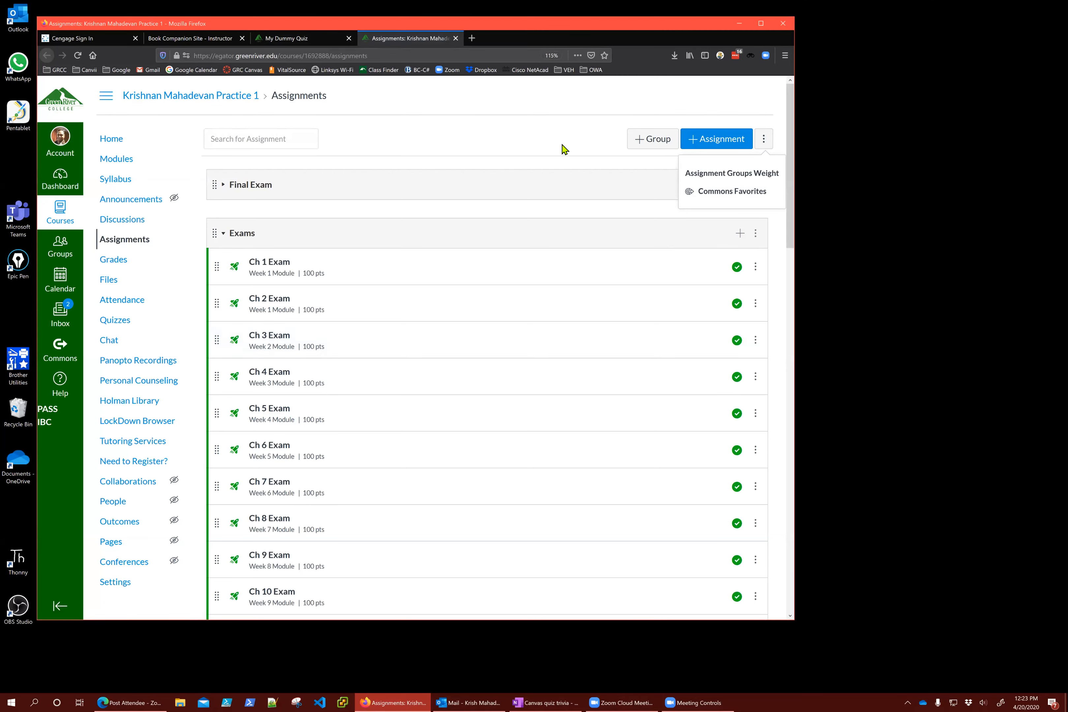
pyautogui.click(737, 175)
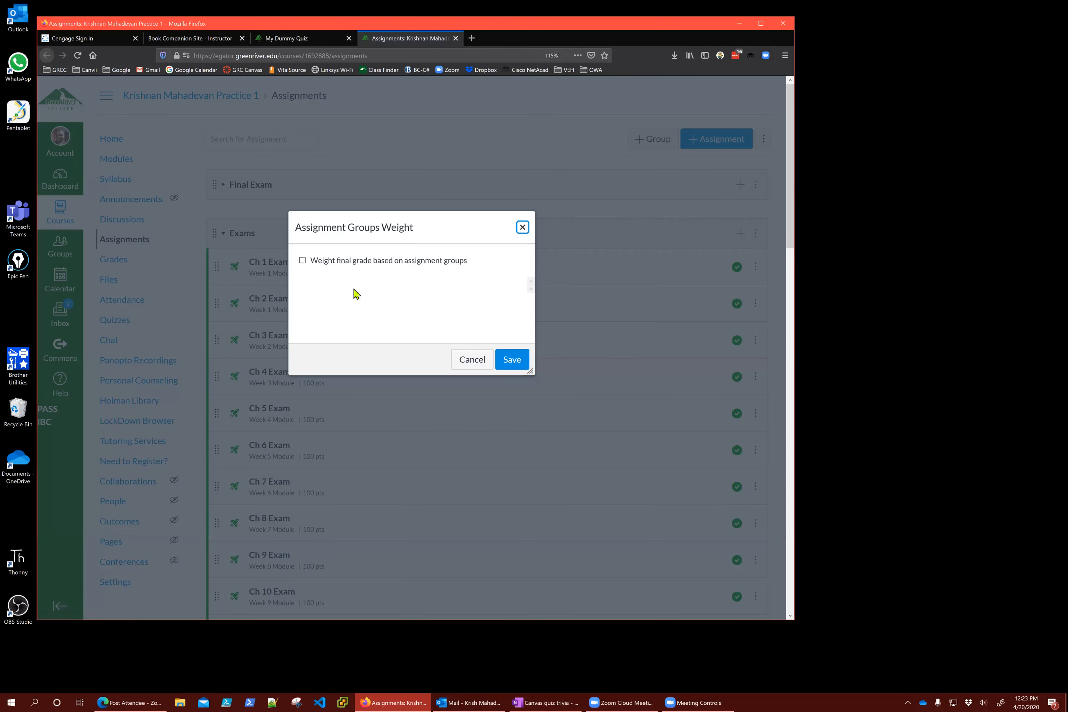
# Tick 'Weight final grade based on assignment groups', then cancel the dialog without saving
pyautogui.click(330, 261)
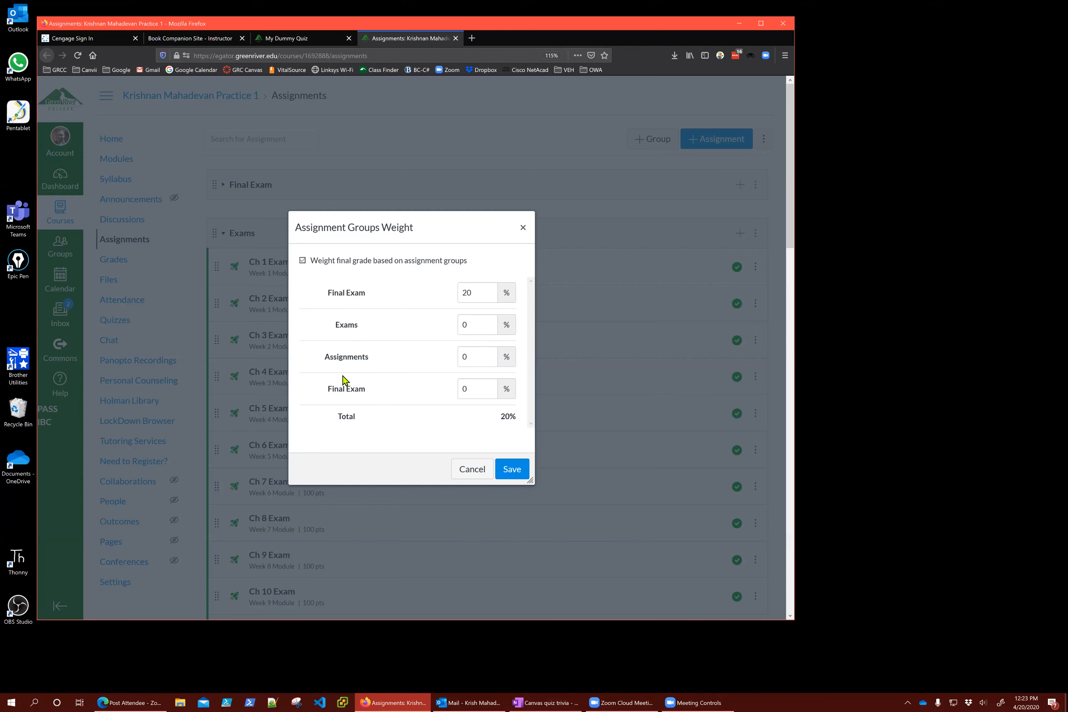
pyautogui.click(473, 469)
pyautogui.scroll(-1, 387, 416)
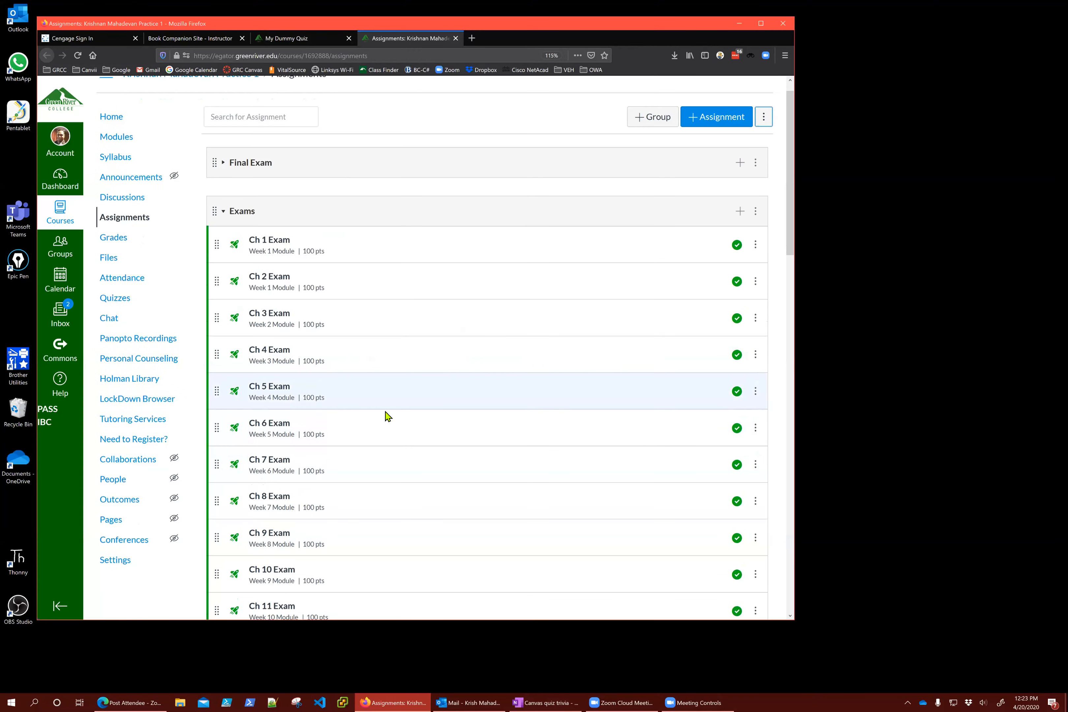
pyautogui.scroll(-7, 386, 417)
pyautogui.scroll(7, 310, 248)
# Return to the My Dummy Quiz tab and scroll through its Details settings
pyautogui.click(284, 38)
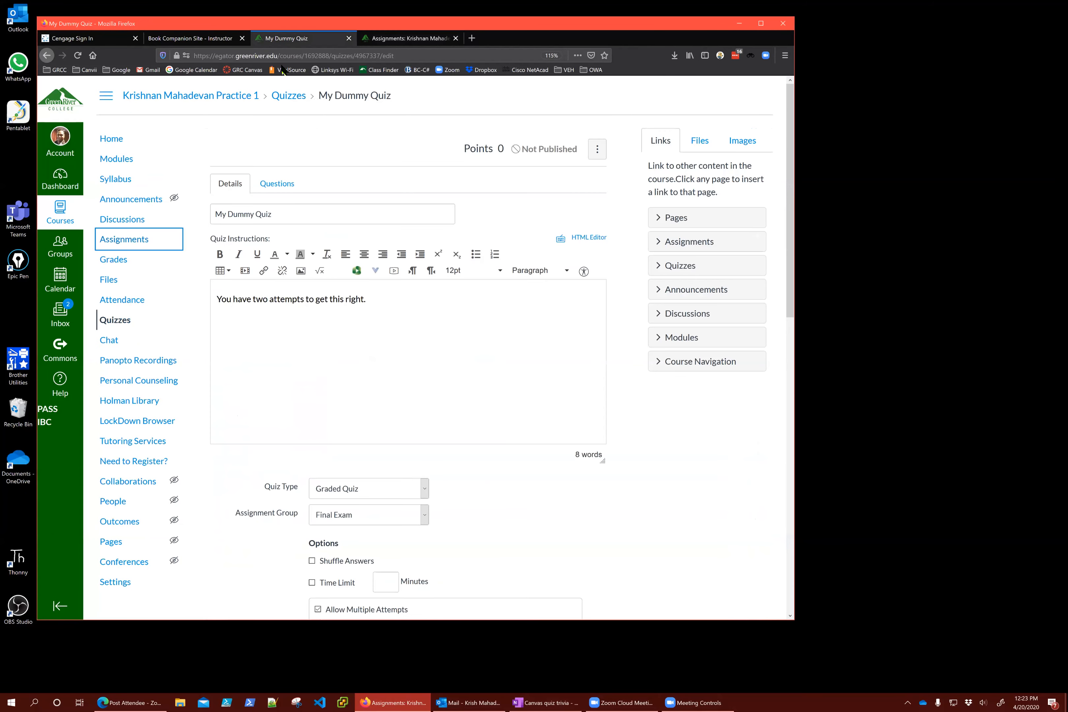
pyautogui.scroll(-5, 360, 346)
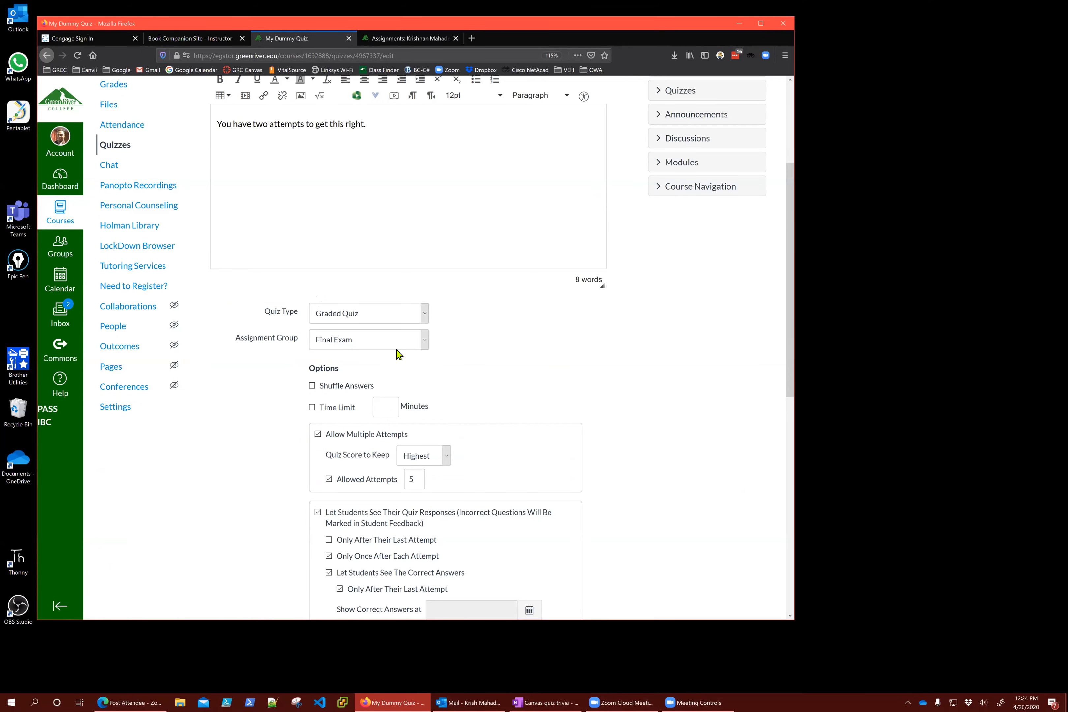
pyautogui.scroll(3, 544, 402)
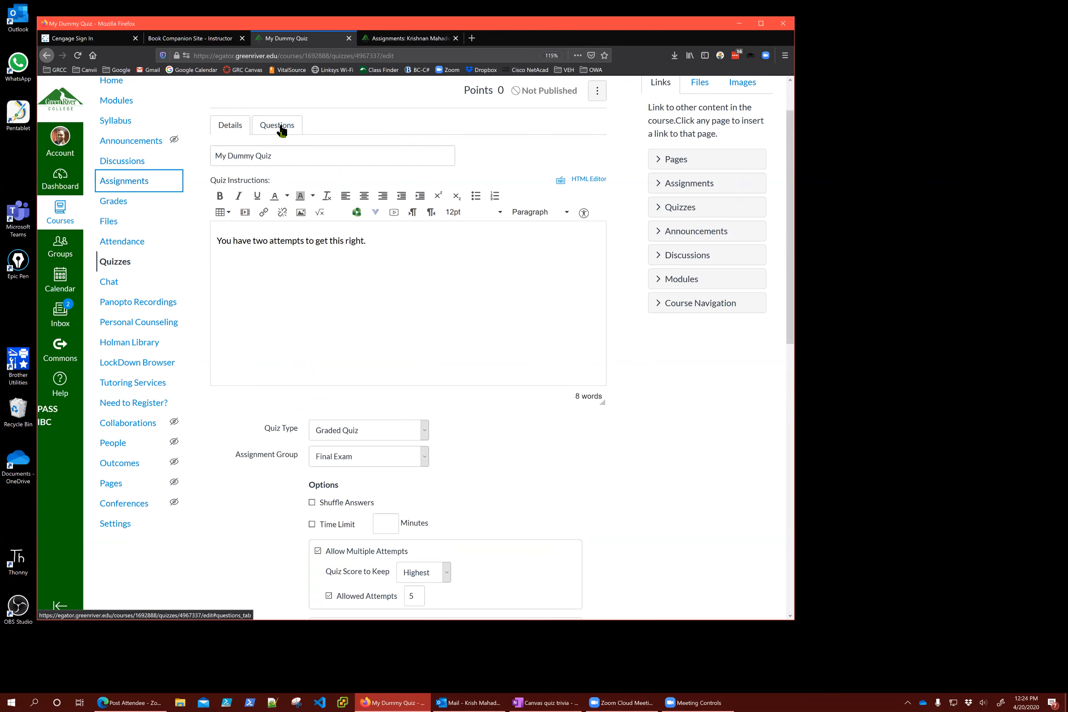
pyautogui.scroll(-3, 673, 500)
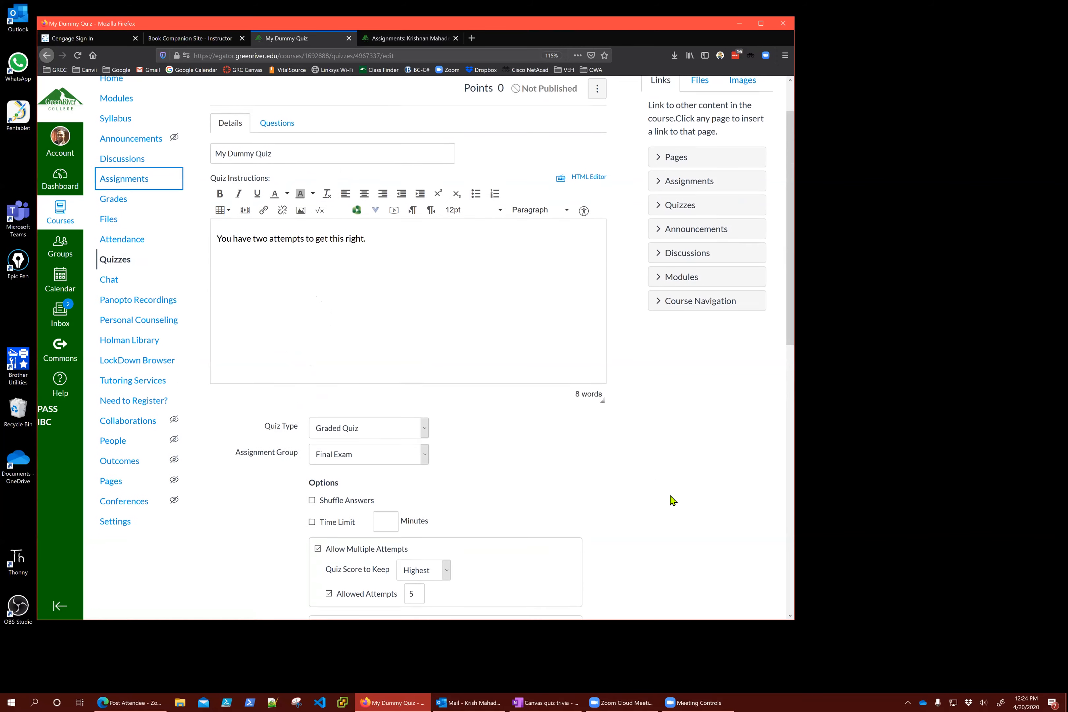
pyautogui.click(374, 319)
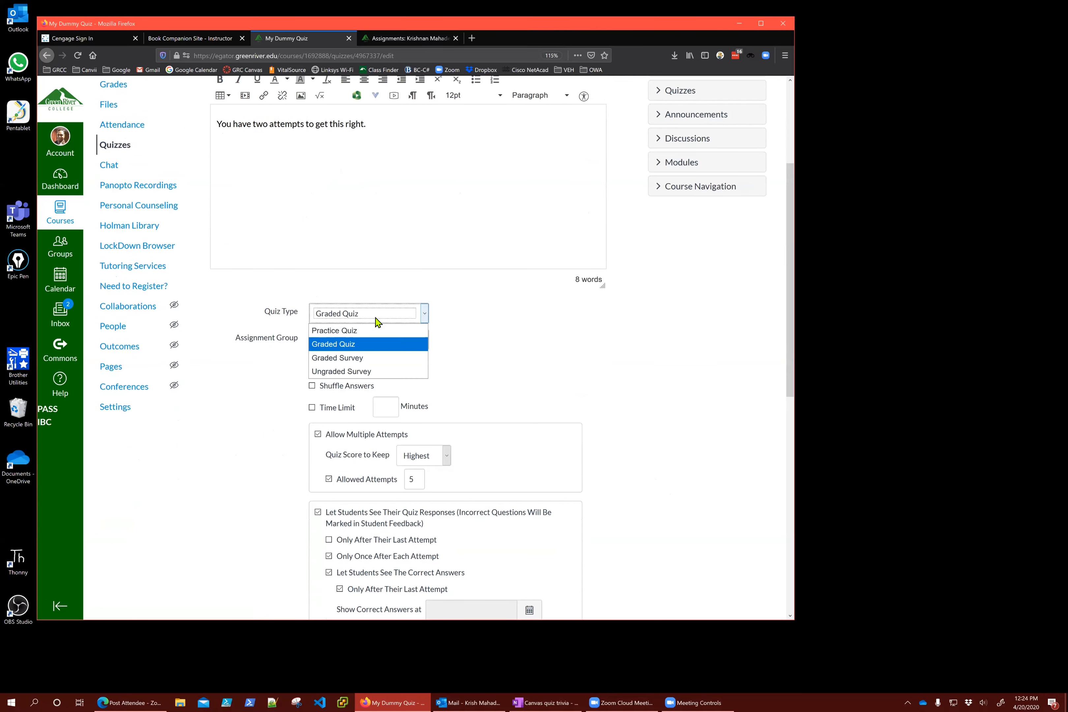
pyautogui.click(367, 360)
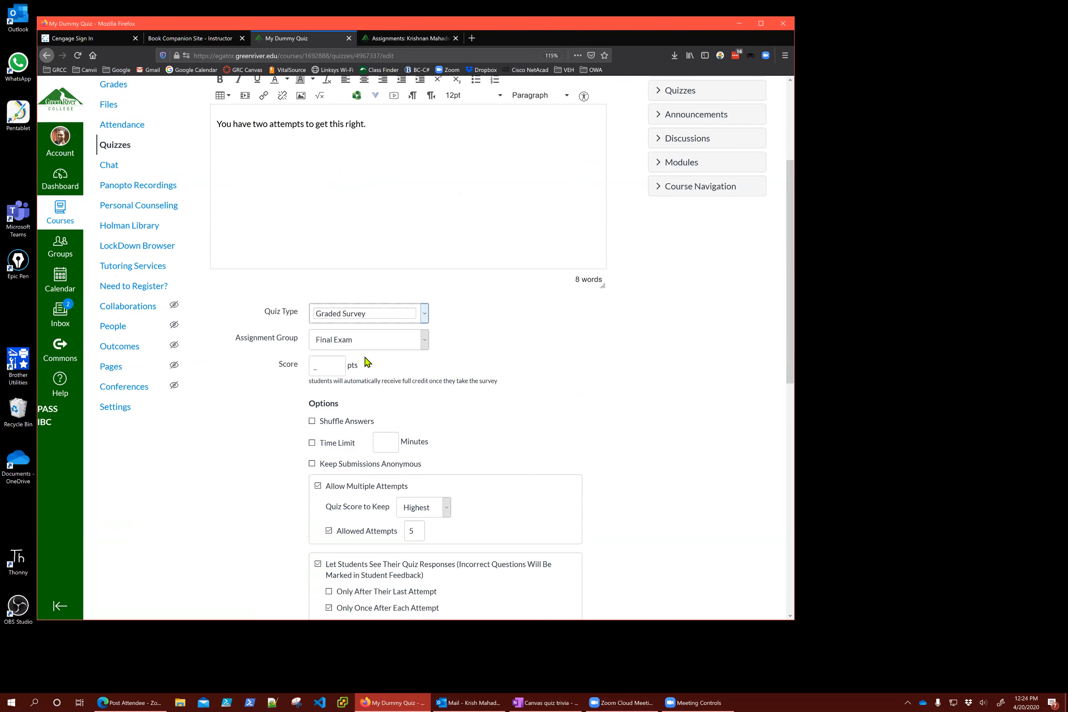
pyautogui.click(330, 370)
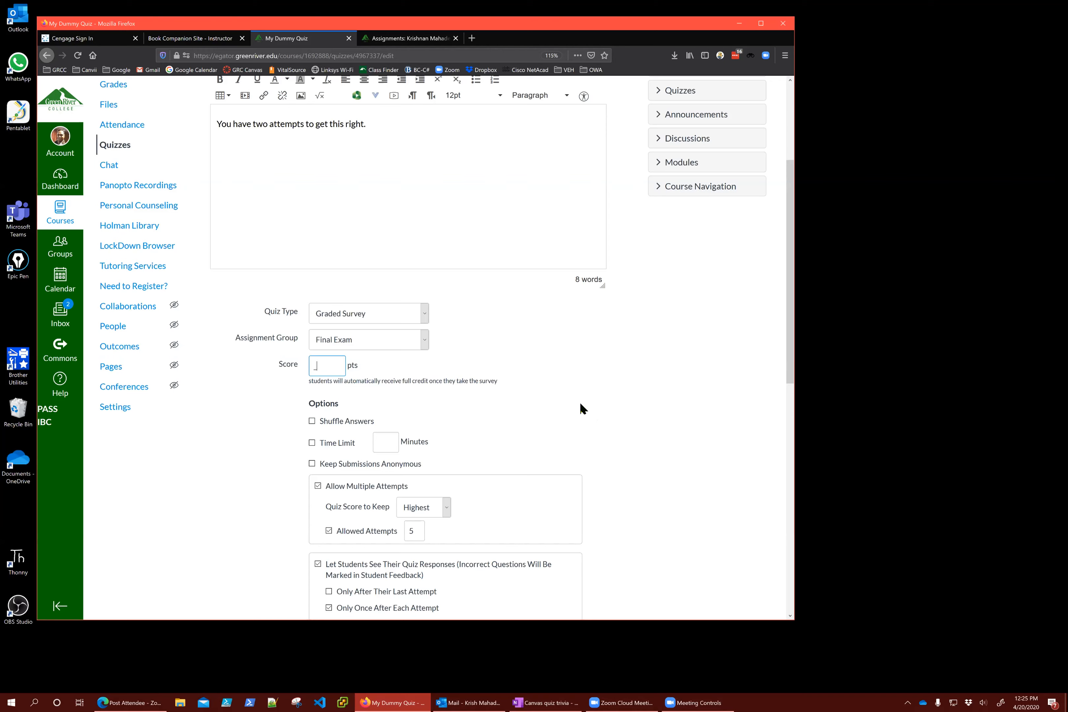
pyautogui.click(372, 317)
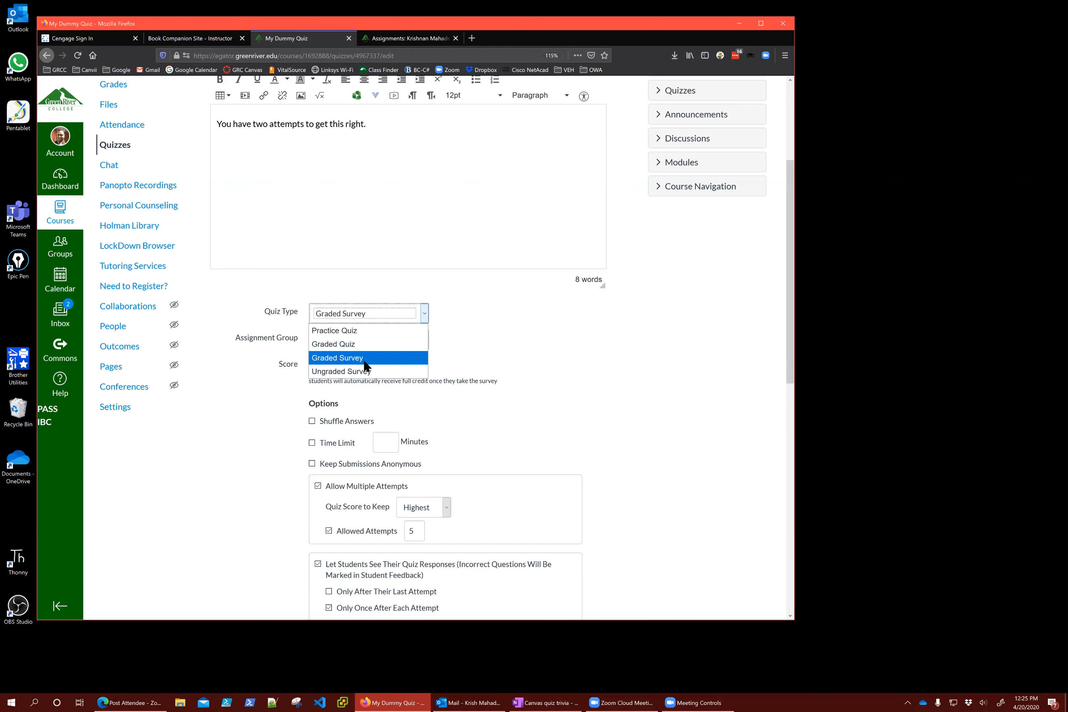
pyautogui.click(369, 371)
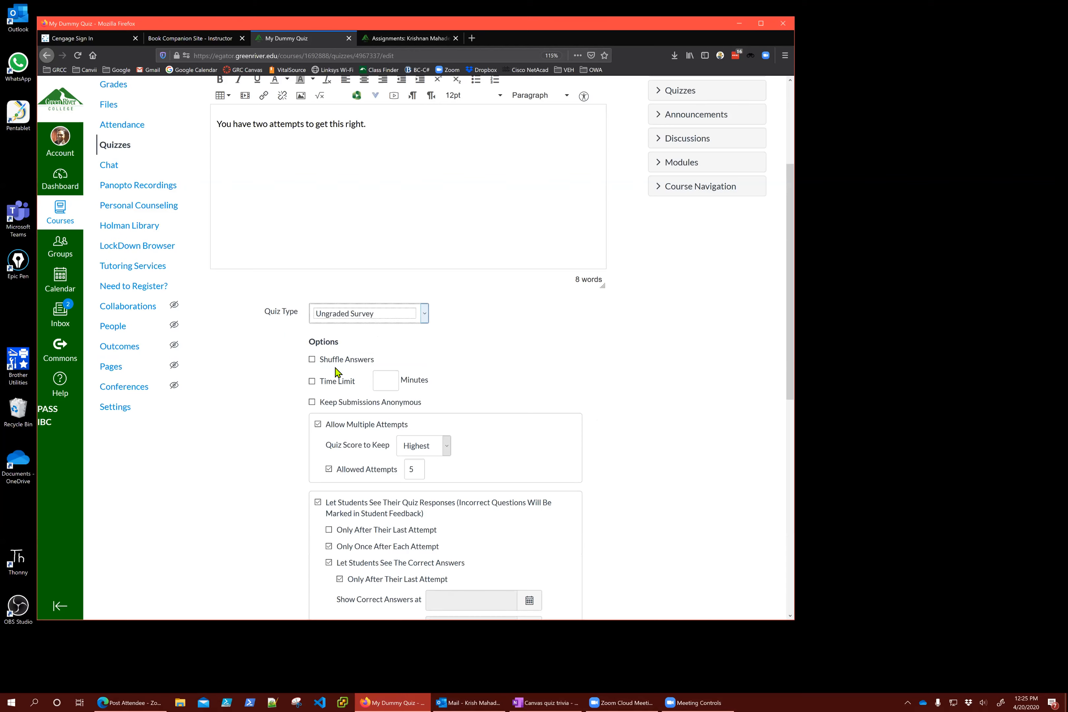
pyautogui.click(341, 320)
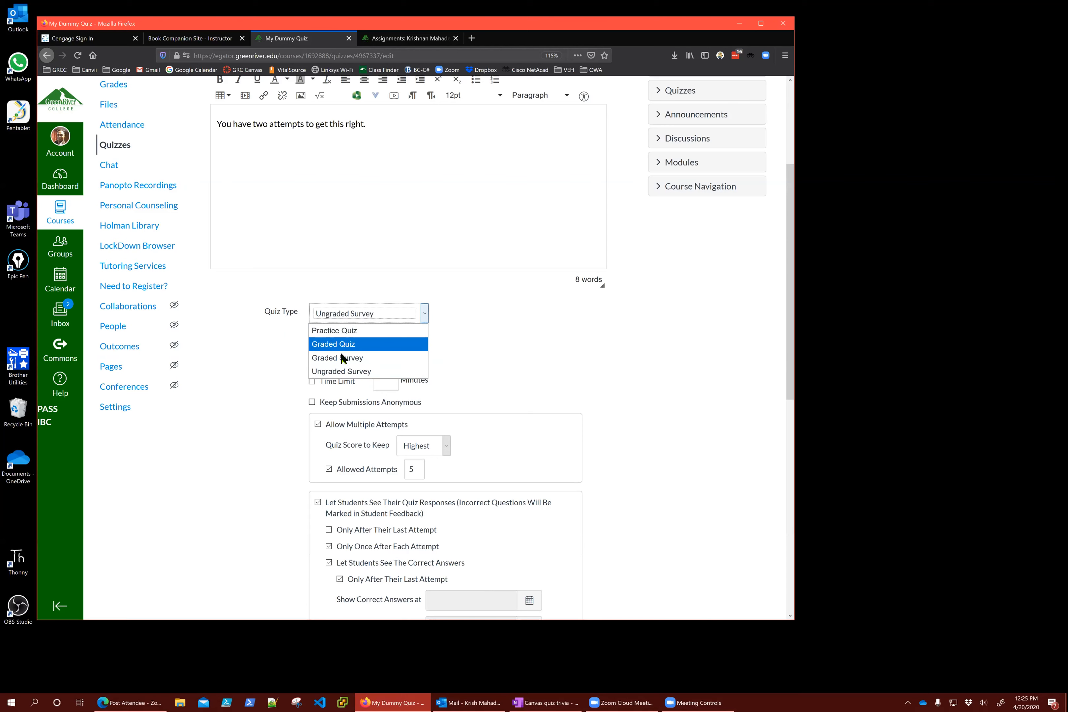
pyautogui.click(346, 358)
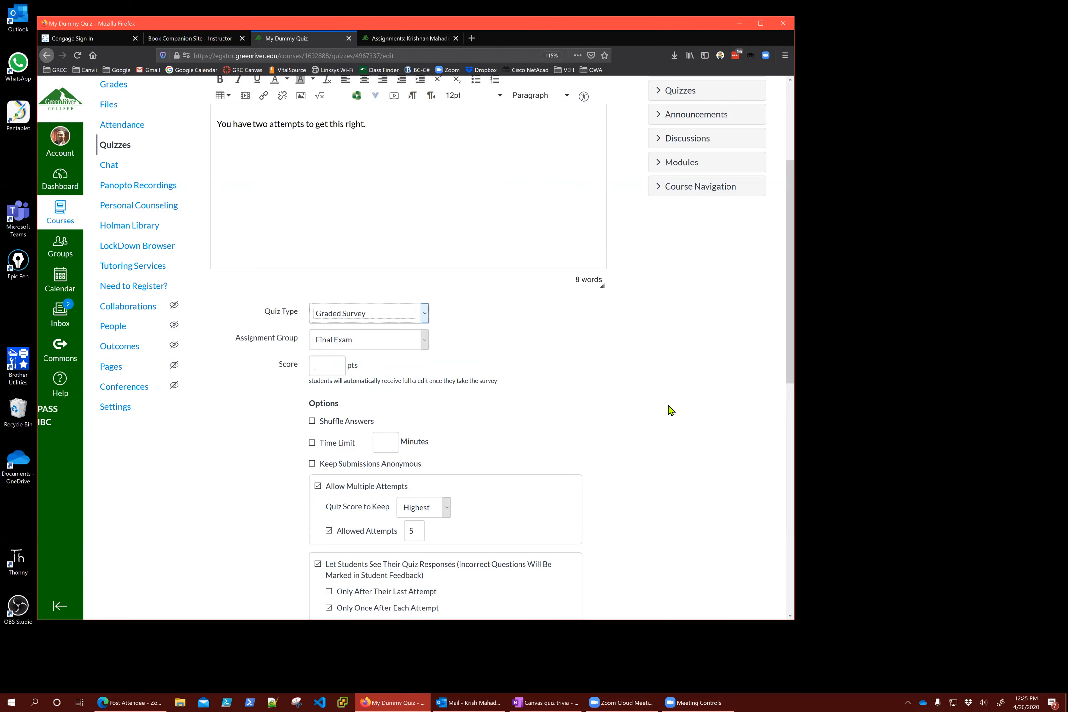
pyautogui.click(365, 316)
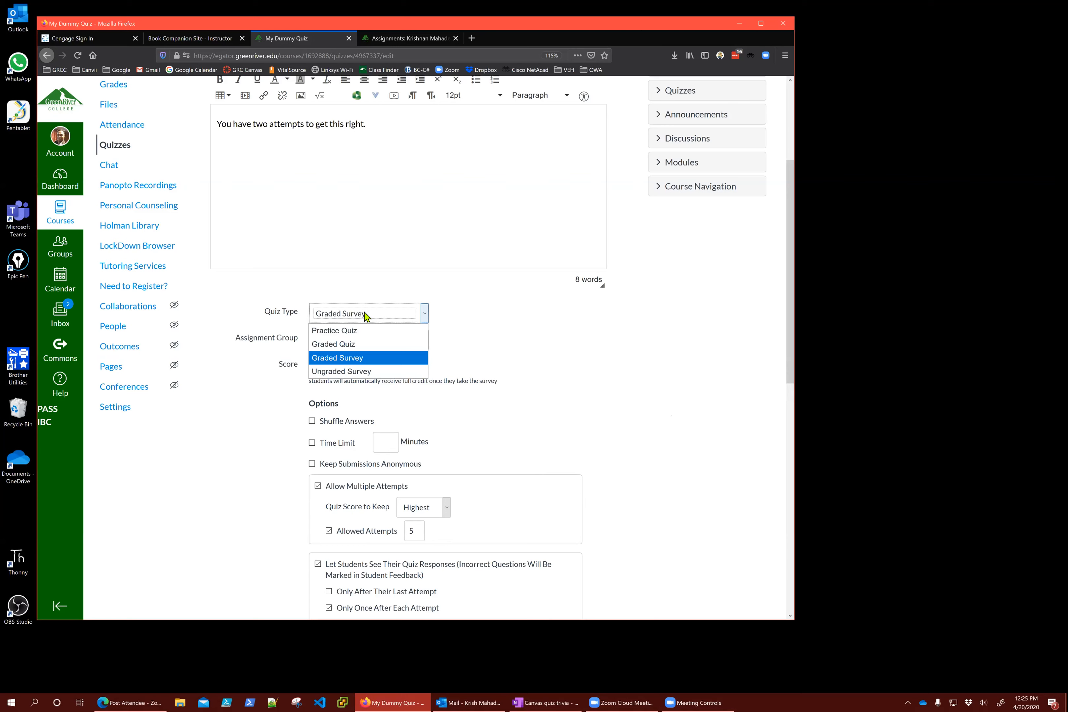
pyautogui.click(696, 374)
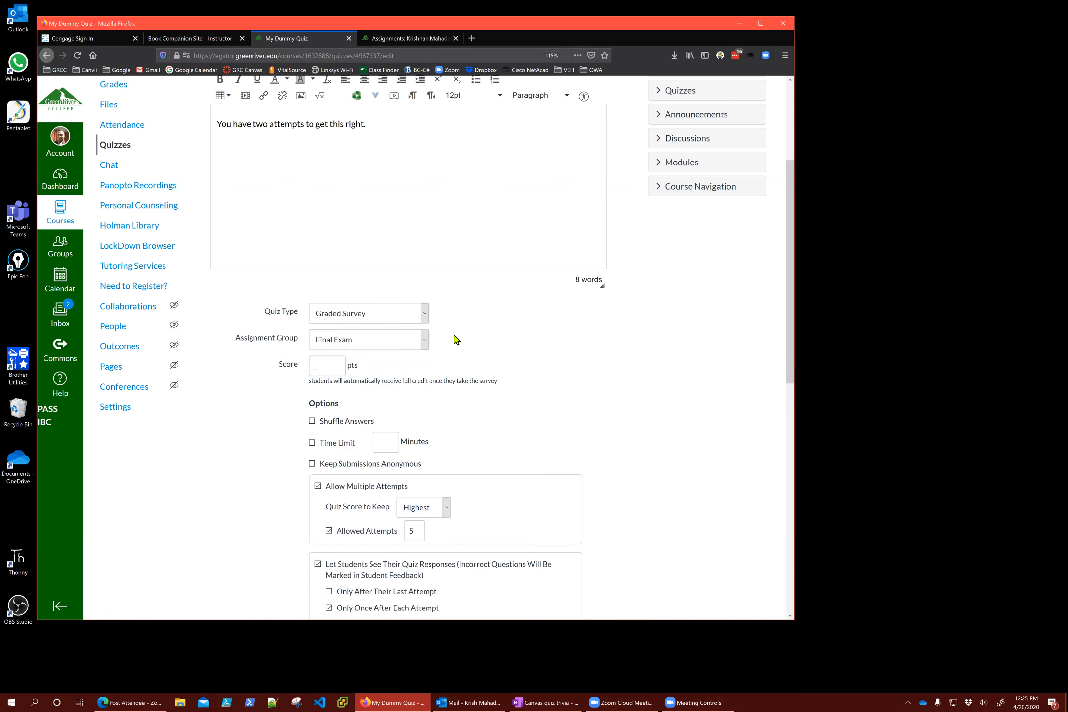
pyautogui.click(381, 314)
pyautogui.click(368, 342)
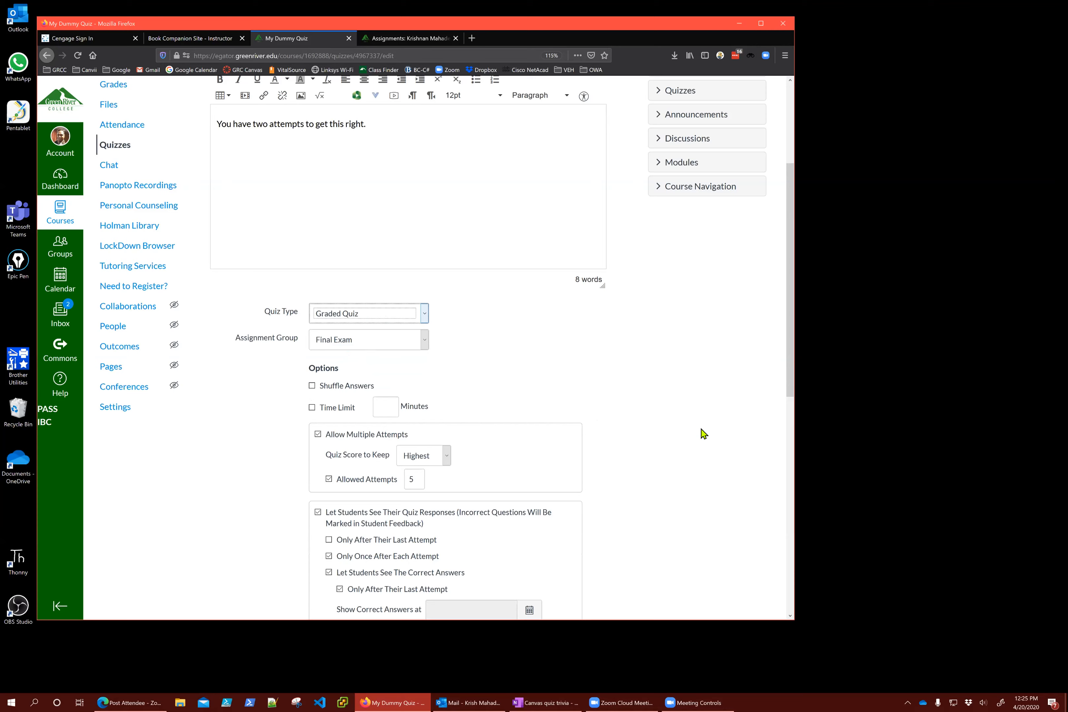
pyautogui.scroll(5, 677, 470)
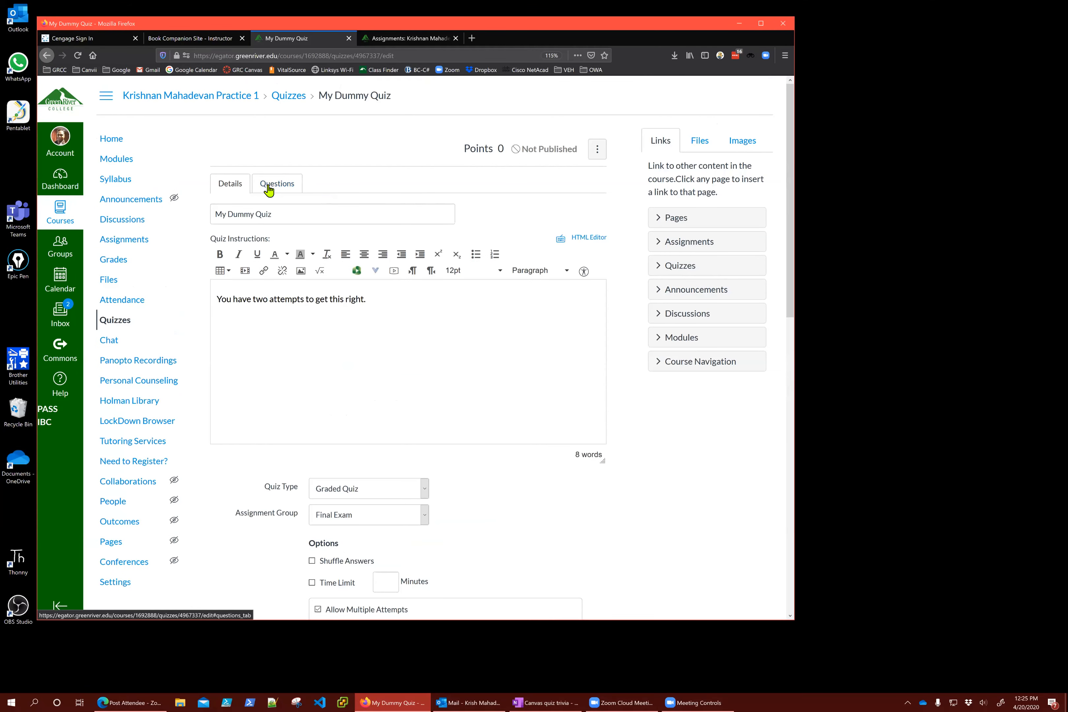
# Add a blank 1-point Multiple Choice question from the Questions tab
pyautogui.click(269, 188)
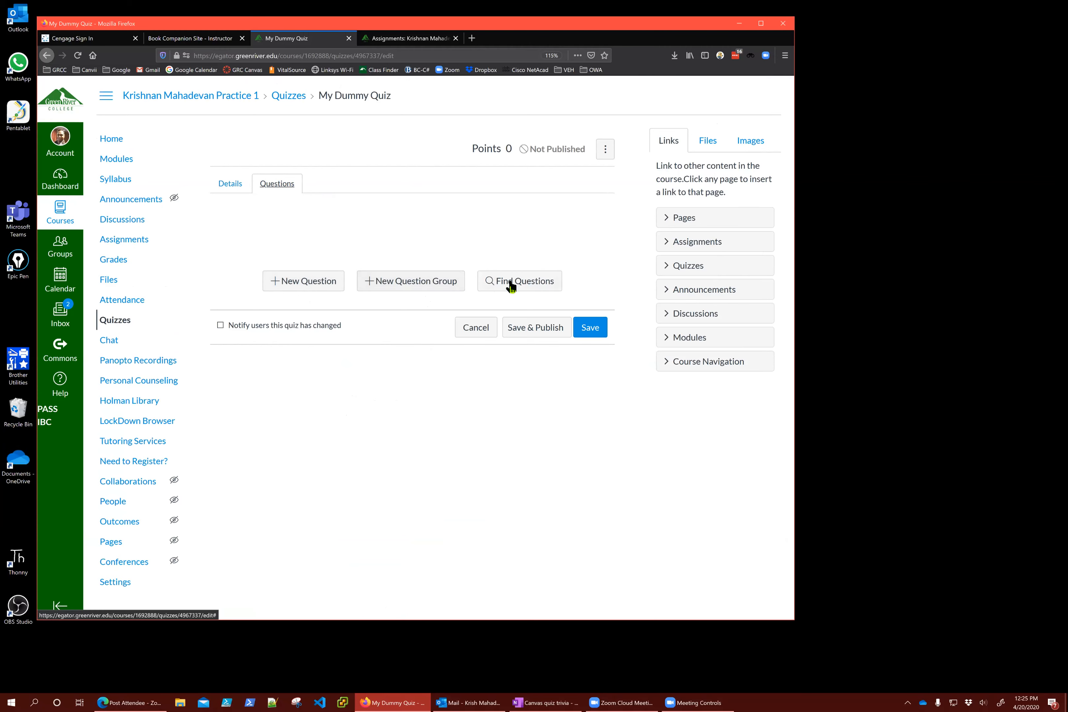
pyautogui.click(300, 286)
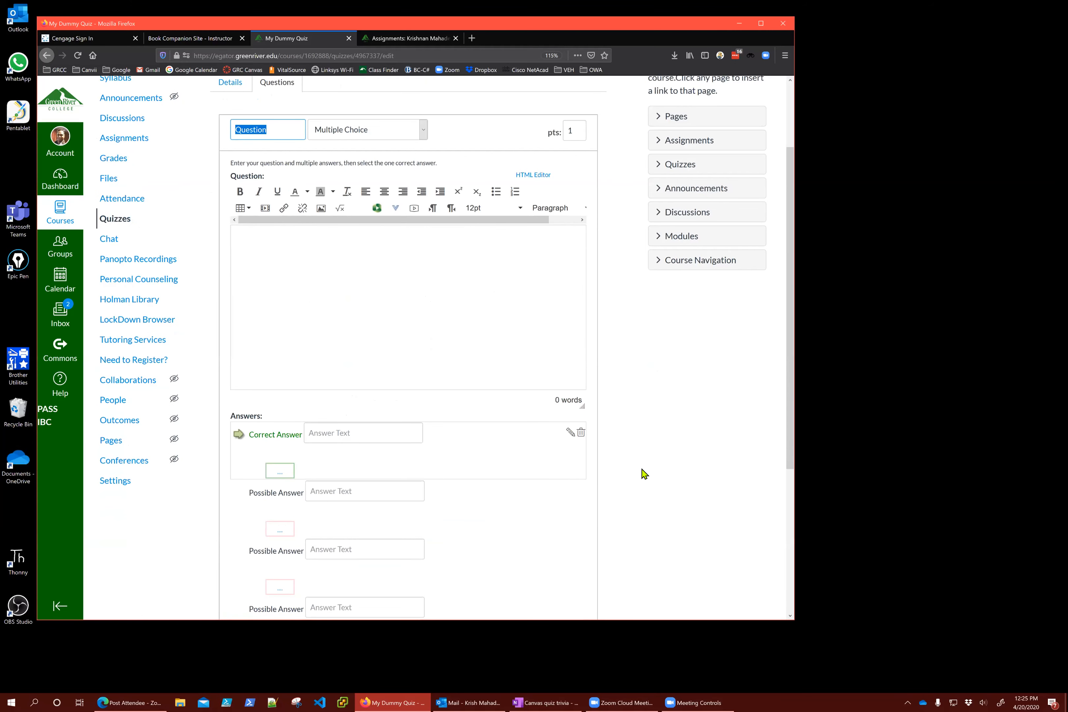
# Keep Multiple Choice as the question type and set the question text font to 14pt
pyautogui.click(290, 132)
pyautogui.click(343, 136)
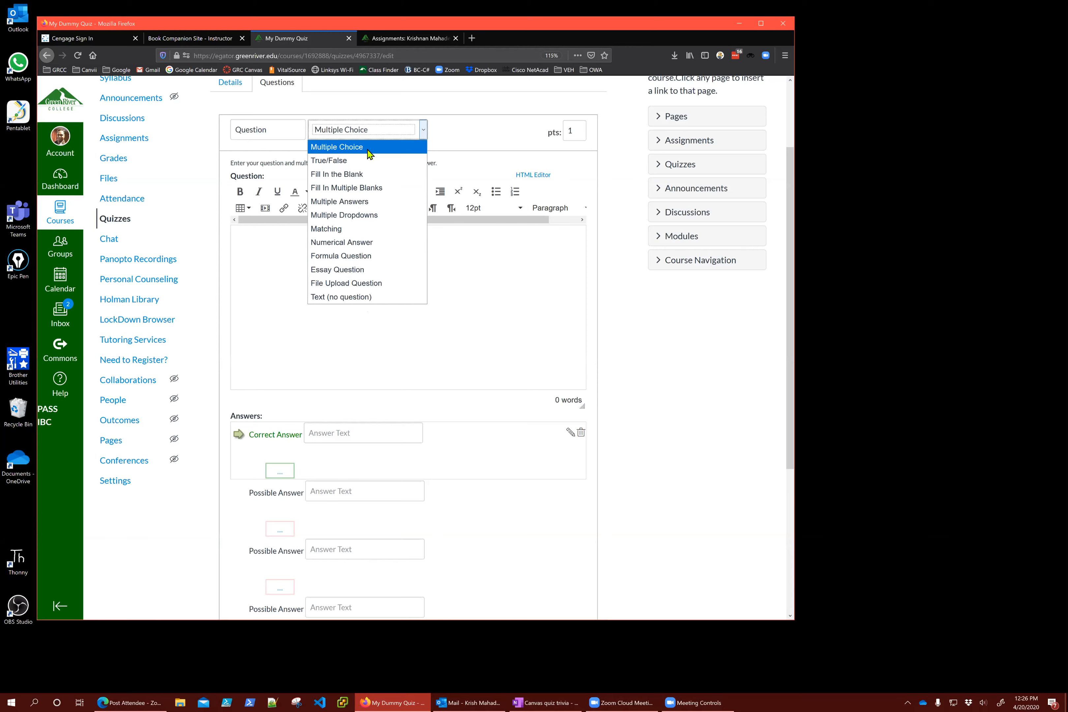
pyautogui.click(496, 274)
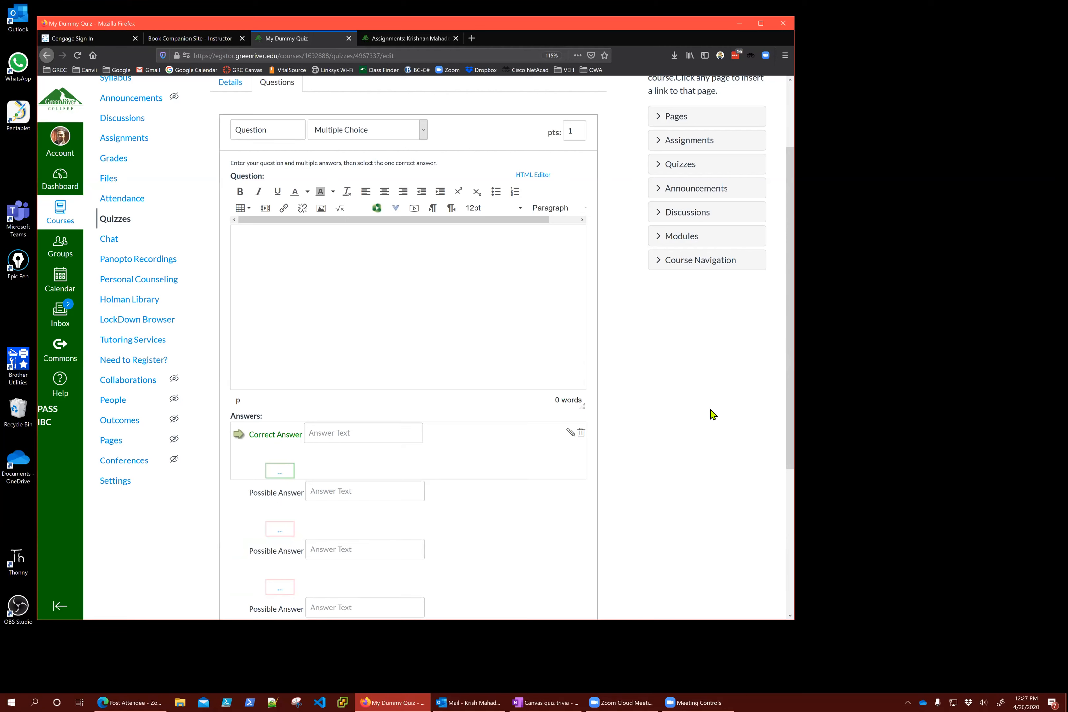
pyautogui.click(391, 130)
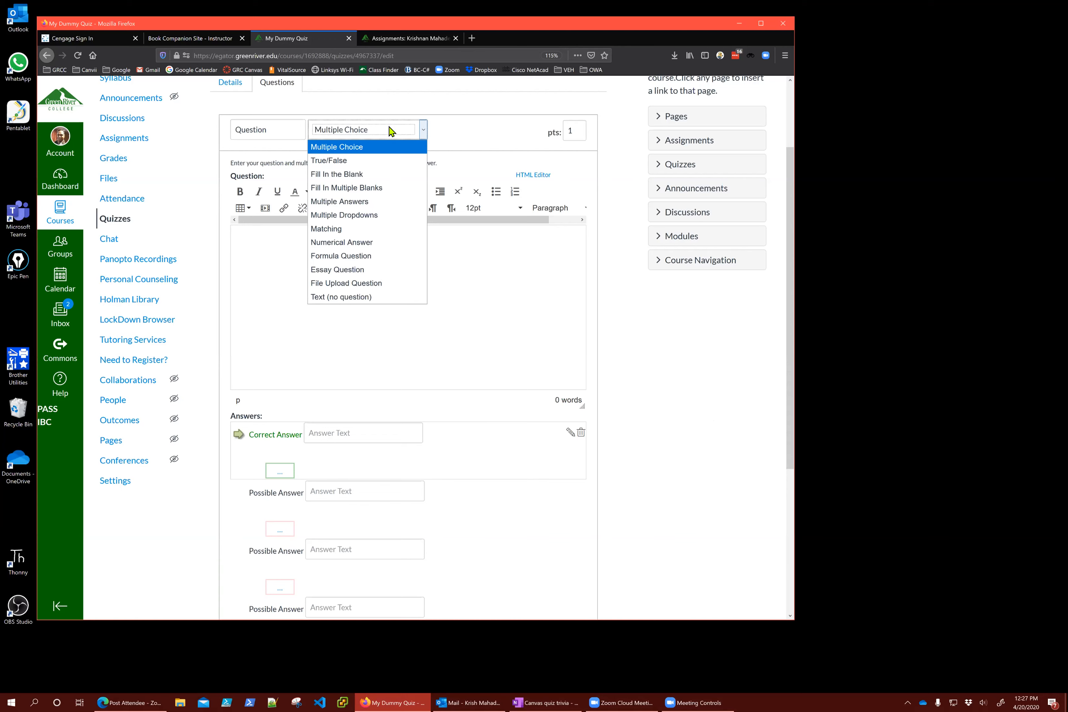
pyautogui.click(365, 148)
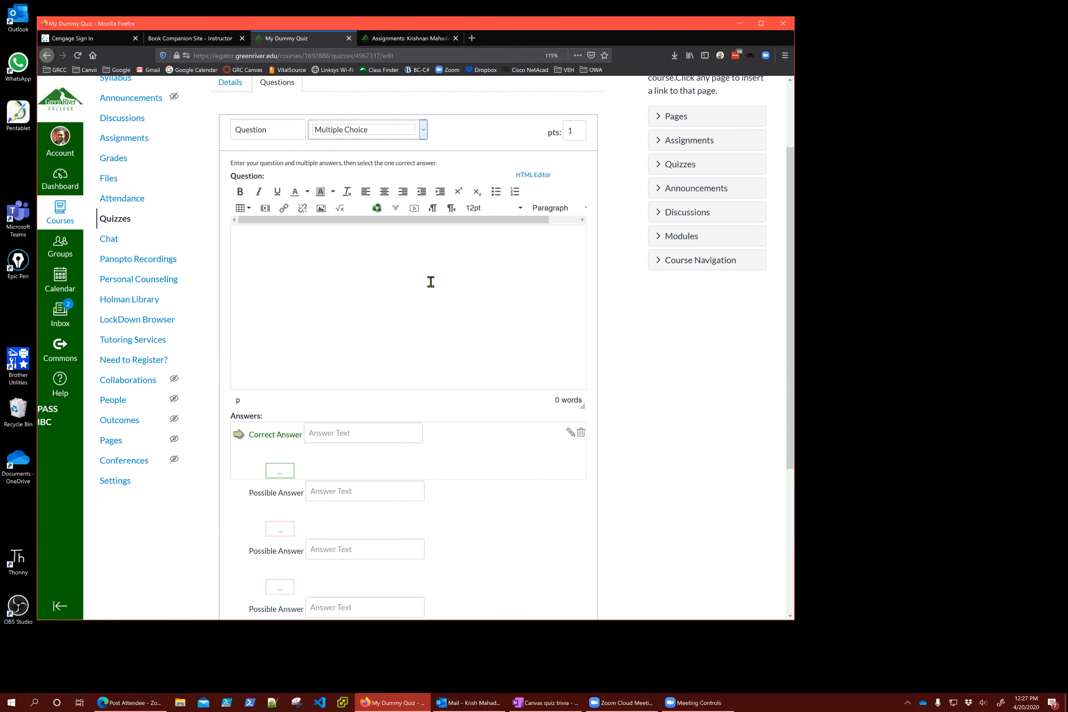
pyautogui.click(484, 212)
pyautogui.click(480, 275)
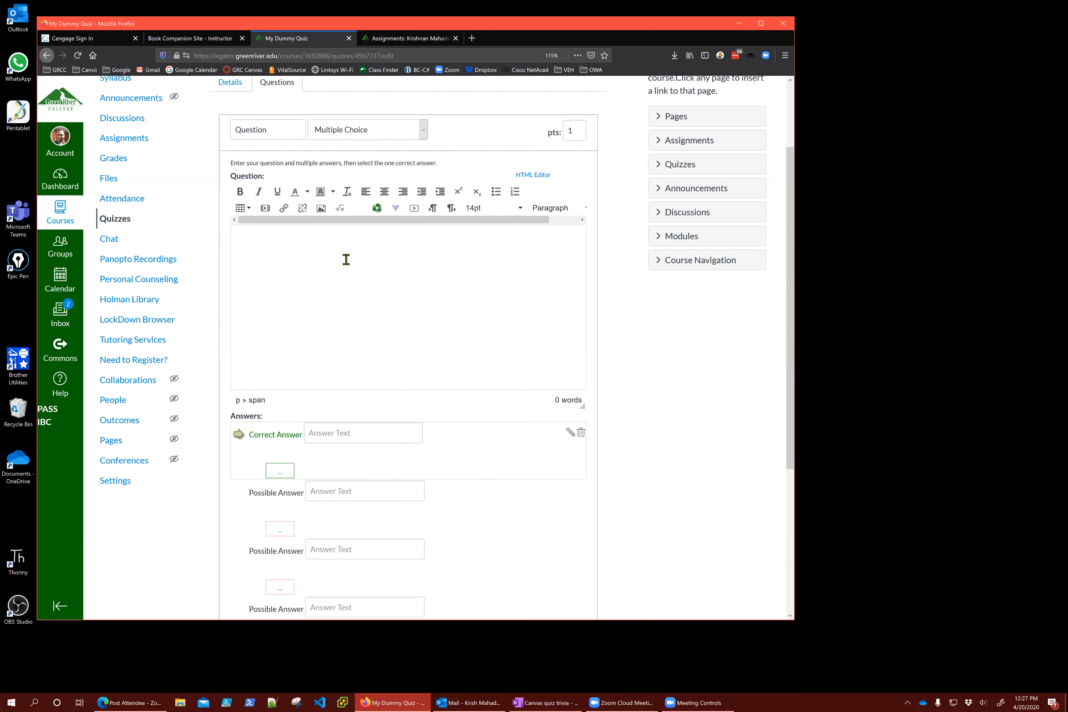
# Enter the question 'What color are aircraft black boxes?' with answers Black and White
pyautogui.write('What color are aircraft black bo')
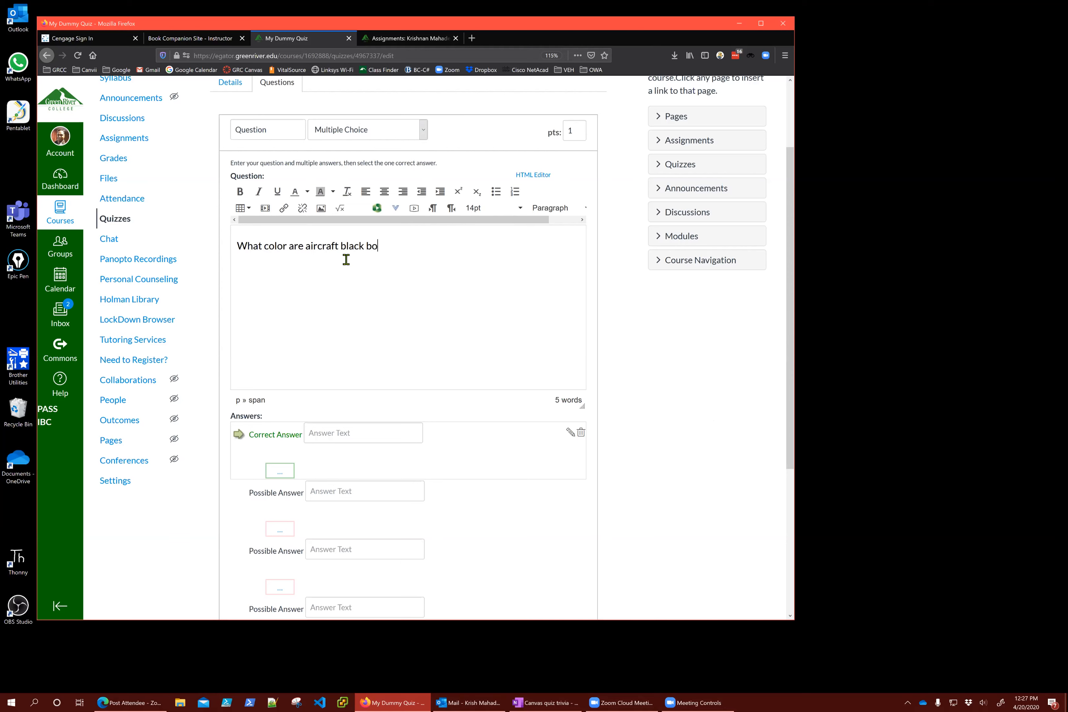
pyautogui.write('xes?')
pyautogui.scroll(-3, 344, 295)
pyautogui.click(363, 320)
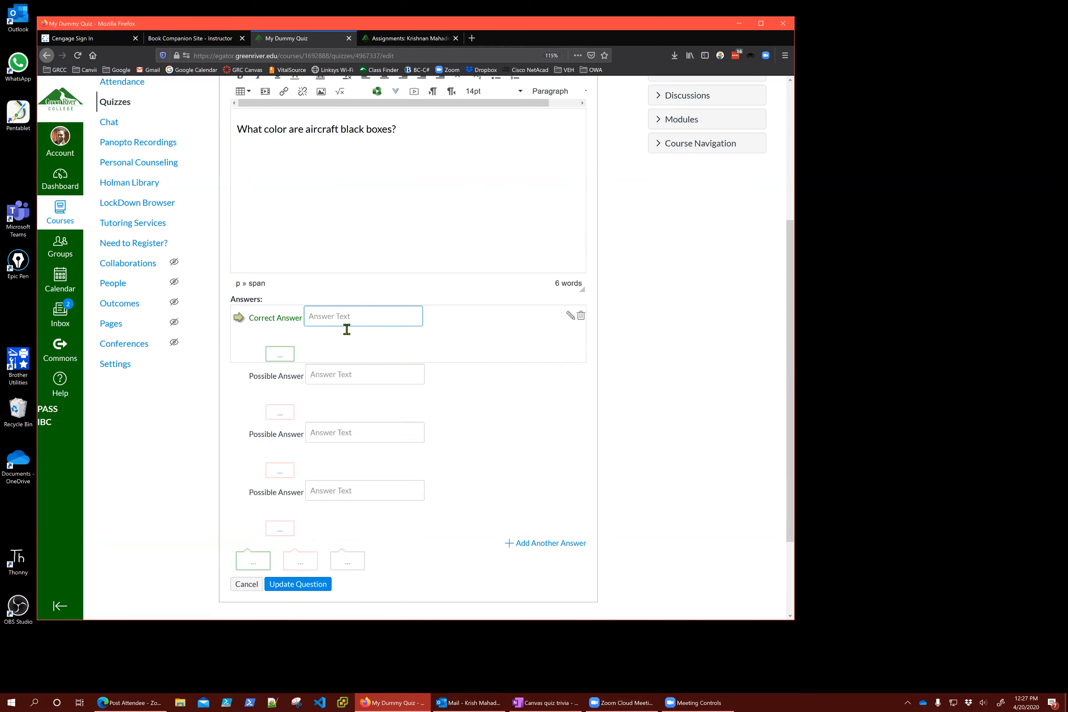
pyautogui.write('Black')
pyautogui.press('Tab')
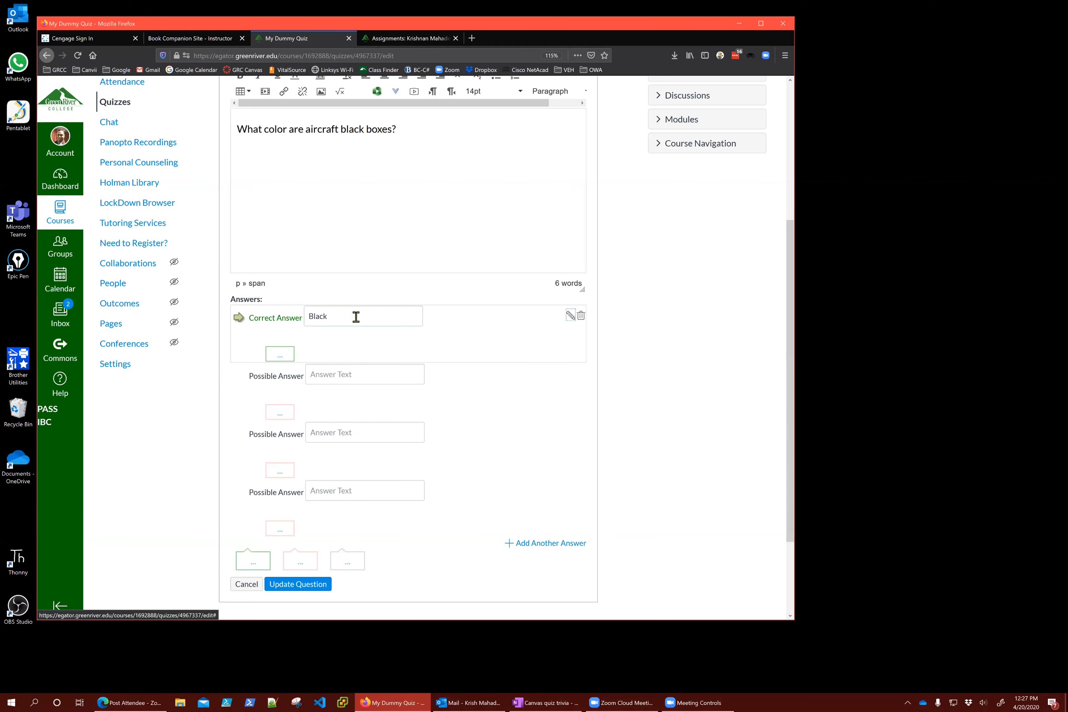
pyautogui.click(350, 380)
pyautogui.write('White')
pyautogui.press('Tab')
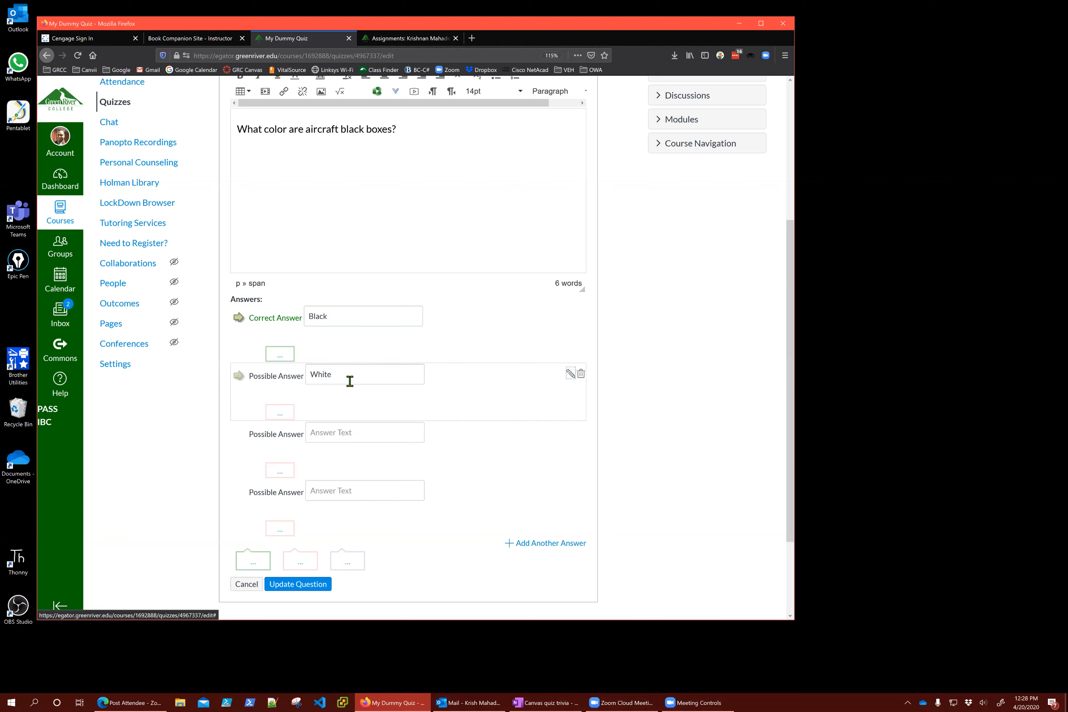
# Add Blue and Orange as answers and mark Orange as correct
pyautogui.click(334, 434)
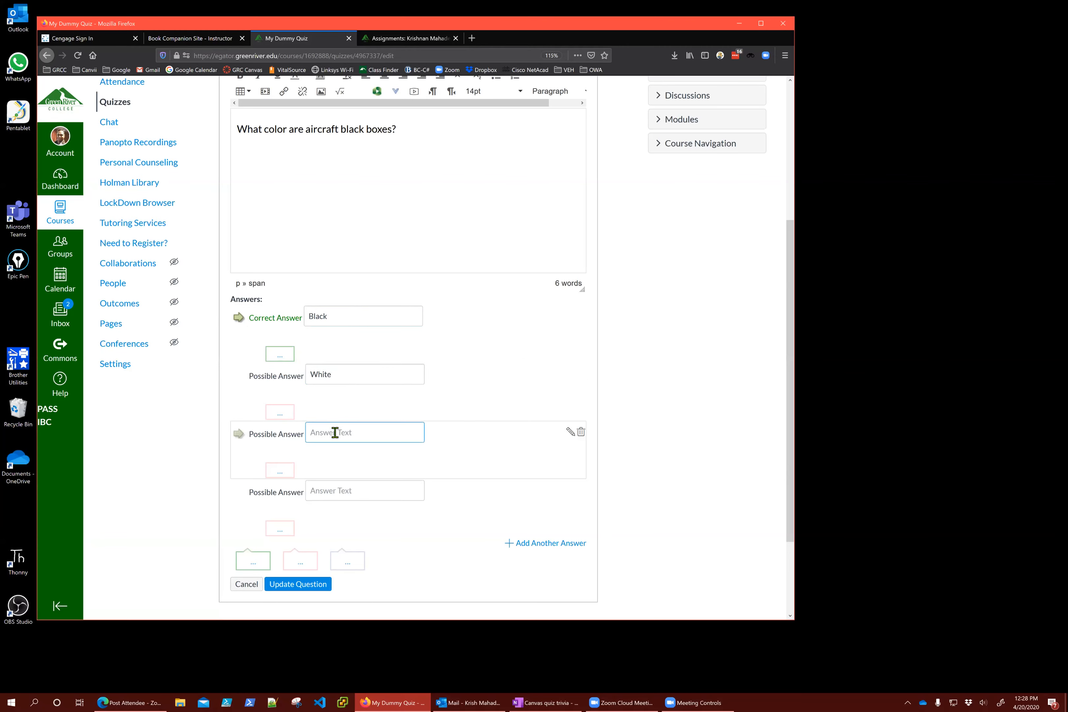
pyautogui.write('Blue')
pyautogui.click(335, 495)
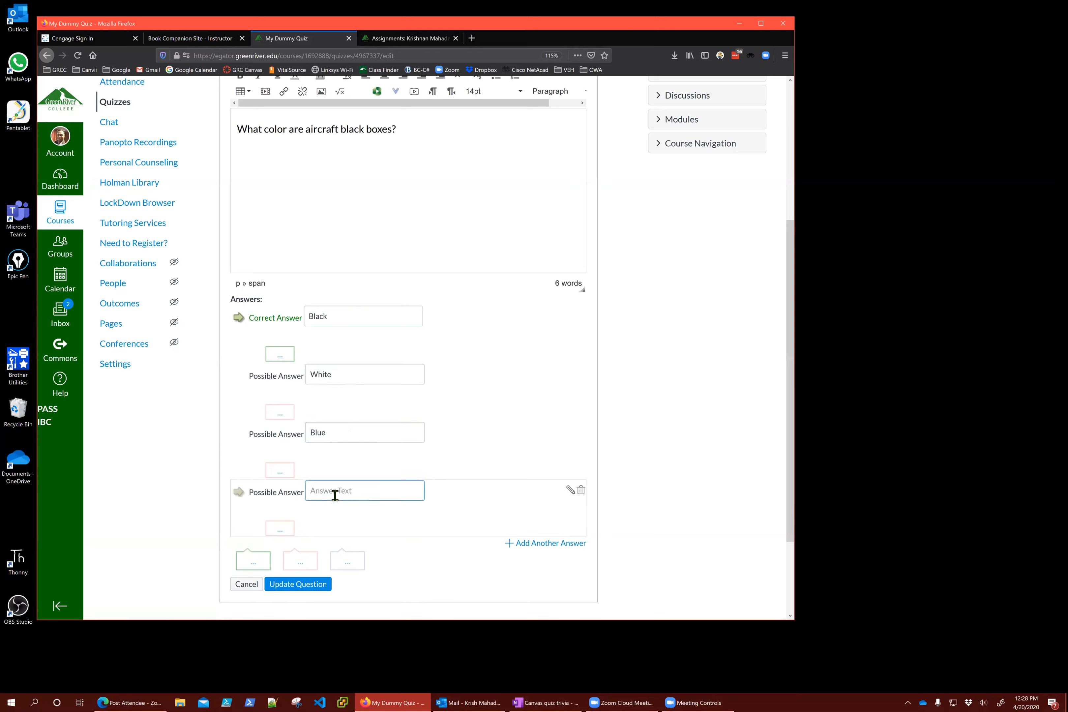
pyautogui.write('Orange')
pyautogui.click(239, 493)
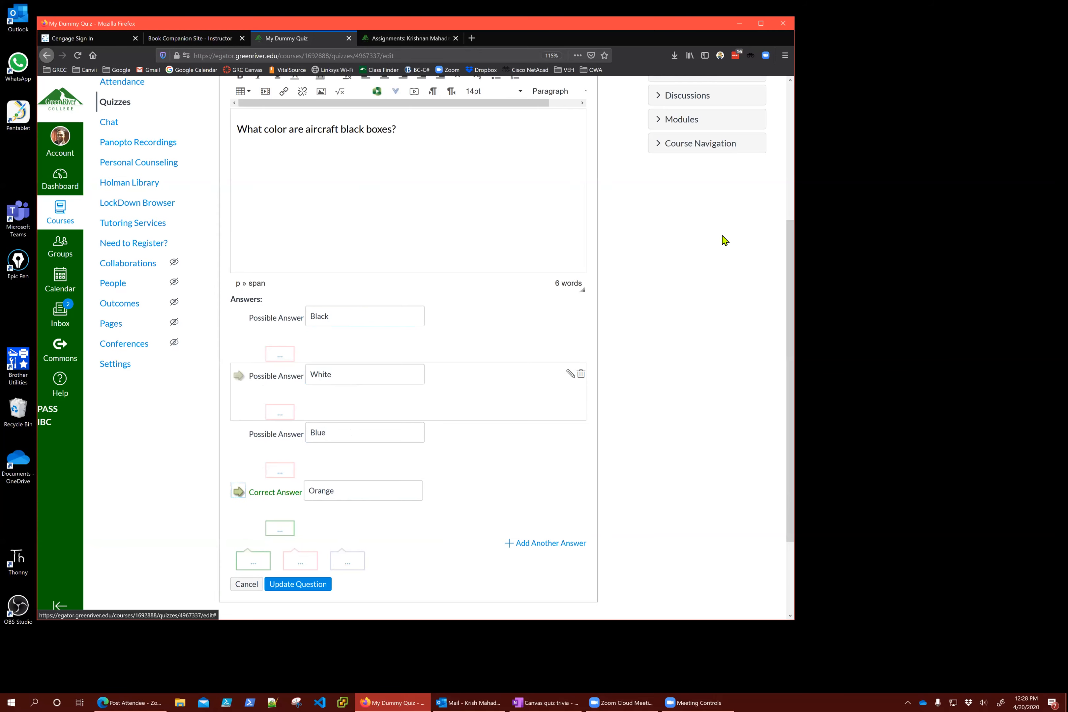
# Try other answers as correct, then leave Orange marked as the correct answer
pyautogui.doubleClick(352, 132)
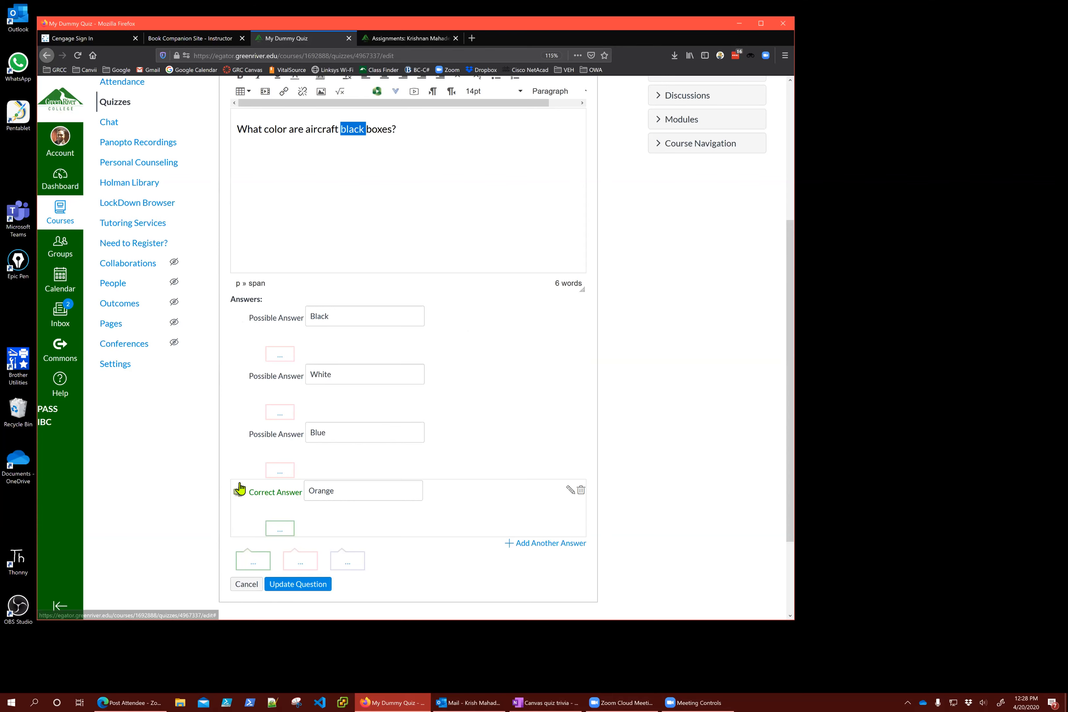
pyautogui.click(238, 435)
pyautogui.click(238, 377)
pyautogui.click(239, 318)
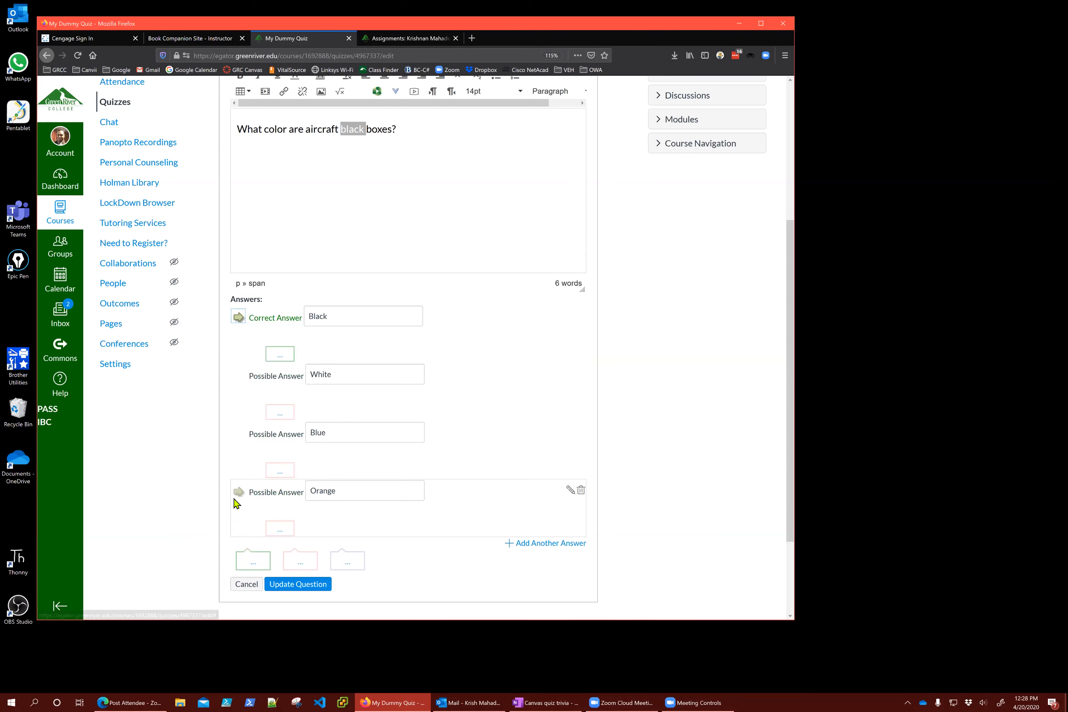
pyautogui.click(238, 493)
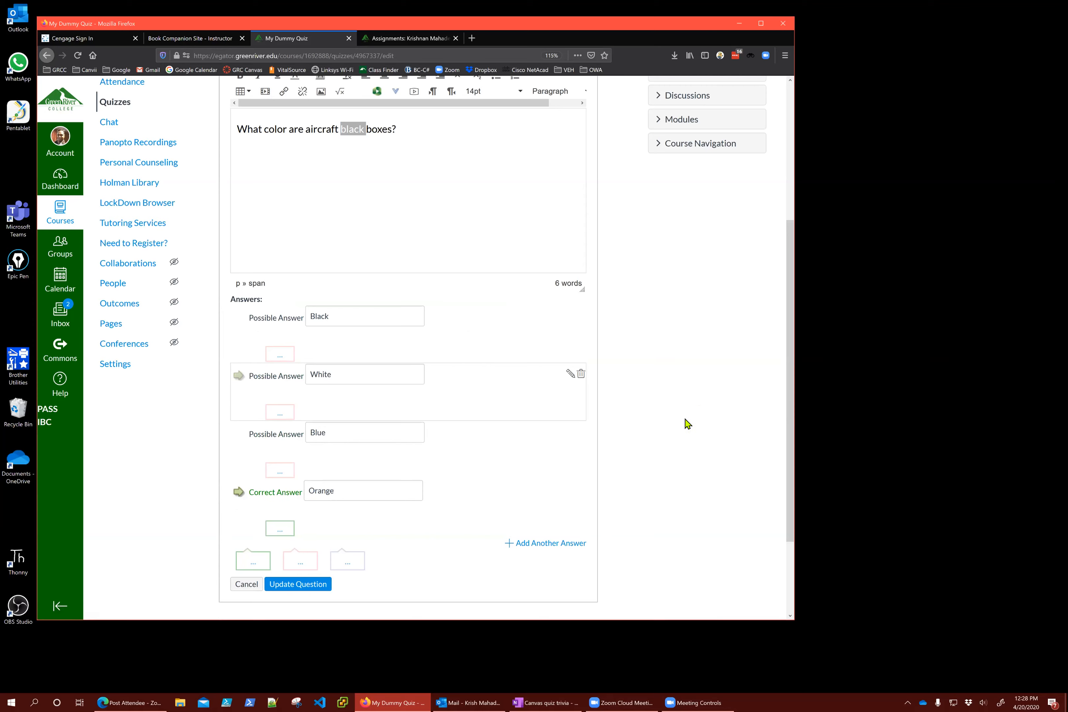
# Change the black box question's point value to 2
pyautogui.scroll(3, 687, 423)
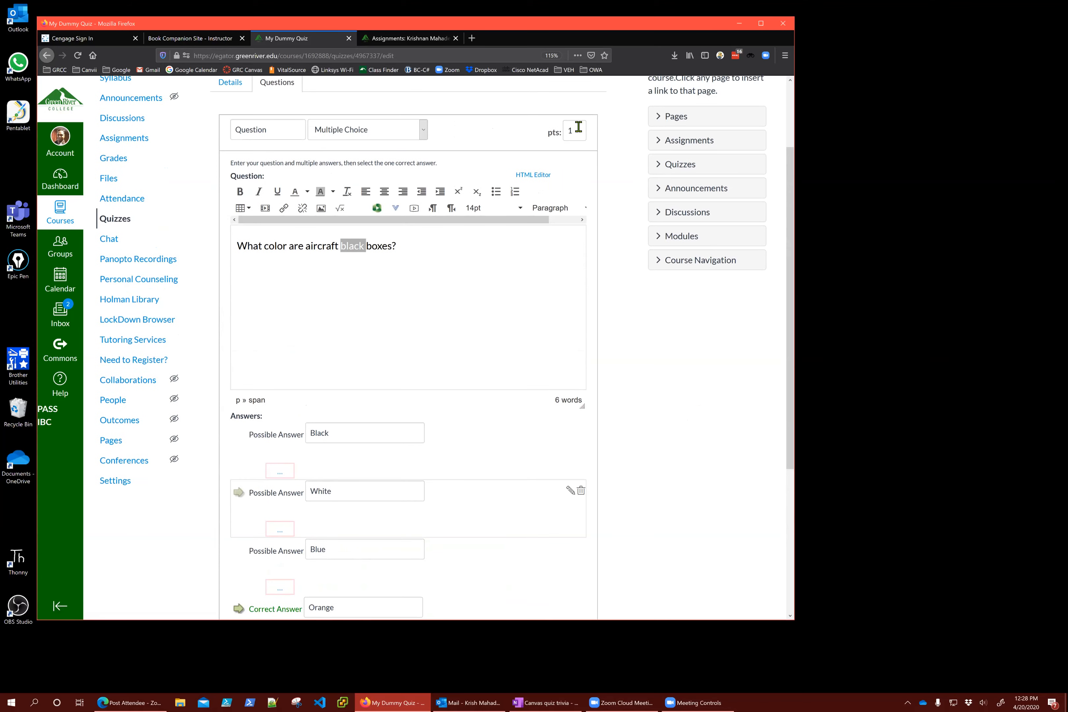
pyautogui.doubleClick(578, 131)
pyautogui.write('5')
pyautogui.press('BackSpace')
pyautogui.write('2')
pyautogui.click(674, 421)
pyautogui.scroll(-3, 678, 475)
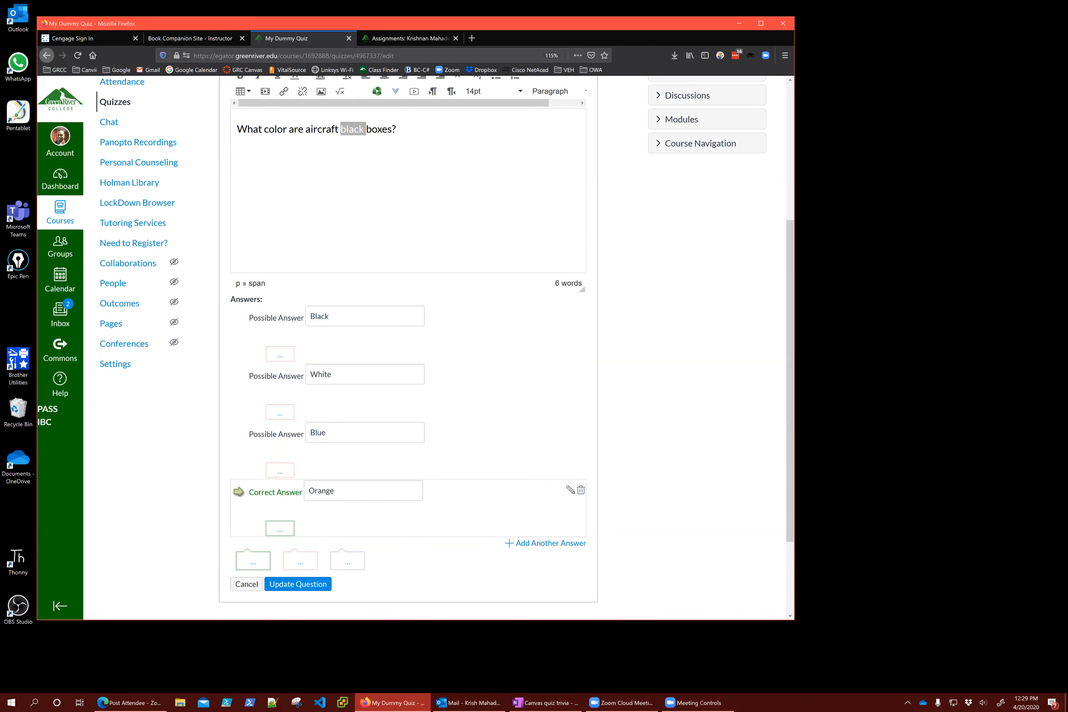
# Comment on Orange: 'So that it is visible underwater. It is also luminescent.', with luminescent spell-corrected
pyautogui.click(280, 530)
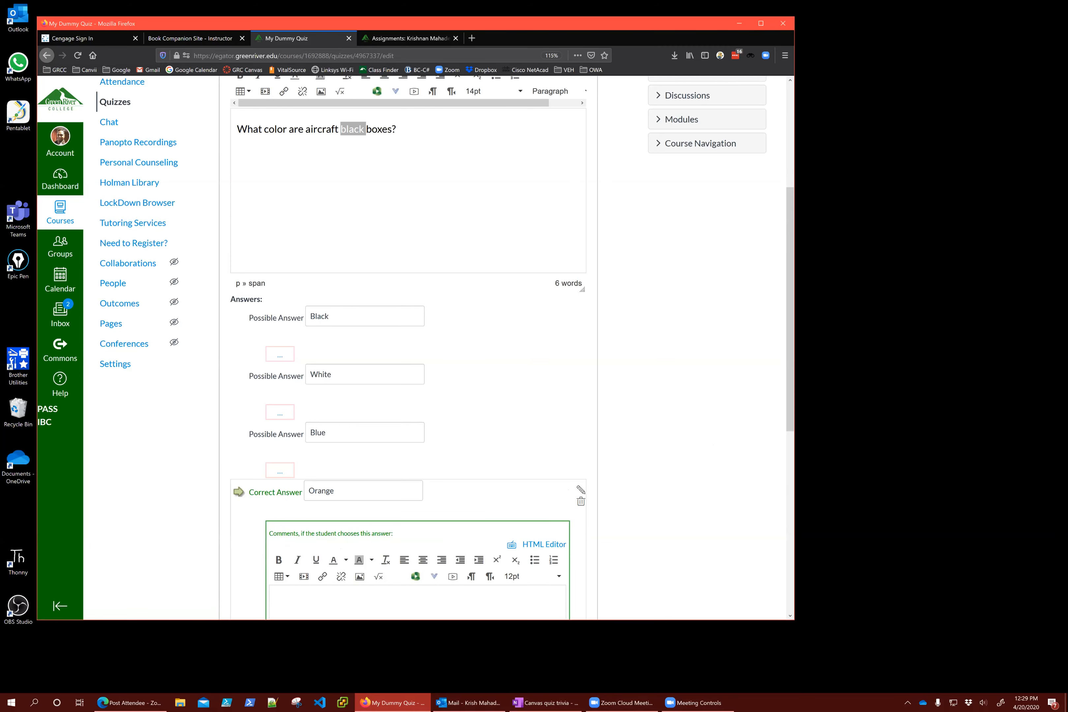
pyautogui.scroll(-3, 428, 512)
pyautogui.write('So that')
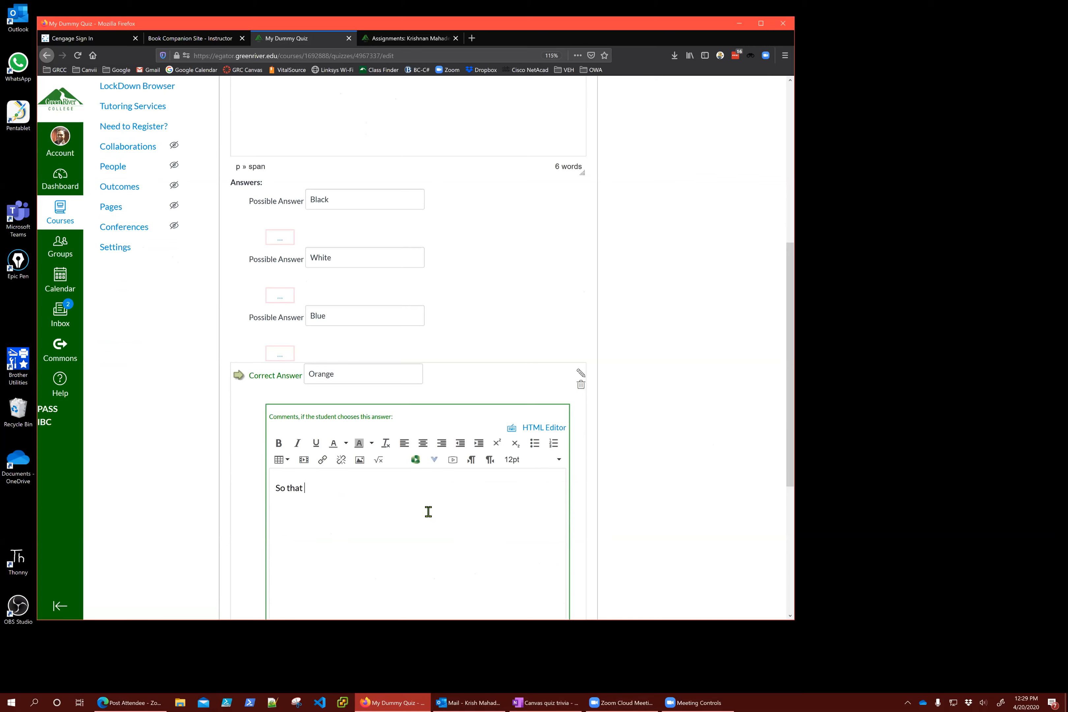
pyautogui.write('it is visible underwater. It is also luminiscine')
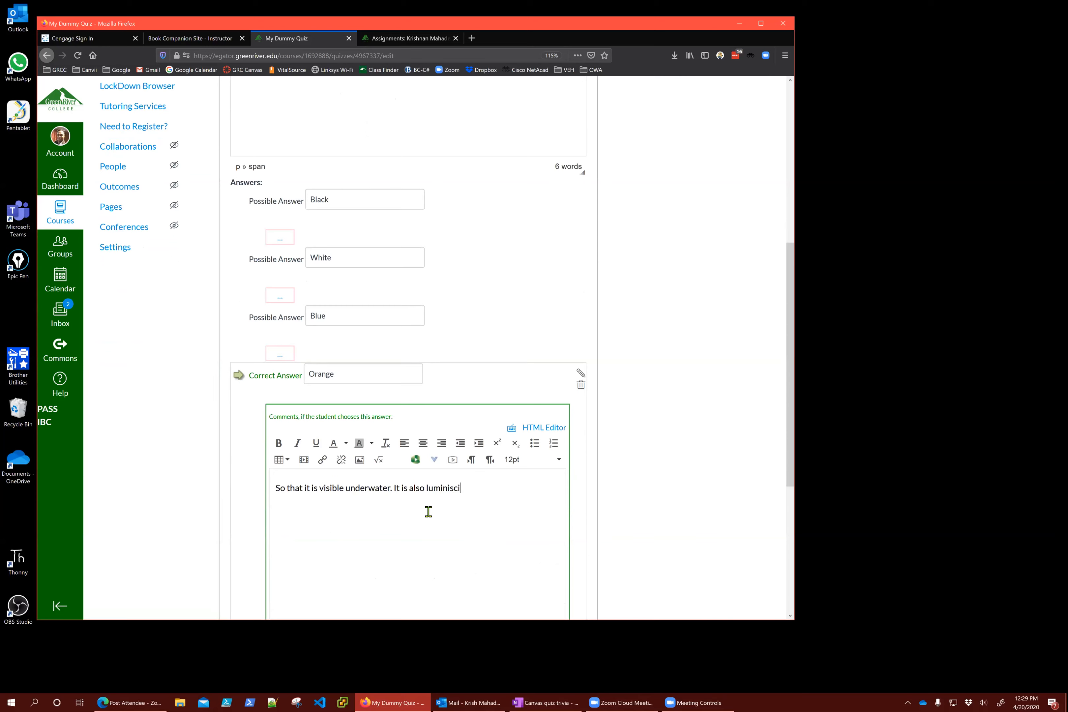
pyautogui.press('BackSpace')
pyautogui.press('BackSpace')
pyautogui.write('ent.')
pyautogui.rightClick(441, 489)
pyautogui.click(493, 497)
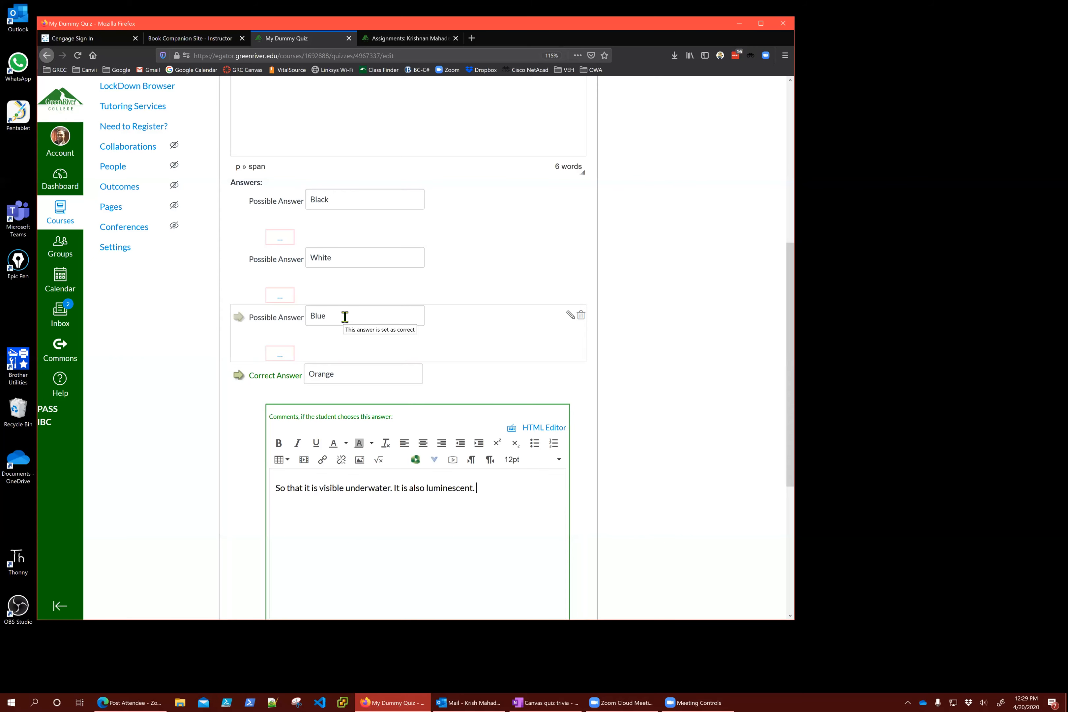
pyautogui.scroll(-4, 637, 473)
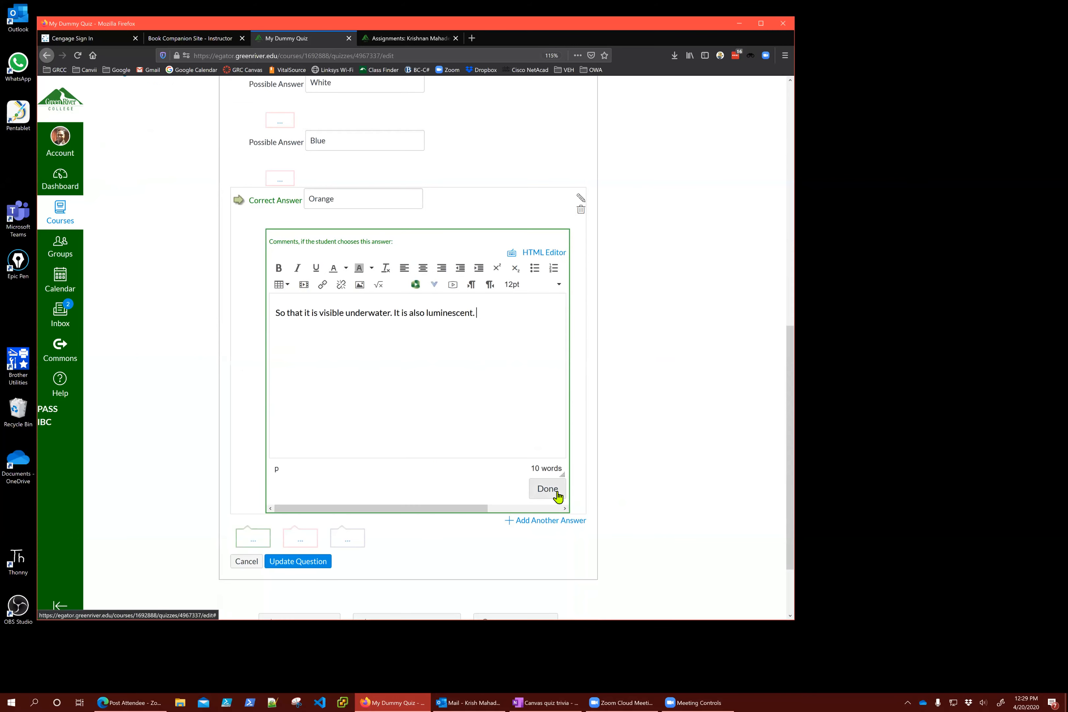
pyautogui.click(548, 489)
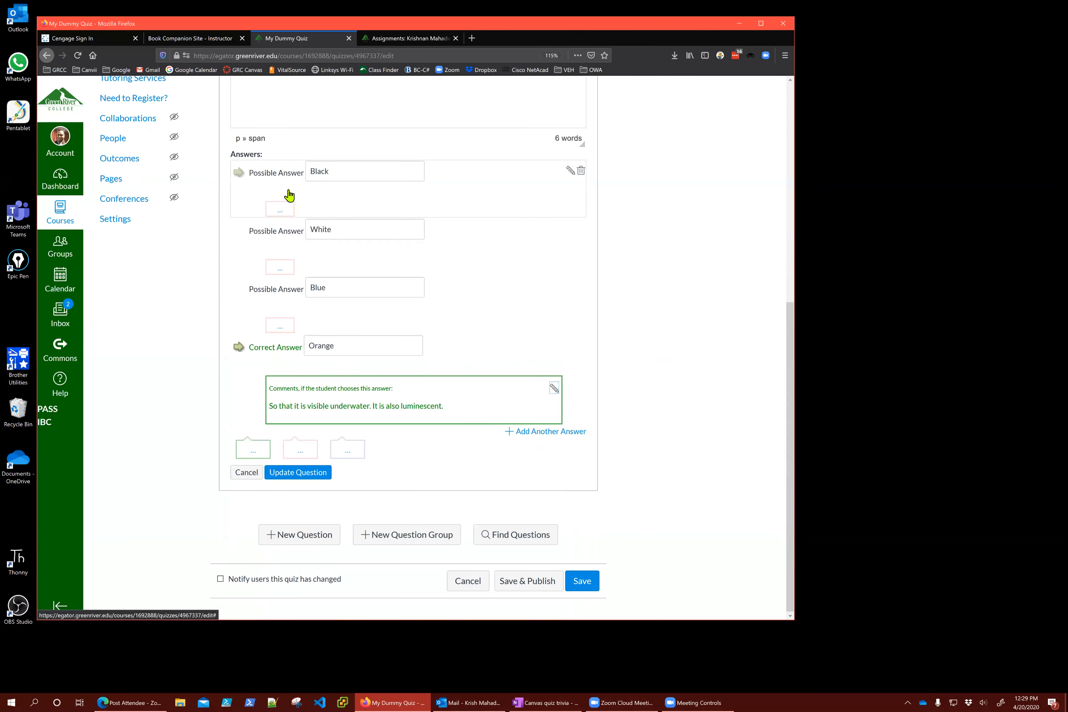
# Start the Black answer's comment with 'Dark colors are not prefered because it's difficult to search'
pyautogui.click(281, 212)
pyautogui.click(310, 287)
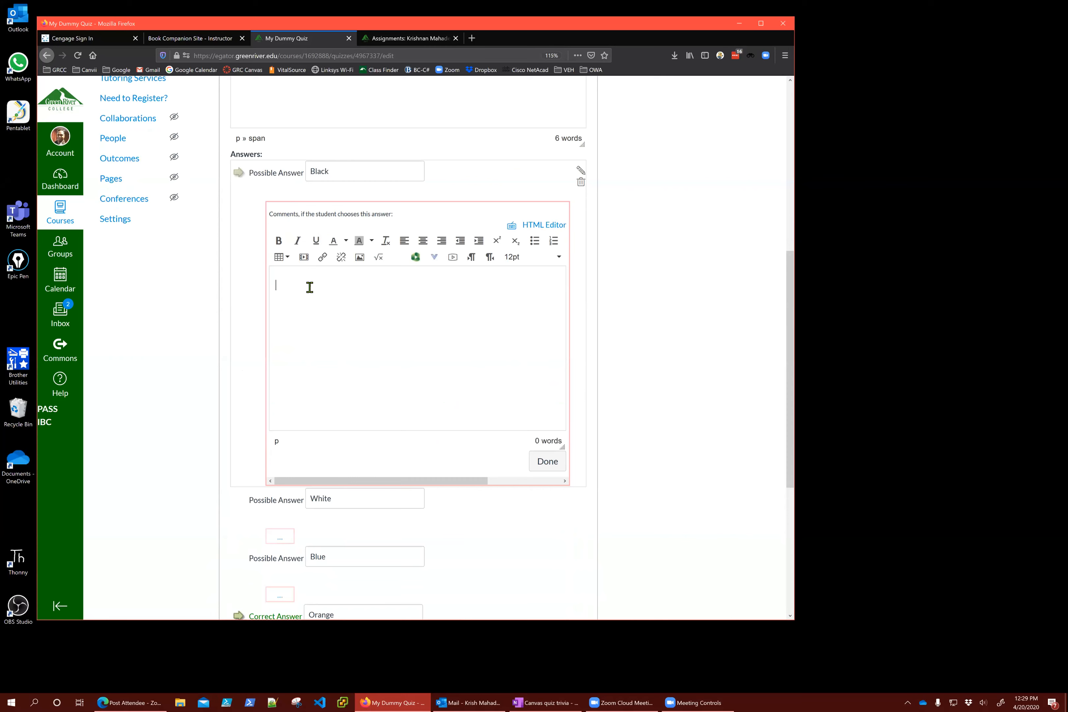
pyautogui.write("Dark colors are not prefered because it's di")
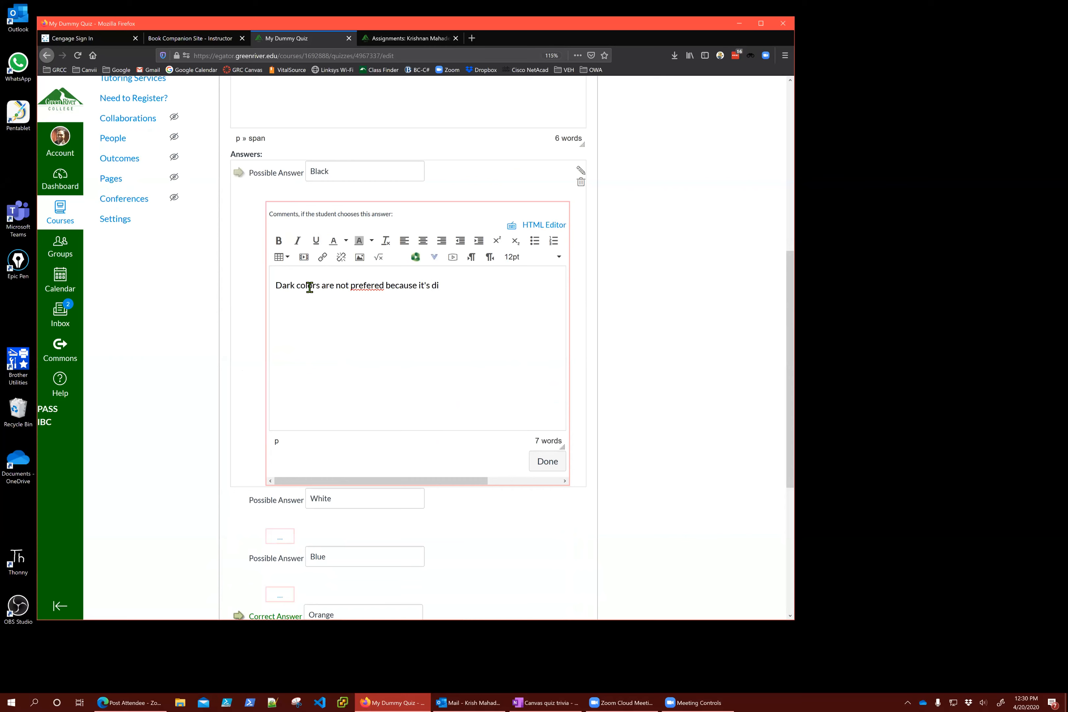
pyautogui.write('fficult to search')
# Finish the Black comment with 'under water.' and confirm it
pyautogui.press('BackSpace')
pyautogui.write('.')
pyautogui.press('BackSpace')
pyautogui.write('unt')
pyautogui.press('BackSpace')
pyautogui.write('der water.')
pyautogui.scroll(2, 337, 276)
pyautogui.click(547, 520)
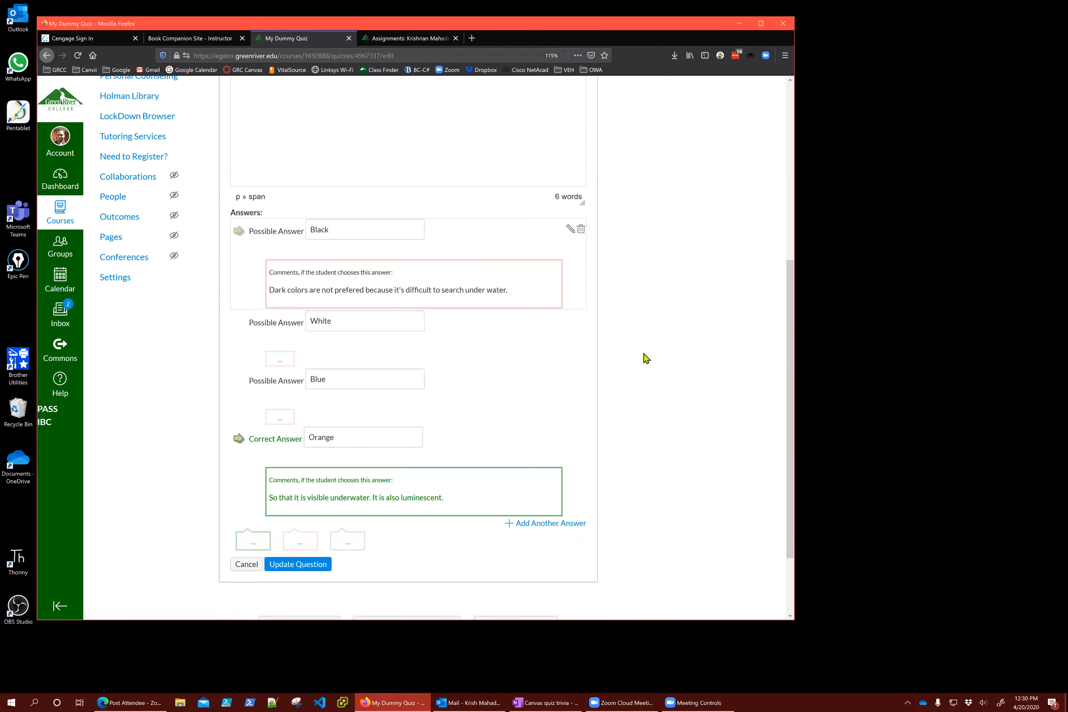
pyautogui.scroll(2, 646, 359)
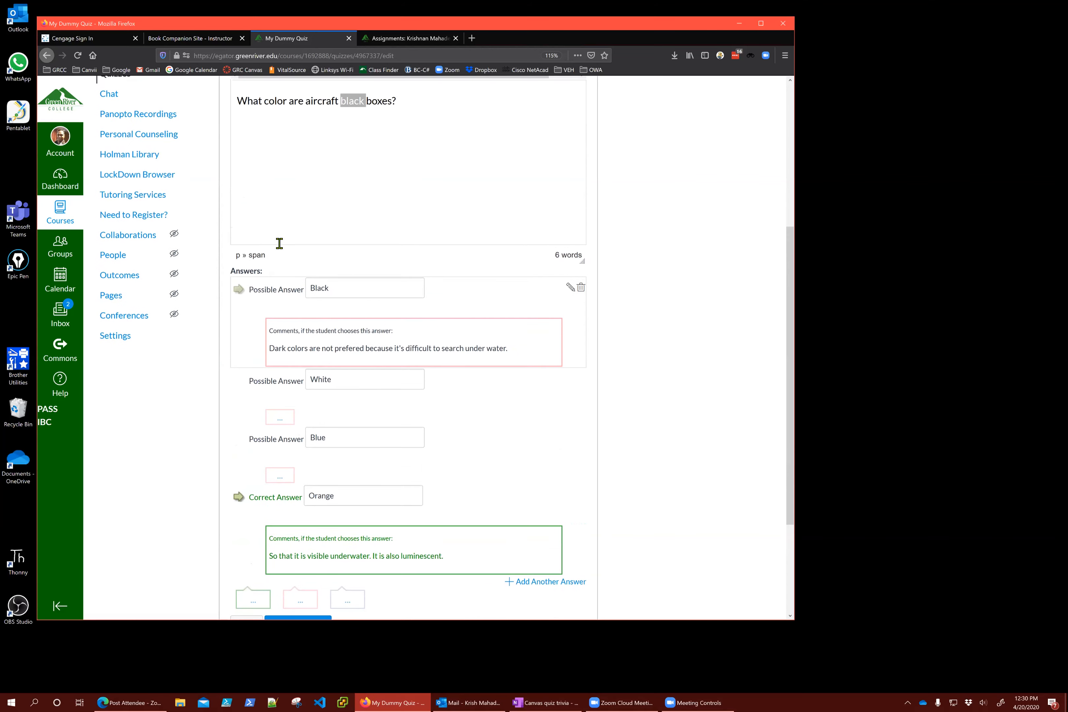
pyautogui.scroll(-1, 655, 452)
pyautogui.scroll(-3, 654, 452)
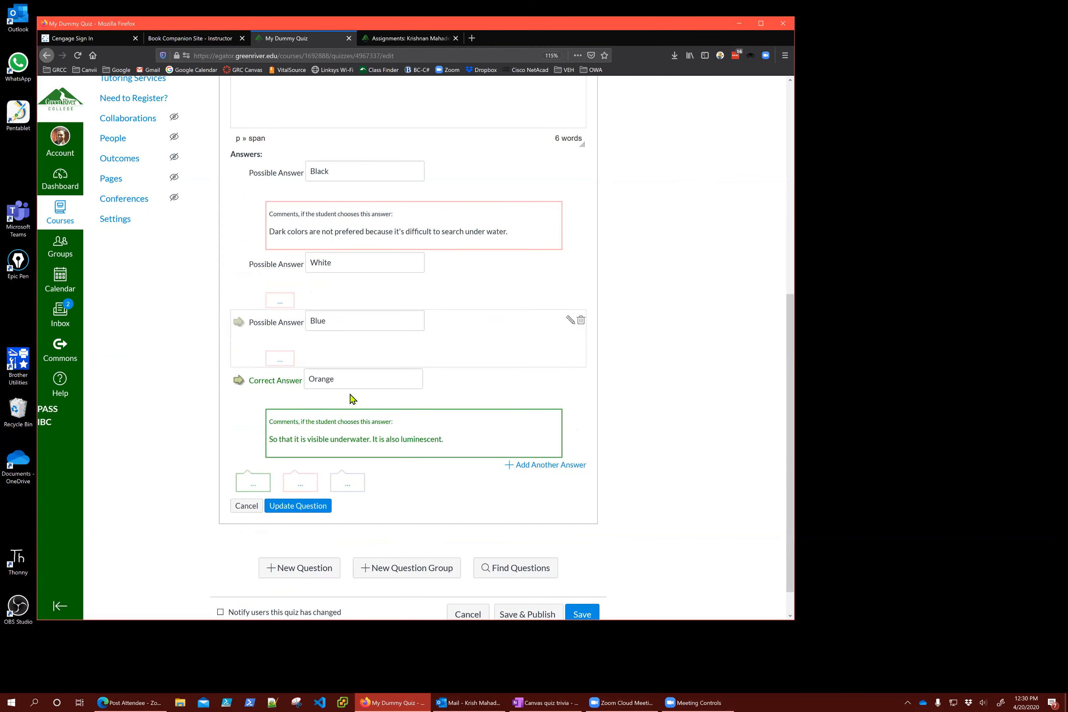
# Add a 'Rainbow' answer choice and save the black box question
pyautogui.click(543, 465)
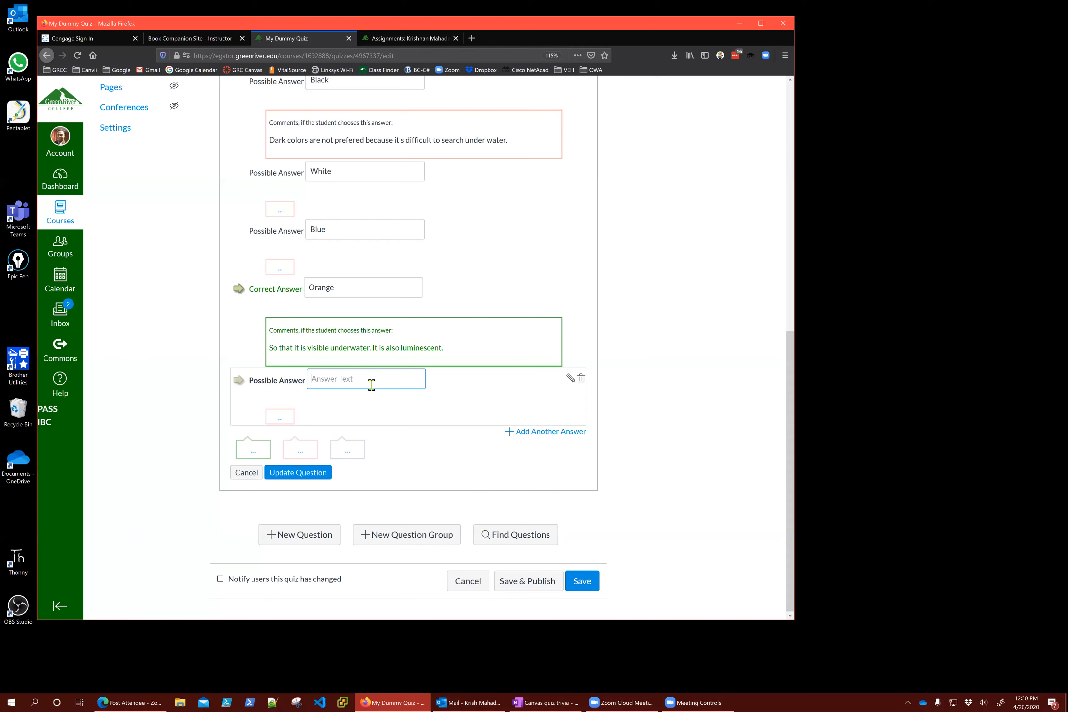
pyautogui.write('Rainbow')
pyautogui.click(315, 478)
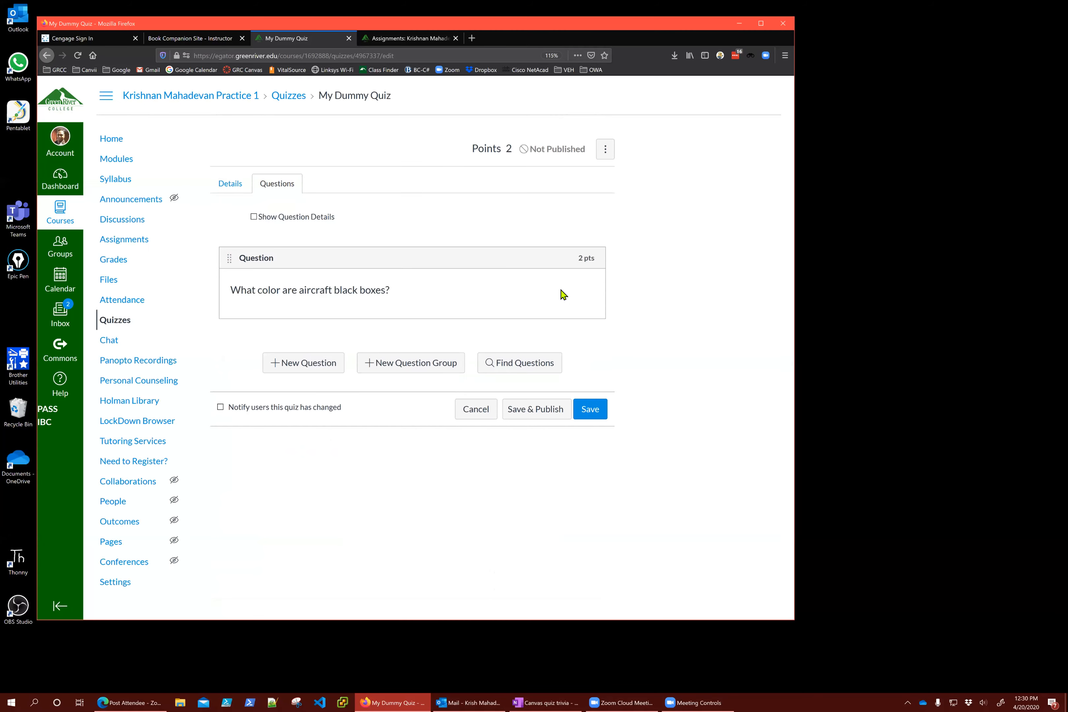
# Clear the accidental text selection on the quiz page
pyautogui.moveTo(495, 150)
pyautogui.mouseDown()
pyautogui.moveTo(508, 150)
pyautogui.moveTo(474, 151)
pyautogui.mouseUp()
pyautogui.click(507, 149)
pyautogui.click(474, 151)
pyautogui.moveTo(583, 275)
# Start a new quiz question and set its type to True/False
pyautogui.click(311, 367)
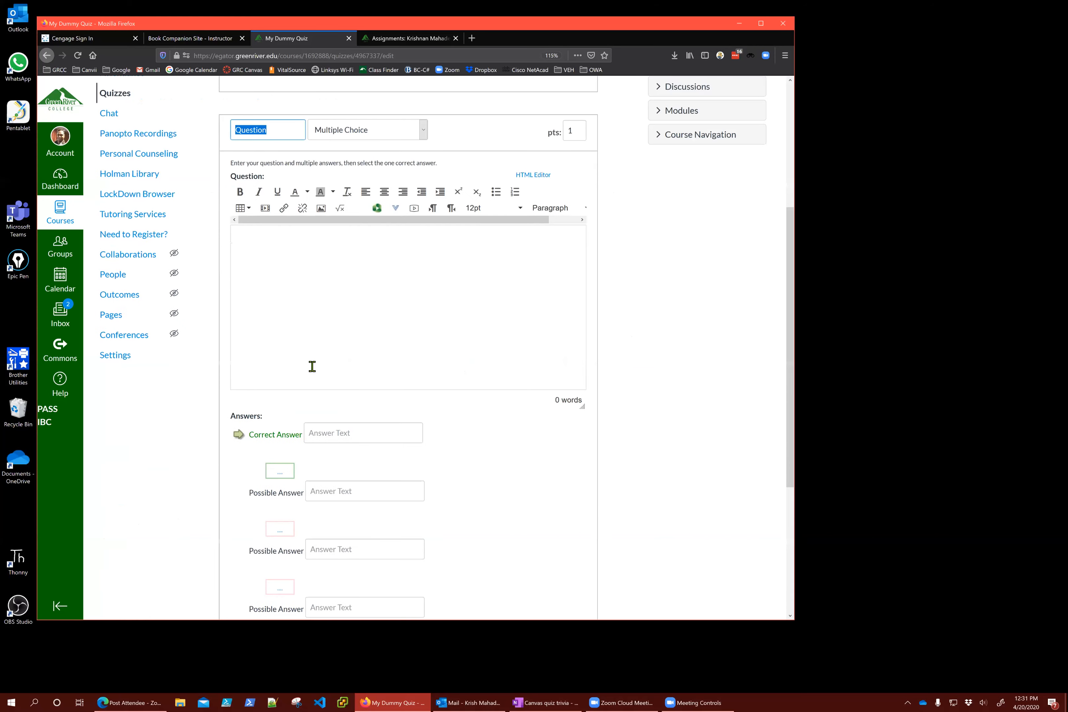
pyautogui.click(376, 249)
pyautogui.click(368, 131)
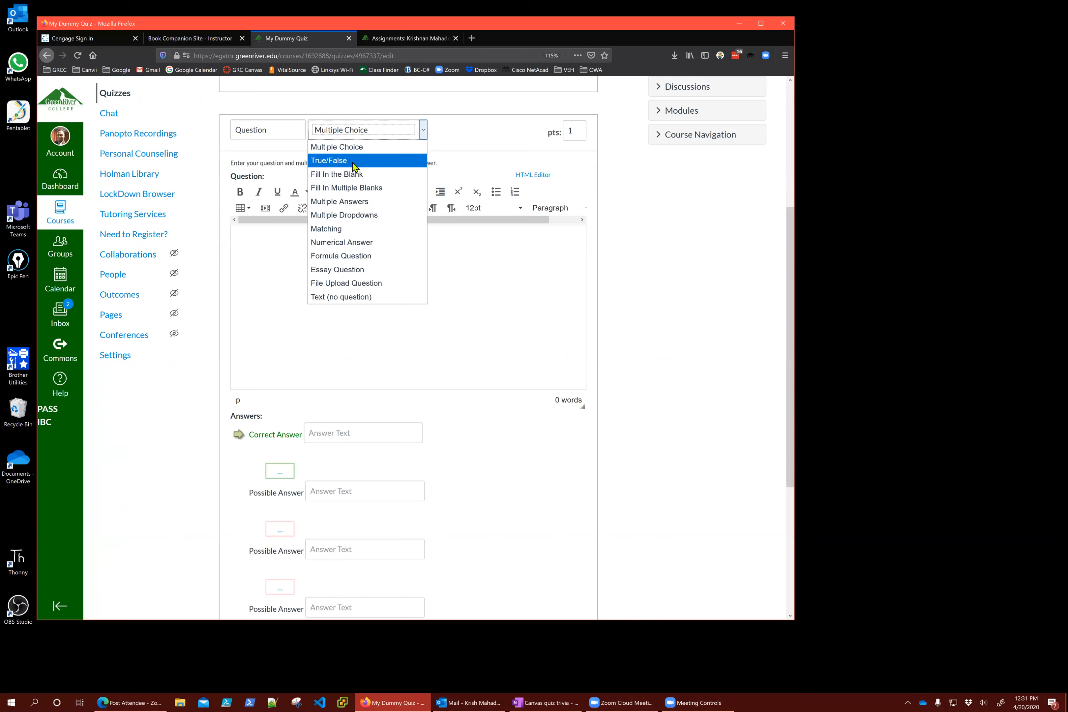
pyautogui.click(354, 162)
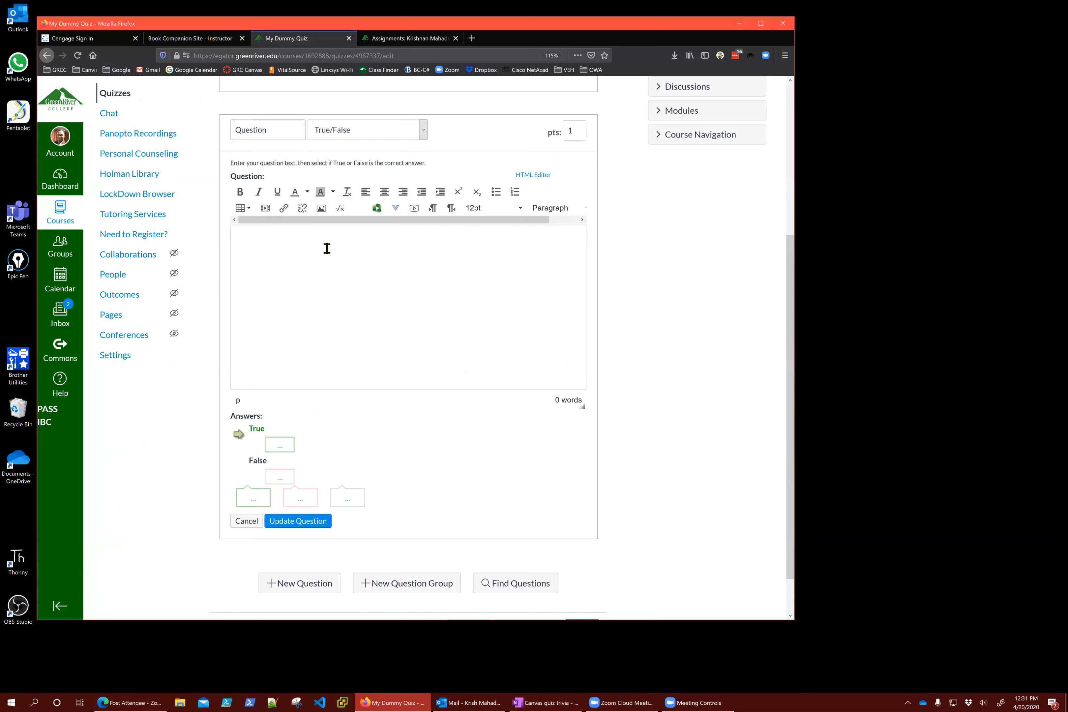
# Enter the question text 'A prairie dog is a rodent.'
pyautogui.write('B')
pyautogui.press('BackSpace')
pyautogui.write('What kind of and')
pyautogui.press('BackSpace')
pyautogui.write('imal is ')
pyautogui.write('a')
pyautogui.write(' prairie')
pyautogui.write(' dog')
pyautogui.write('?')
pyautogui.press('Delete')
pyautogui.press('Delete')
pyautogui.press('Delete')
pyautogui.press('Delete')
pyautogui.press('Delete')
pyautogui.press('Delete')
pyautogui.press('Delete')
pyautogui.press('Delete')
pyautogui.press('Delete')
pyautogui.press('Delete')
pyautogui.press('Delete')
pyautogui.press('Delete')
pyautogui.press('Delete')
pyautogui.press('Delete')
pyautogui.press('Delete')
pyautogui.press('Delete')
pyautogui.press('Delete')
pyautogui.press('Delete')
pyautogui.press('Delete')
pyautogui.press('Delete')
pyautogui.press('Delete')
pyautogui.write('A')
pyautogui.press('End')
pyautogui.press('BackSpace')
pyautogui.write('is a rodent')
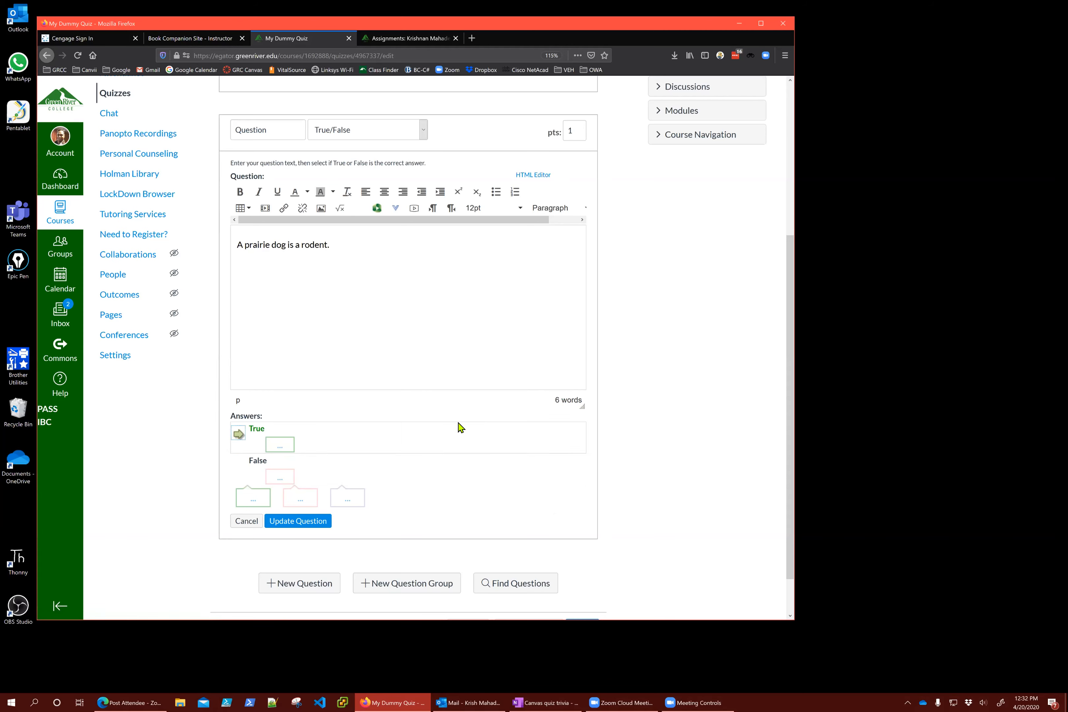
# Make the prairie dog question worth 2 points and save it
pyautogui.doubleClick(576, 131)
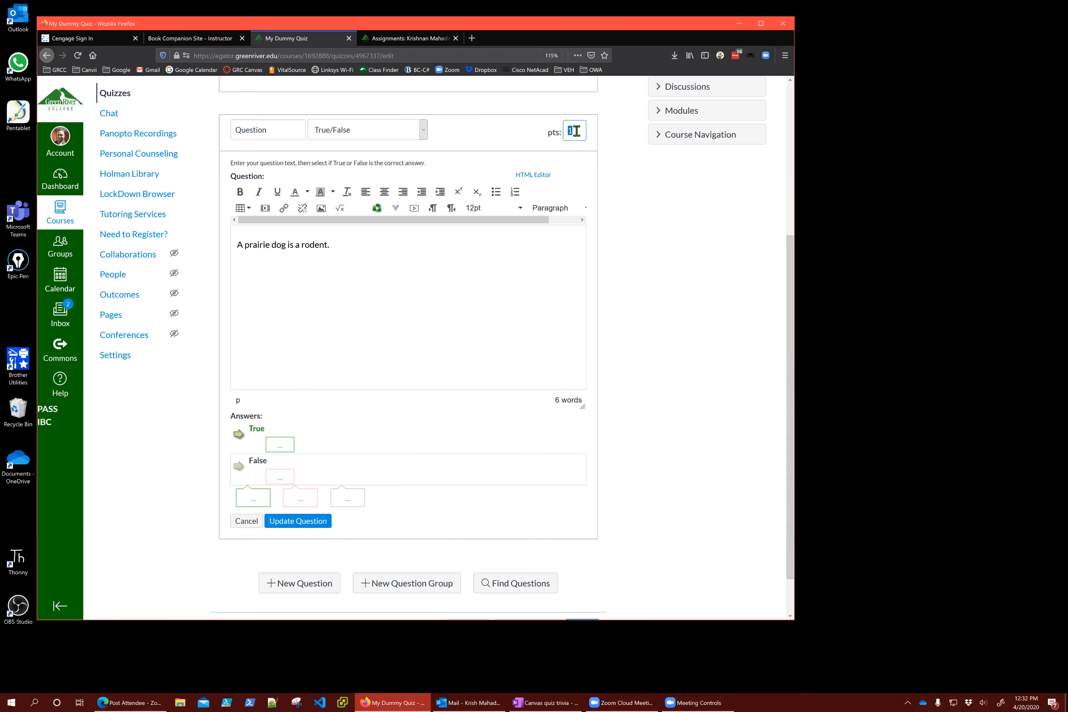
pyautogui.write('2')
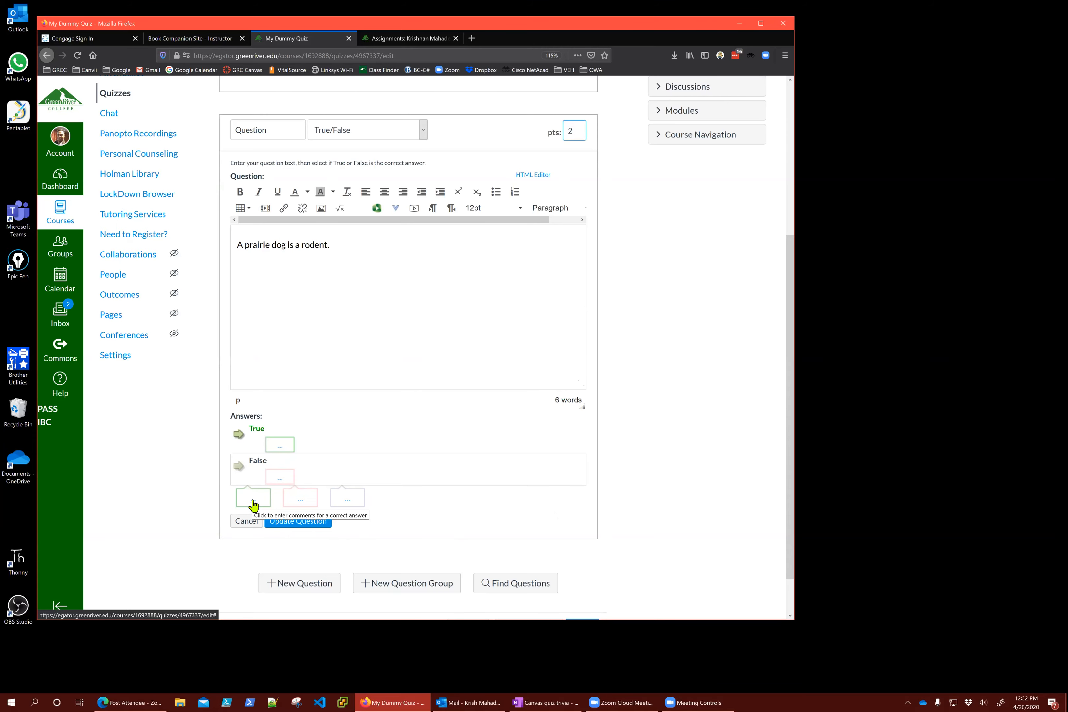
pyautogui.click(295, 524)
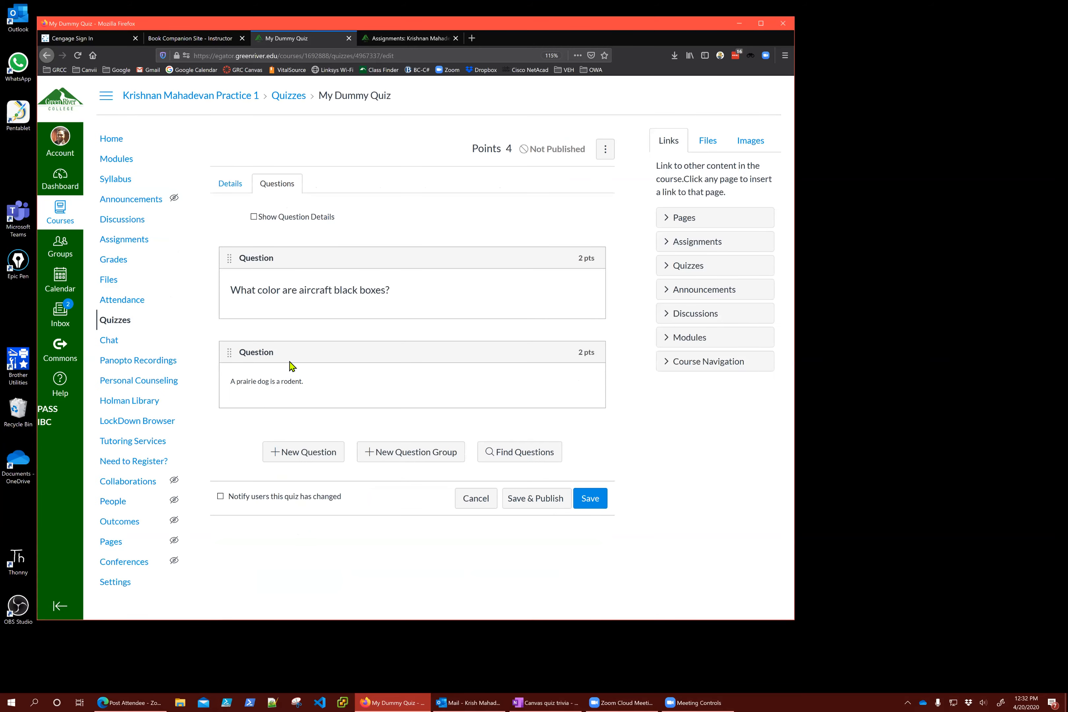
# Look over the saved aircraft and rodent questions in the quiz
pyautogui.doubleClick(320, 293)
pyautogui.click(340, 385)
pyautogui.doubleClick(290, 381)
pyautogui.click(360, 403)
# Switch to the 'Book Companion Site - Instructor' browser tab
pyautogui.moveTo(381, 408)
pyautogui.moveTo(512, 152); pyautogui.dragTo(473, 153)
pyautogui.click(474, 153)
pyautogui.click(199, 41)
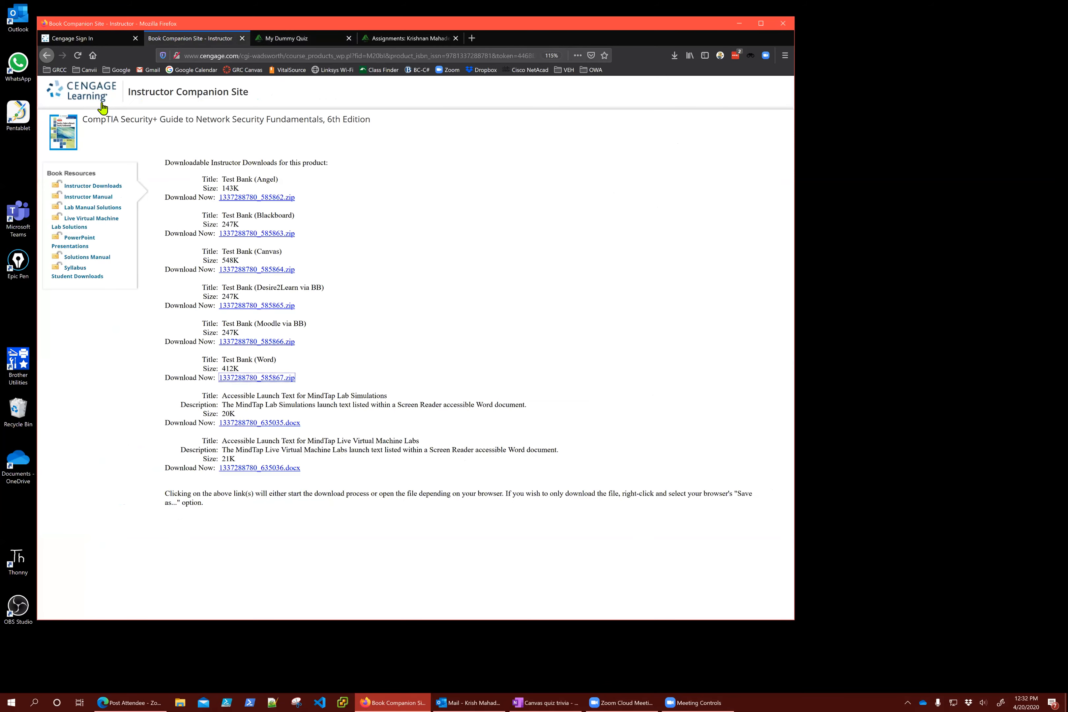
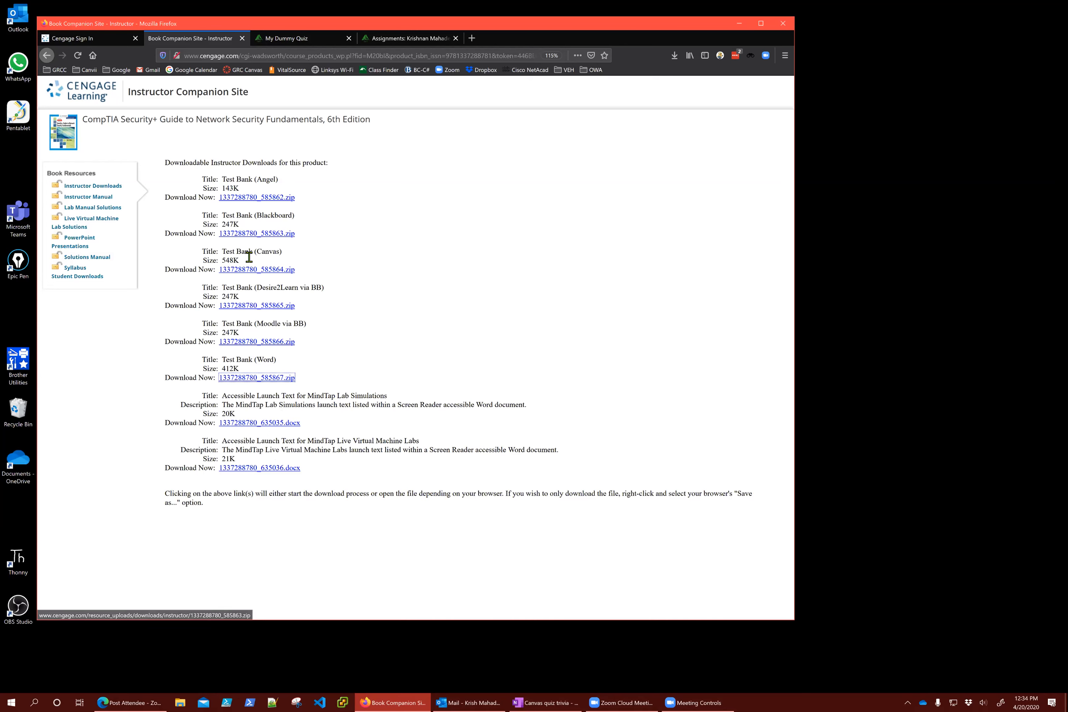
# Highlight the Test Bank (Canvas) download and its 548K size, then open File Explorer
pyautogui.moveTo(224, 253); pyautogui.dragTo(299, 279)
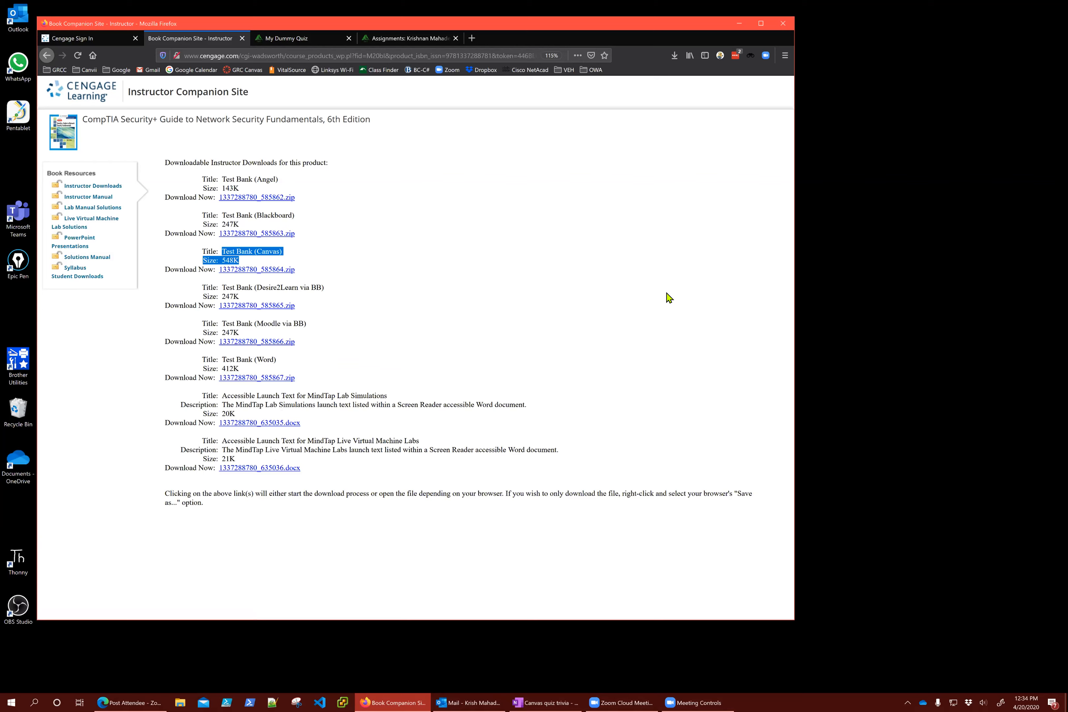
pyautogui.press('super+e')
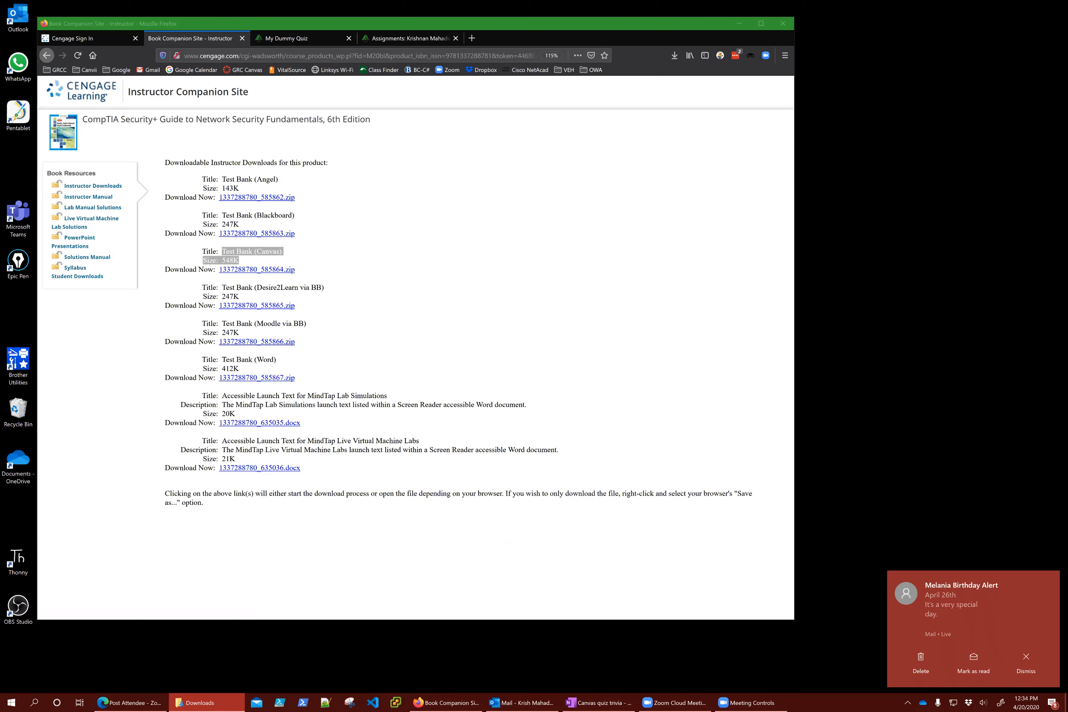
pyautogui.doubleClick(441, 183)
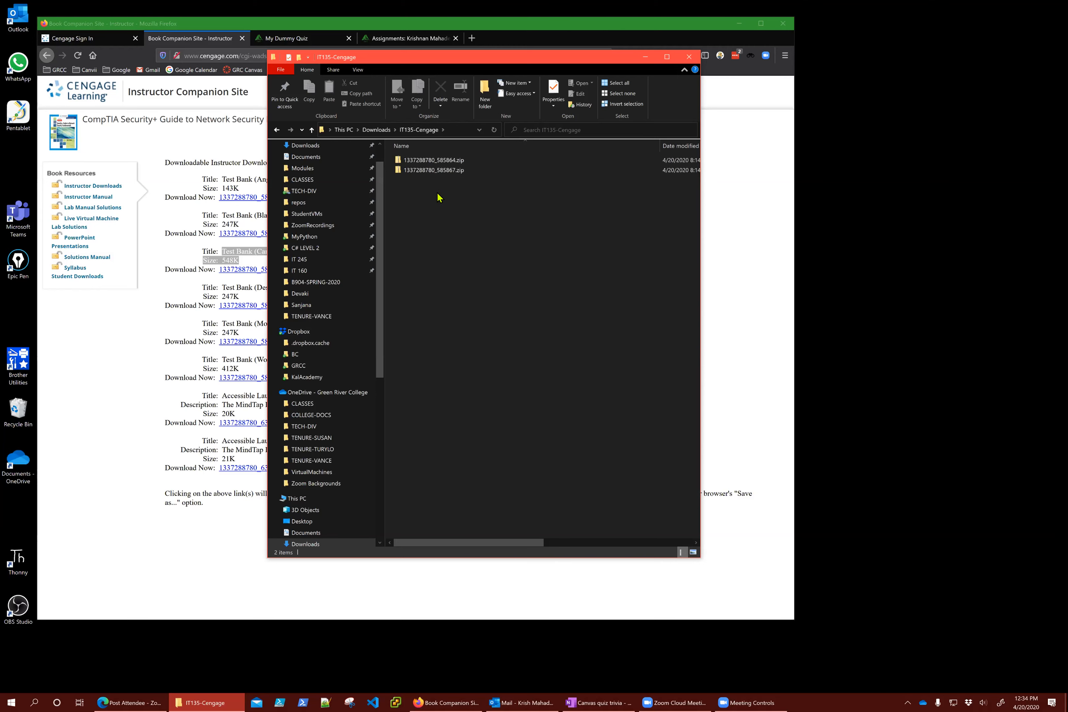
pyautogui.moveTo(458, 179)
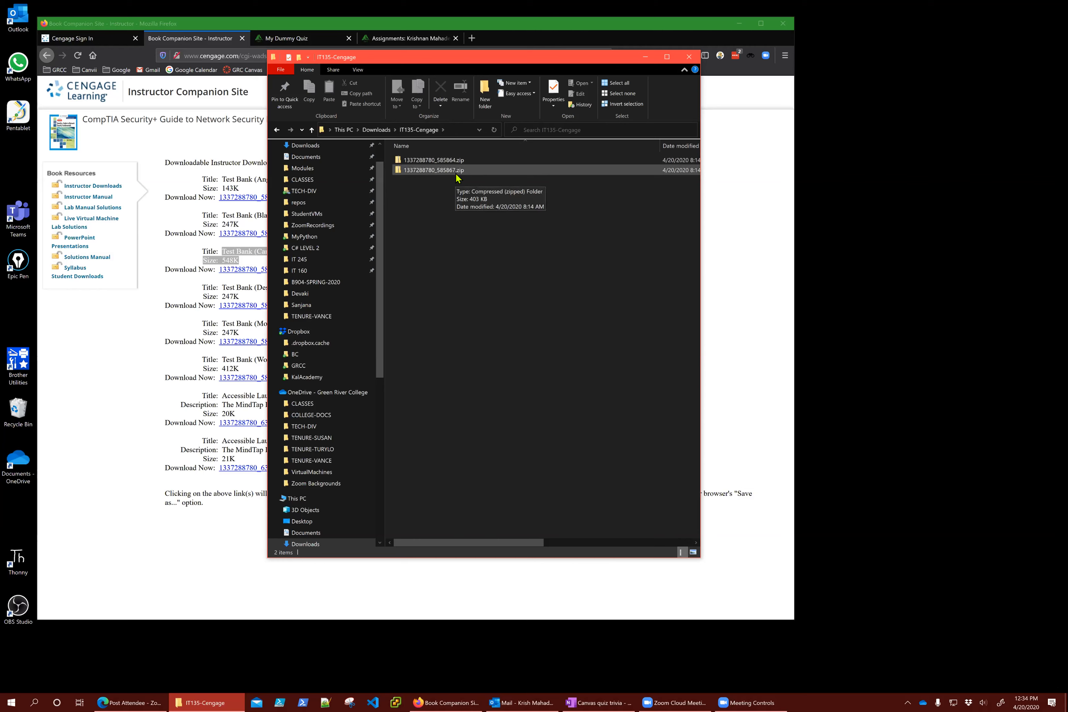
pyautogui.click(457, 173)
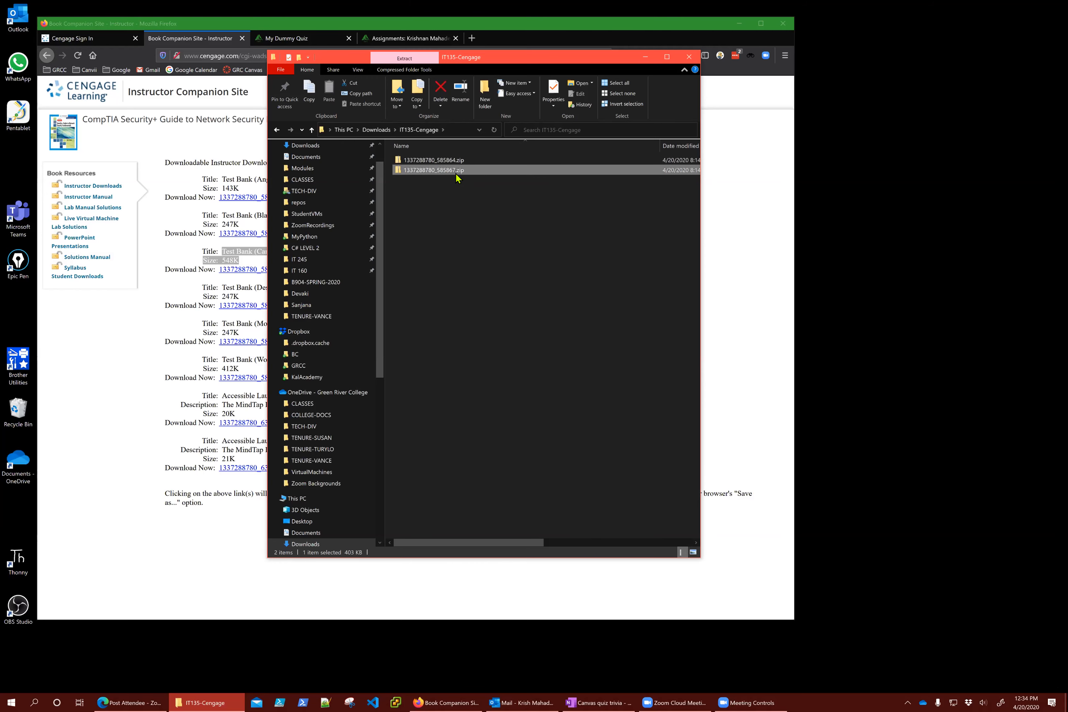
pyautogui.doubleClick(441, 161)
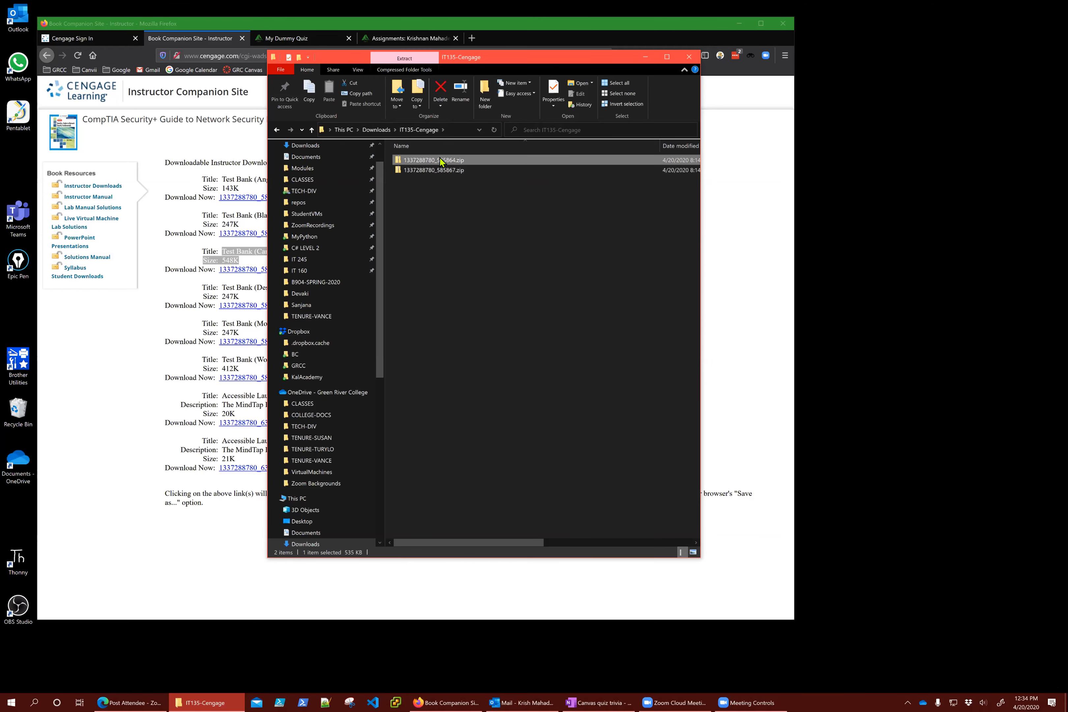
pyautogui.doubleClick(438, 165)
pyautogui.doubleClick(438, 165)
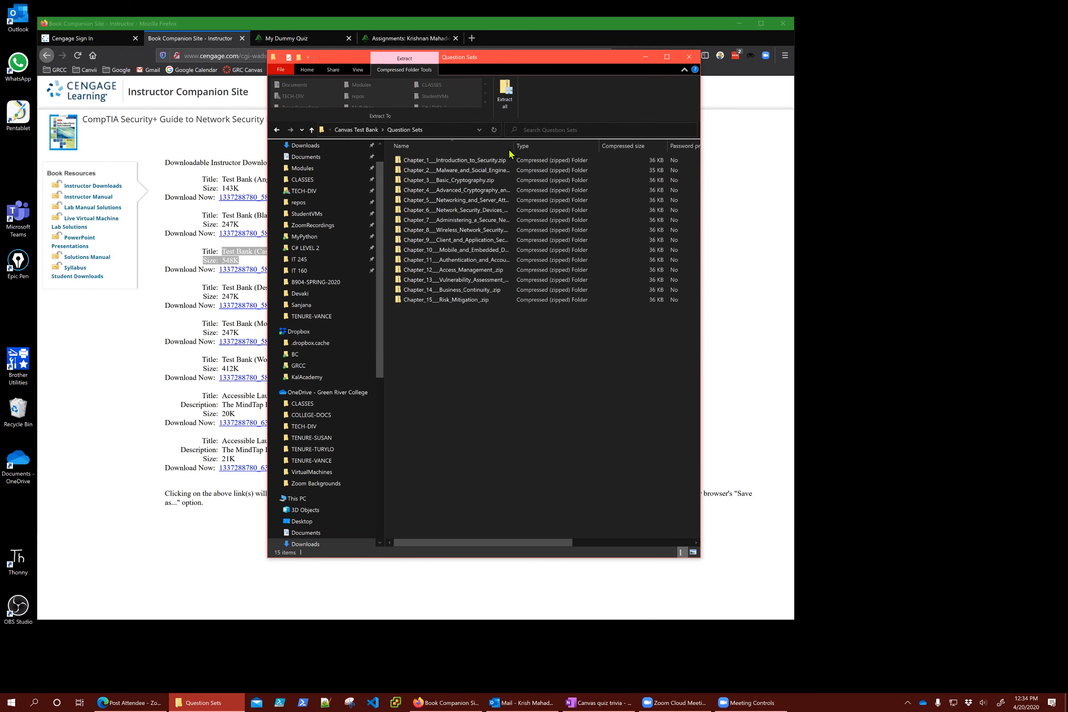
pyautogui.moveTo(554, 151); pyautogui.dragTo(597, 153)
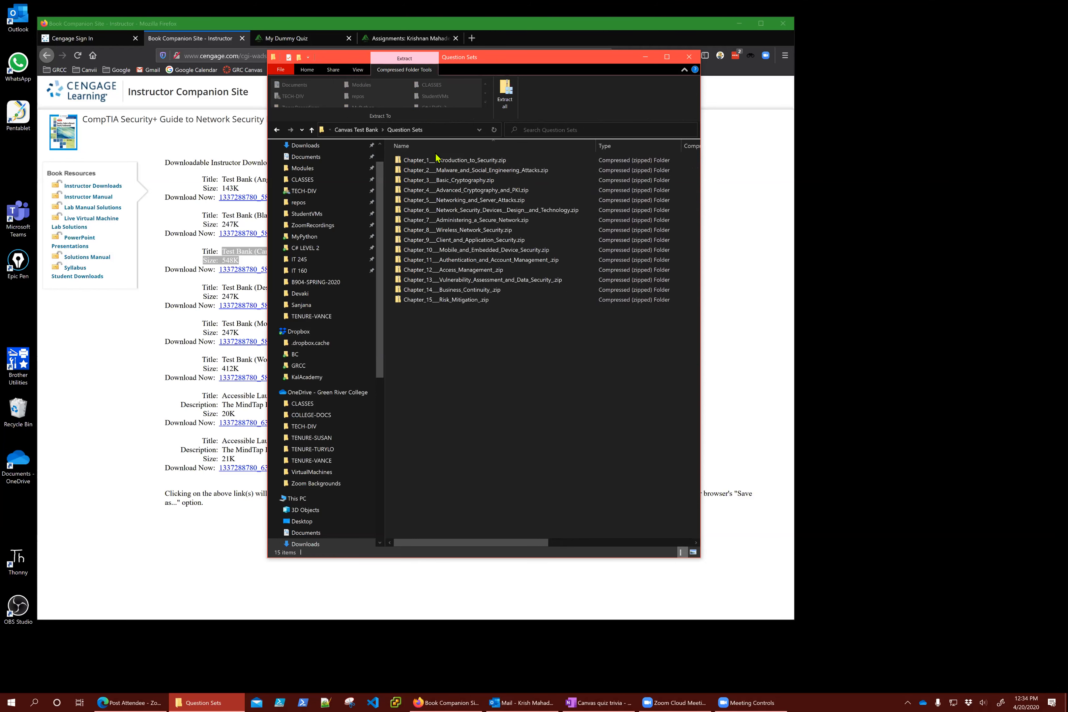
# Return to the IT135-Cengage folder and move its window beside the download page
pyautogui.click(312, 130)
pyautogui.click(312, 129)
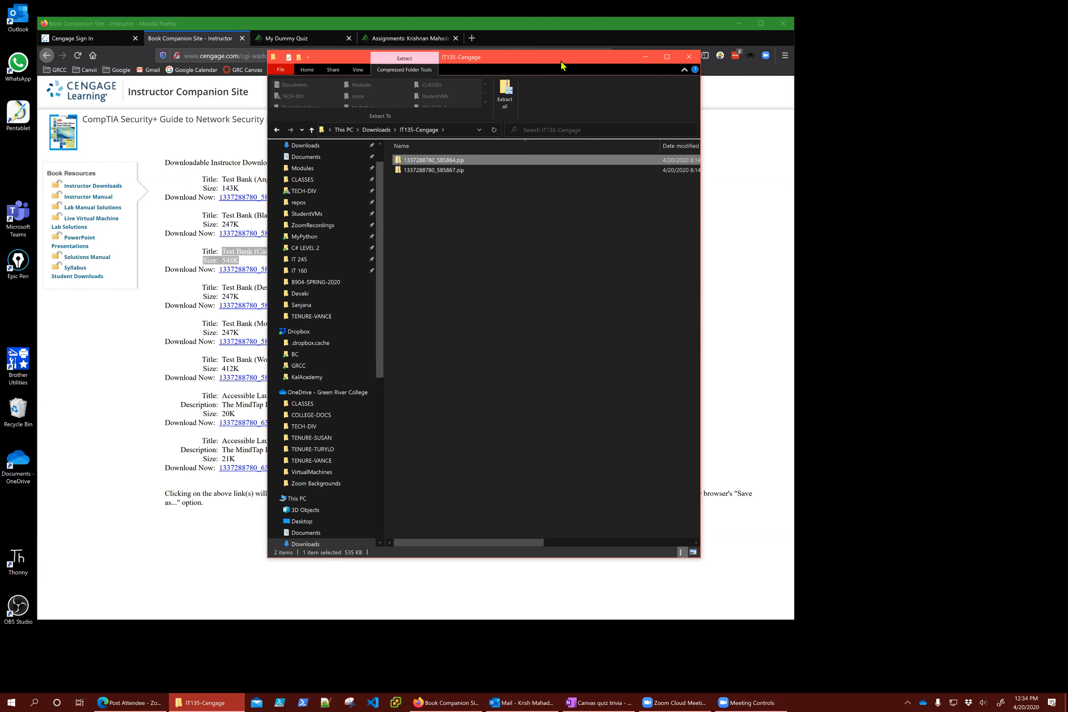
pyautogui.moveTo(561, 62); pyautogui.dragTo(694, 61)
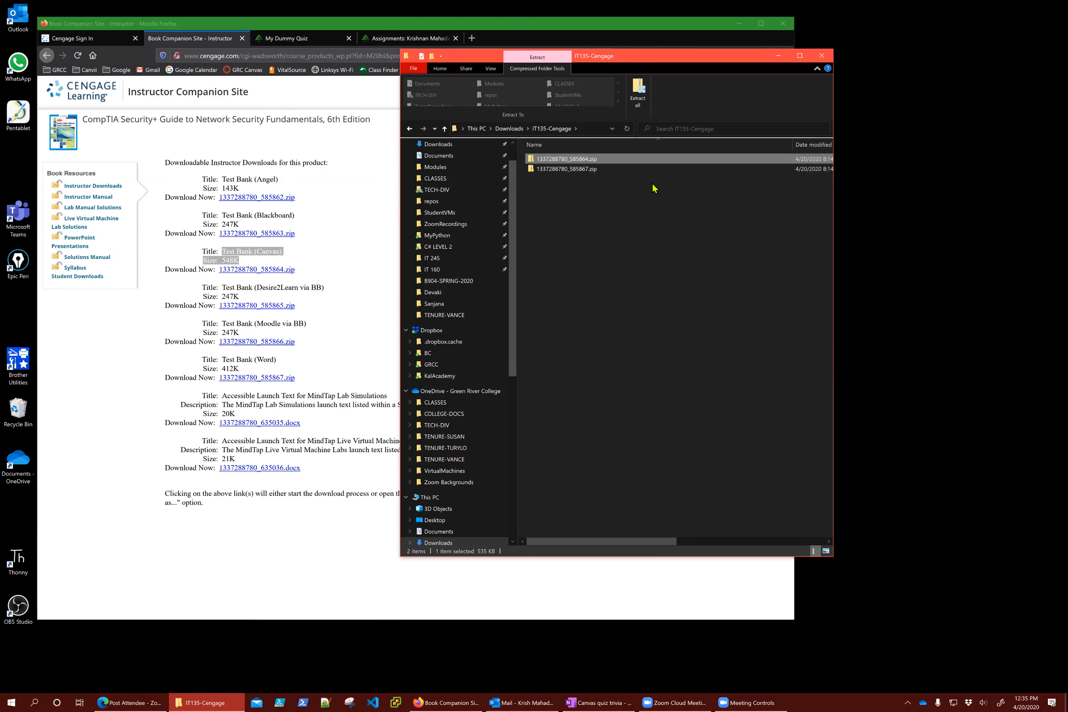
# Open the zip's Canvas Test Bank > Question Sets, select the Chapter 1 zip, then return to My Dummy Quiz
pyautogui.click(662, 221)
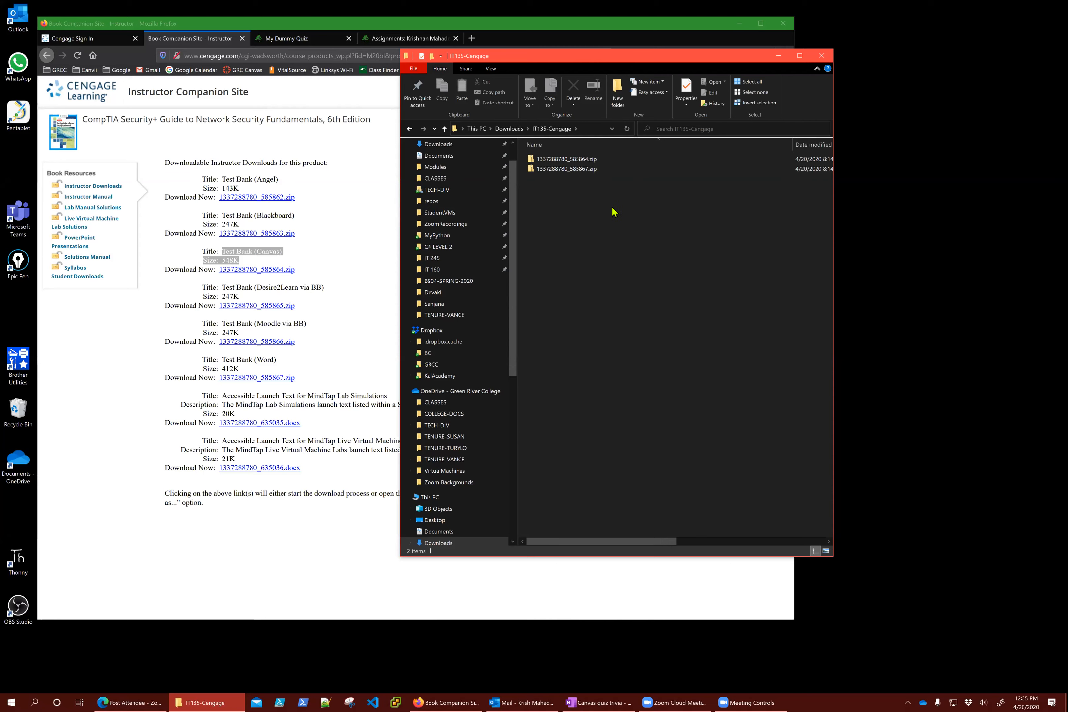
pyautogui.moveTo(582, 161)
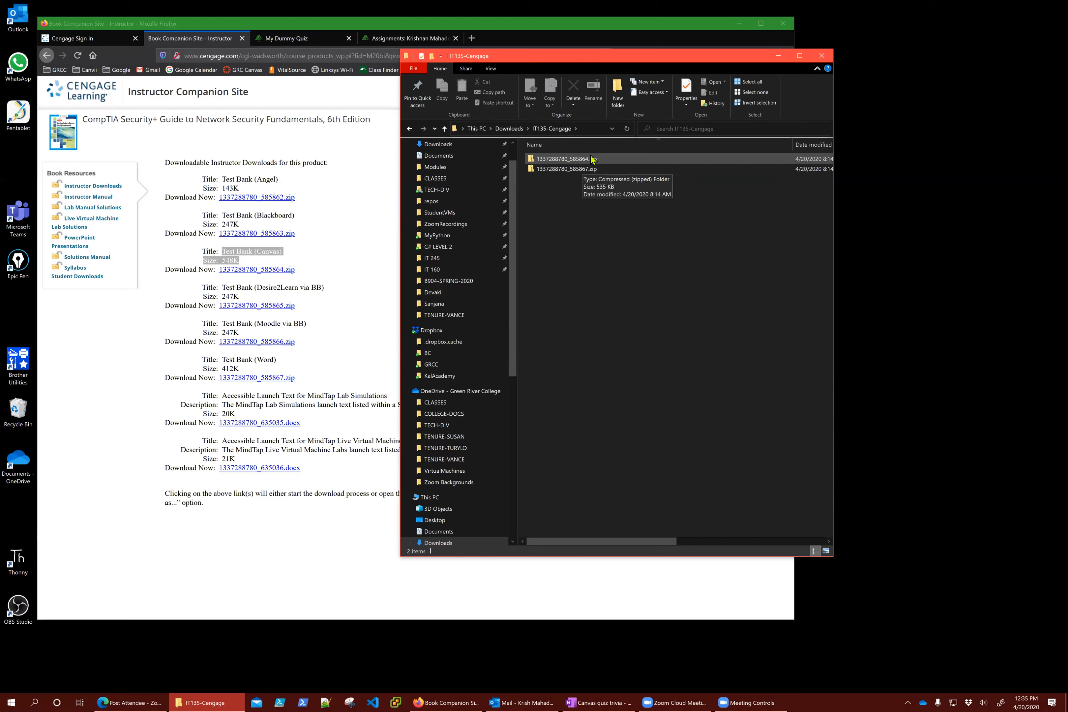
pyautogui.doubleClick(574, 160)
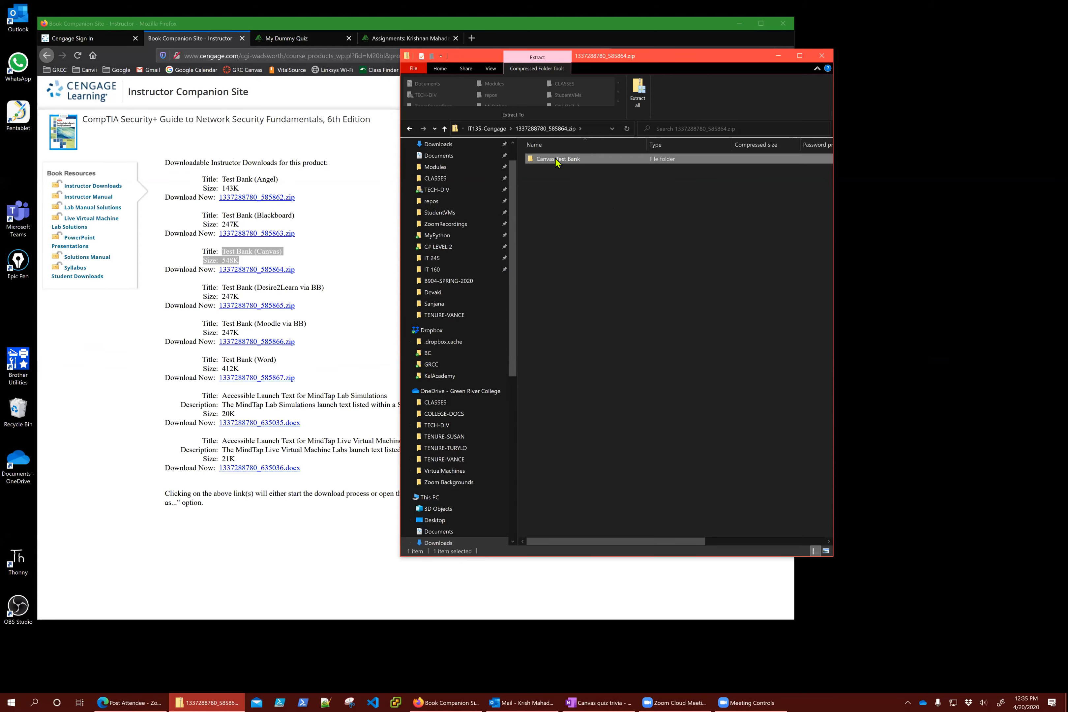
pyautogui.doubleClick(556, 160)
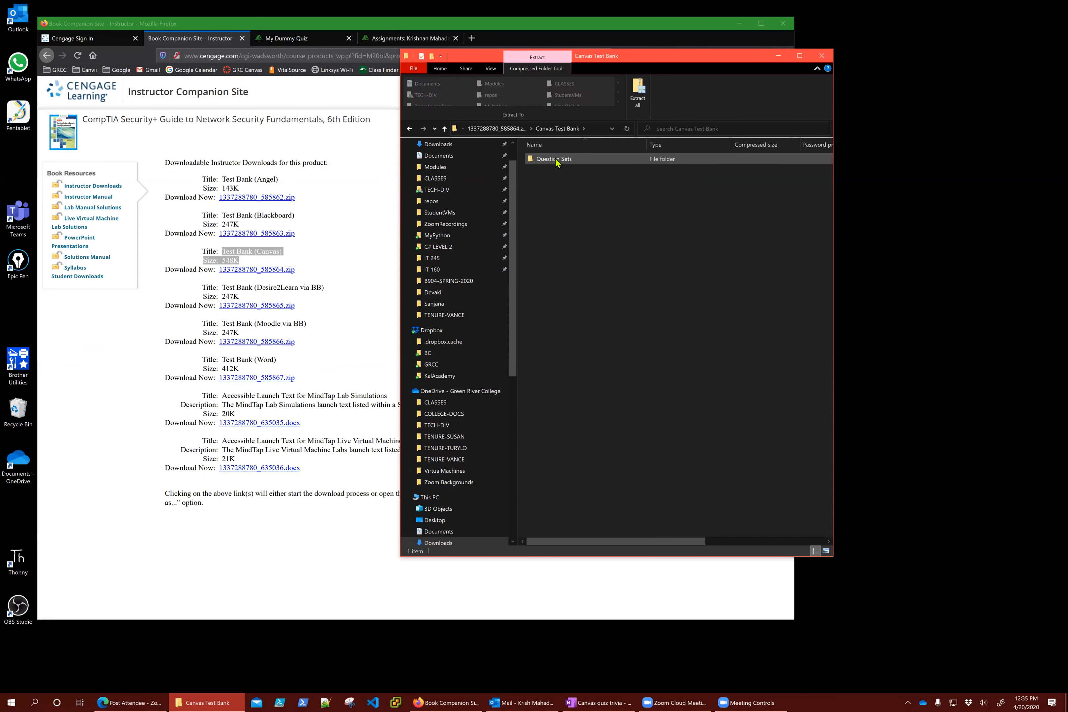
pyautogui.click(556, 161)
pyautogui.doubleClick(556, 159)
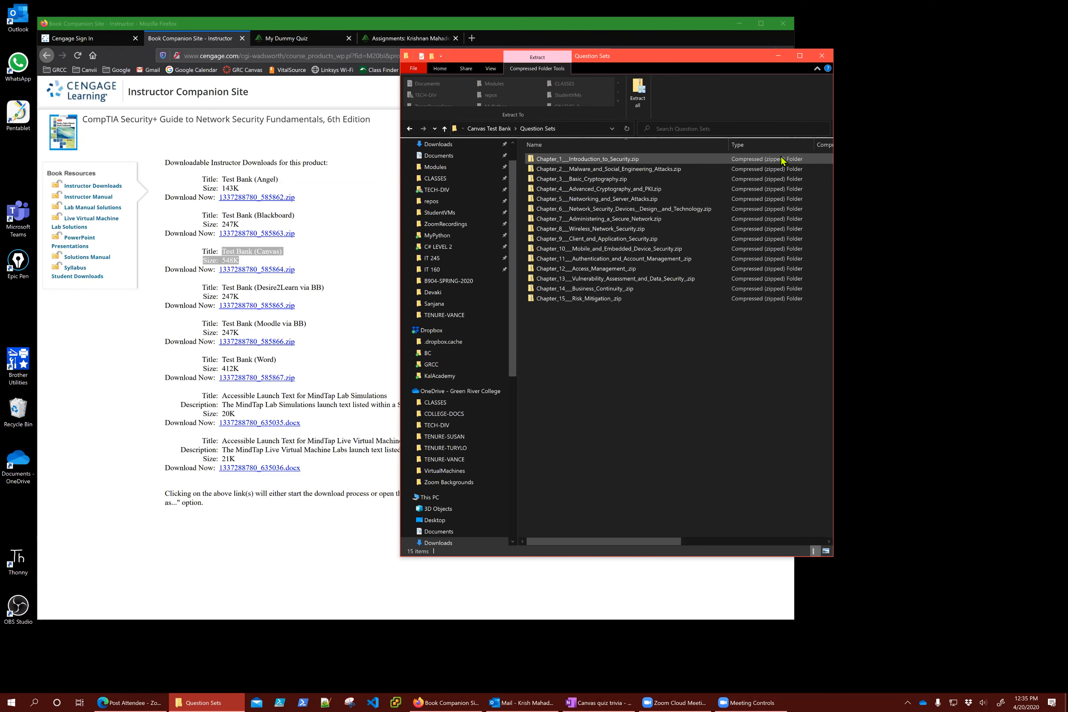
pyautogui.click(600, 160)
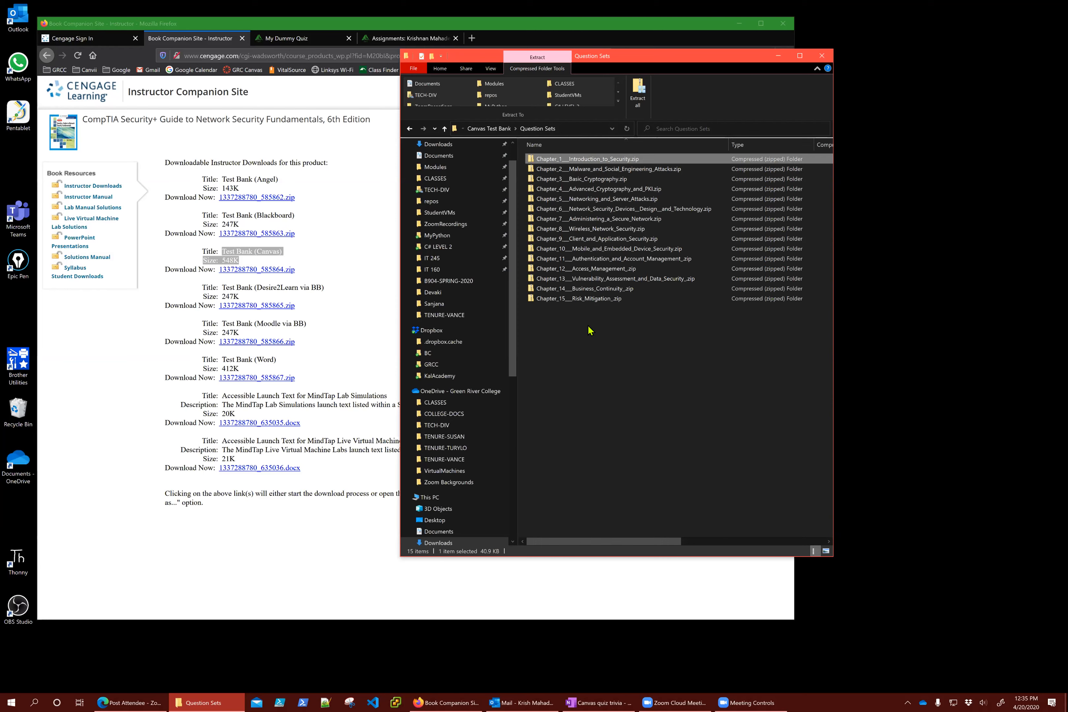
pyautogui.click(308, 37)
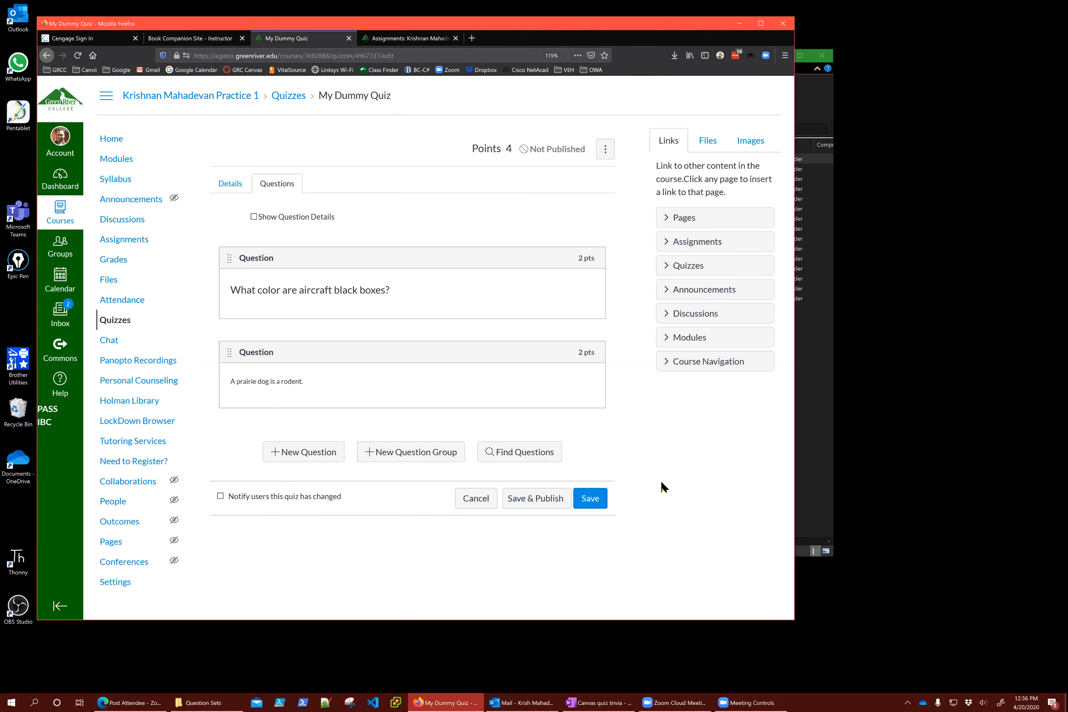
# Bring the My Dummy Quiz page back to the front and widen the browser window
pyautogui.click(807, 435)
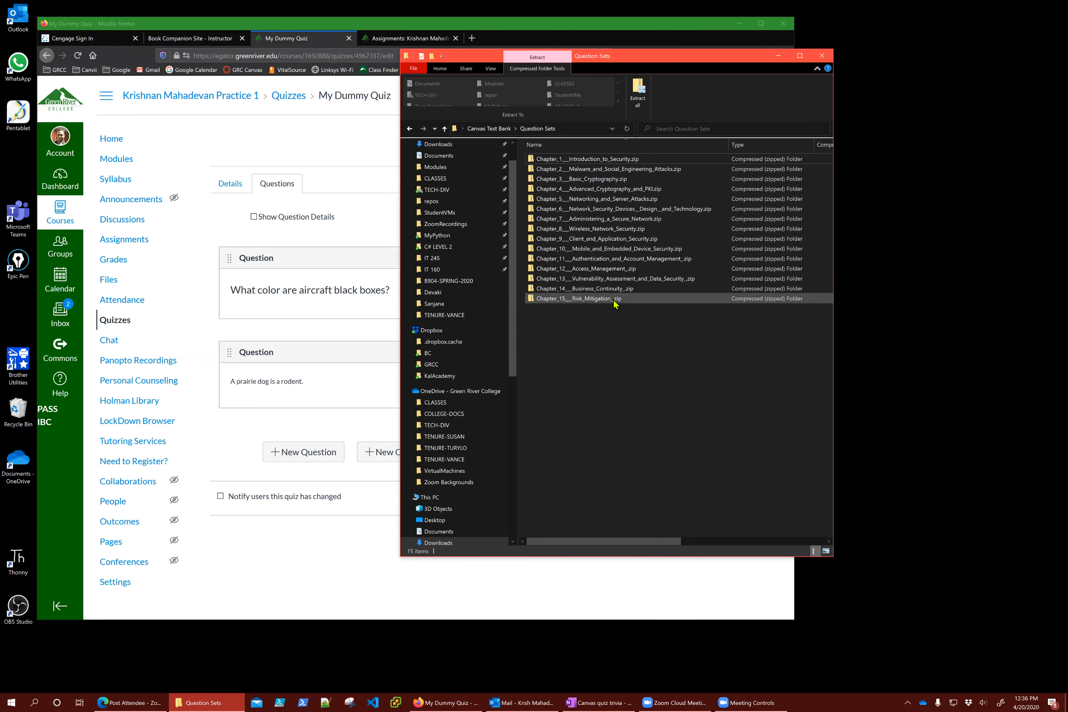
pyautogui.click(432, 586)
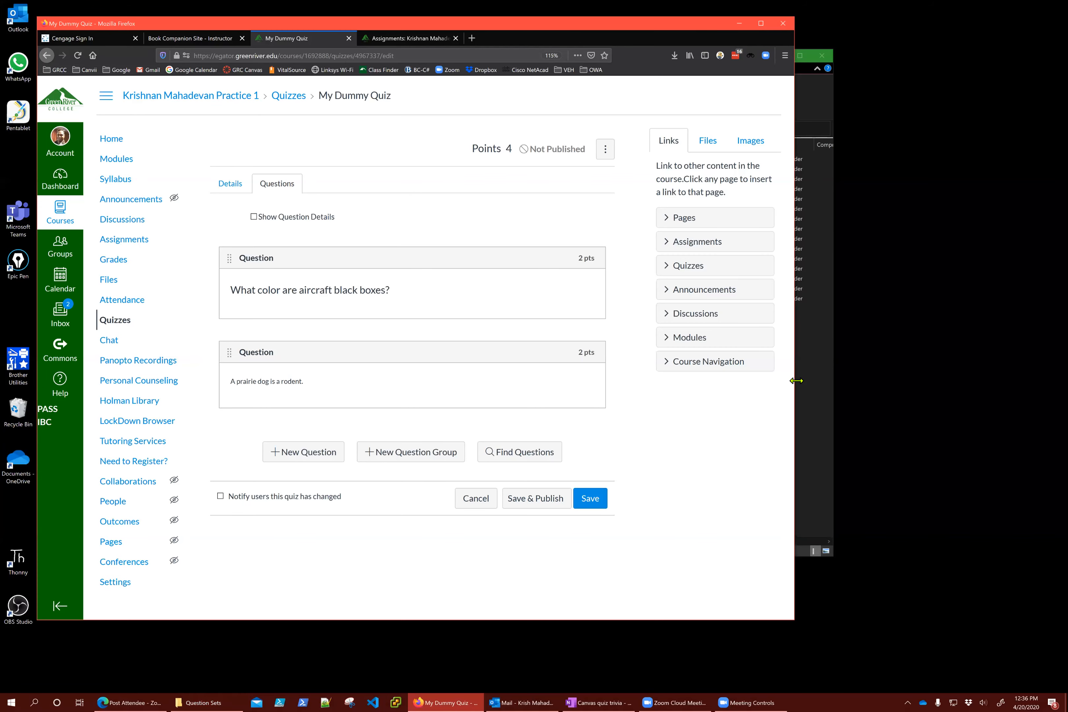
pyautogui.moveTo(796, 380); pyautogui.dragTo(899, 380)
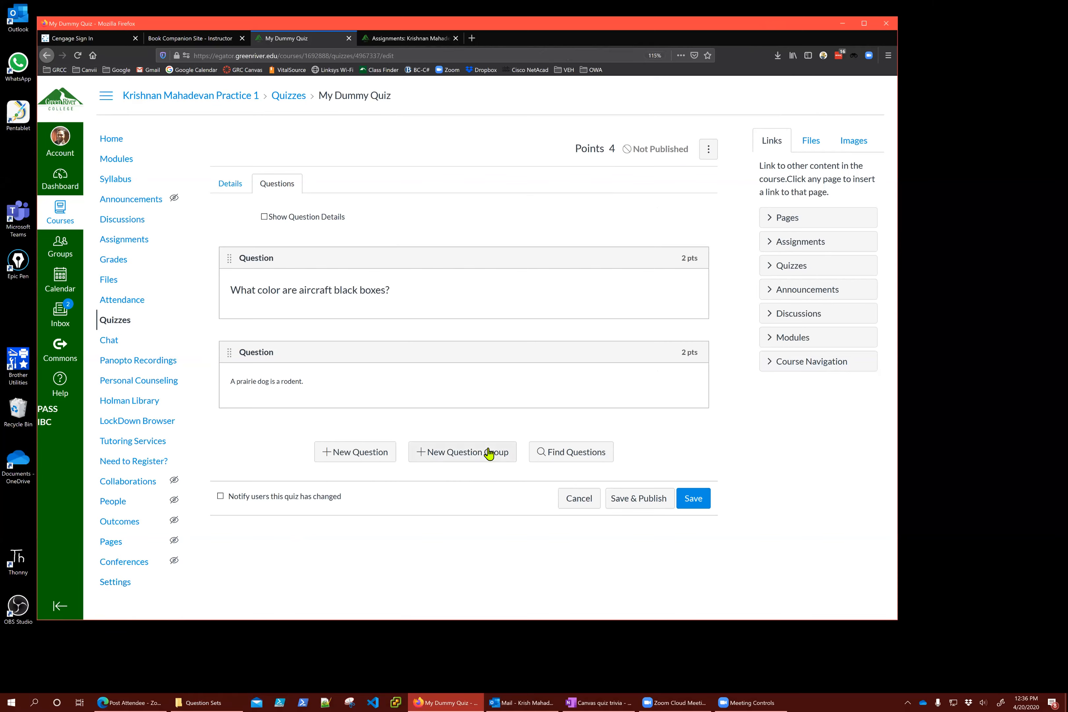
# Enlarge the Find Quiz Question dialog and go to the course's question banks
pyautogui.click(561, 455)
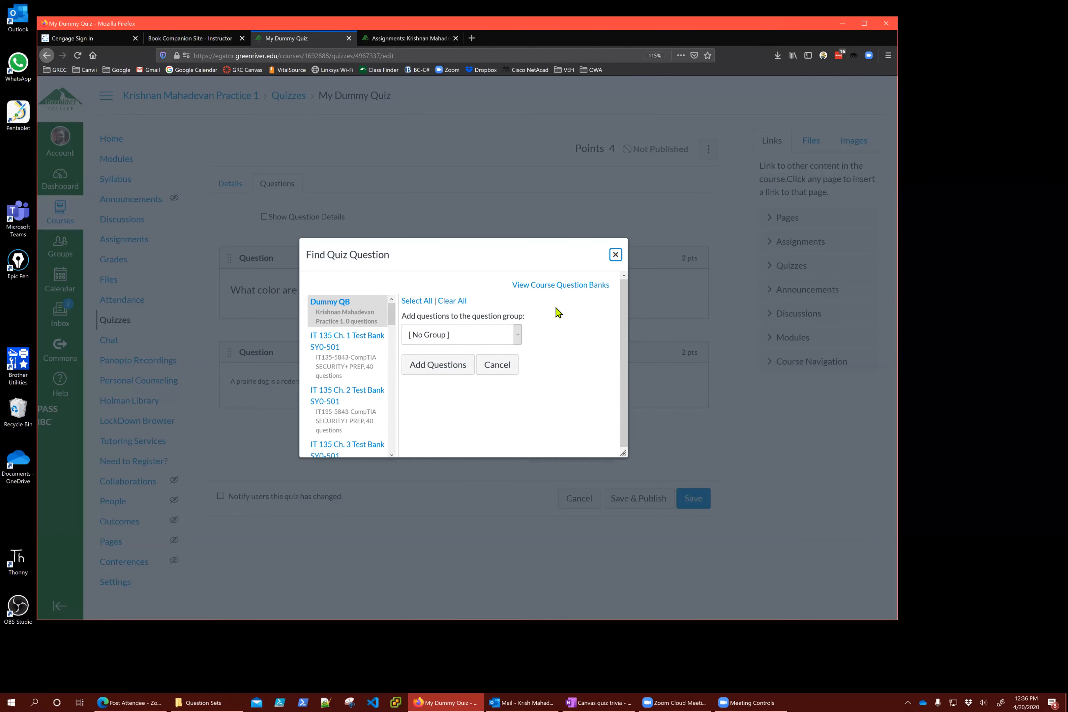
pyautogui.click(616, 255)
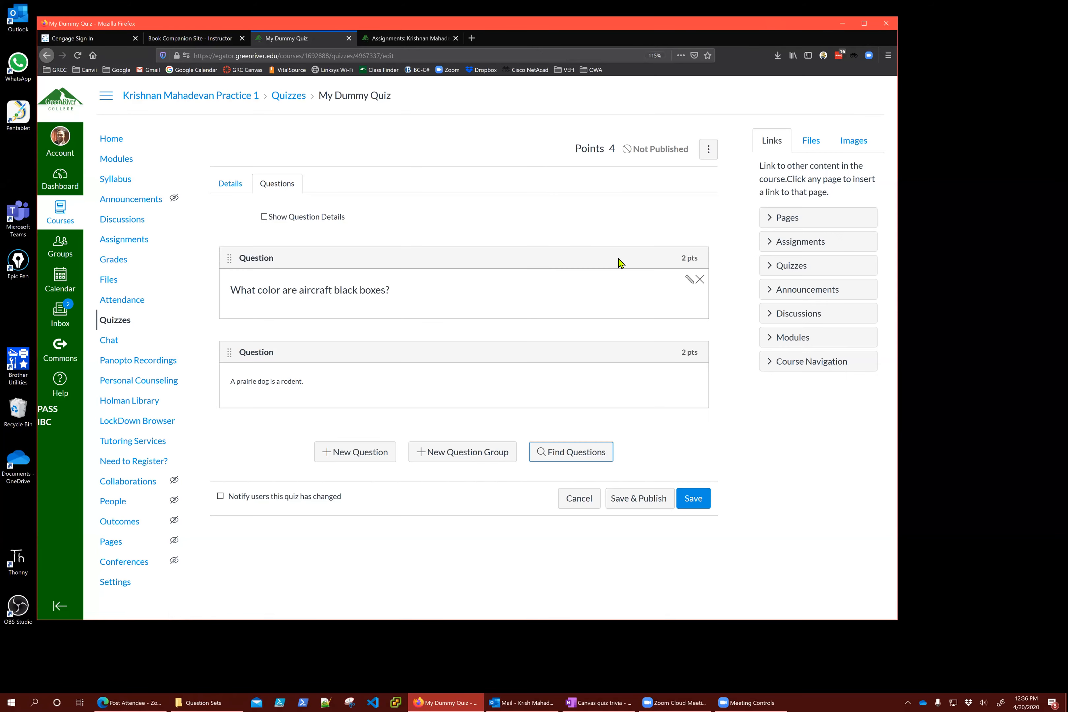
pyautogui.click(562, 454)
pyautogui.moveTo(630, 457); pyautogui.dragTo(777, 619)
pyautogui.moveTo(630, 262); pyautogui.dragTo(623, 161)
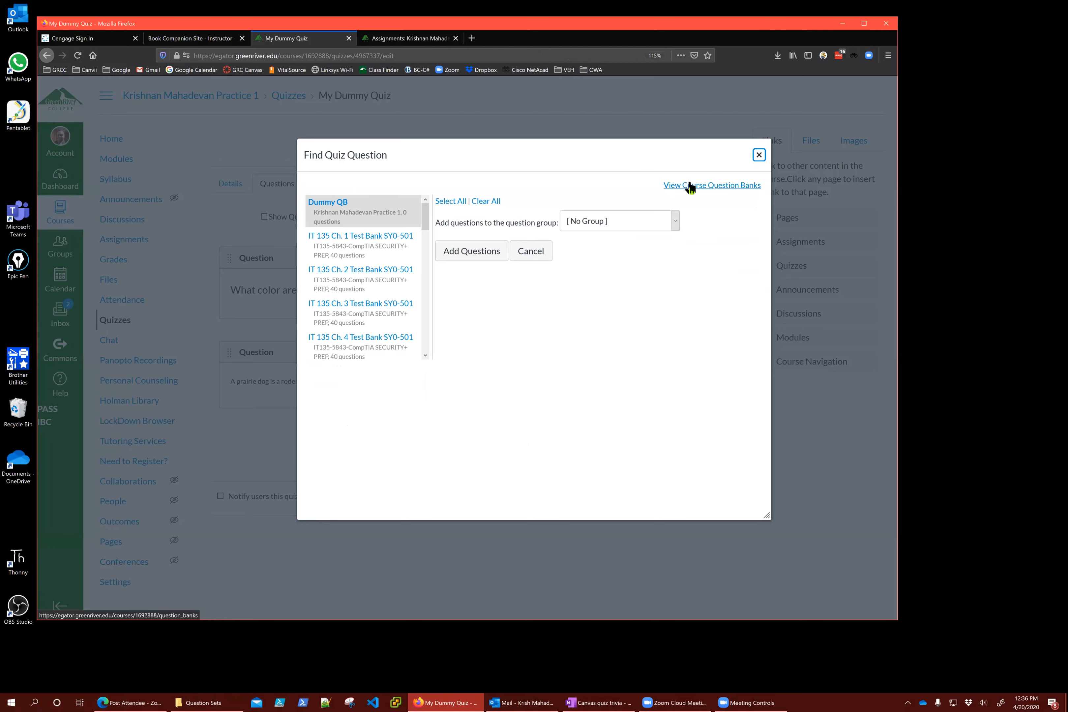
pyautogui.click(690, 186)
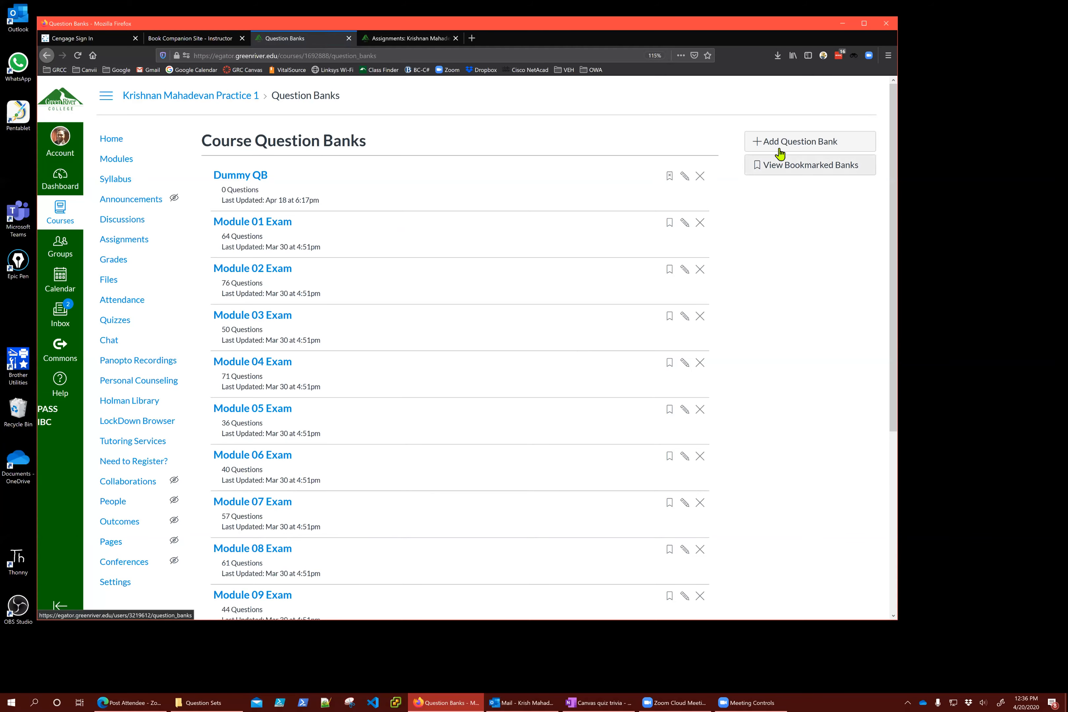
# Add a new question bank named TestQuestionBank-Ch1
pyautogui.click(790, 147)
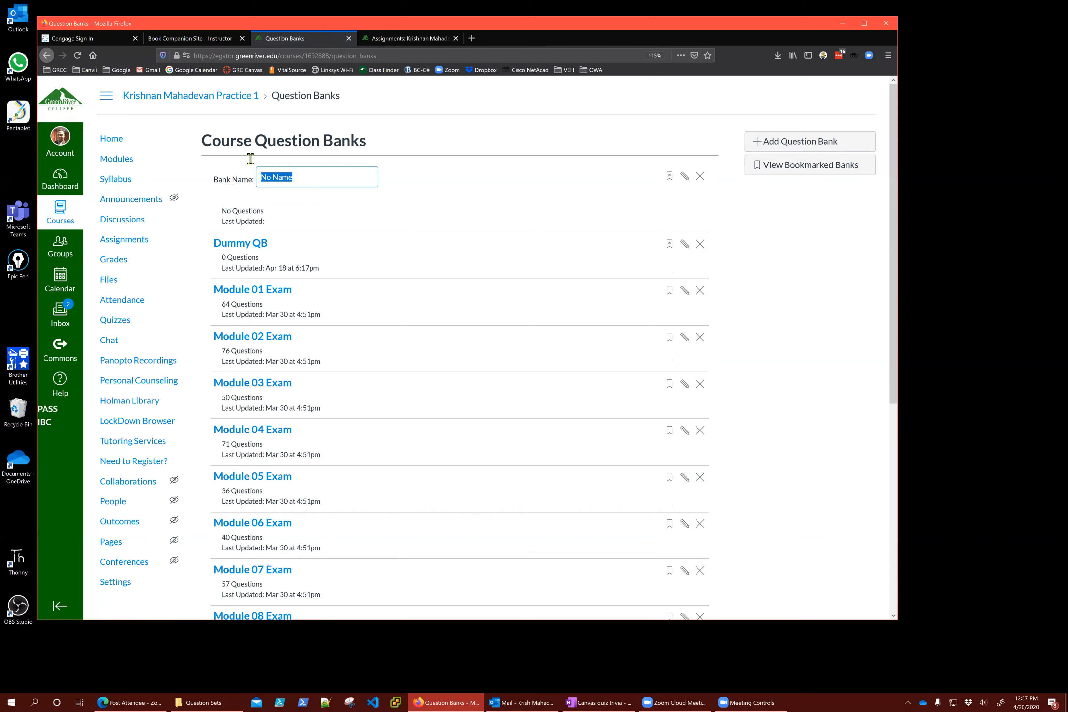
pyautogui.click(316, 184)
pyautogui.press('BackSpace')
pyautogui.press('BackSpace')
pyautogui.press('BackSpace')
pyautogui.press('BackSpace')
pyautogui.press('BackSpace')
pyautogui.press('BackSpace')
pyautogui.press('BackSpace')
pyautogui.write('New')
pyautogui.press('BackSpace')
pyautogui.press('BackSpace')
pyautogui.press('BackSpace')
pyautogui.write('TestQuestionBank-Ch1')
pyautogui.press('Return')
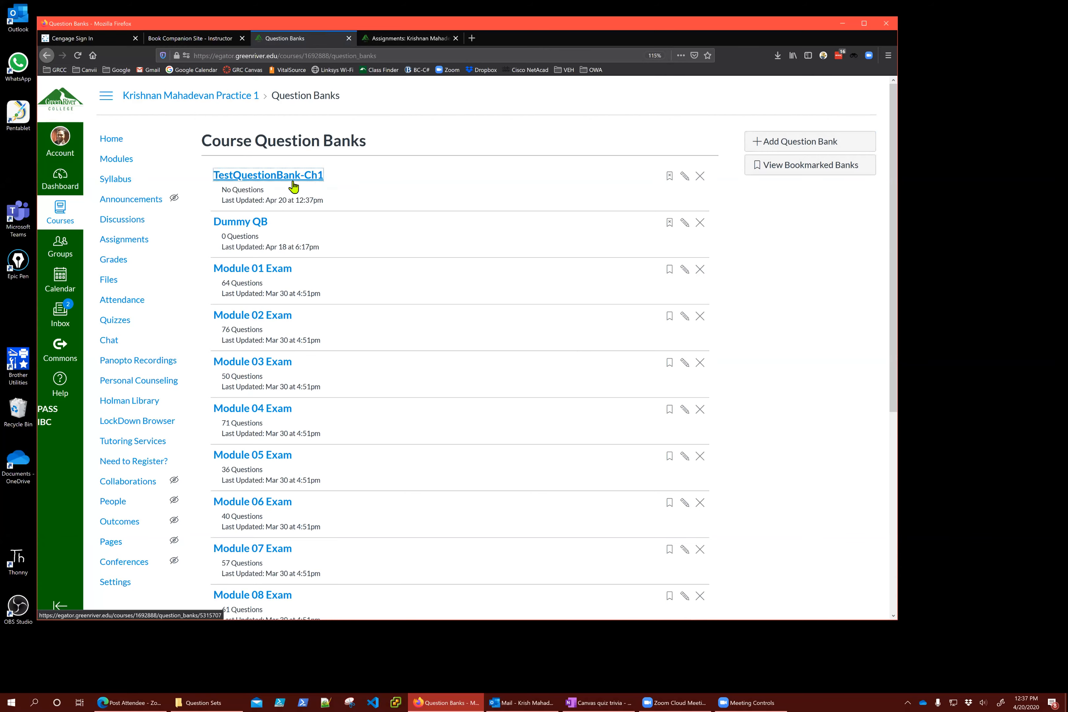
# Open the TestQuestionBank-Ch1 bank, cancel editing its details, and go to course Settings
pyautogui.click(293, 178)
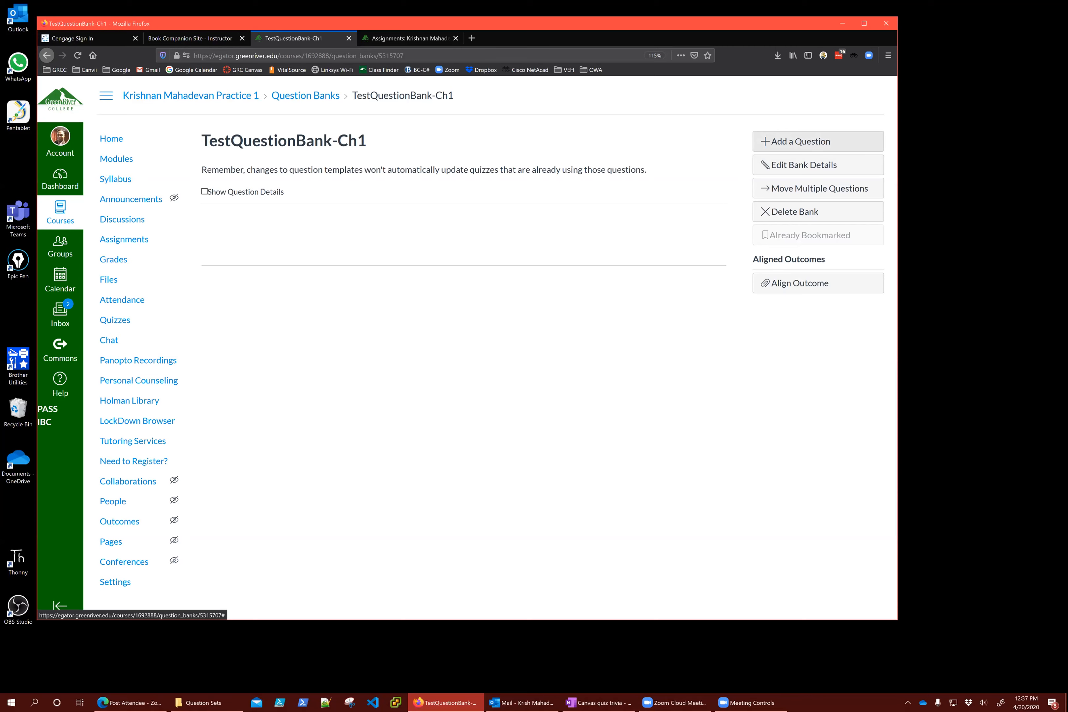
pyautogui.click(809, 169)
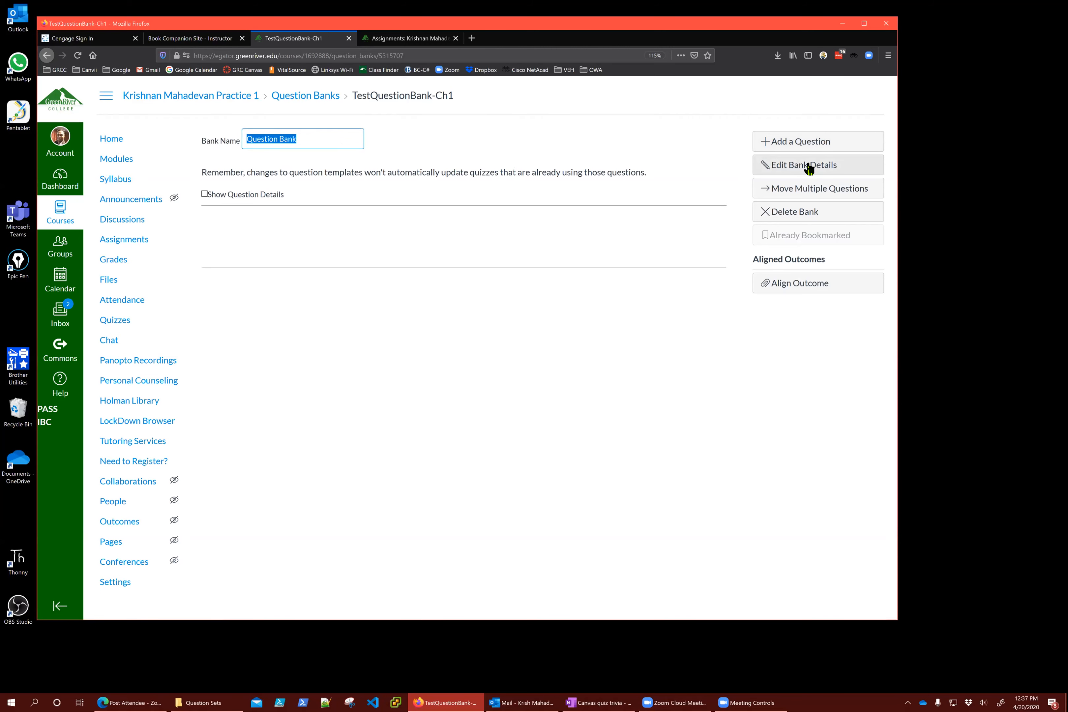
pyautogui.click(706, 153)
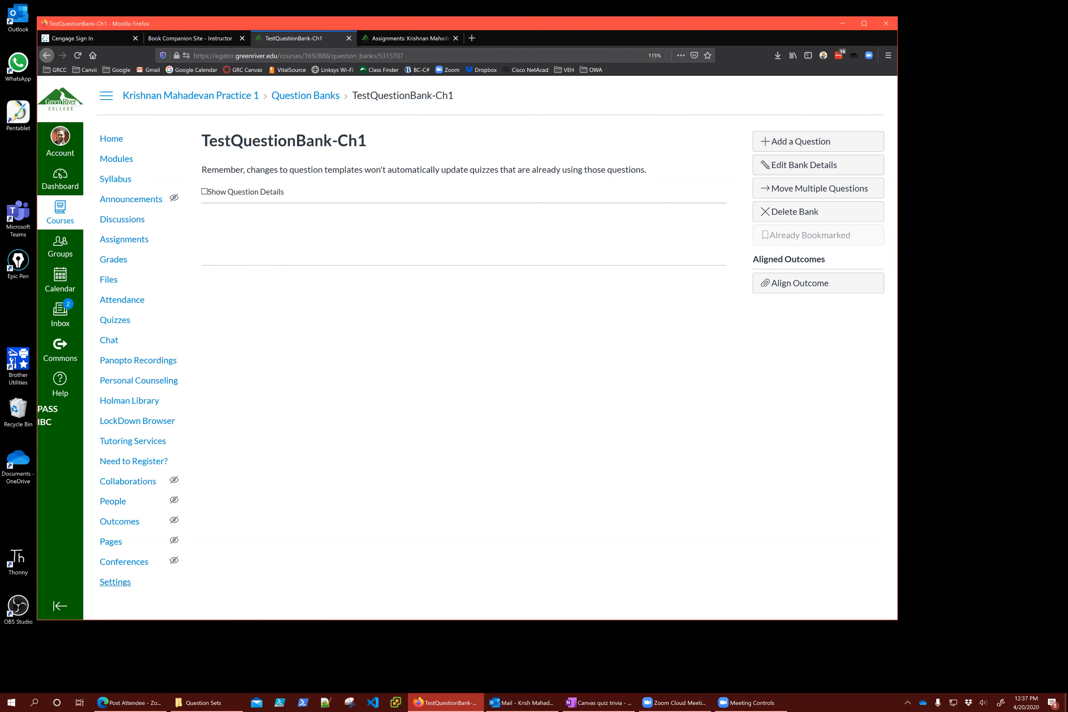
pyautogui.click(115, 582)
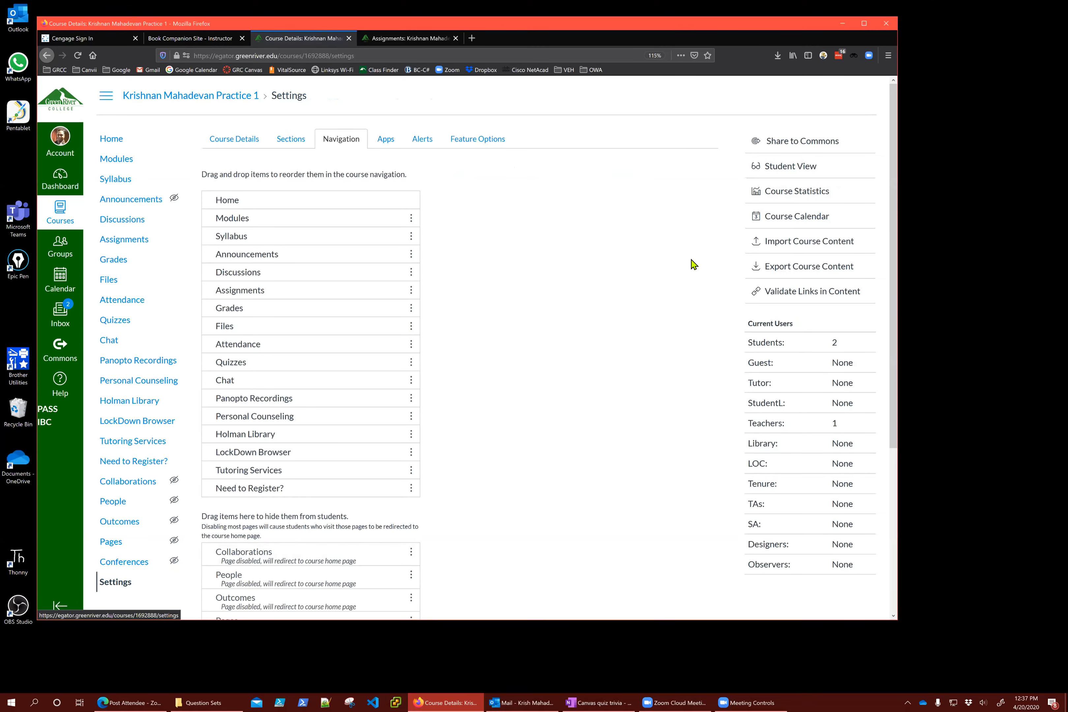
# Start an Import Content page without choosing a content type, with the Question Sets folder beside it
pyautogui.moveTo(623, 41); pyautogui.dragTo(632, 9)
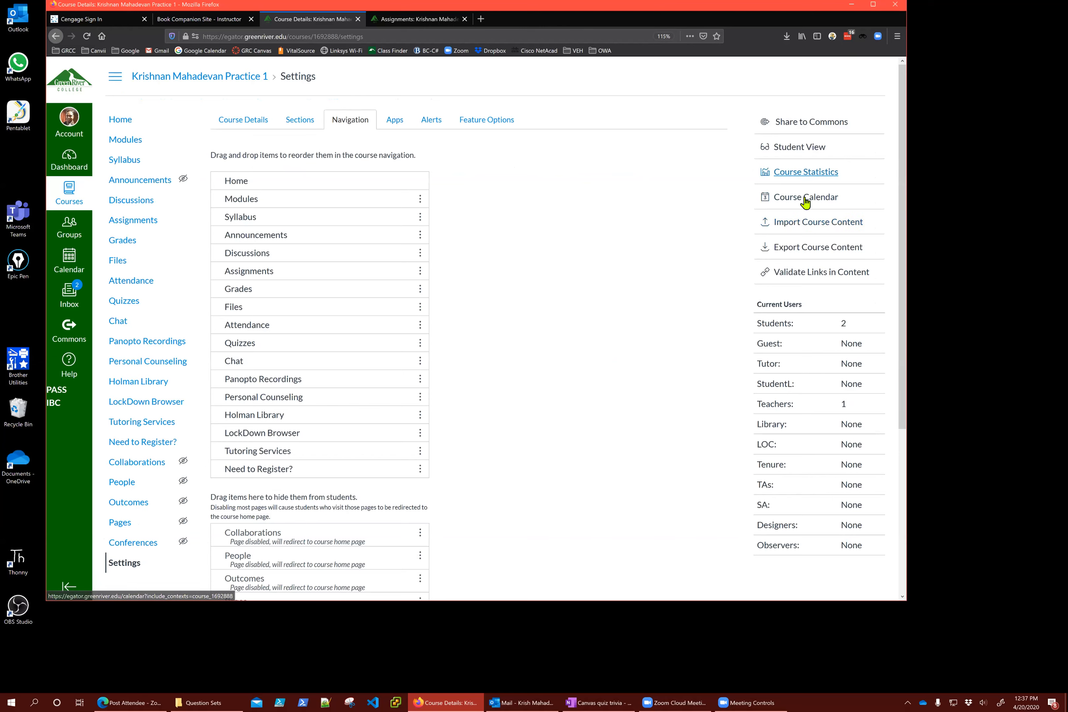
pyautogui.click(792, 225)
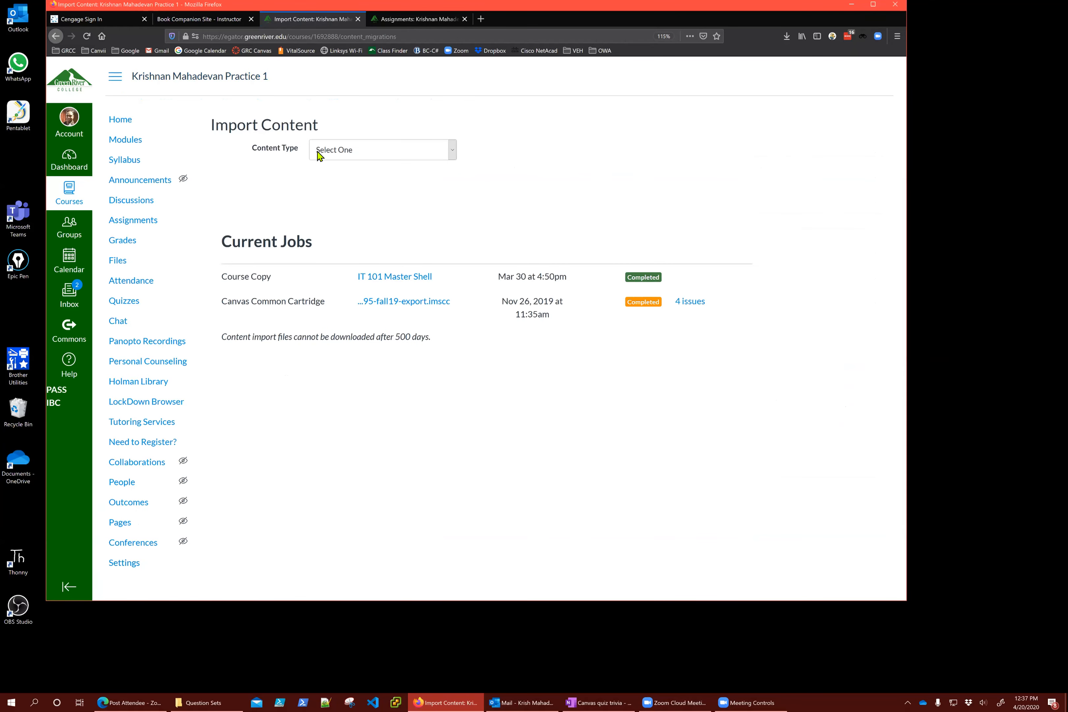
pyautogui.click(415, 152)
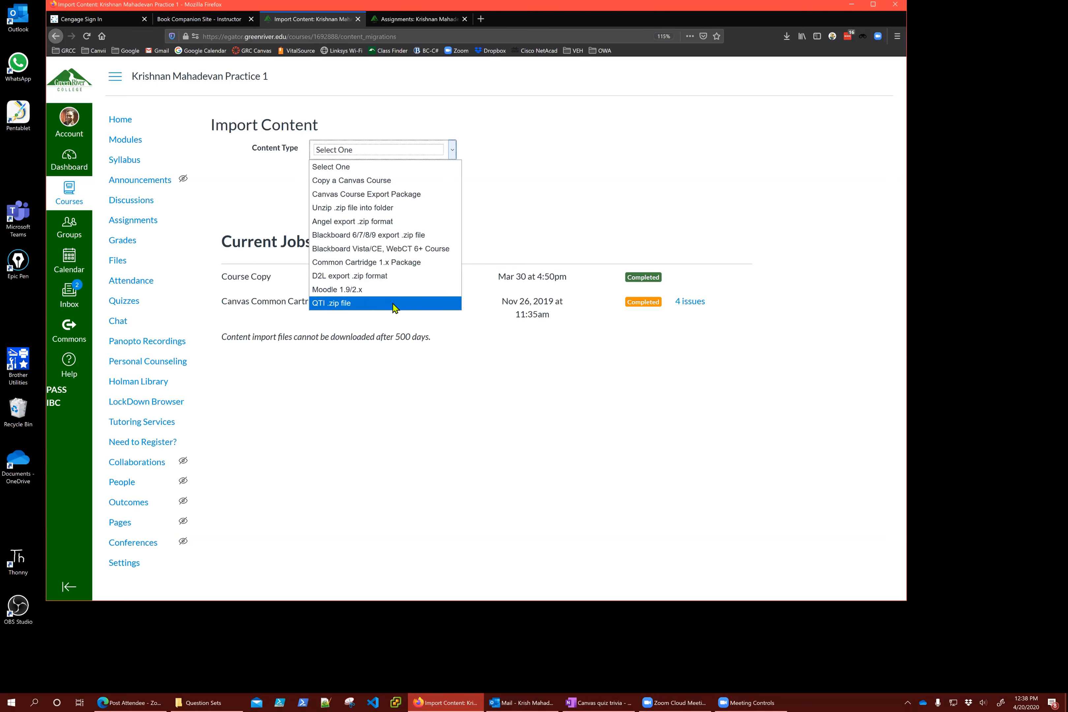
pyautogui.click(731, 6)
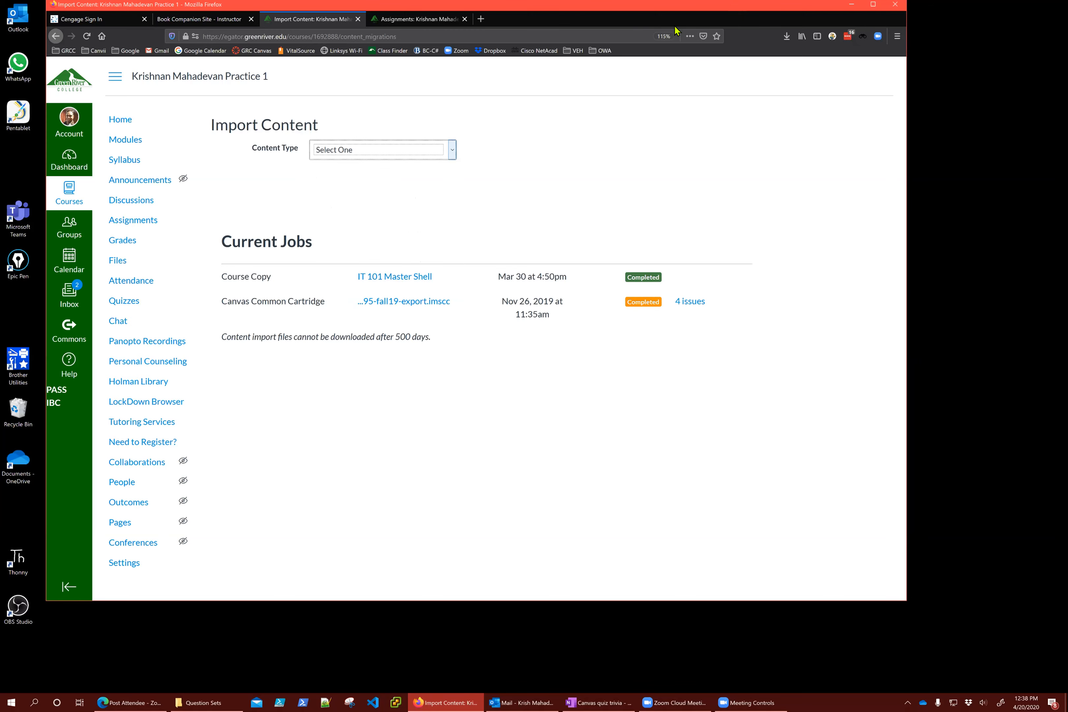
pyautogui.moveTo(731, 6); pyautogui.dragTo(772, 37)
pyautogui.click(773, 51)
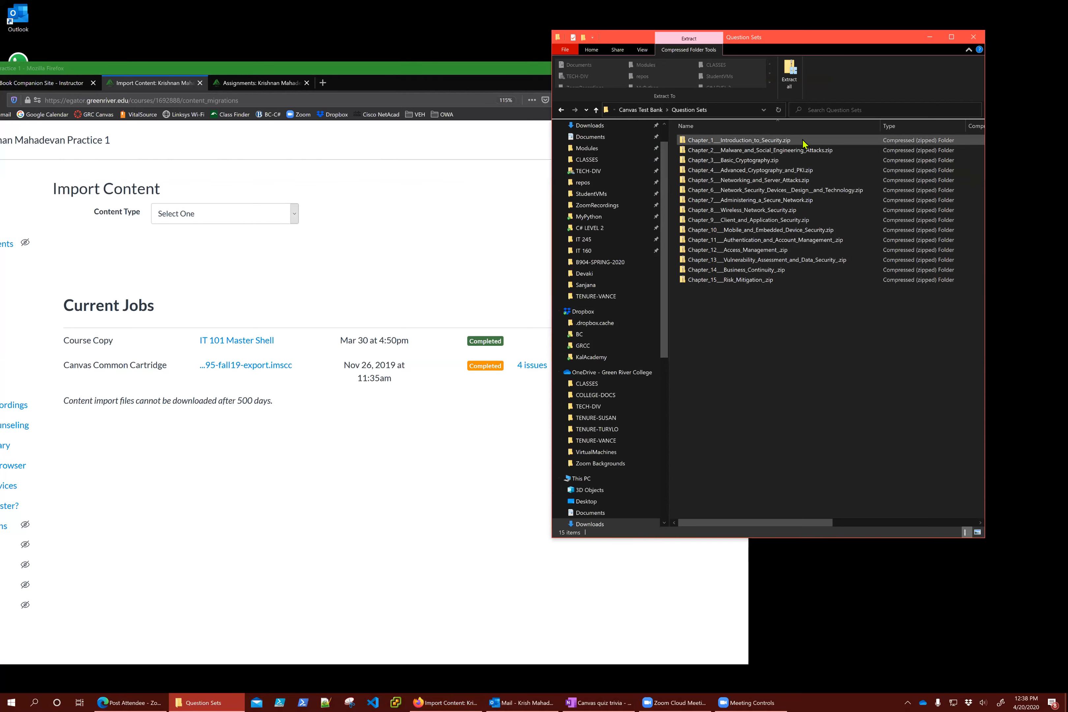
pyautogui.click(205, 215)
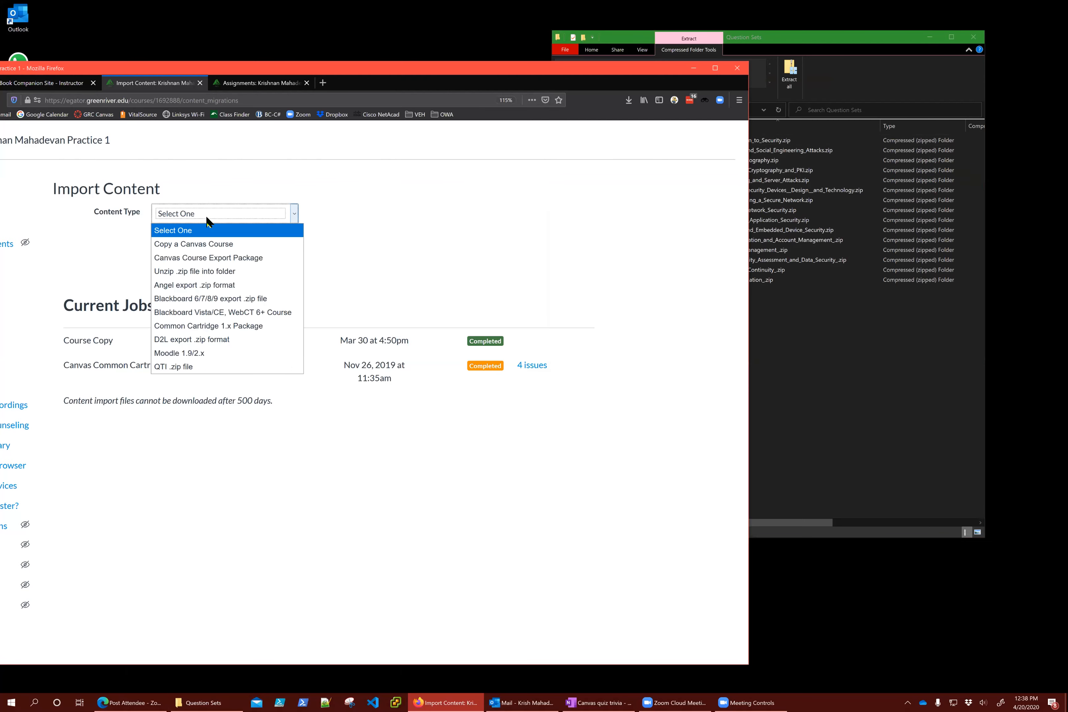
pyautogui.click(192, 368)
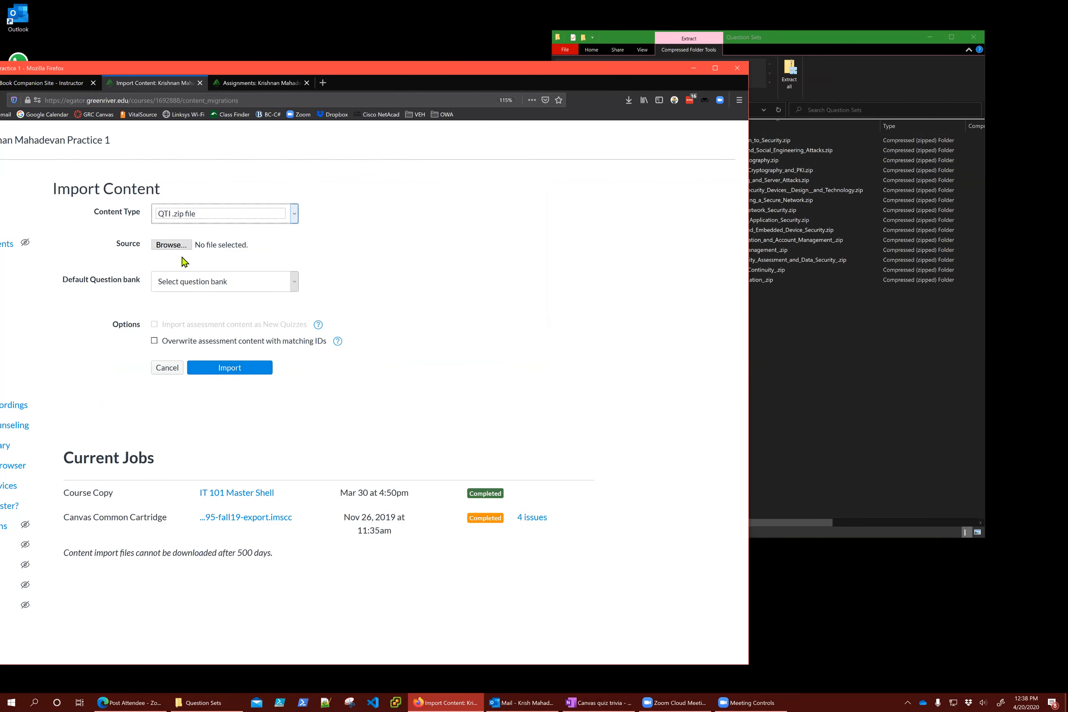
pyautogui.click(173, 246)
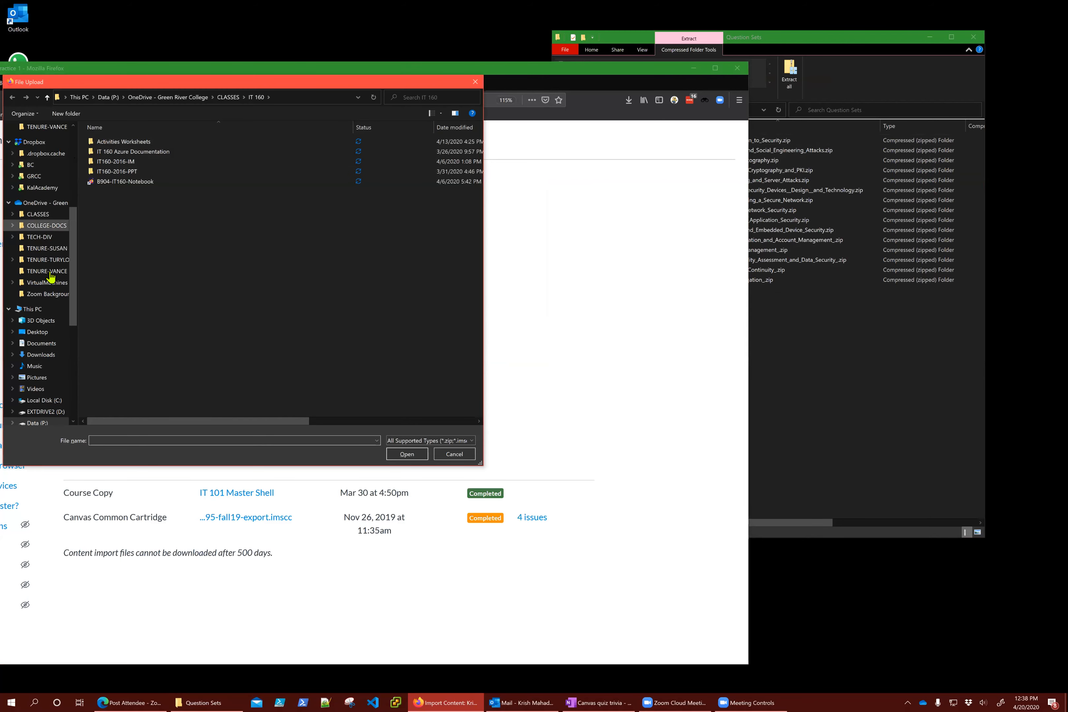
pyautogui.click(40, 354)
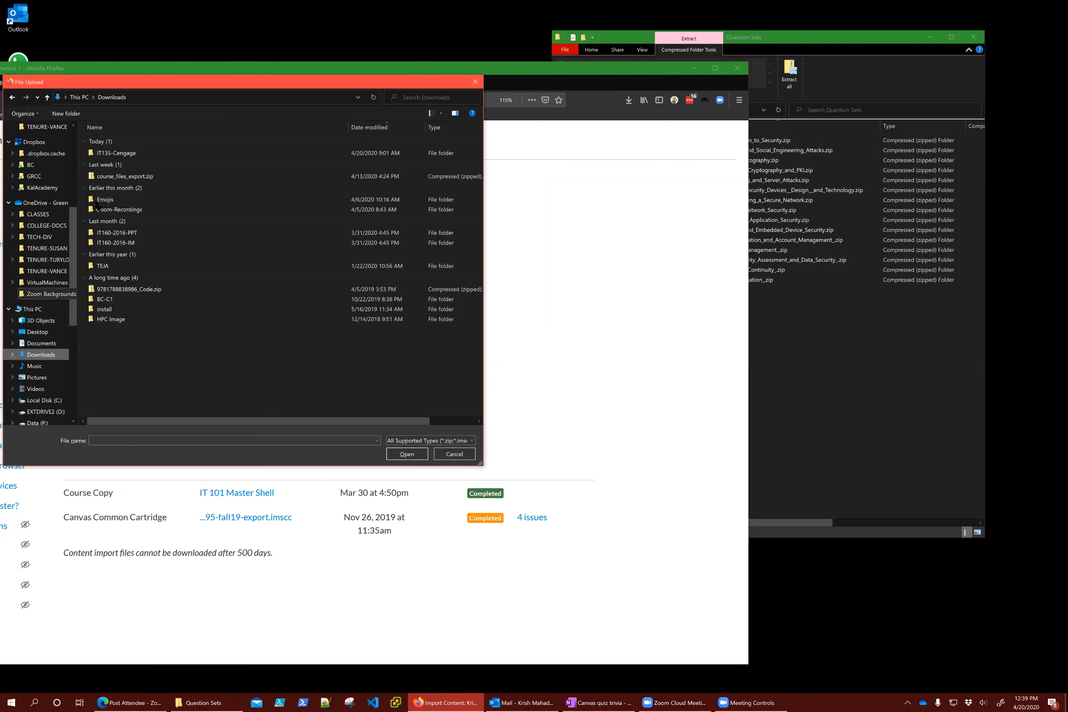
pyautogui.doubleClick(121, 153)
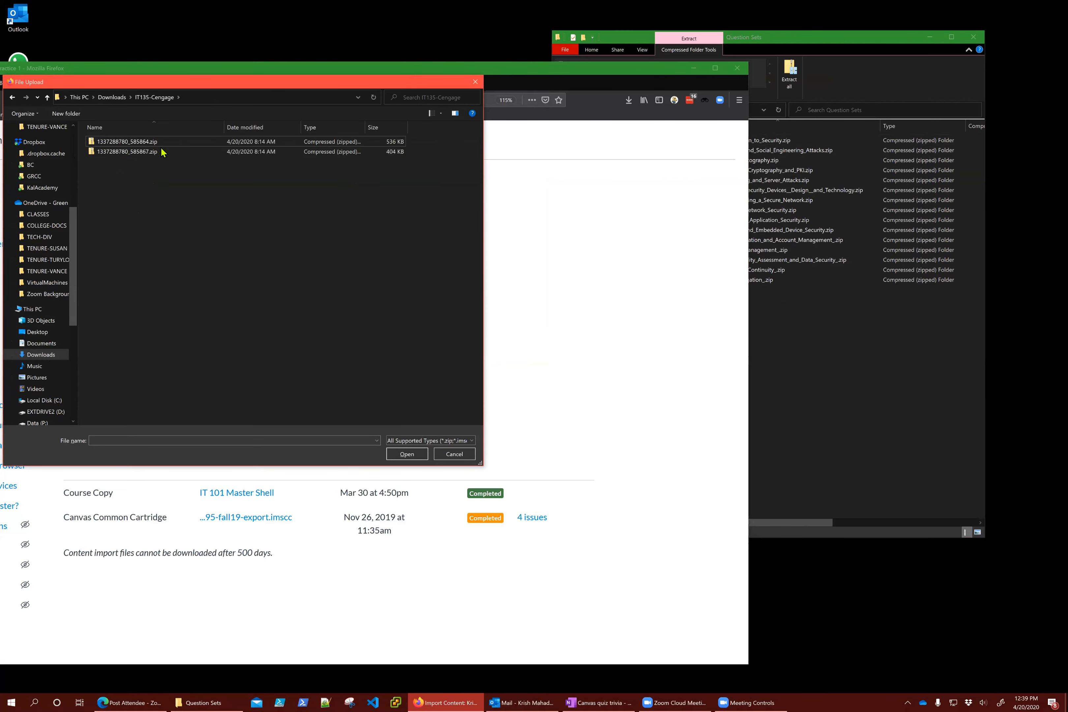
pyautogui.doubleClick(127, 142)
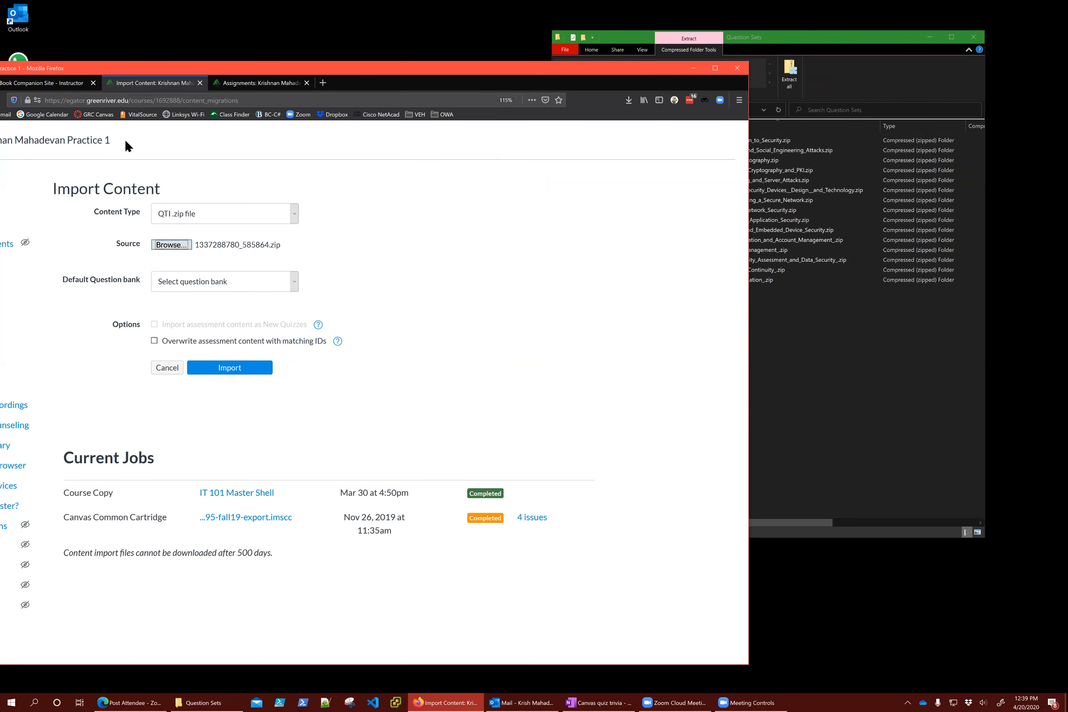
pyautogui.click(171, 247)
# Navigate File Explorer up to IT135-Cengage and view the Cengage downloads page beside it
pyautogui.click(731, 38)
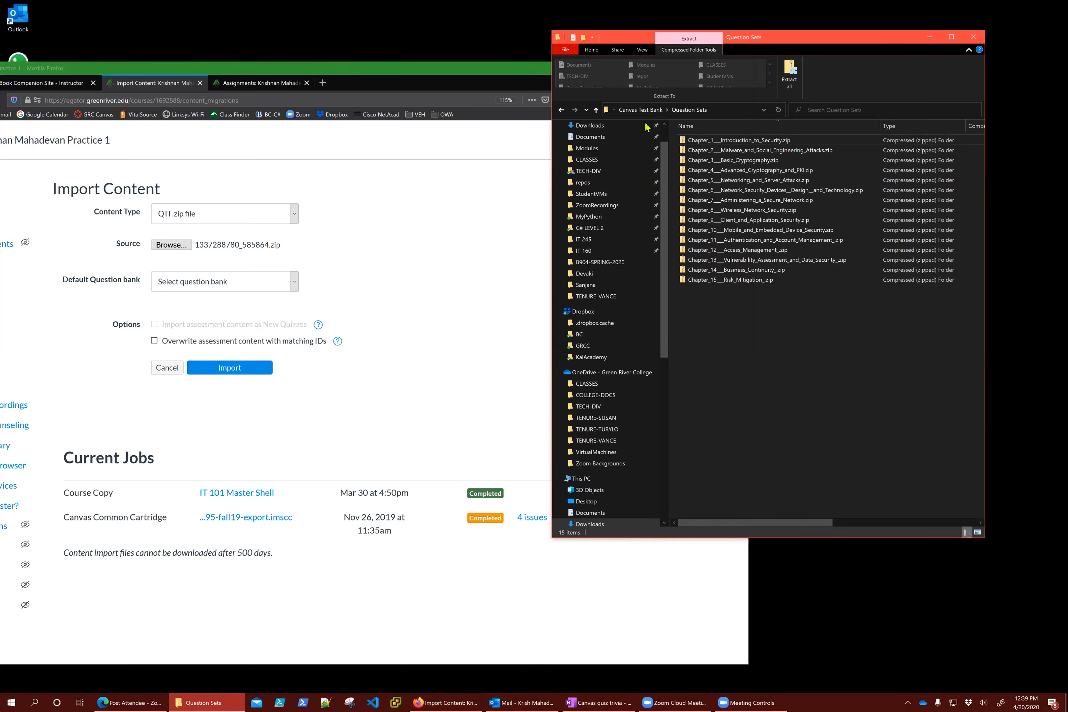
pyautogui.click(640, 110)
pyautogui.click(595, 110)
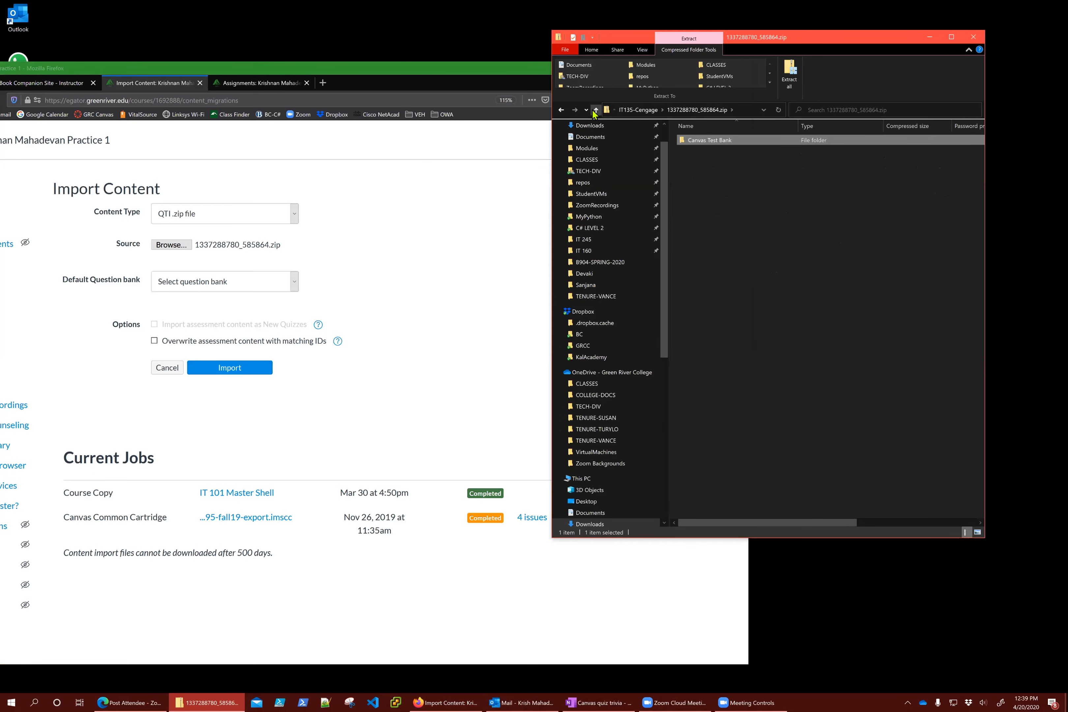
pyautogui.click(595, 109)
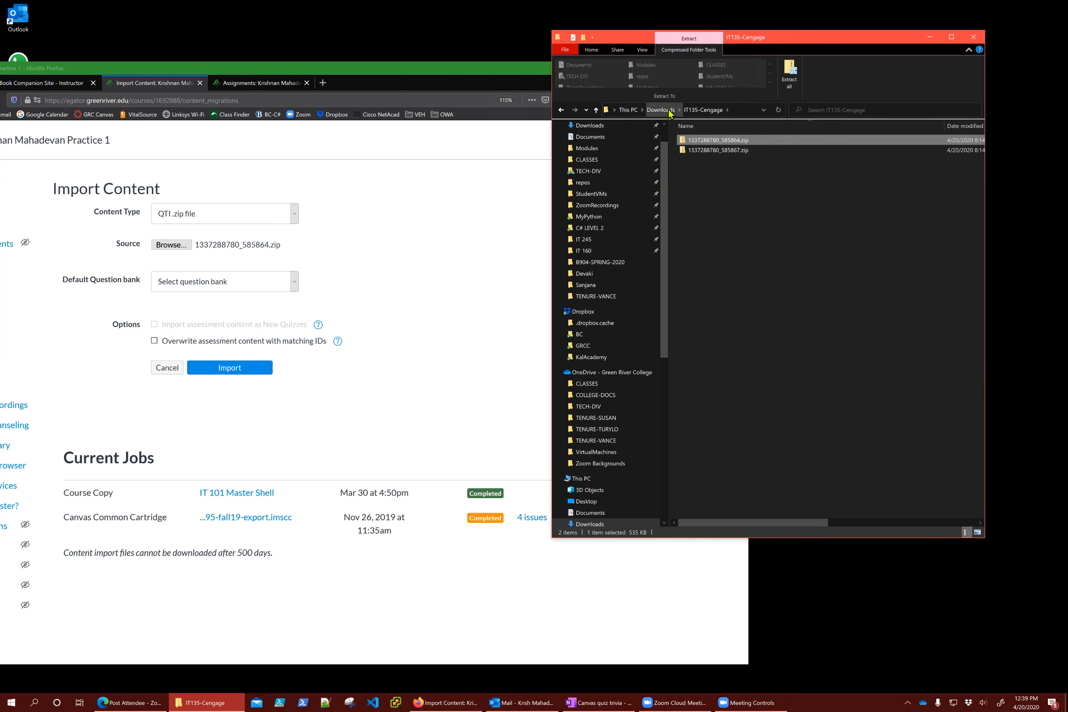
pyautogui.click(50, 84)
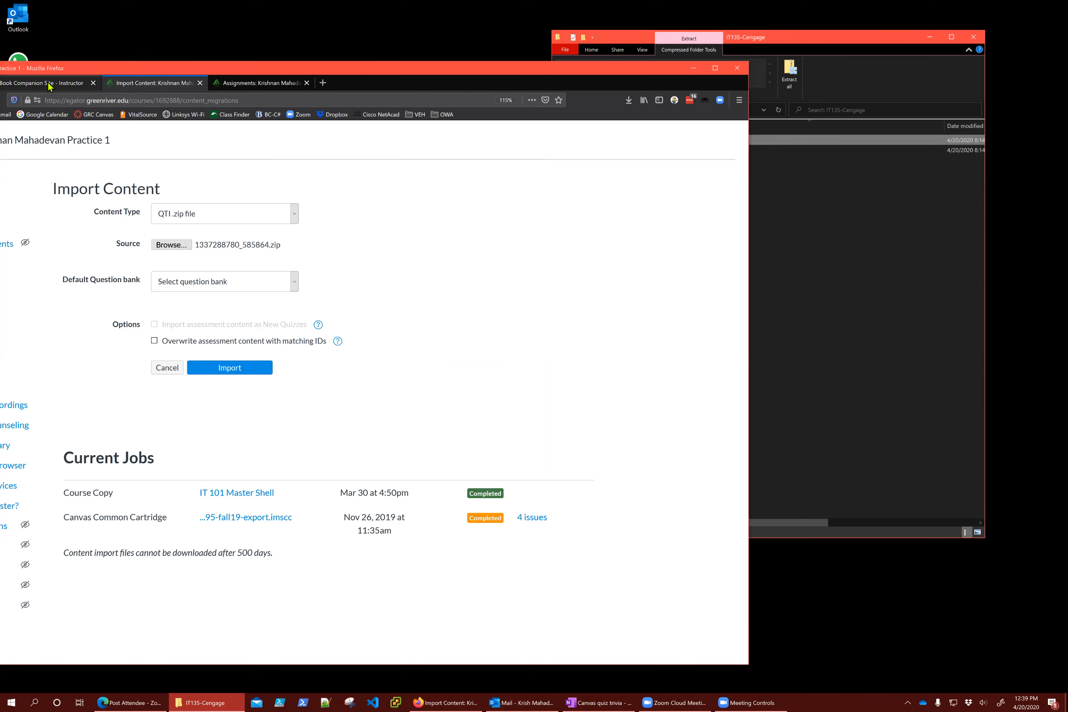
pyautogui.click(203, 288)
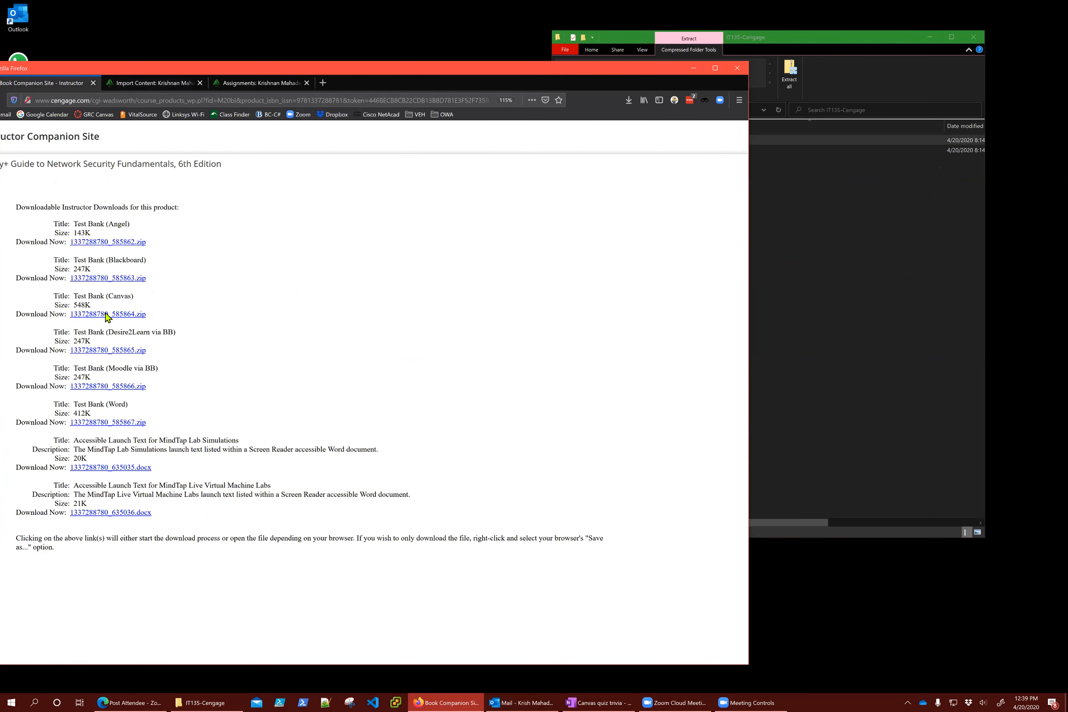
pyautogui.click(772, 174)
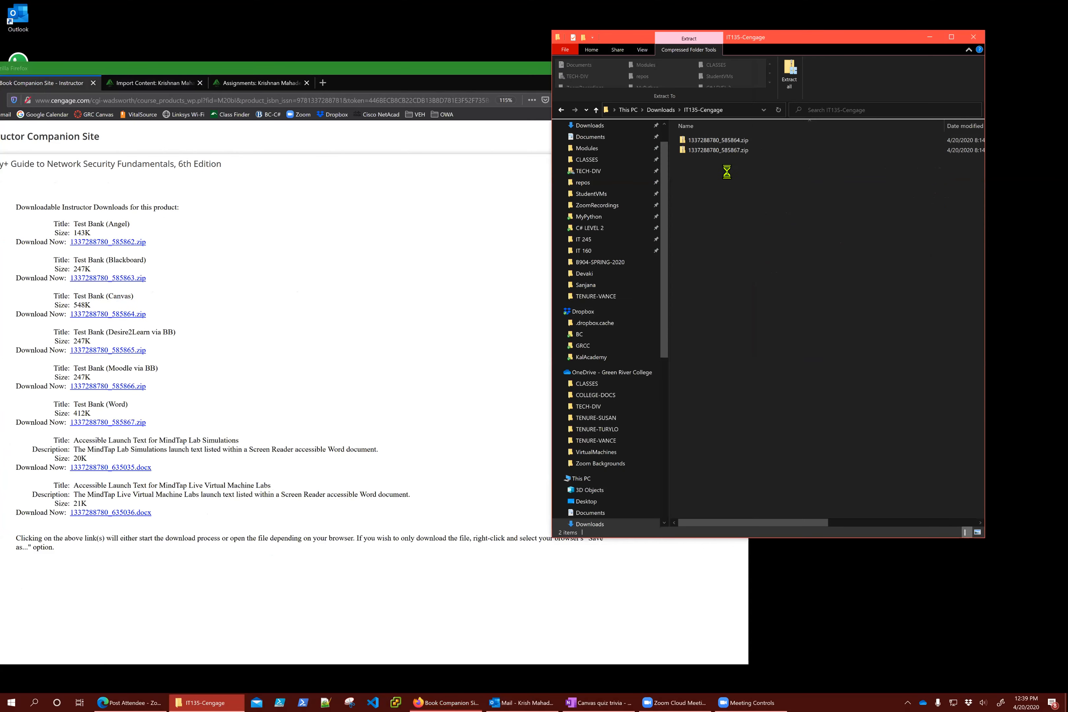
pyautogui.rightClick(719, 140)
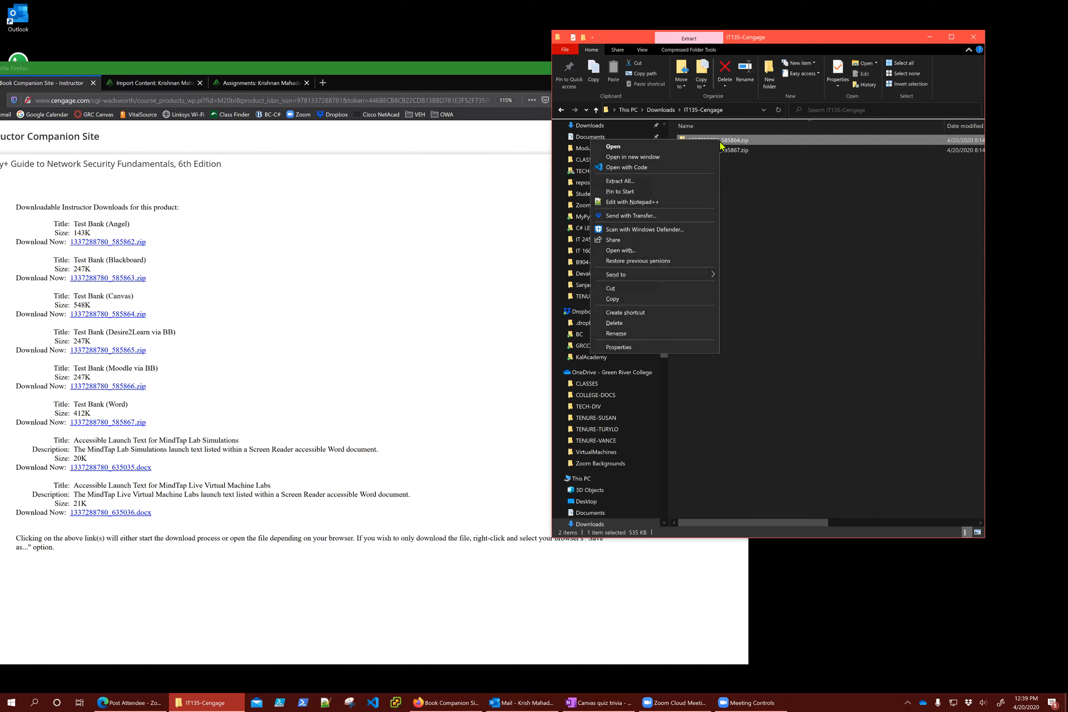
pyautogui.click(628, 181)
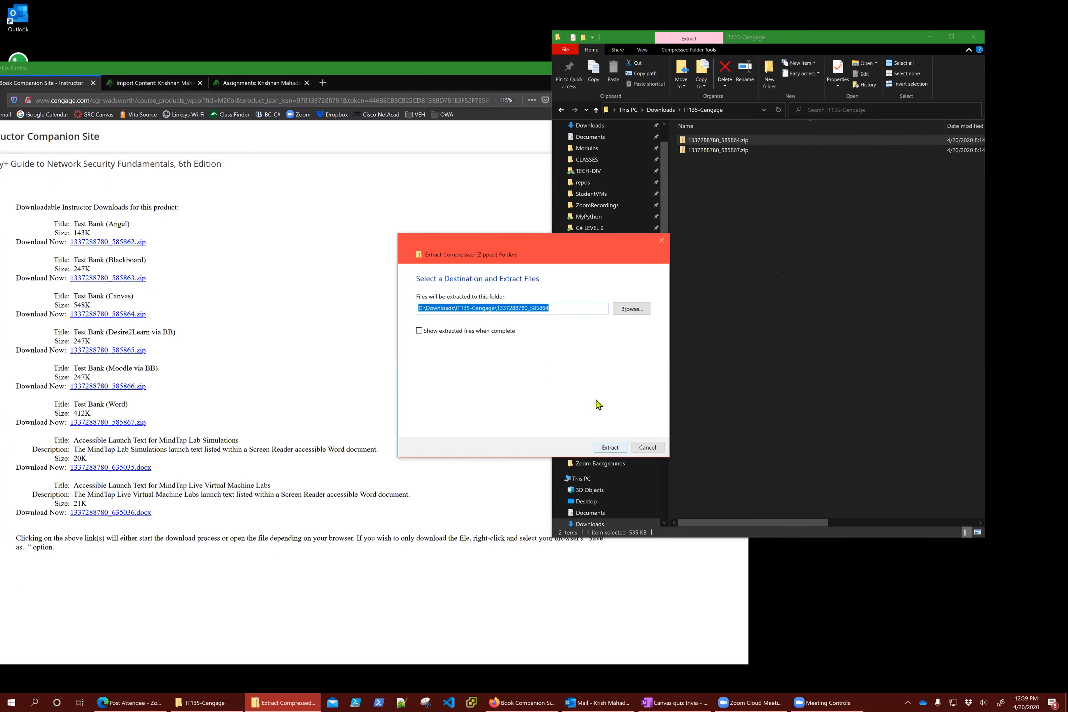
pyautogui.click(572, 311)
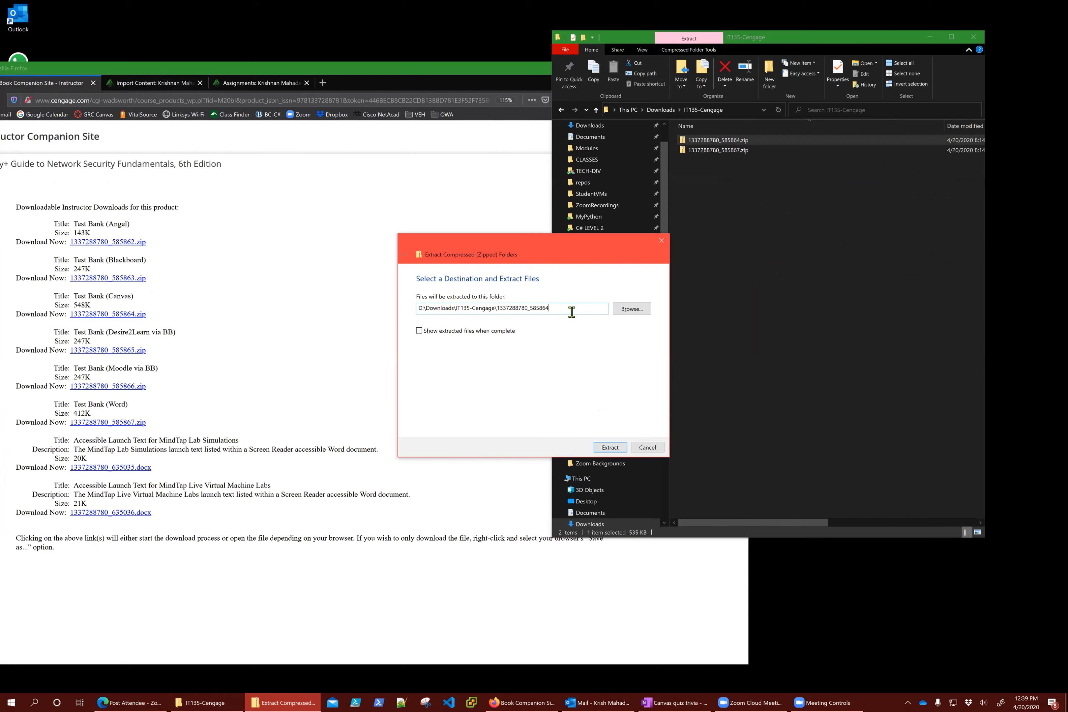
pyautogui.press('BackSpace')
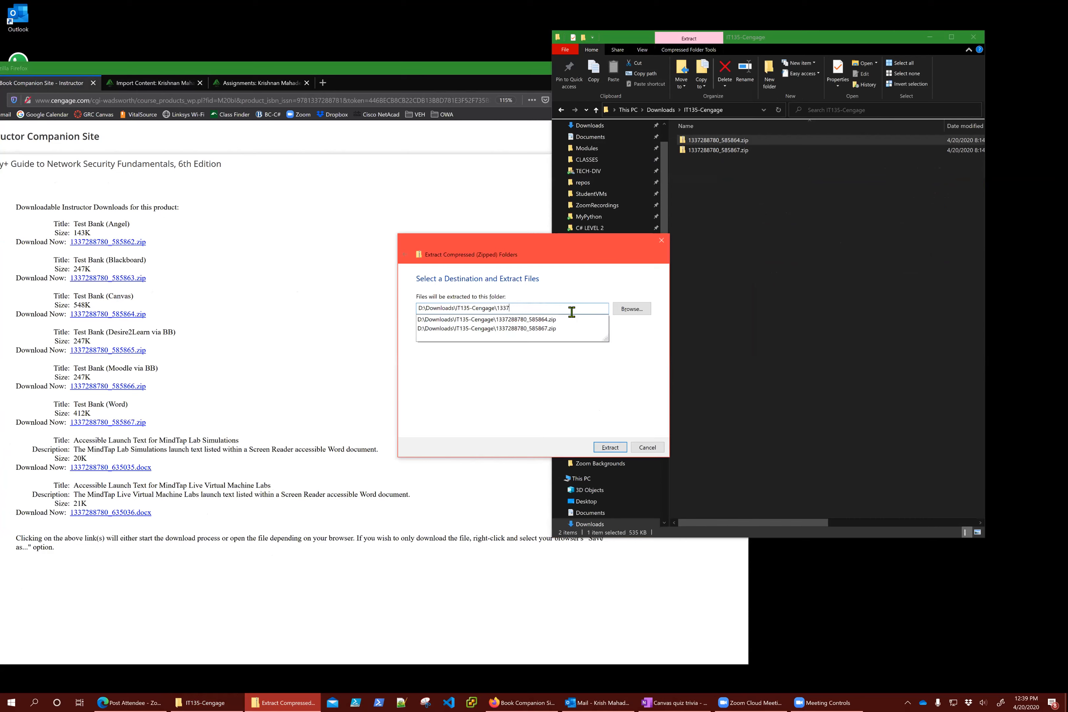
pyautogui.write('IT135-6ed')
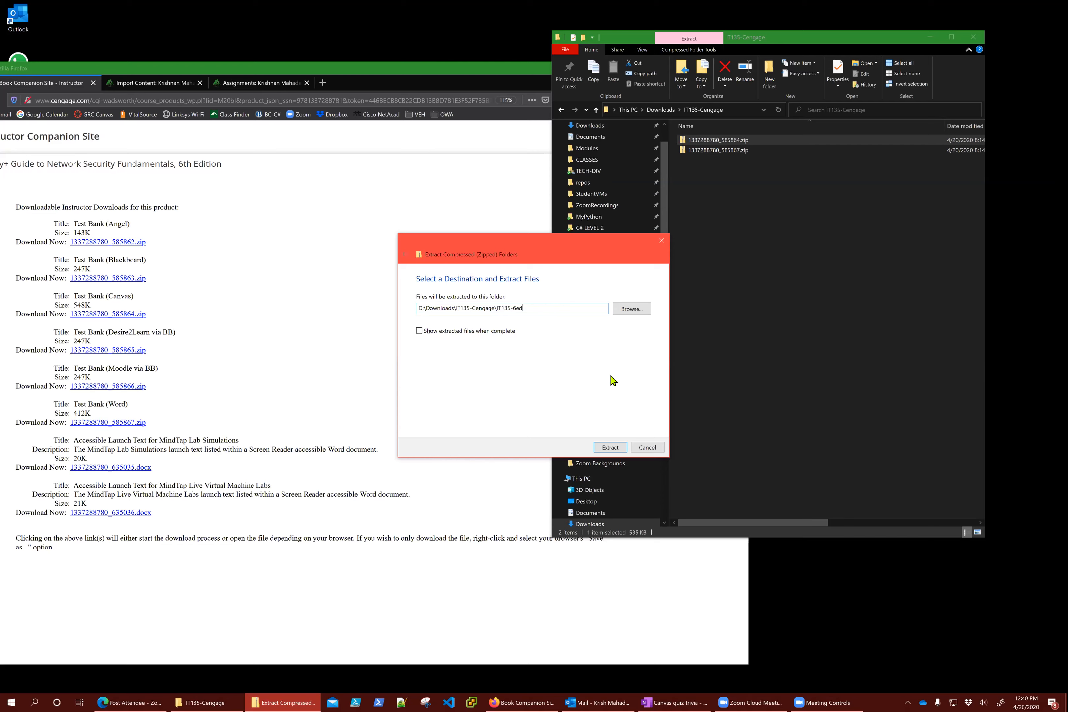
pyautogui.click(601, 450)
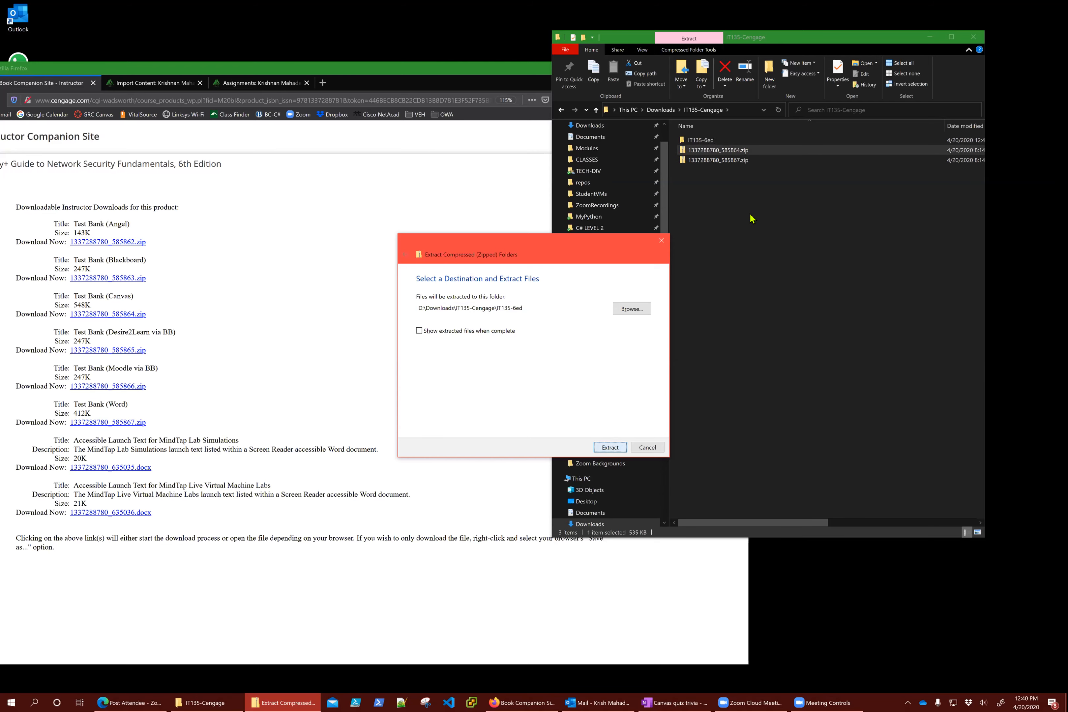
pyautogui.click(649, 447)
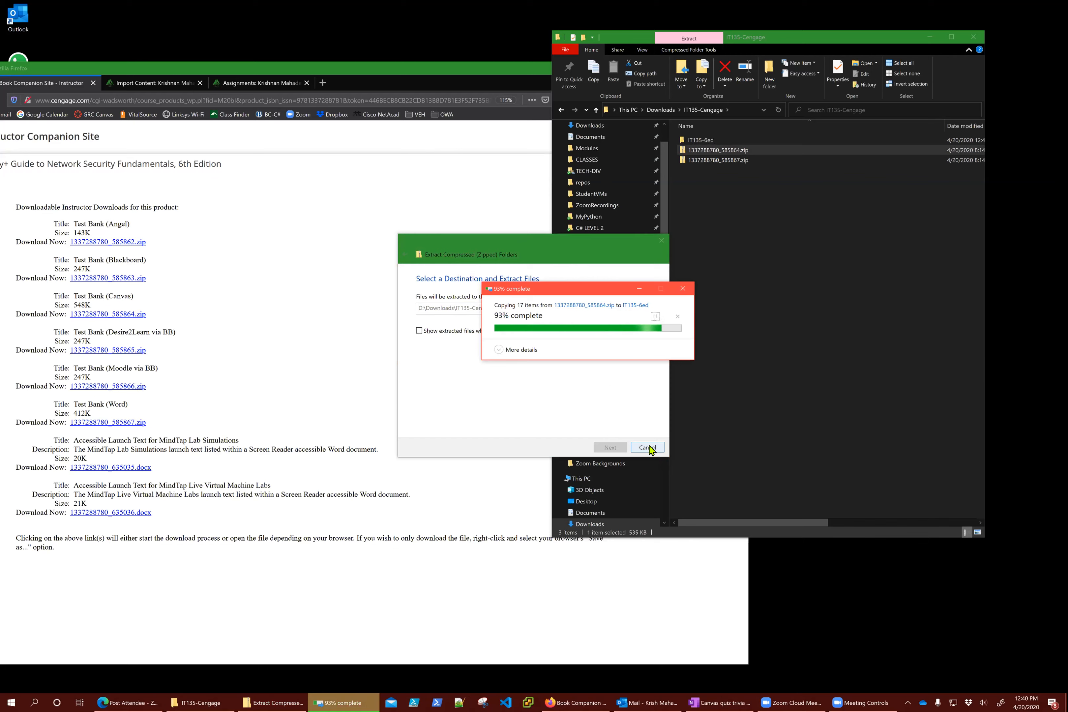
# Open IT135-6ed > Canvas Test Bank, then return to the Canvas course
pyautogui.doubleClick(714, 140)
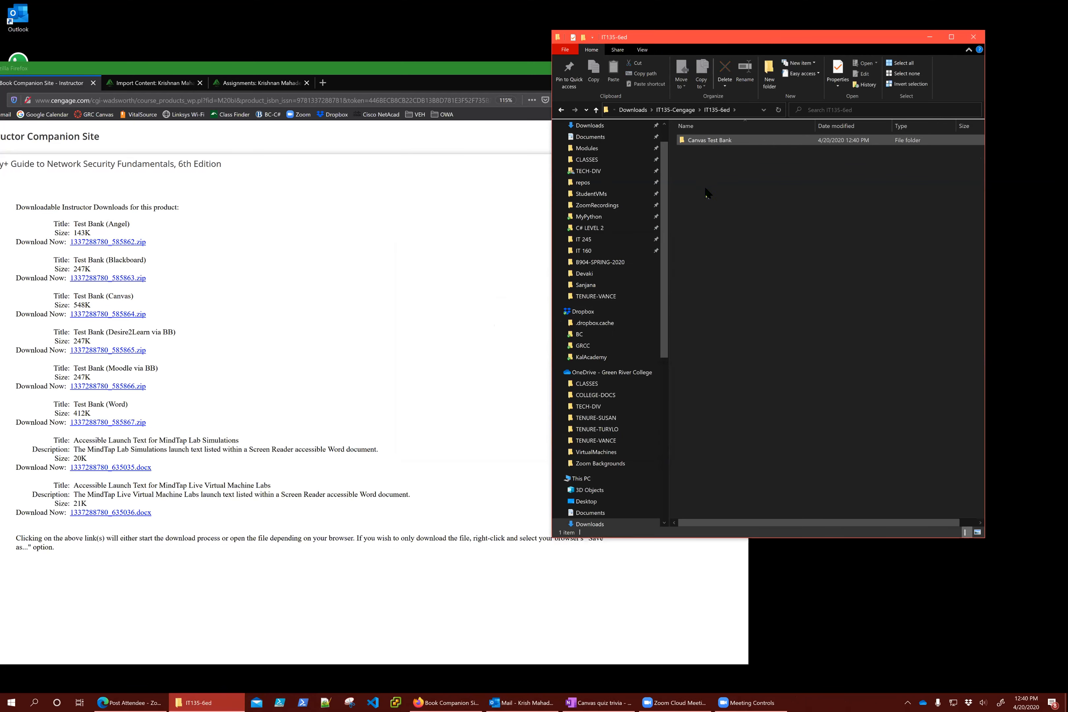
pyautogui.doubleClick(708, 142)
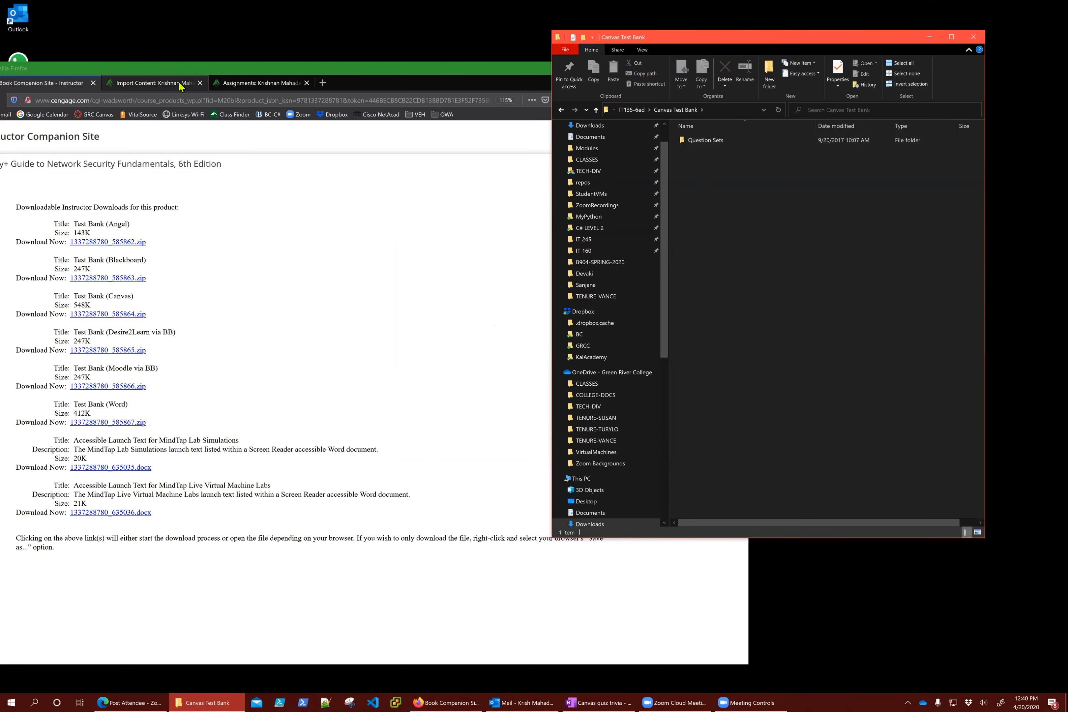
pyautogui.click(249, 82)
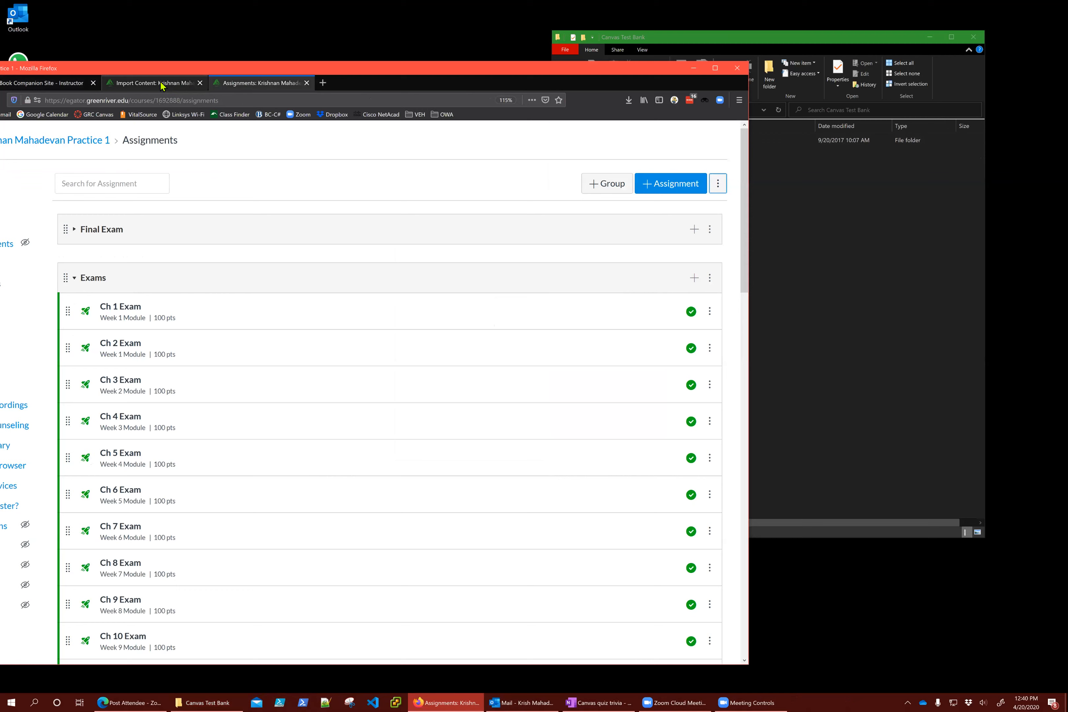
# Replace the import source with Chapter_1__Introduction_to_Security.zip from IT135-6ed's Question Sets
pyautogui.click(162, 85)
pyautogui.click(173, 246)
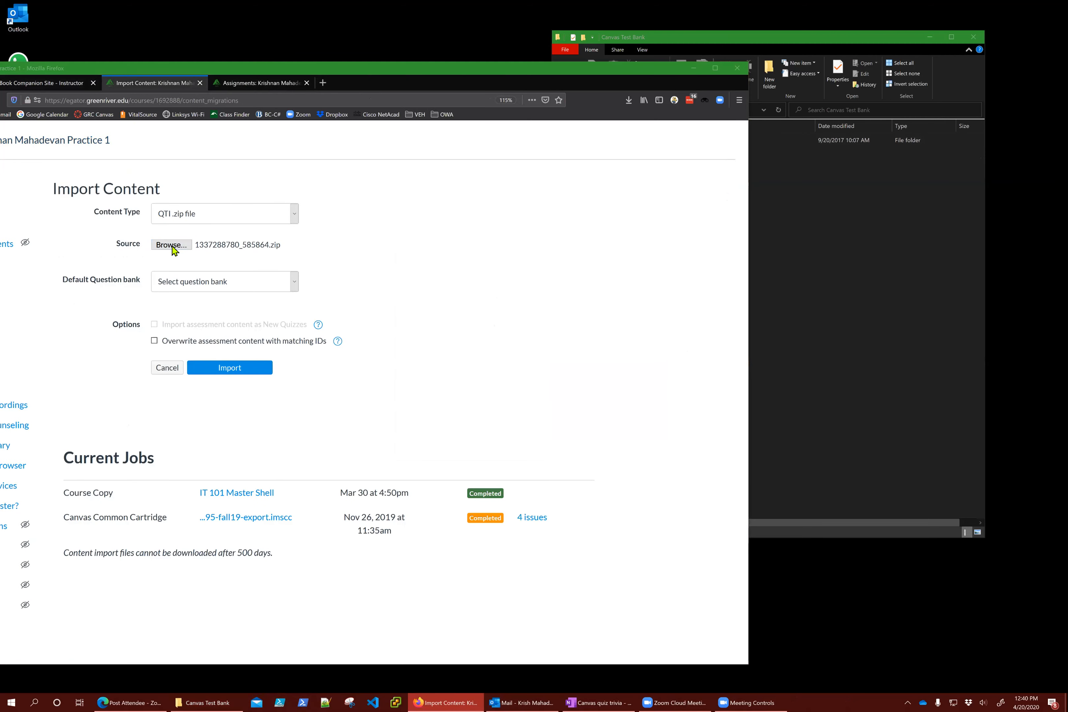
pyautogui.click(111, 141)
pyautogui.doubleClick(110, 141)
pyautogui.doubleClick(110, 142)
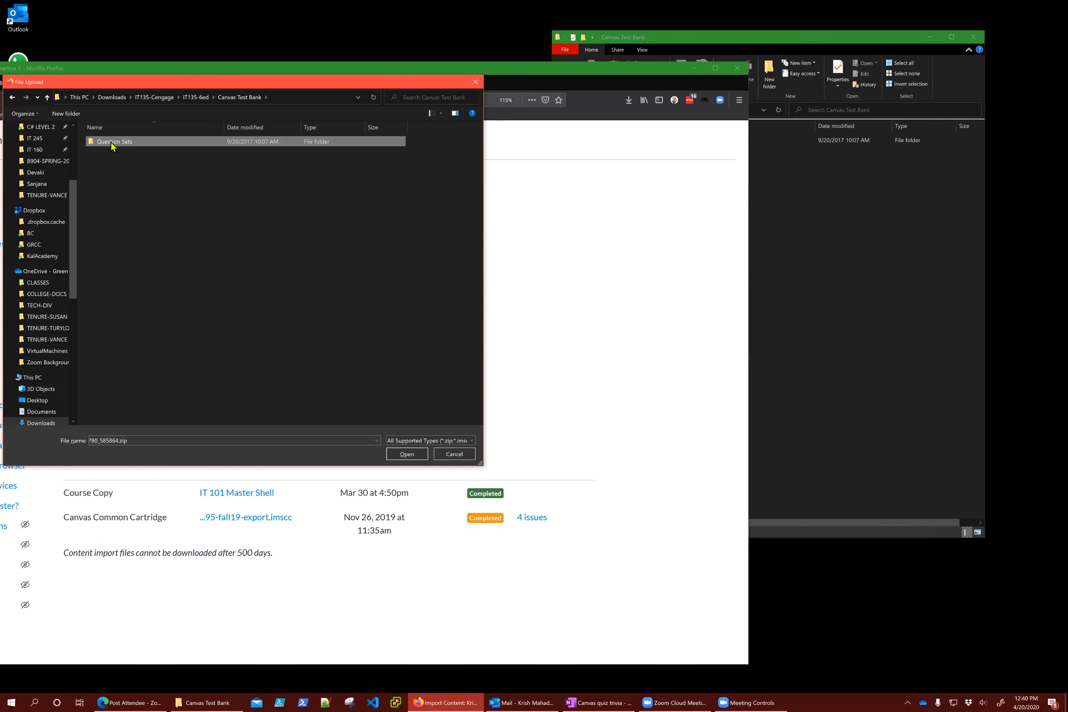
pyautogui.doubleClick(110, 141)
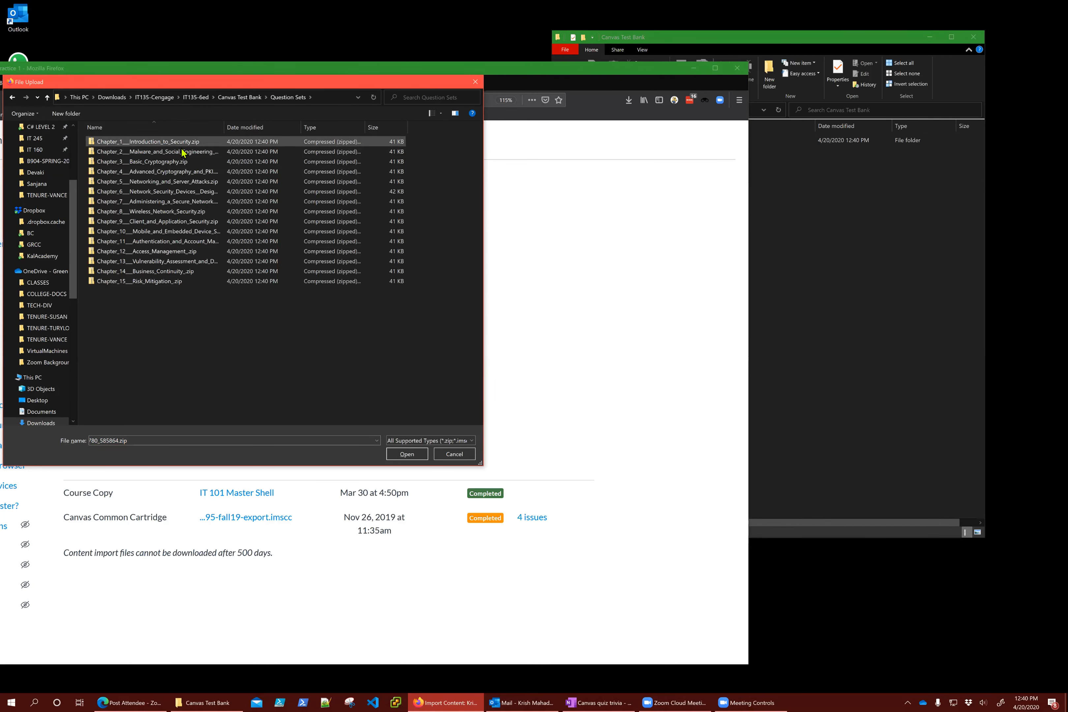
pyautogui.click(154, 142)
pyautogui.click(407, 454)
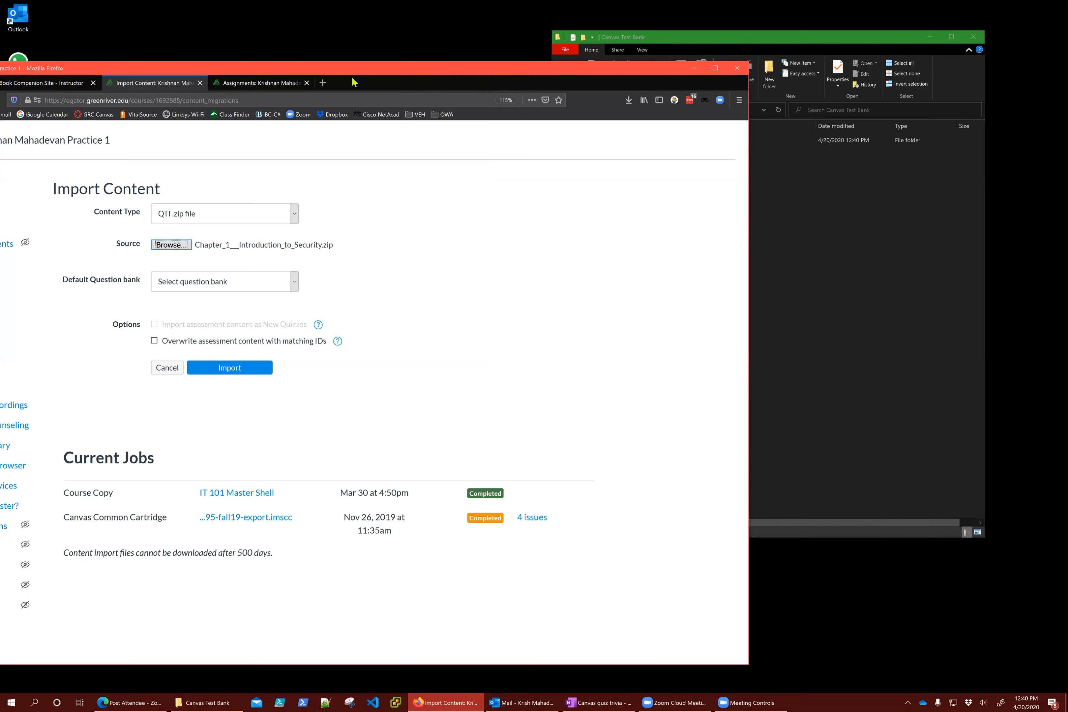
# Import the Chapter 1 questions into TestQuestionBank-Ch1 as the default bank
pyautogui.moveTo(368, 68); pyautogui.dragTo(510, 26)
pyautogui.click(402, 238)
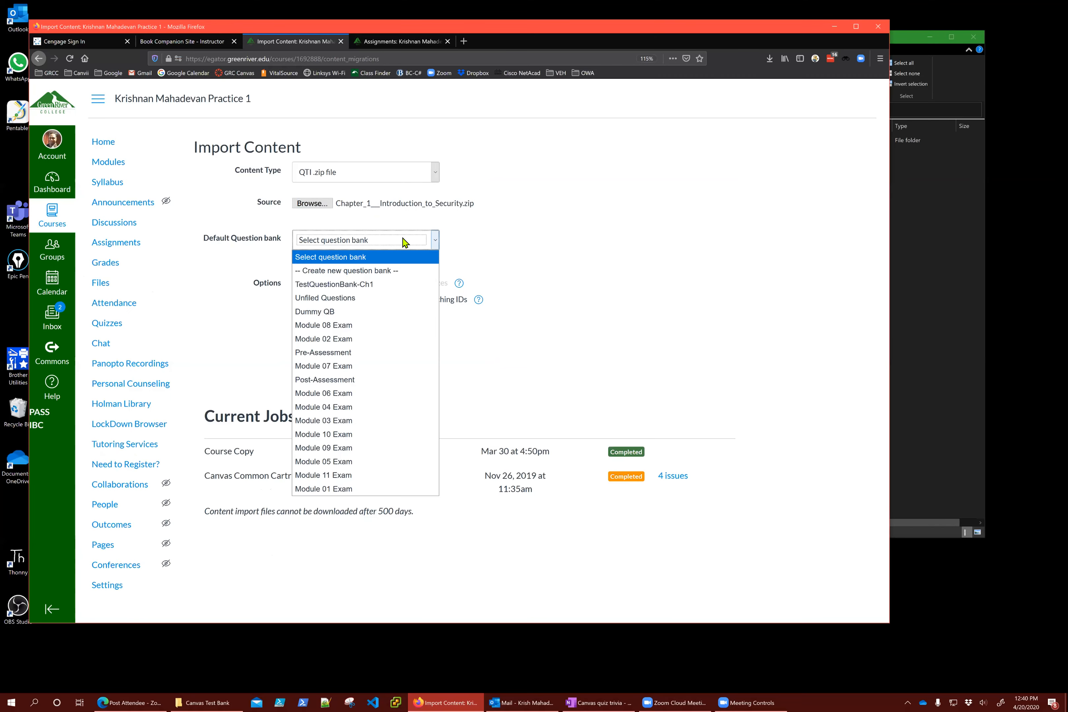
pyautogui.click(370, 284)
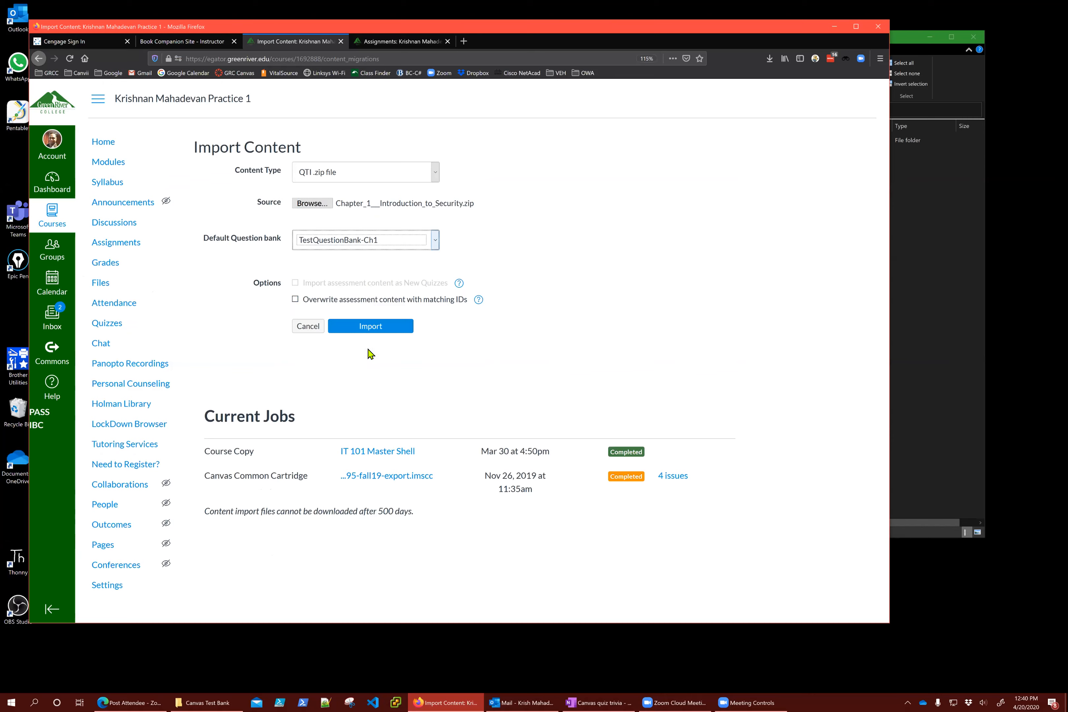
pyautogui.click(363, 327)
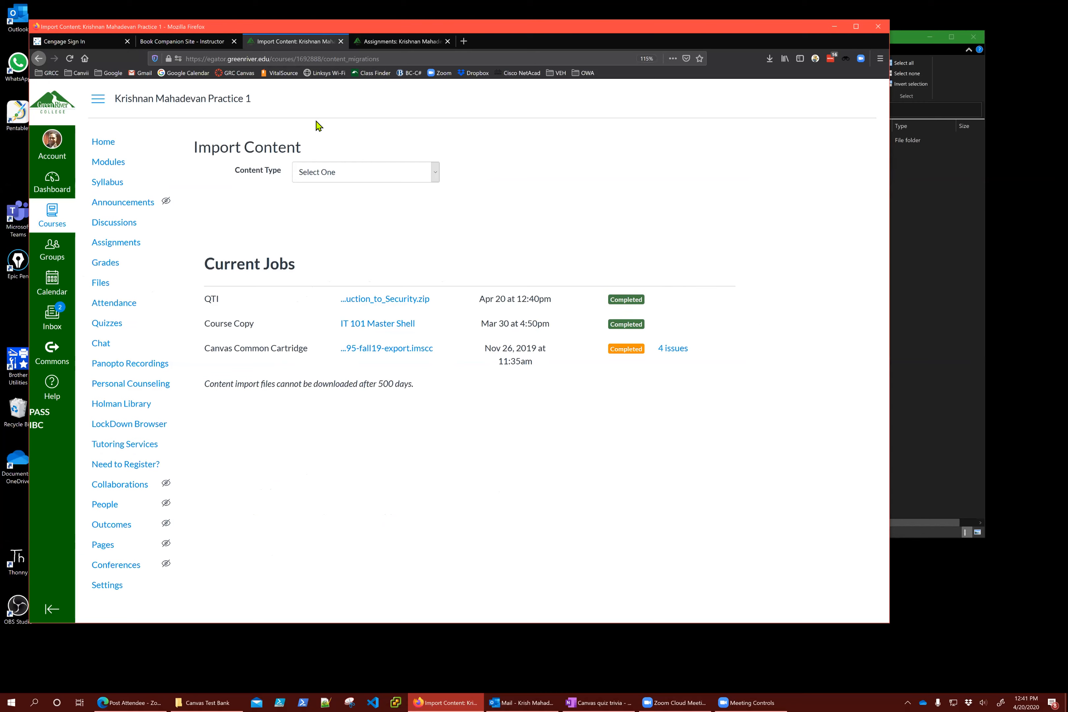
# Open My Dummy Quiz from the Quizzes list and show its two 2-point questions
pyautogui.click(405, 41)
pyautogui.click(327, 40)
pyautogui.click(106, 325)
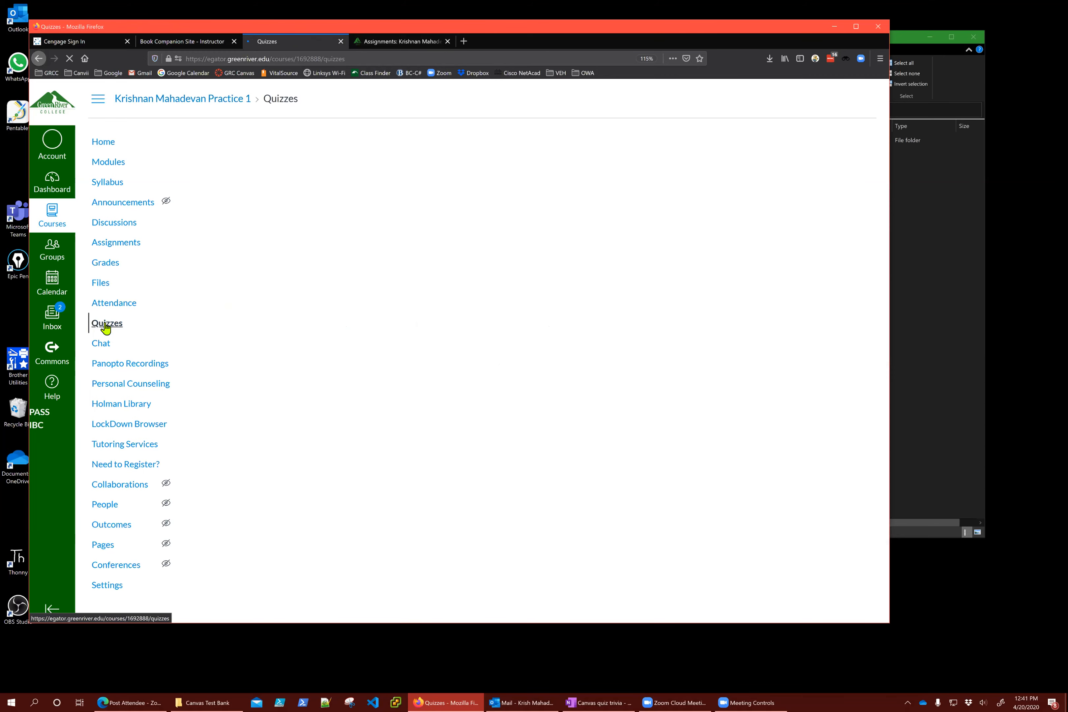
pyautogui.scroll(-5, 436, 428)
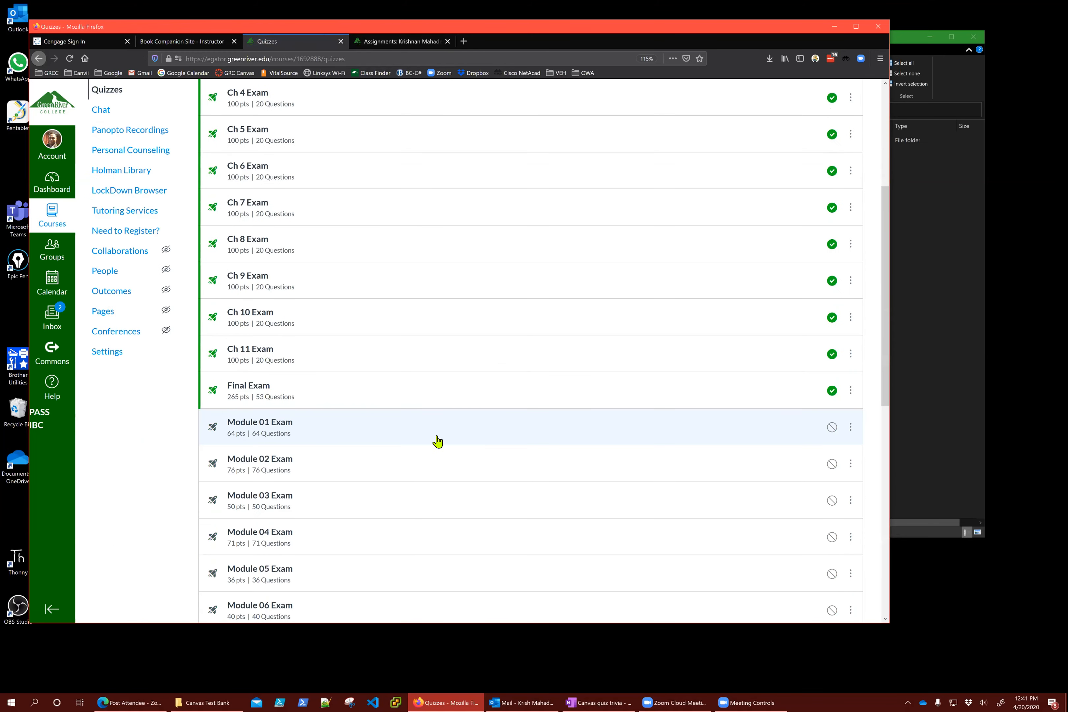
pyautogui.scroll(-10, 372, 420)
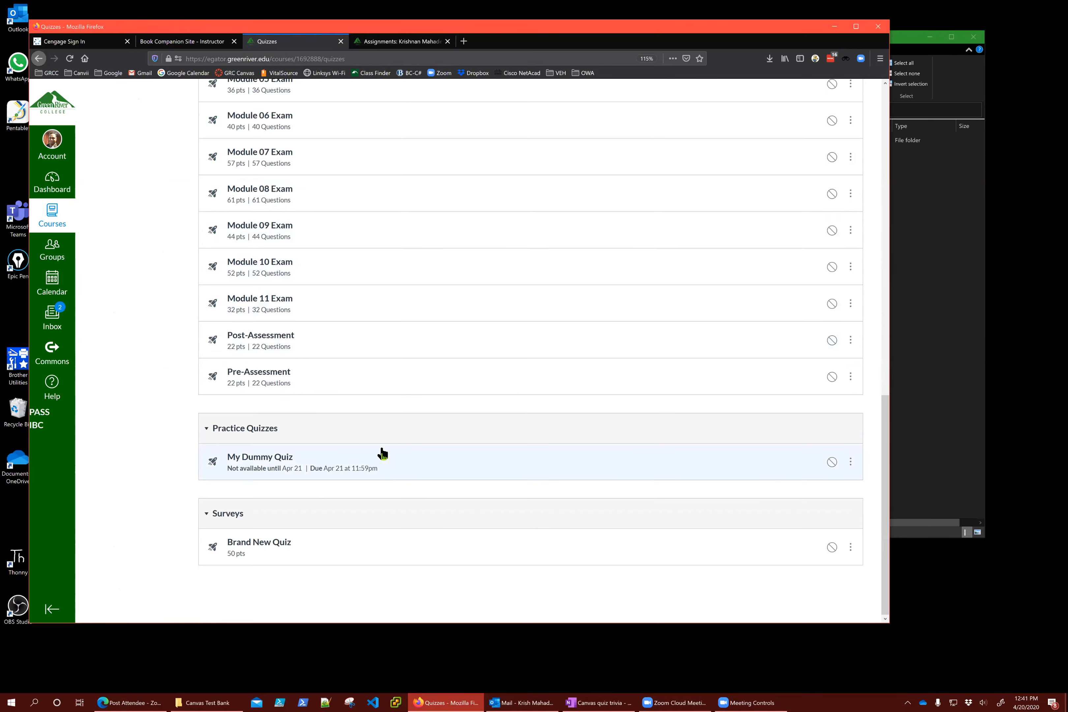
pyautogui.click(280, 461)
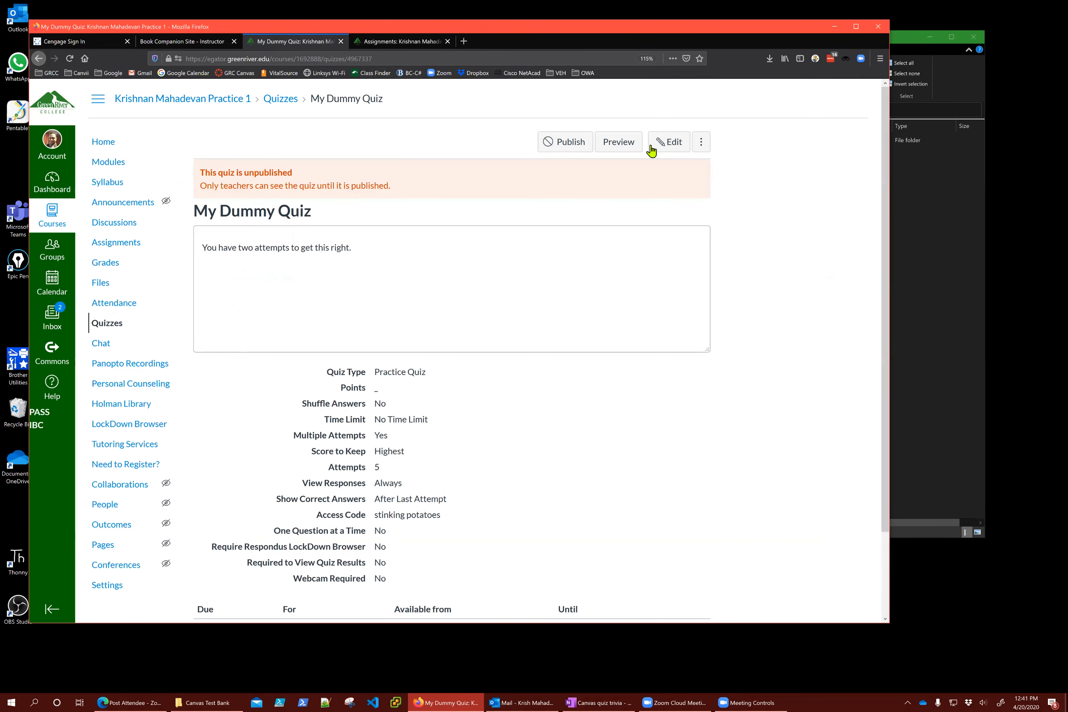
pyautogui.click(672, 148)
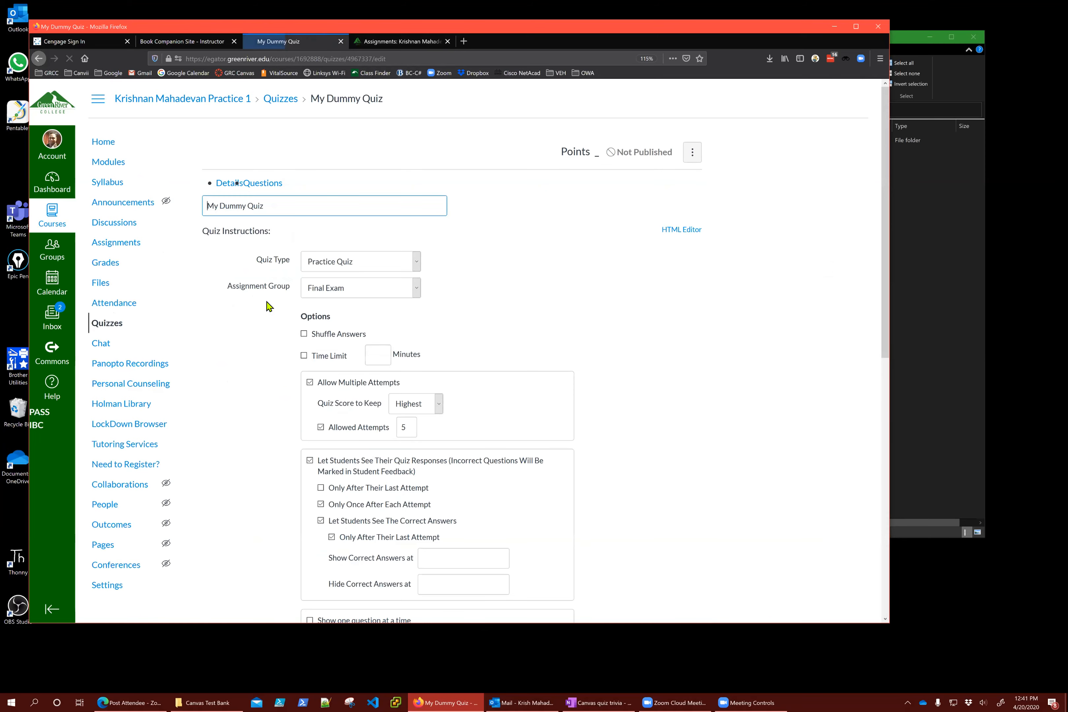
pyautogui.click(278, 188)
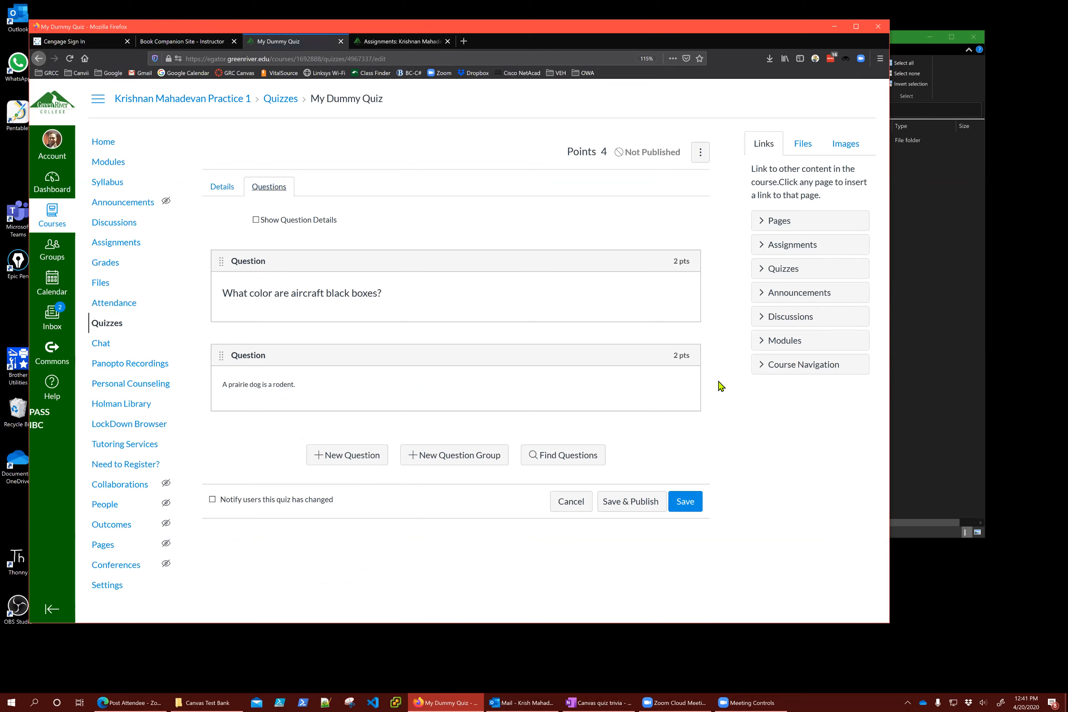
# Open Find Questions for My Dummy Quiz and select the TestQuestionBank-Ch1 bank
pyautogui.click(582, 458)
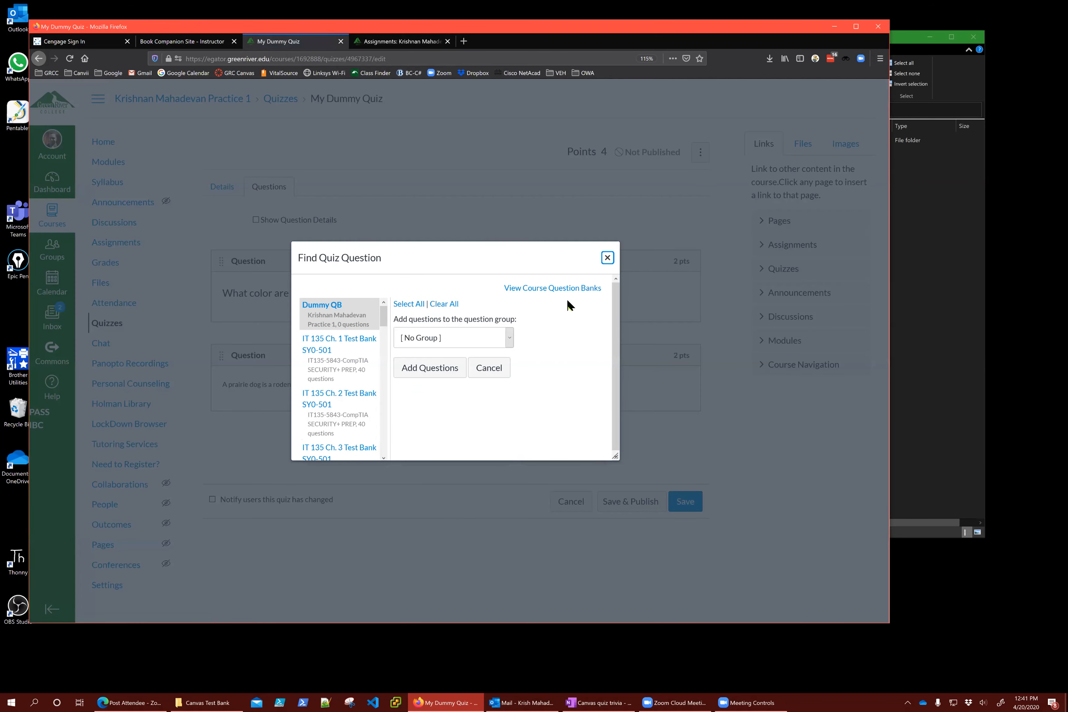
pyautogui.moveTo(528, 246); pyautogui.dragTo(546, 112)
pyautogui.moveTo(384, 183); pyautogui.dragTo(381, 315)
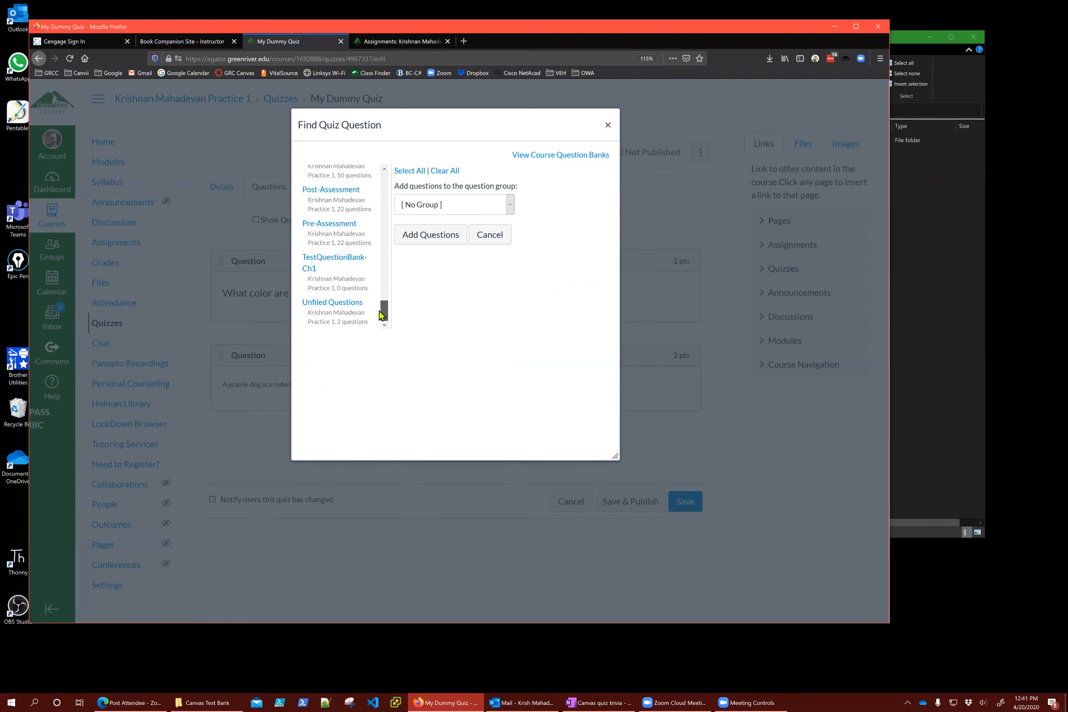
pyautogui.click(331, 265)
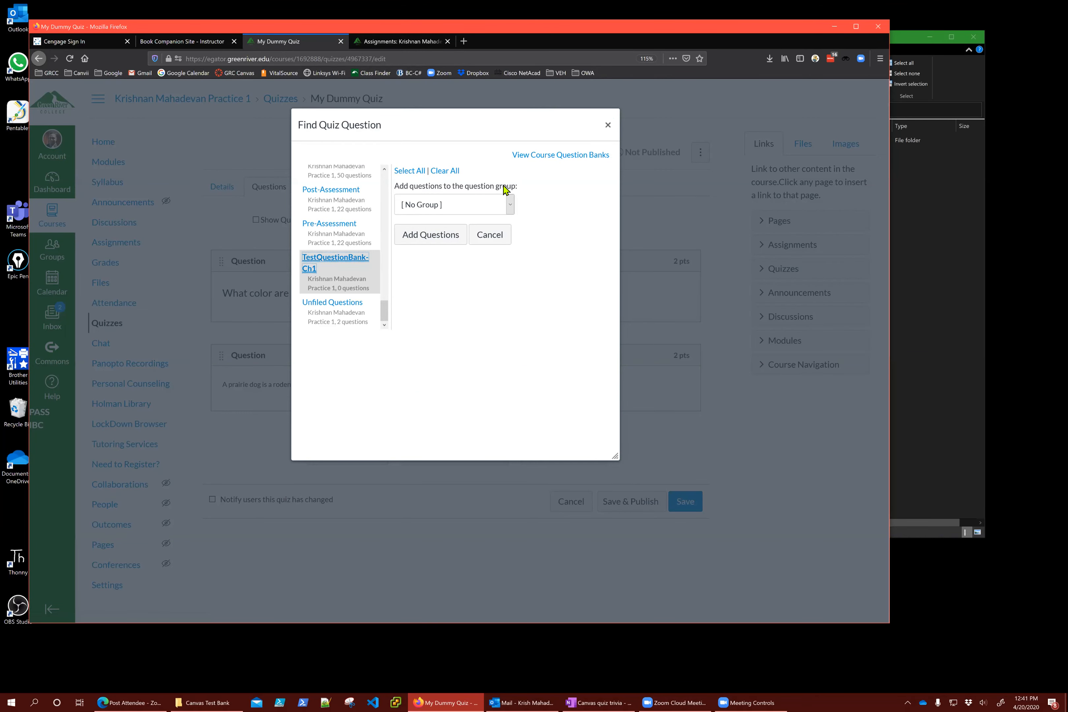
pyautogui.moveTo(491, 126); pyautogui.dragTo(760, 140)
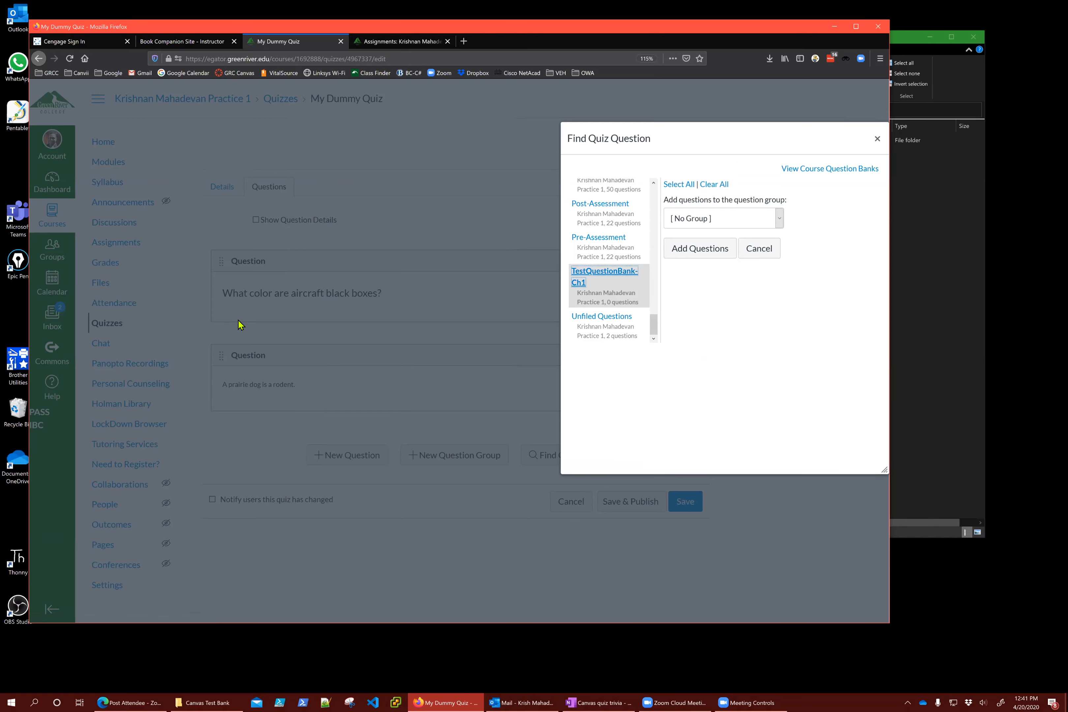
# Create a new group IT135-Chap1 picking 15 questions at 2 points each, and add the questions
pyautogui.click(742, 227)
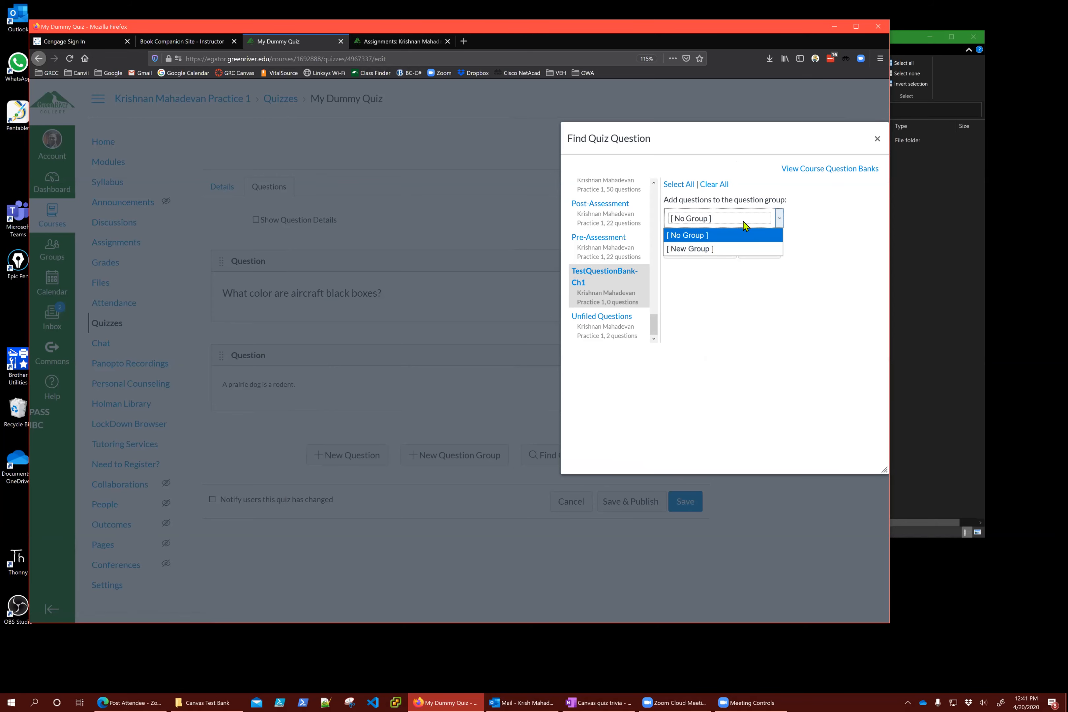
pyautogui.click(700, 249)
pyautogui.click(454, 332)
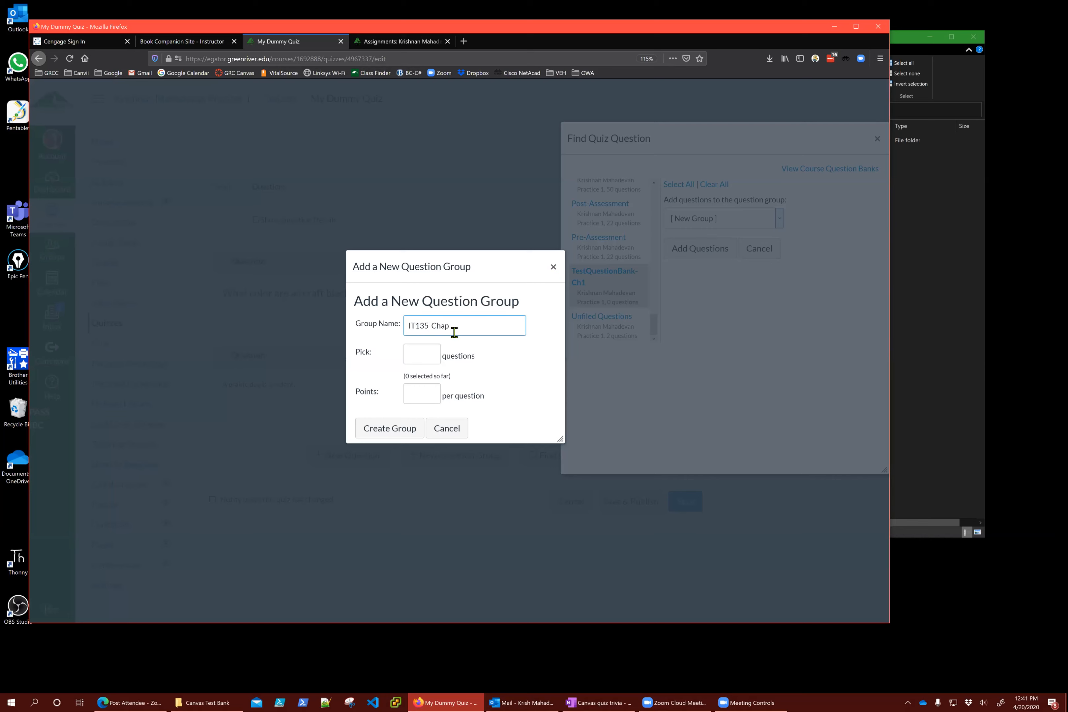
pyautogui.click(428, 356)
pyautogui.press('Tab')
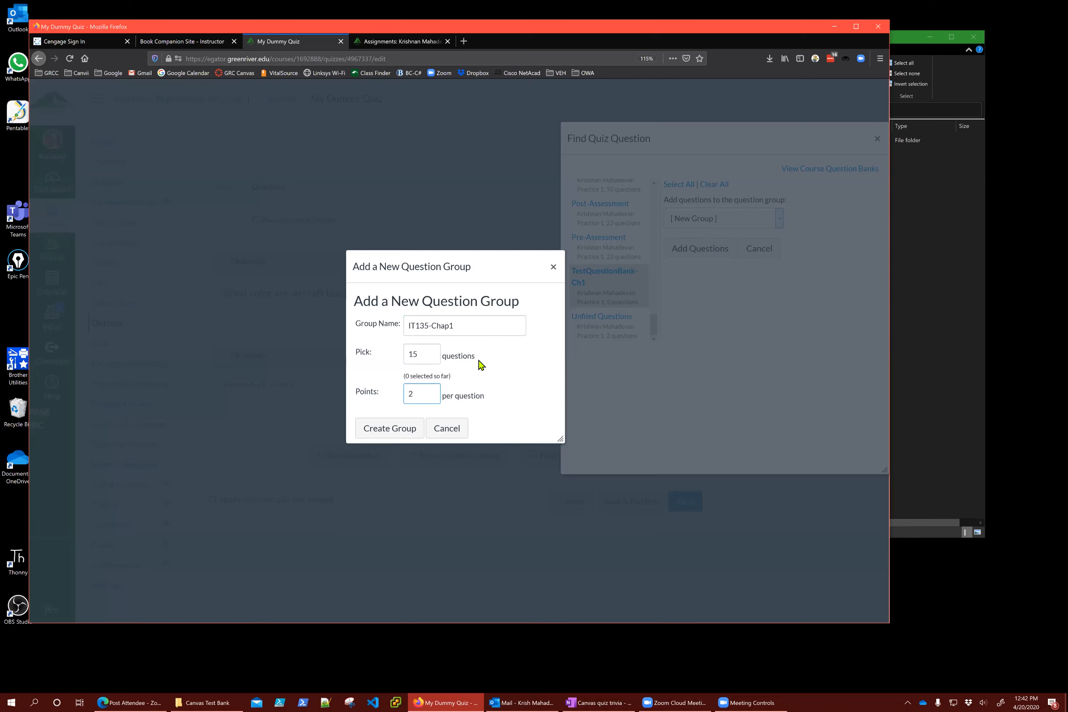
pyautogui.click(411, 430)
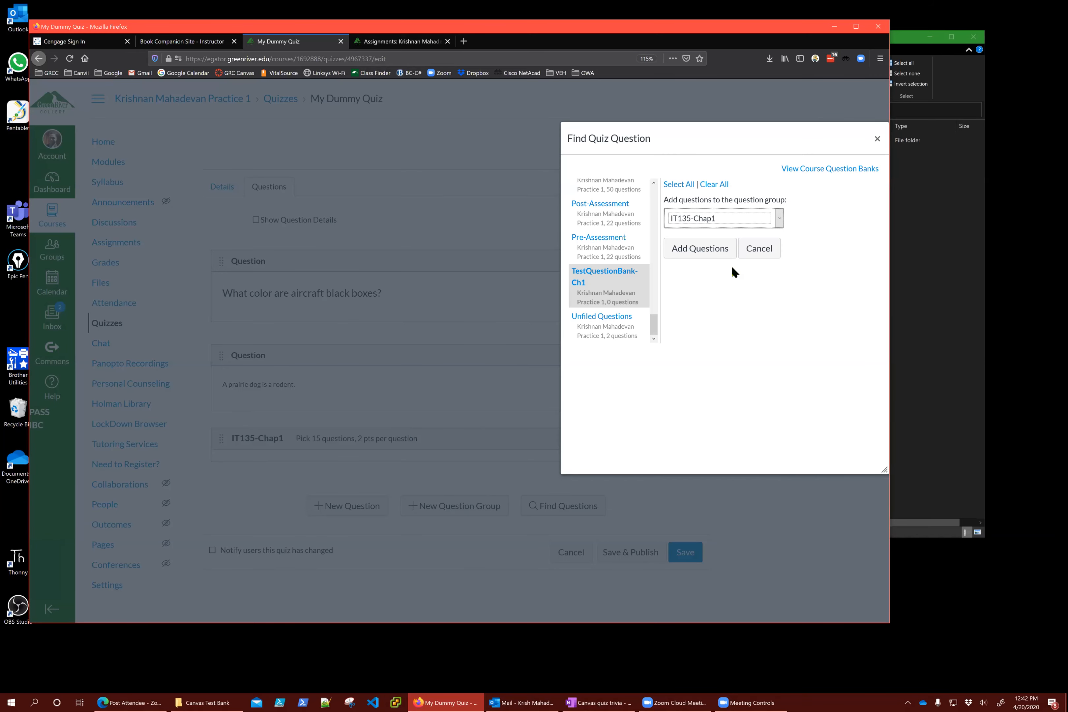
pyautogui.click(709, 255)
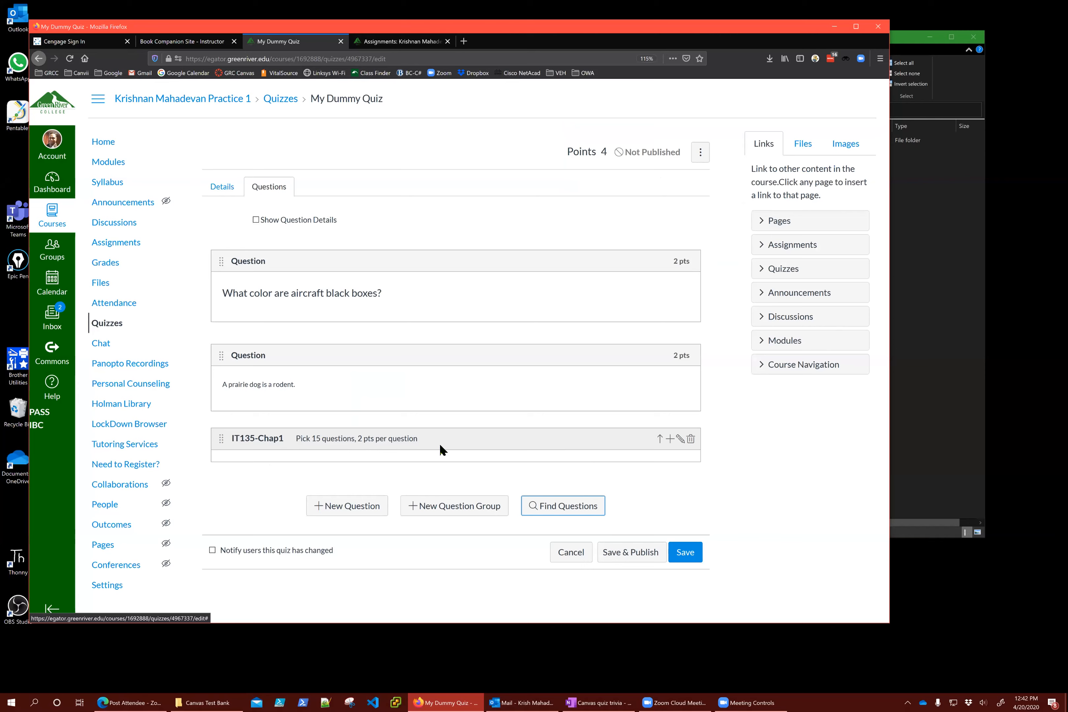
# Save and publish My Dummy Quiz despite the section warning, checking its 34-point total
pyautogui.press('Tab')
pyautogui.press('Tab')
pyautogui.press('Tab')
pyautogui.press('Return')
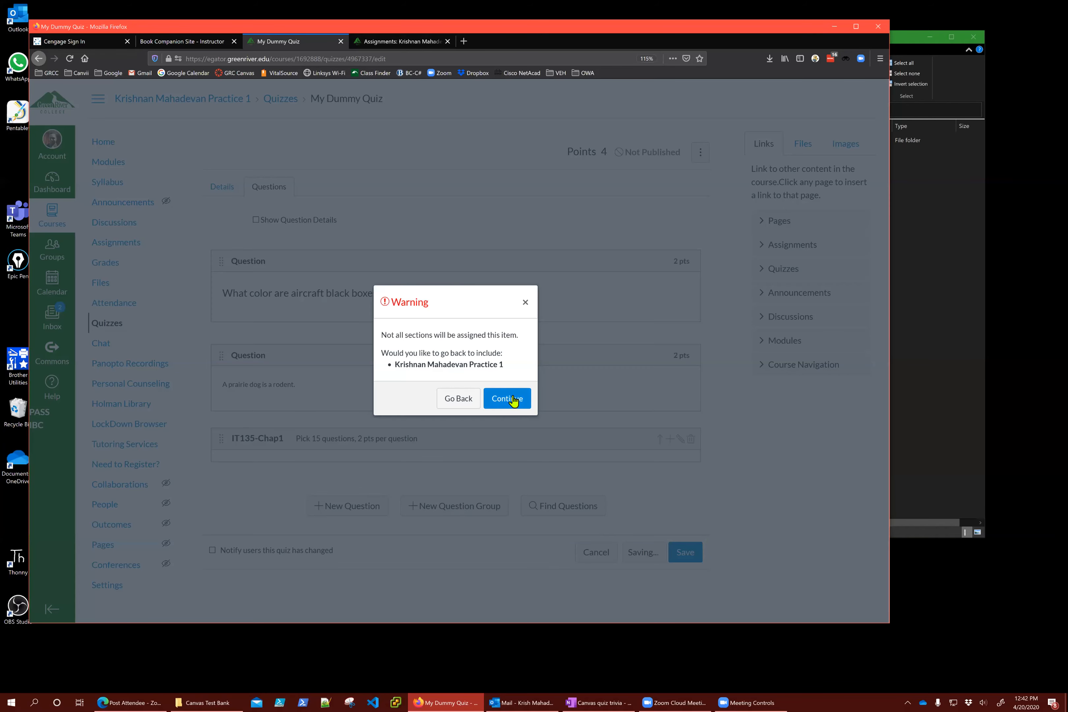
pyautogui.click(514, 399)
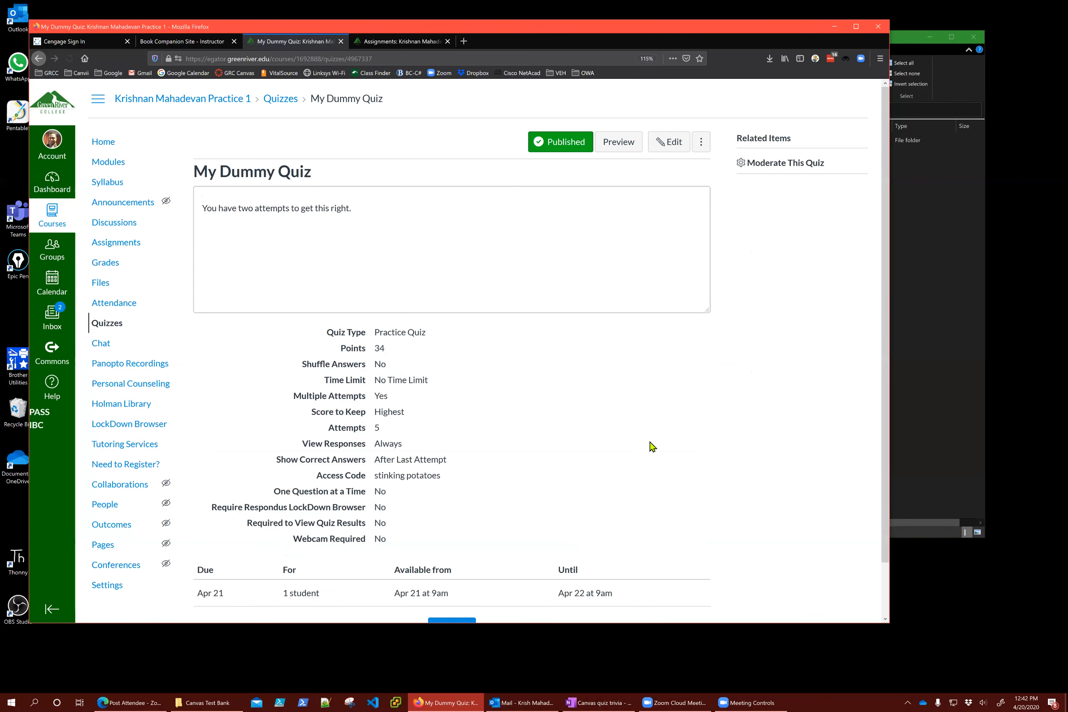
pyautogui.scroll(-1, 640, 318)
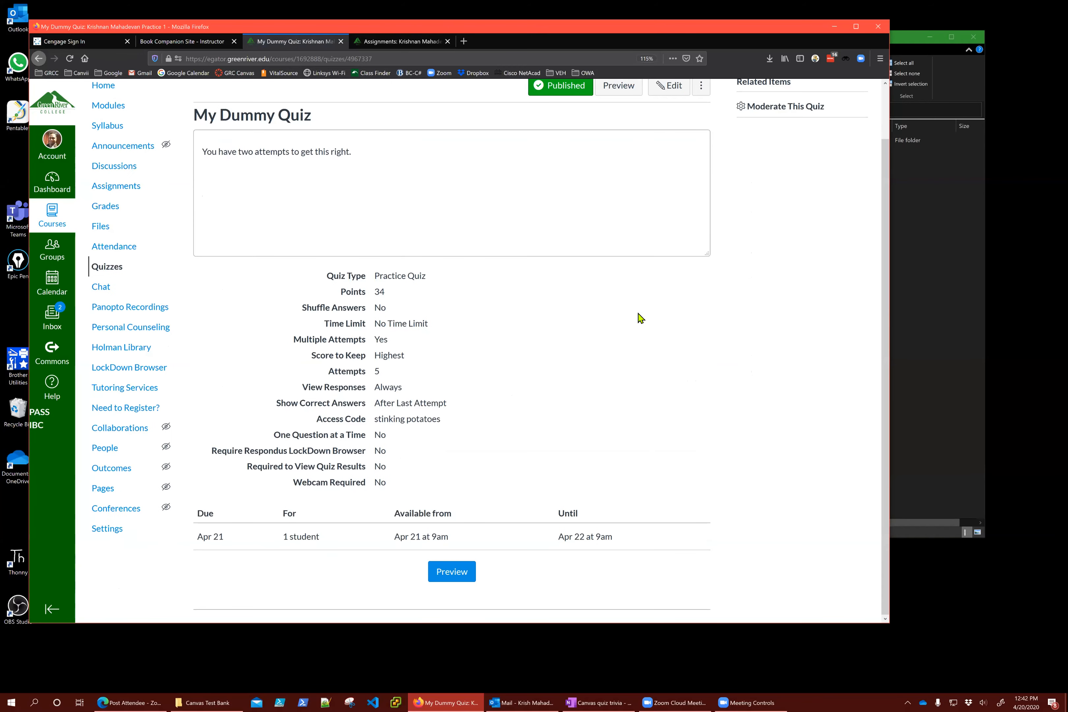
pyautogui.doubleClick(381, 292)
pyautogui.scroll(2, 552, 252)
# Reopen the quiz's Questions for editing, then go up a folder in File Explorer
pyautogui.click(666, 142)
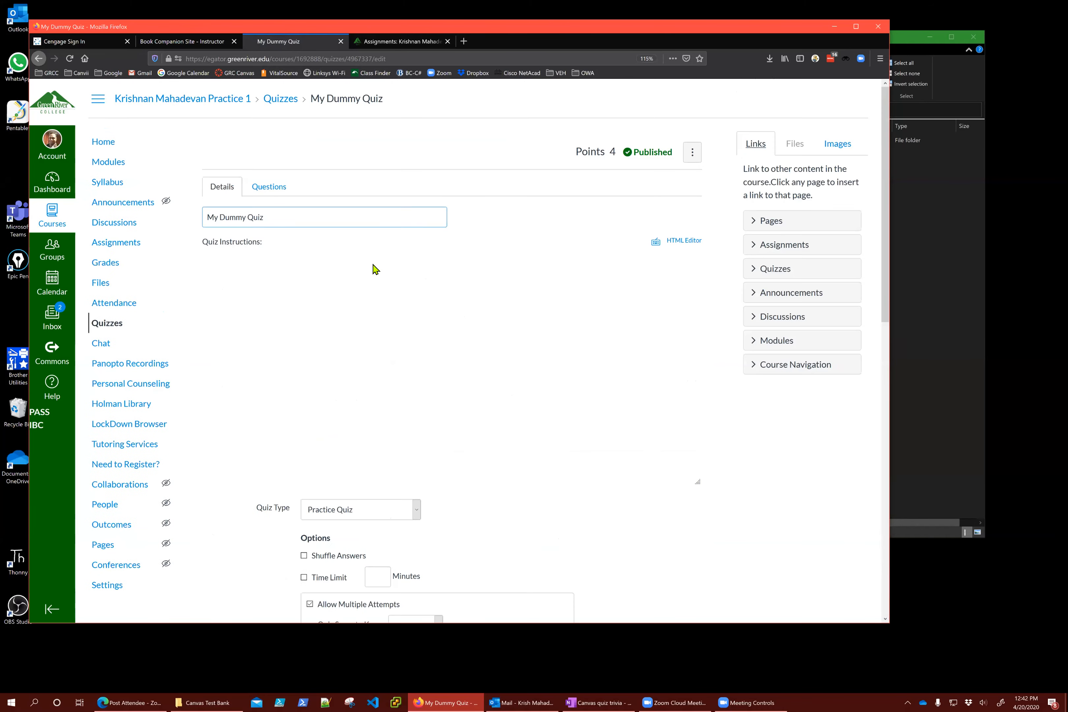
pyautogui.click(271, 188)
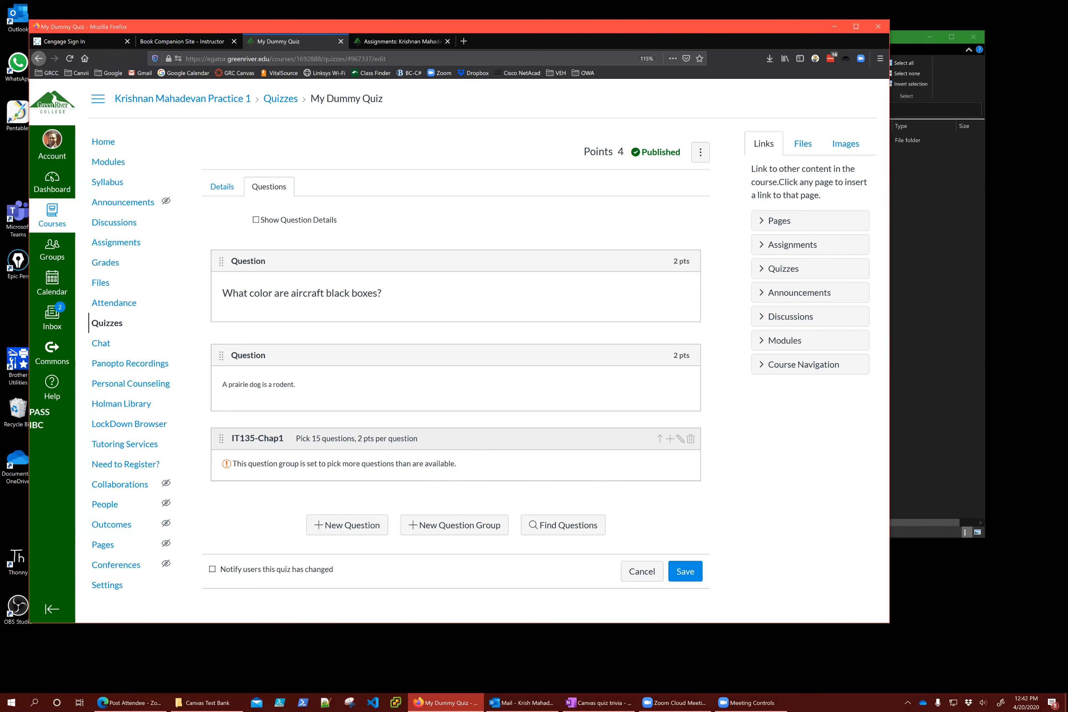
pyautogui.hotkey('alt', 'Tab')
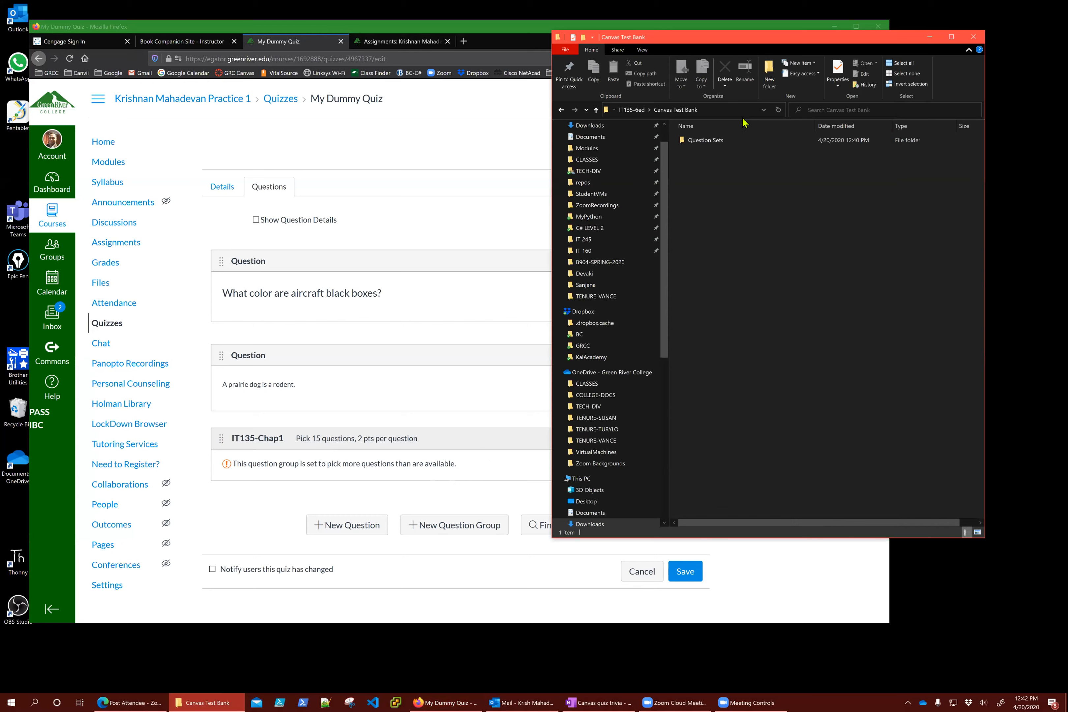
pyautogui.click(597, 110)
pyautogui.click(597, 110)
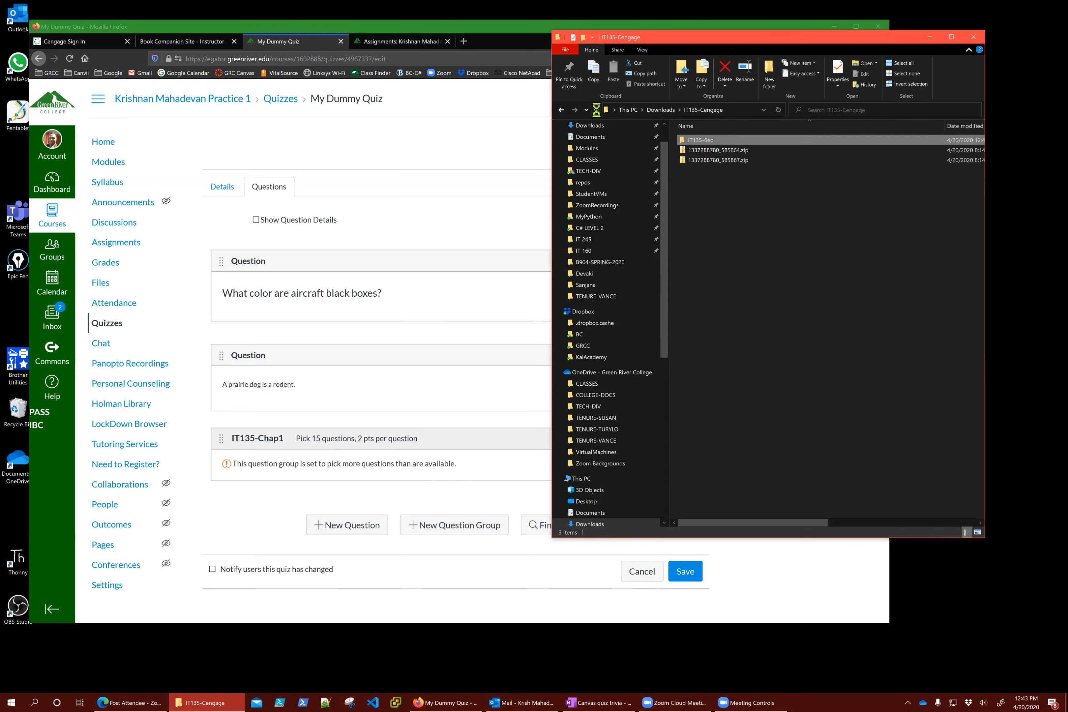
pyautogui.click(719, 160)
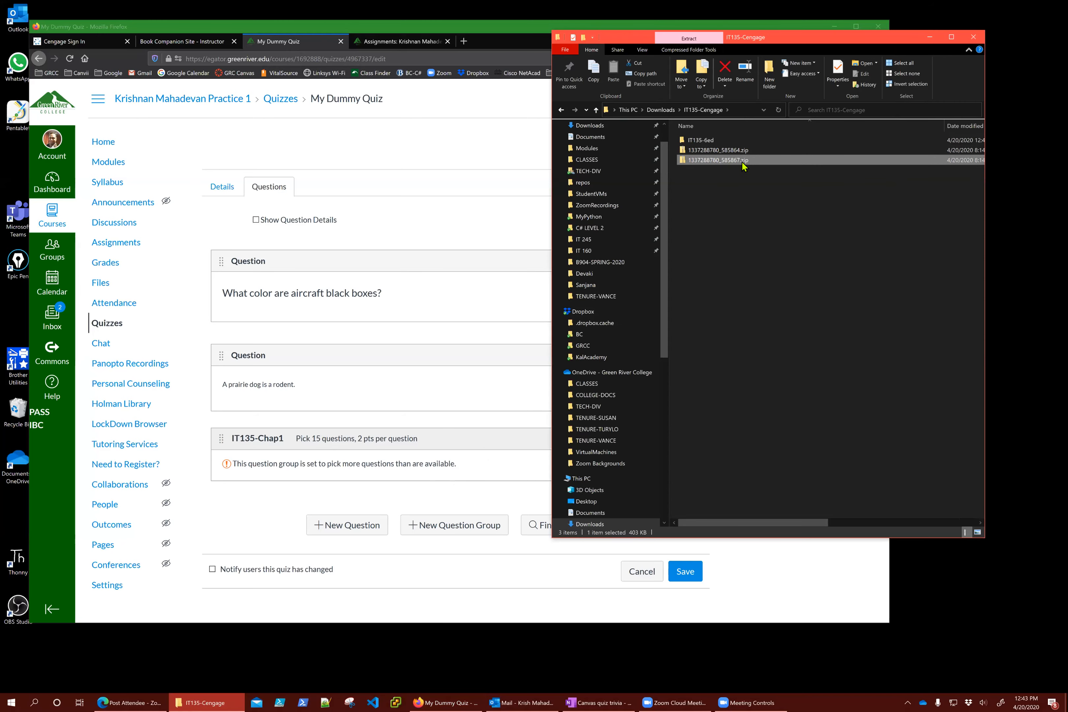
pyautogui.click(177, 46)
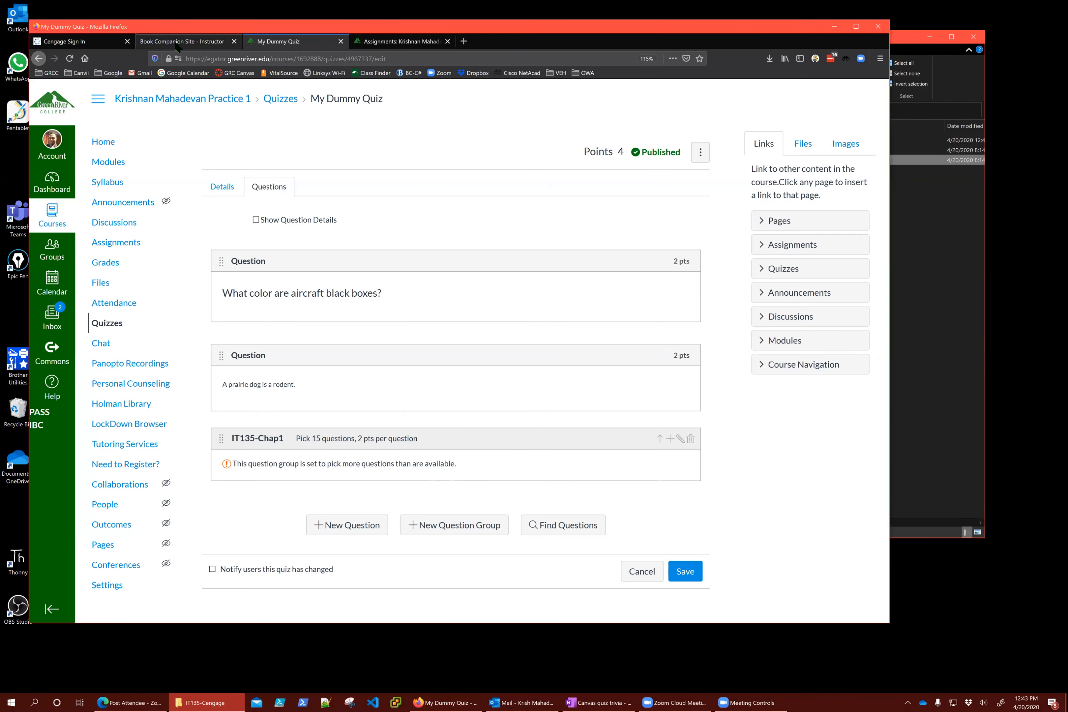
pyautogui.click(177, 41)
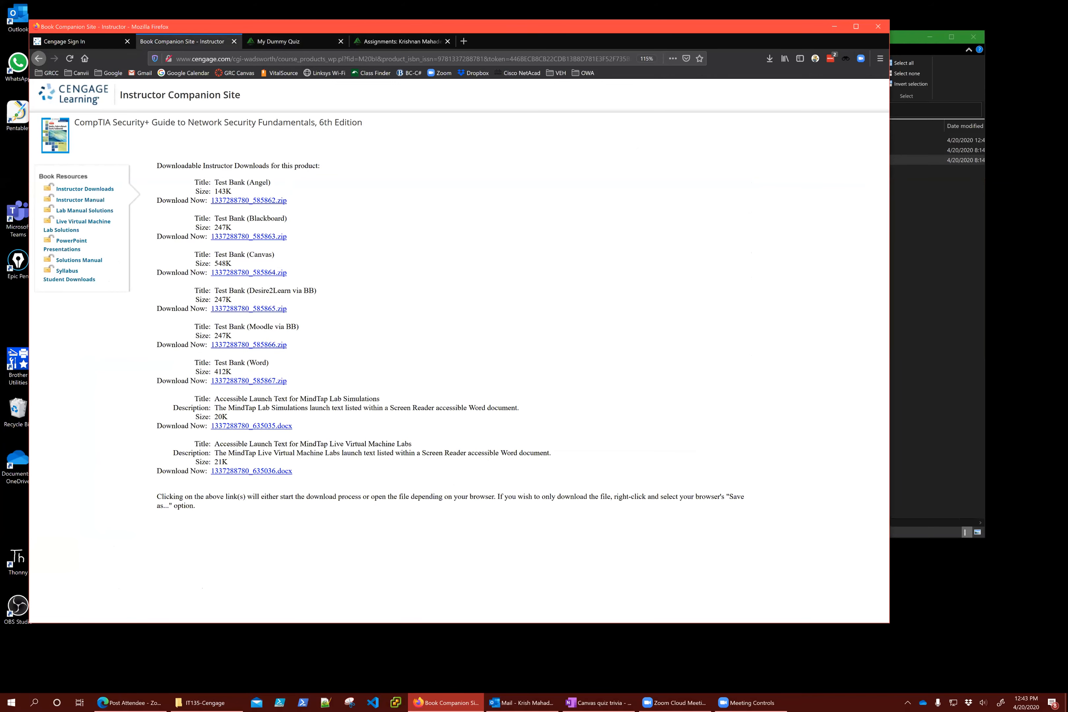
pyautogui.hotkey('alt', 'Tab')
pyautogui.rightClick(726, 161)
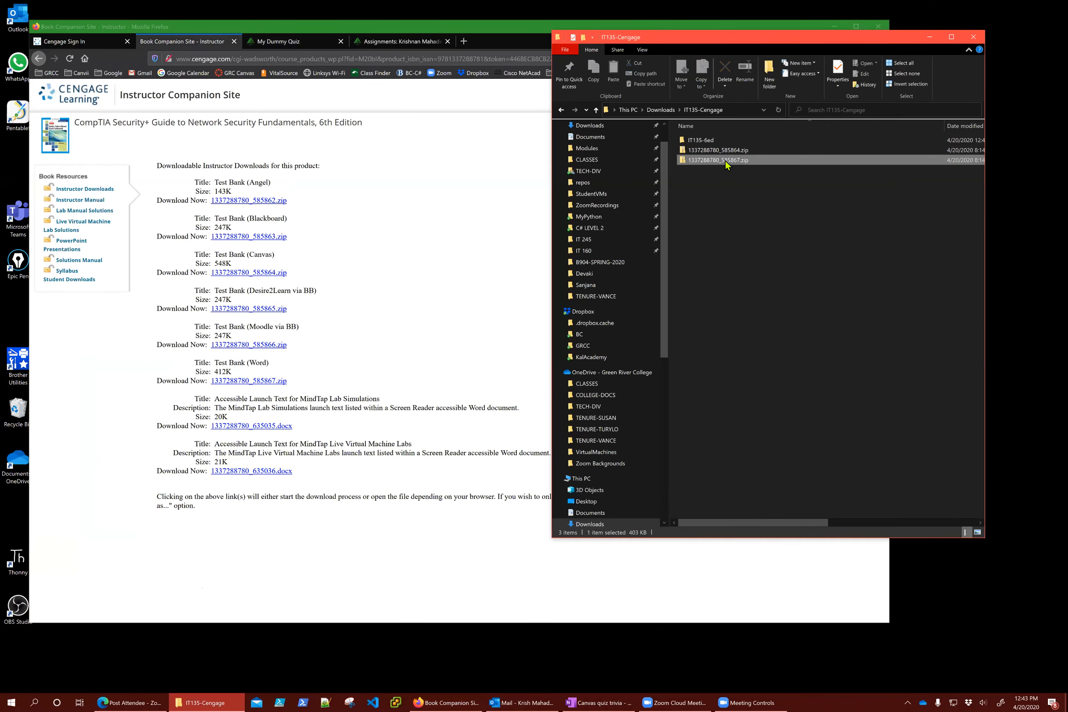
pyautogui.click(712, 155)
# Open the zip's Word Test Bank\Question Sets folder and select the Chapter 2 document
pyautogui.doubleClick(710, 160)
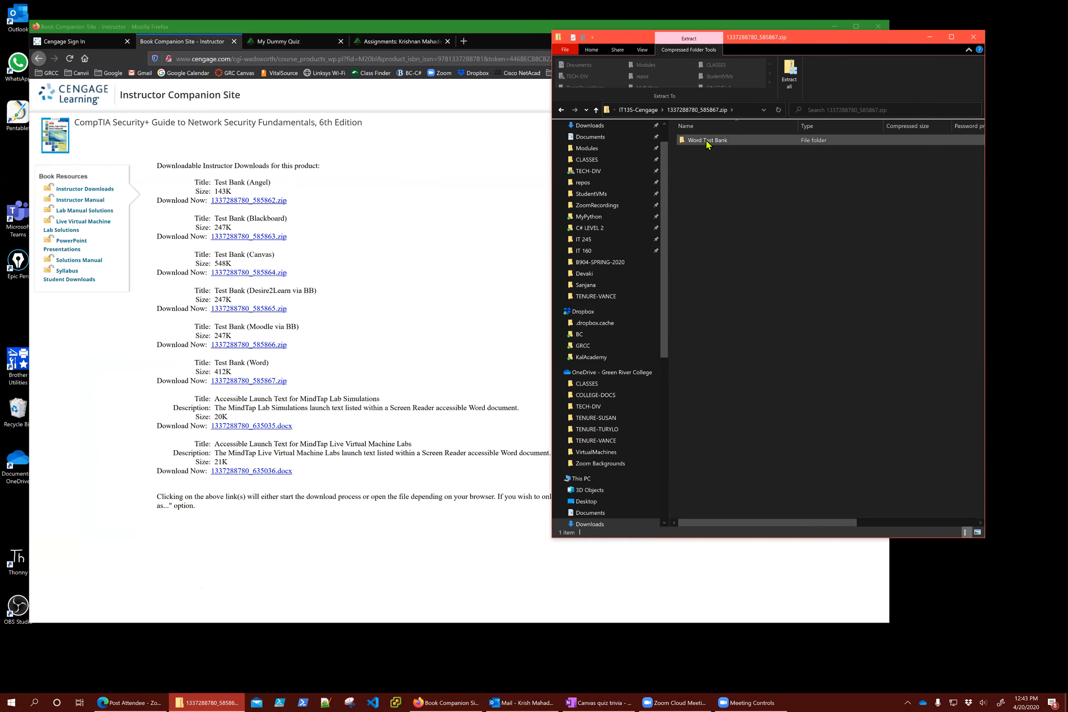
pyautogui.doubleClick(706, 140)
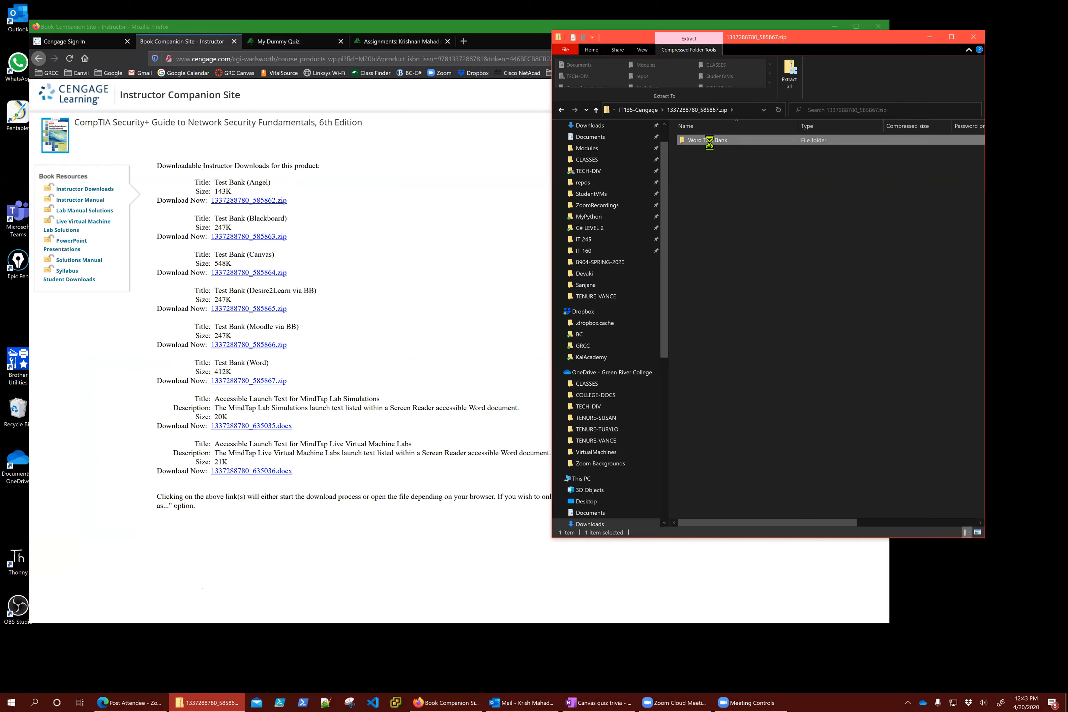
pyautogui.doubleClick(706, 141)
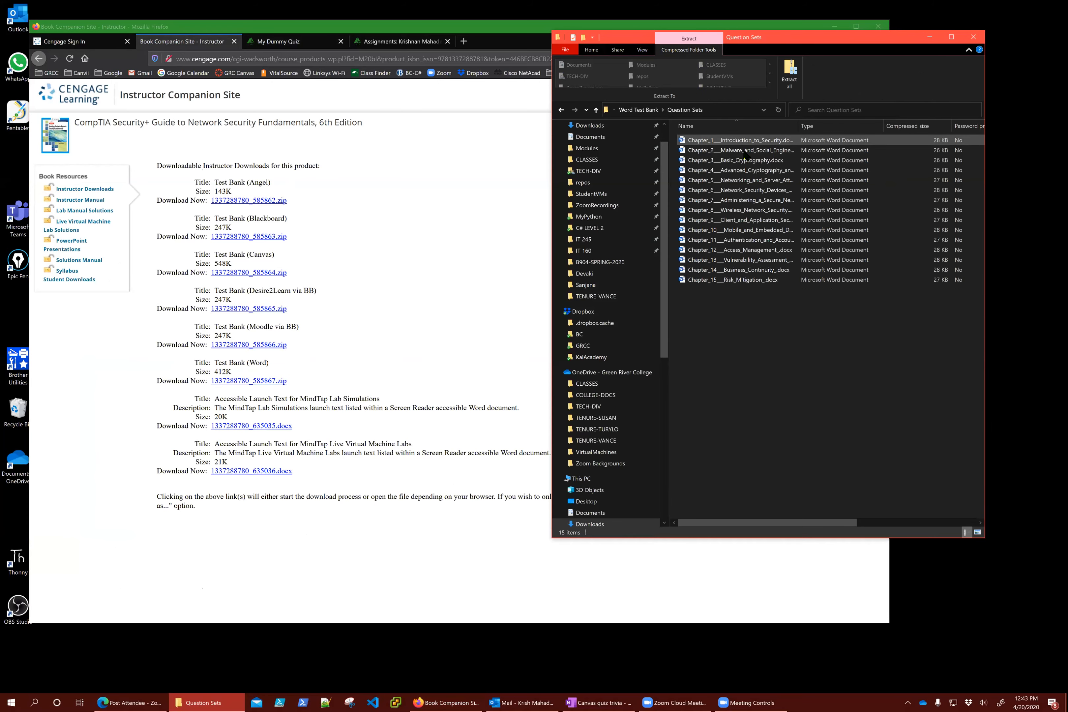
pyautogui.click(744, 152)
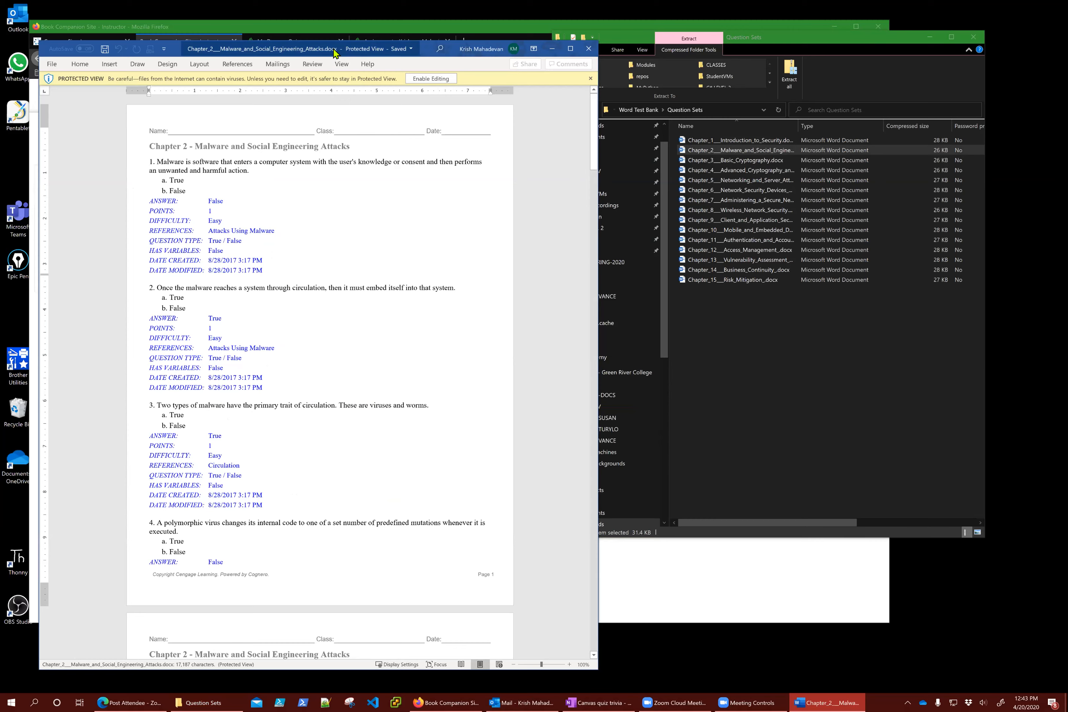
# Skim the first True/False questions of the Chapter 2 Malware test bank, then return to Canvas
pyautogui.moveTo(162, 46); pyautogui.dragTo(649, 53)
pyautogui.click(299, 45)
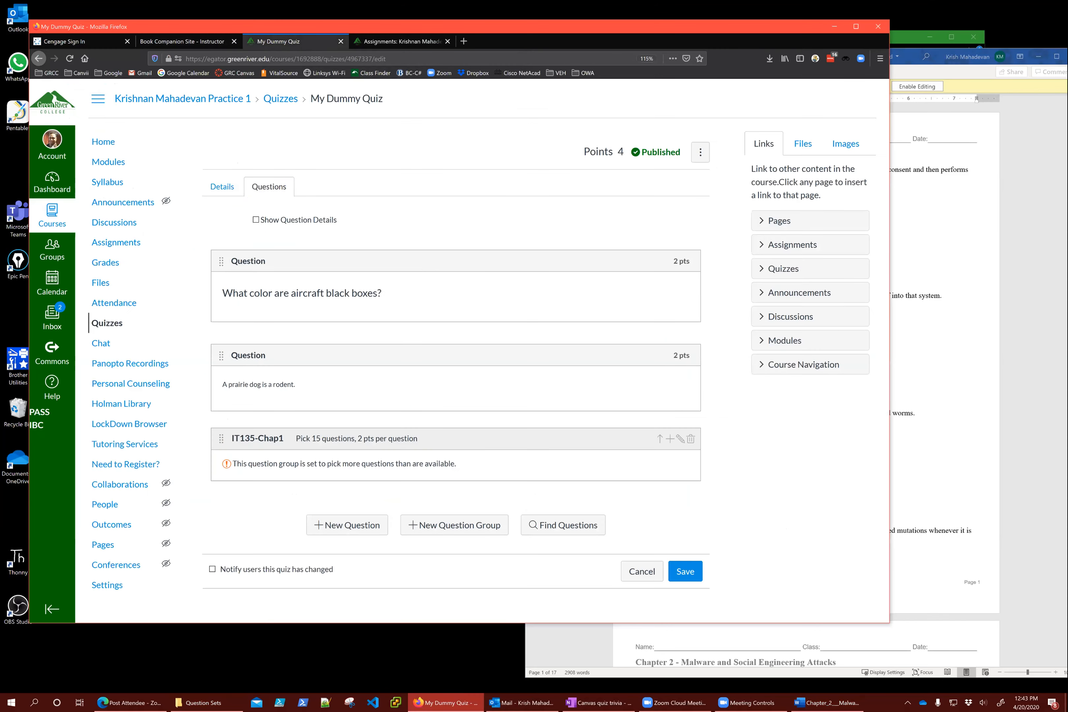
pyautogui.hotkey('alt', 'Tab')
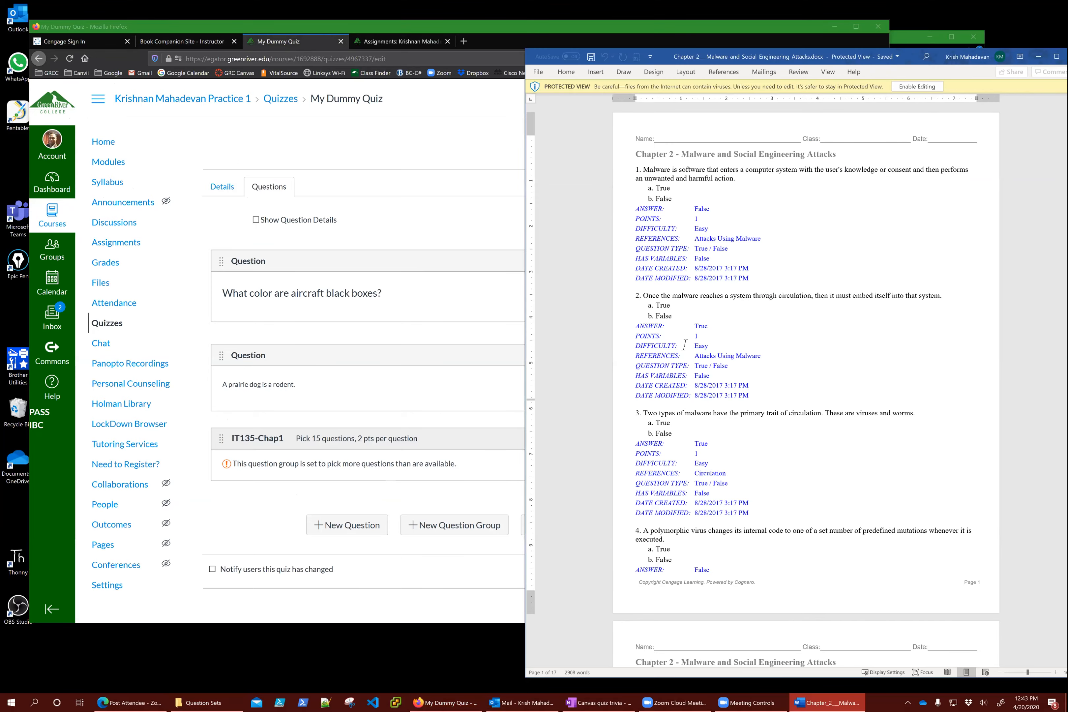
pyautogui.scroll(-3, 767, 374)
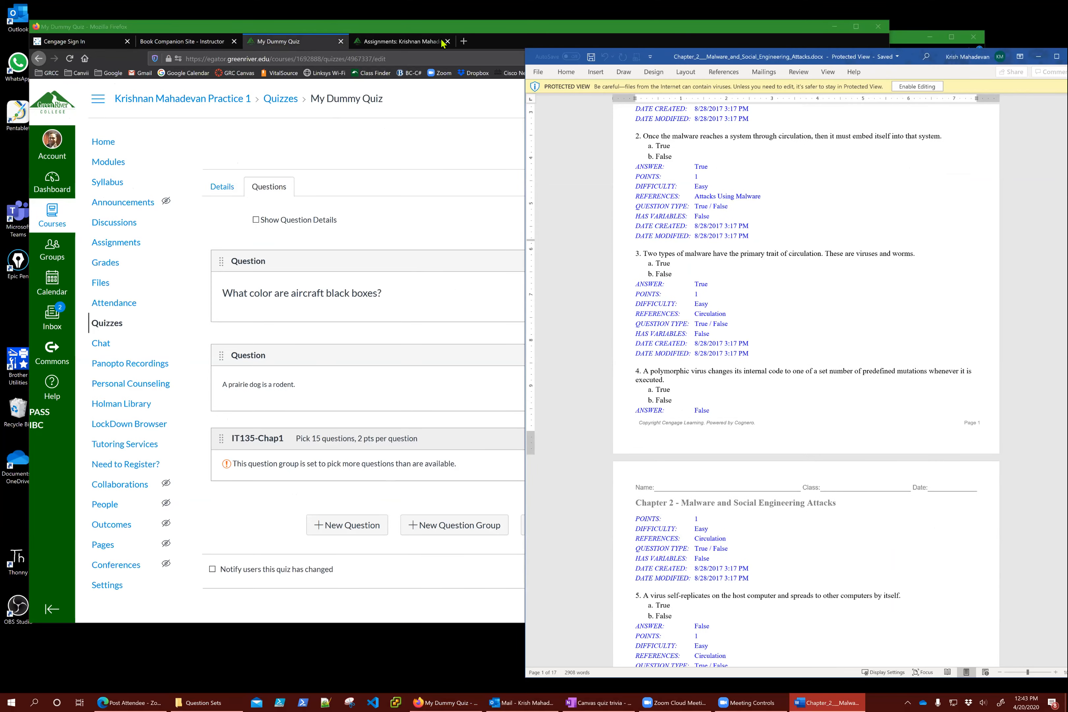
pyautogui.click(448, 31)
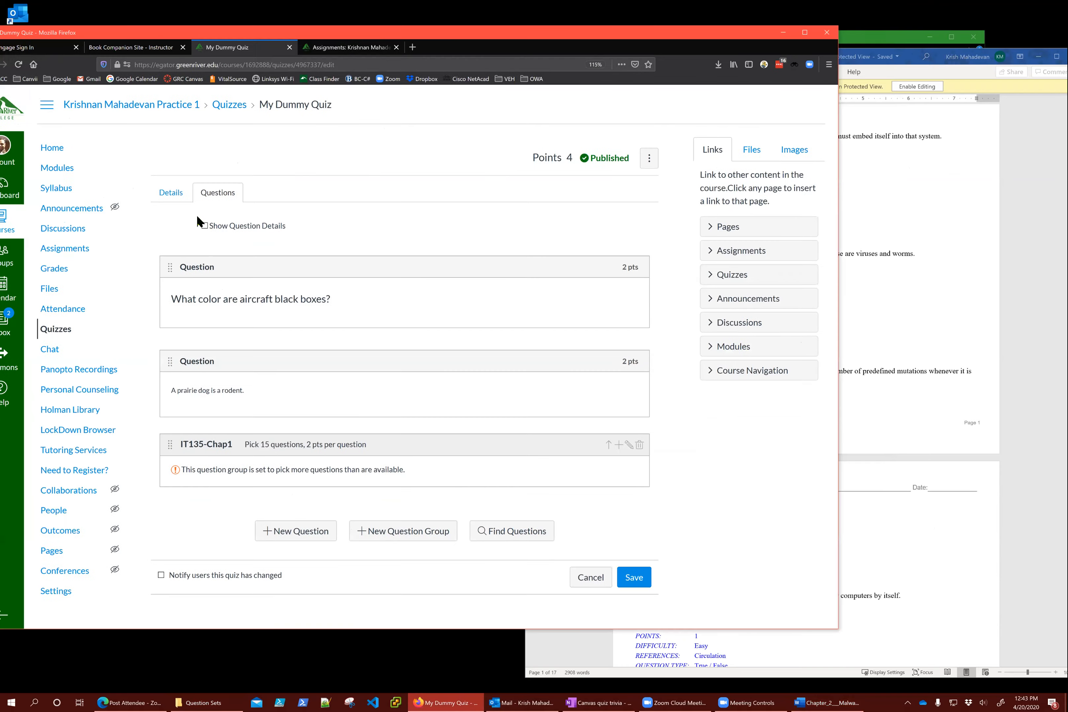
# Show question details for My Dummy Quiz's two 2-point questions, then go to Quizzes
pyautogui.click(205, 226)
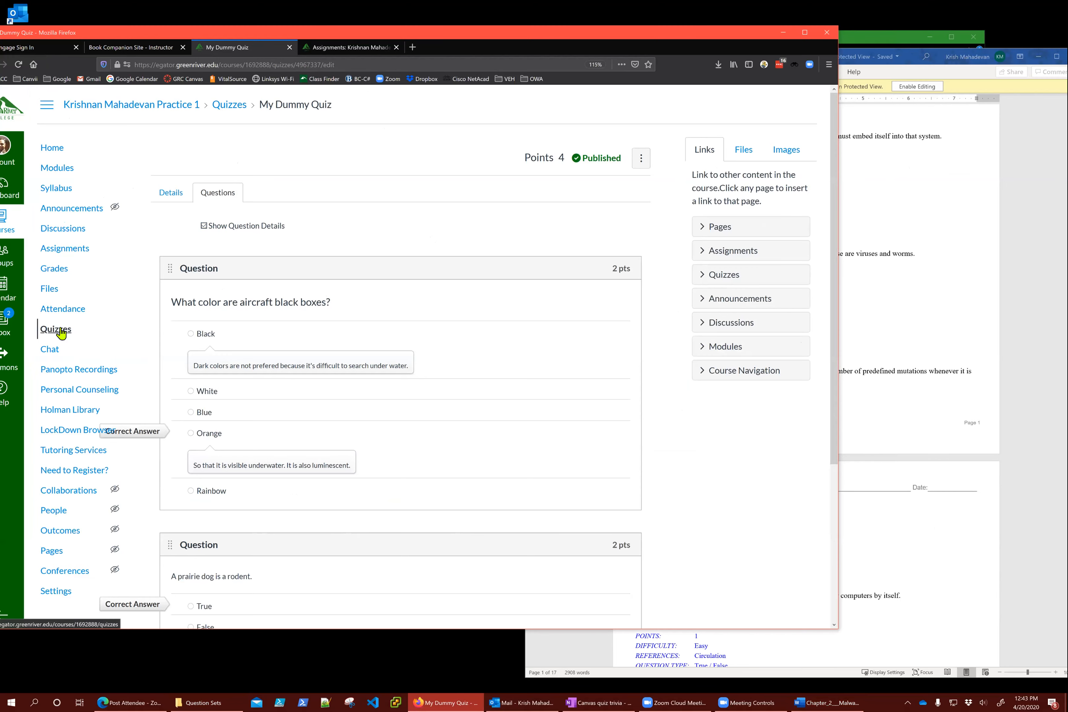
pyautogui.scroll(-5, 228, 330)
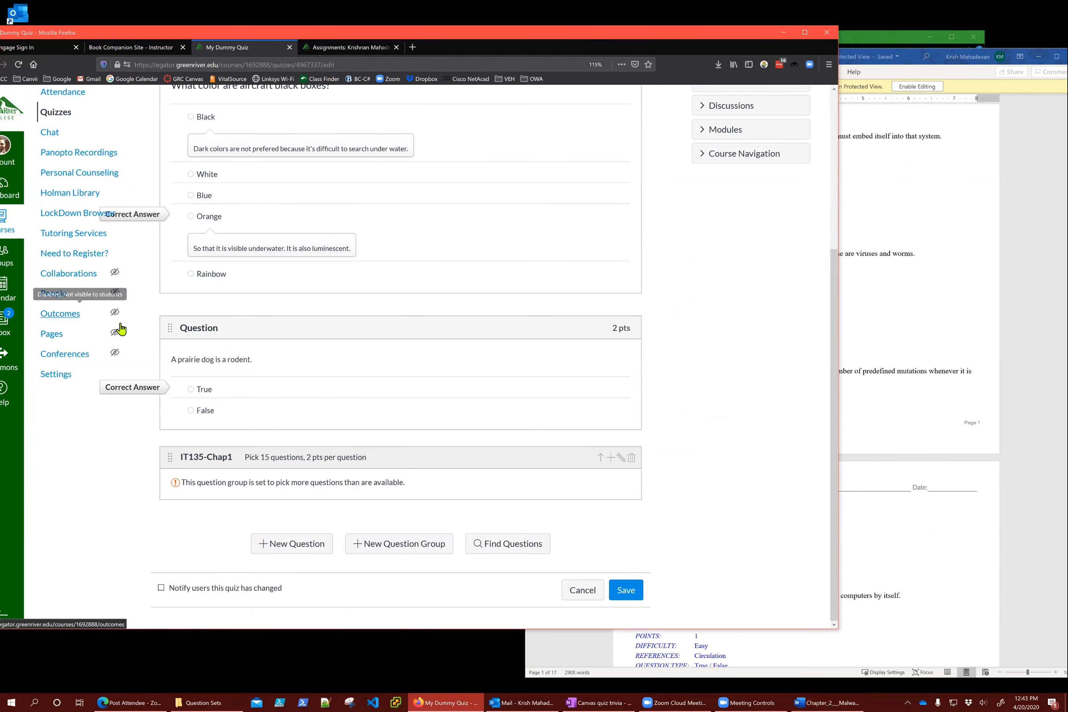
pyautogui.scroll(5, 119, 321)
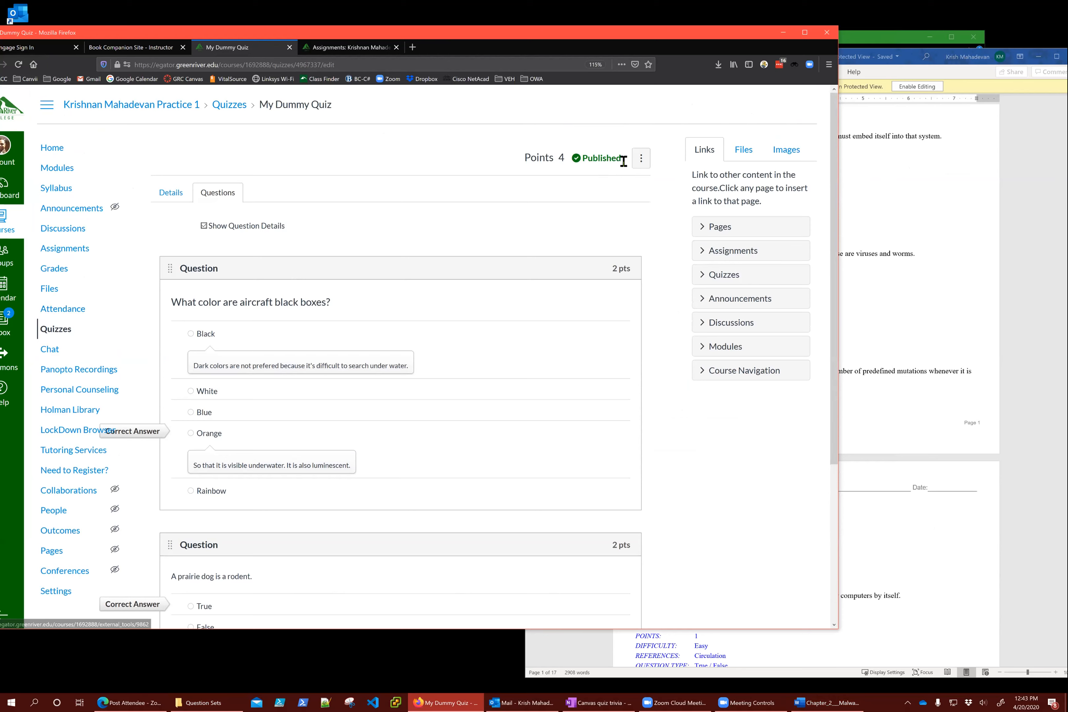
pyautogui.click(641, 160)
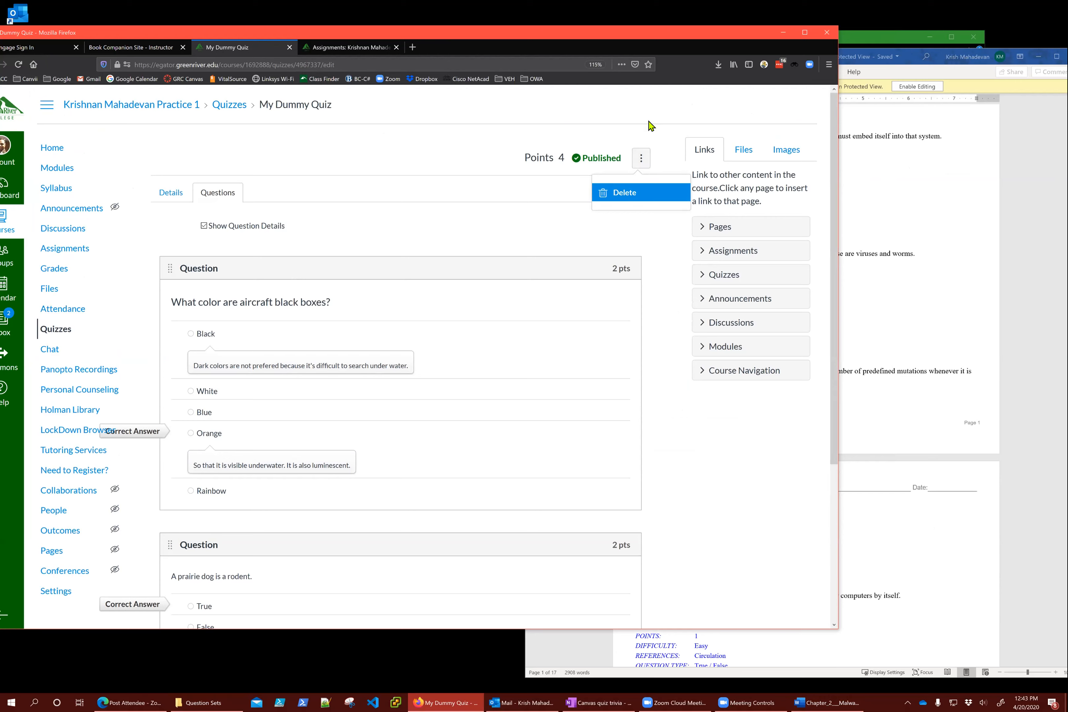
pyautogui.click(485, 139)
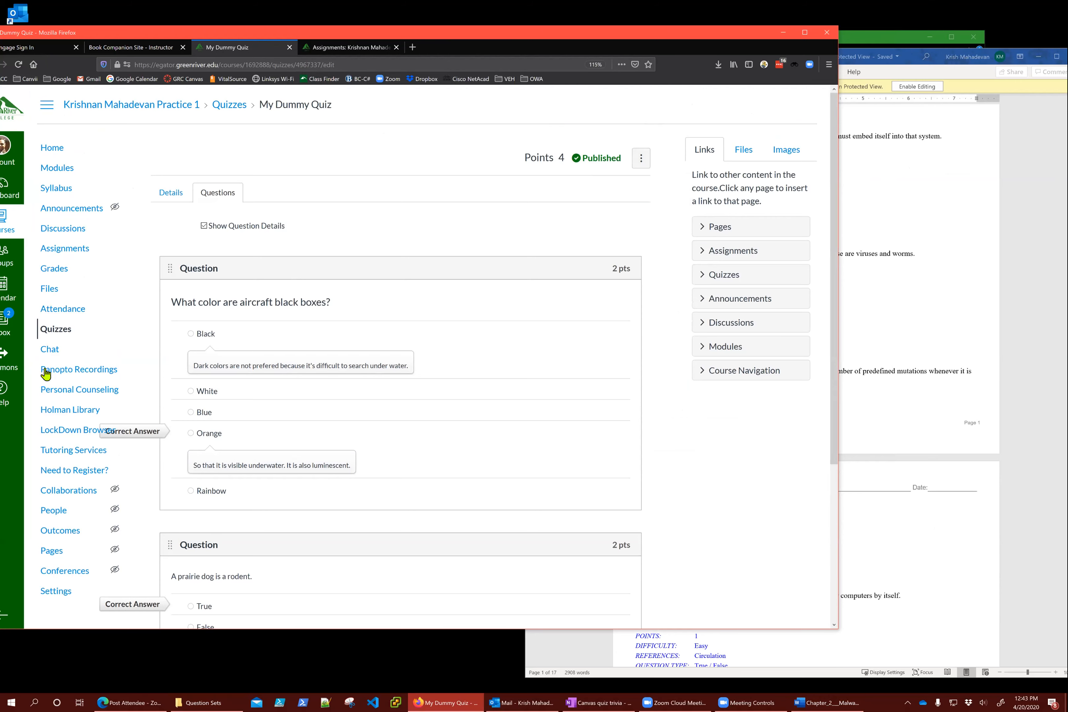
pyautogui.click(50, 335)
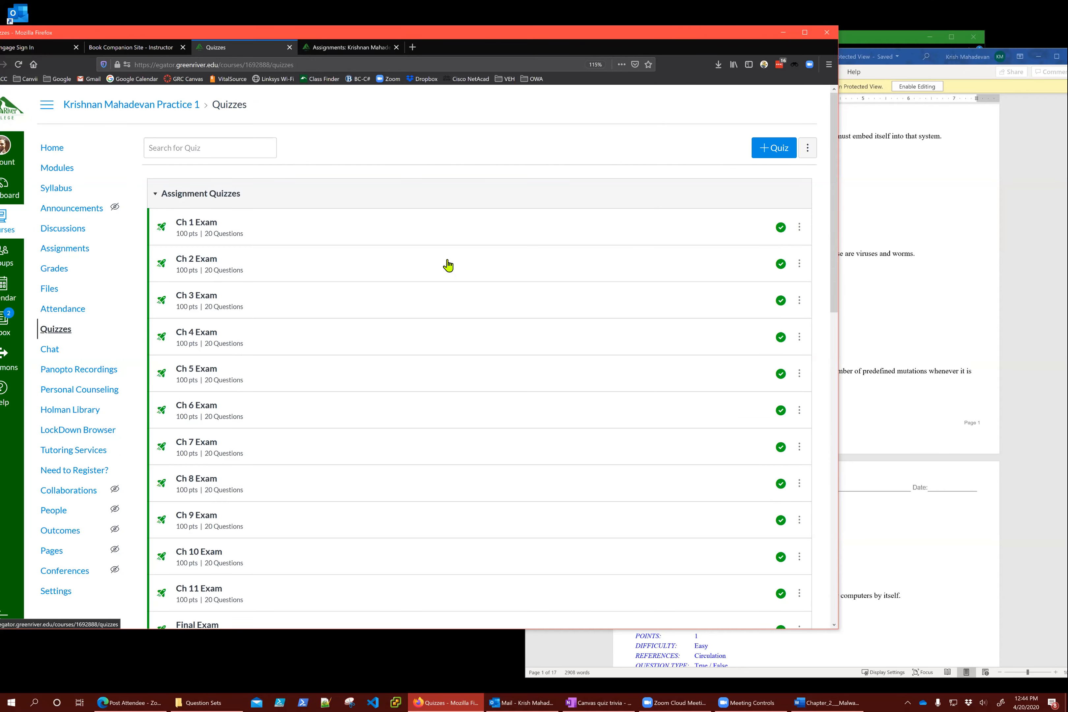
# Go to Manage Question Banks and open the TestQuestionBank-Ch1 bank
pyautogui.click(808, 150)
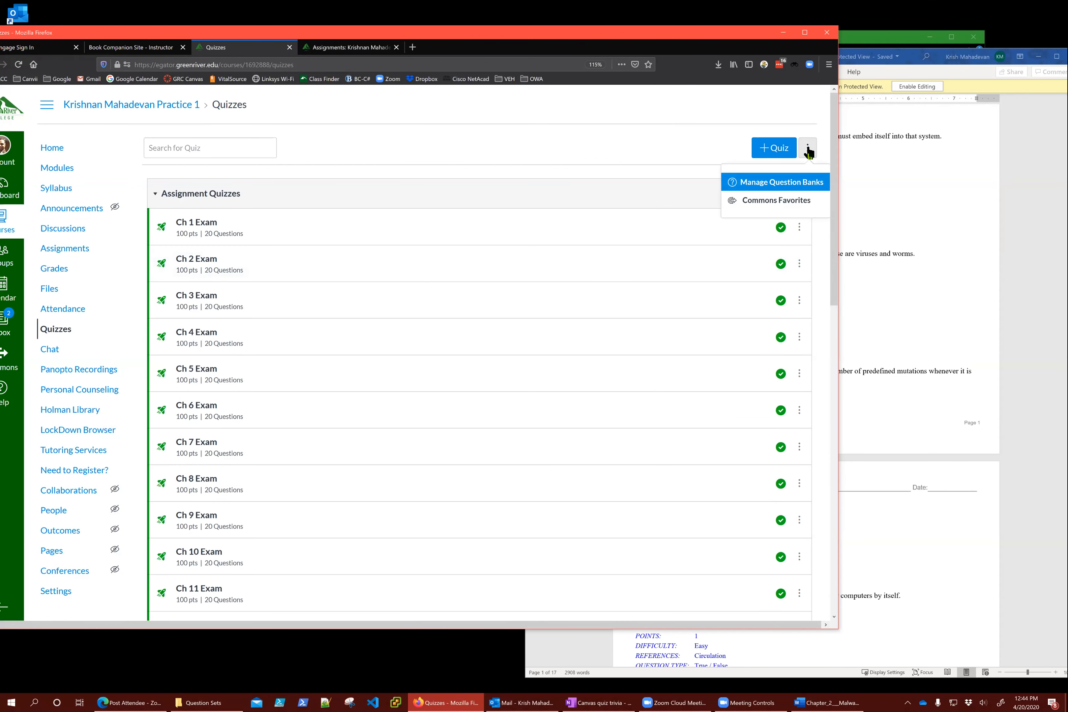
pyautogui.click(795, 186)
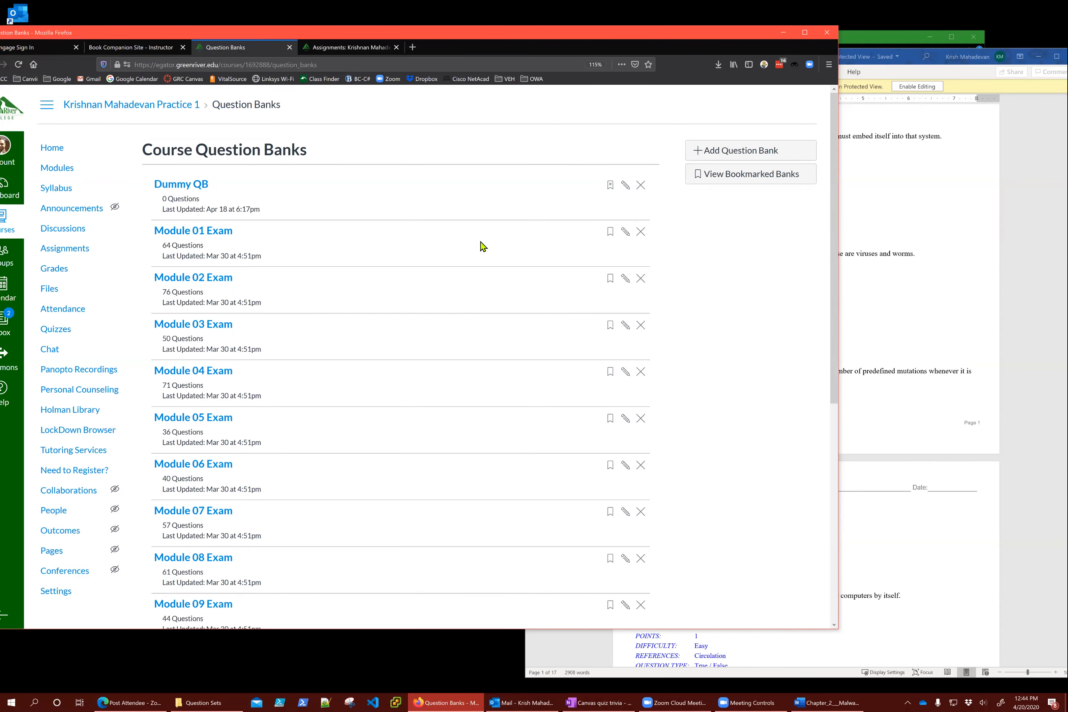
pyautogui.scroll(-1, 473, 264)
pyautogui.scroll(-4, 473, 264)
pyautogui.scroll(-3, 474, 264)
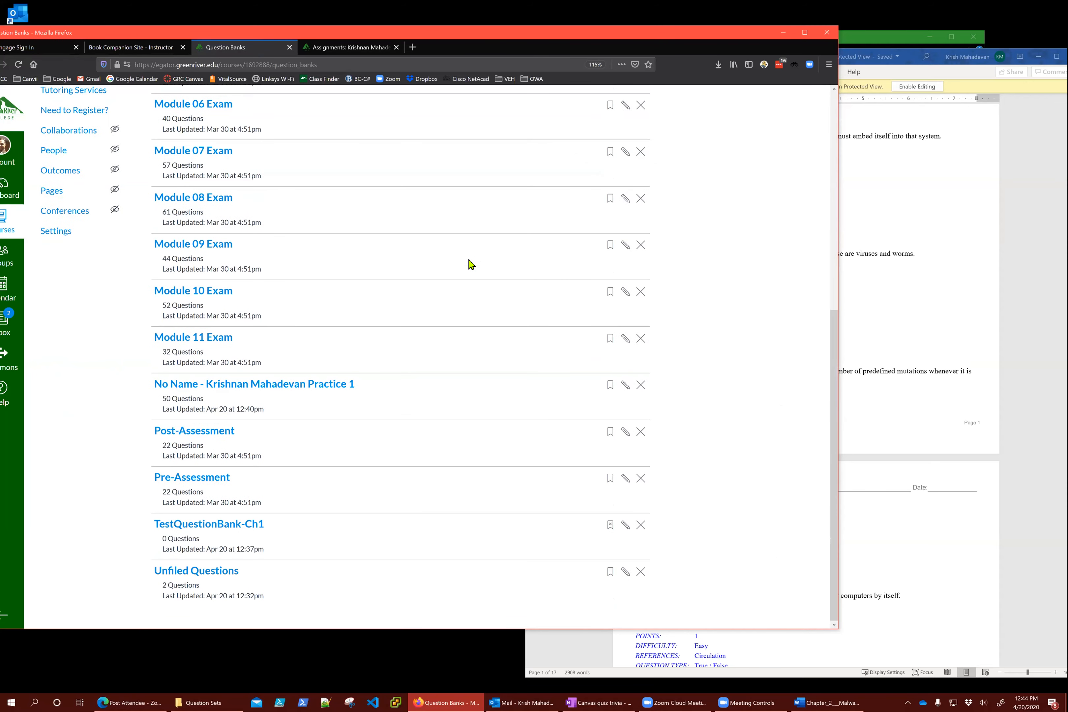
pyautogui.click(235, 528)
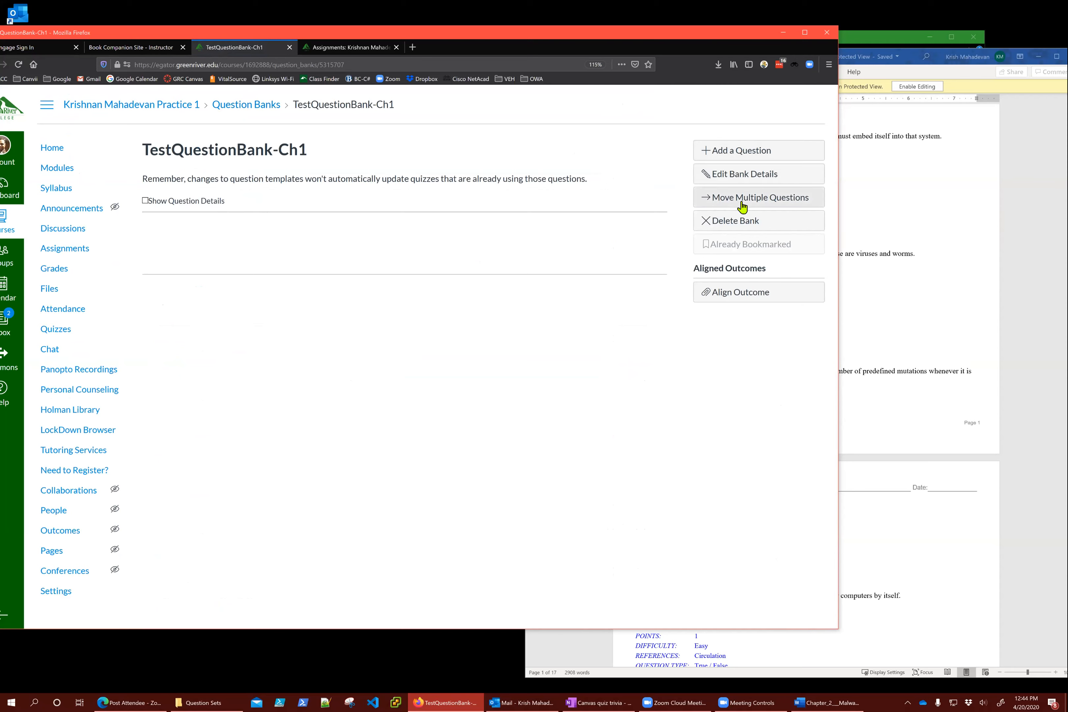
# Start a blank 1-pt Multiple Choice question in the bank, then go to the course Home
pyautogui.click(738, 151)
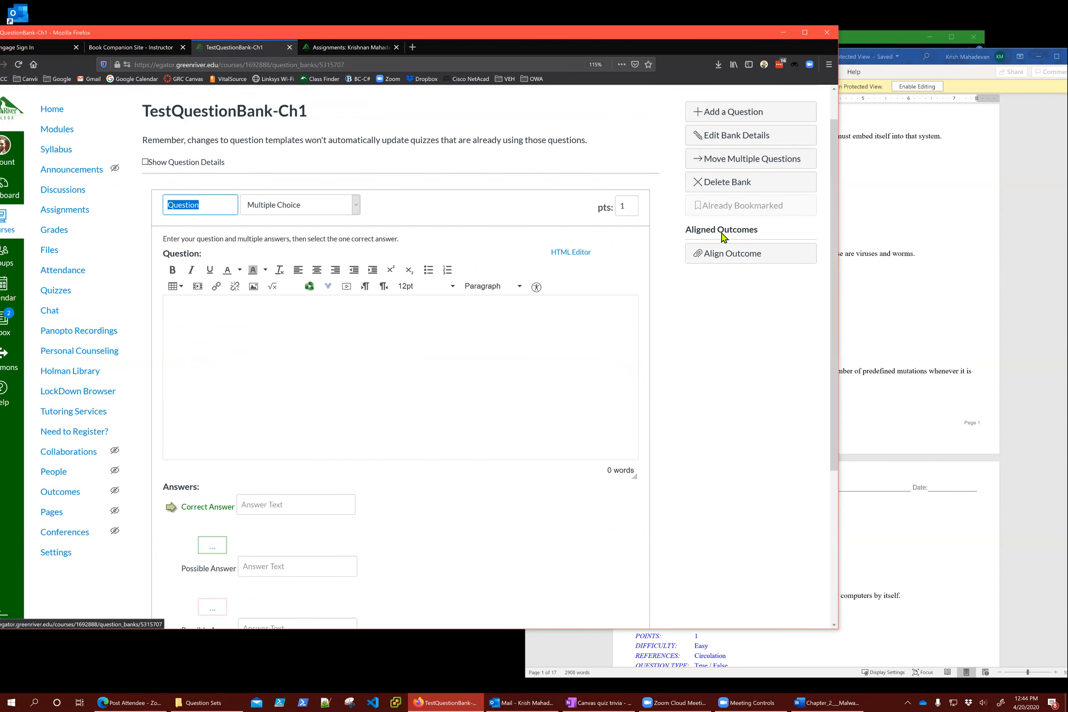
pyautogui.click(274, 123)
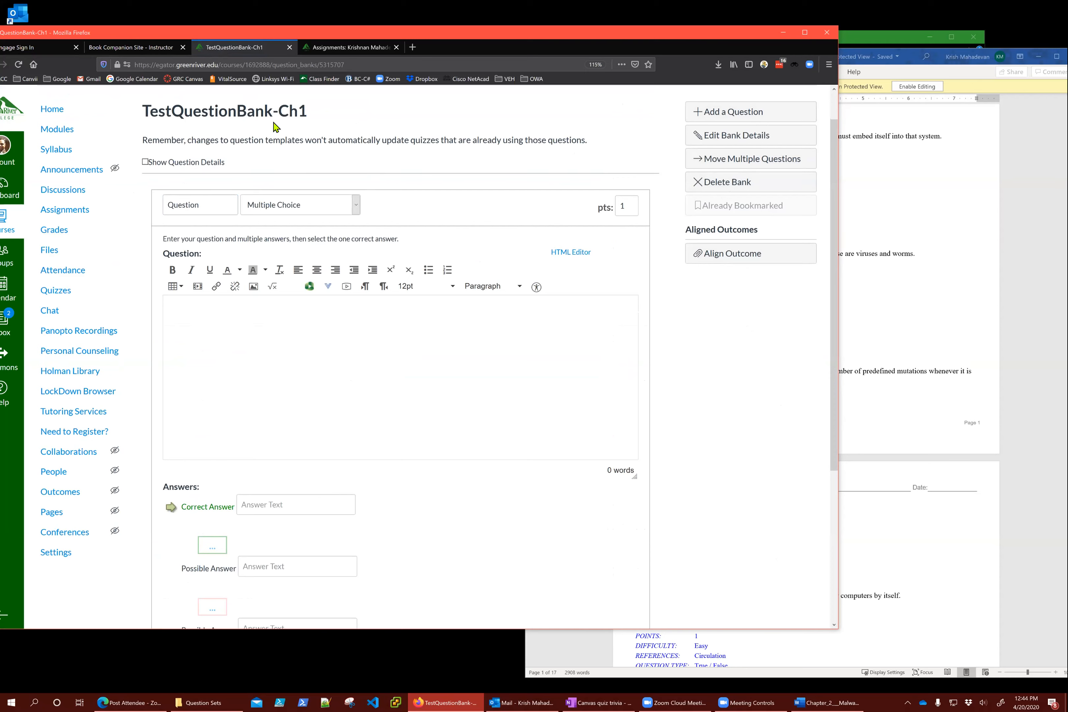
pyautogui.click(48, 112)
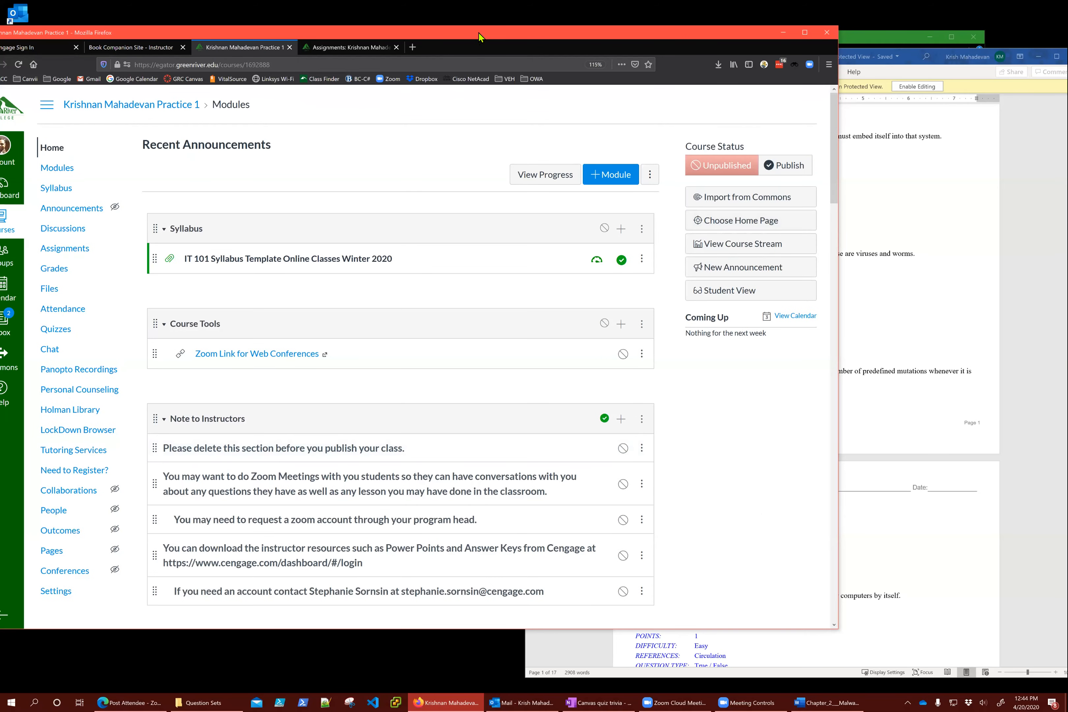
# Open Quizzes, look through the list, and choose Manage Question Banks from the ⋮ menu
pyautogui.moveTo(480, 38); pyautogui.dragTo(568, 45)
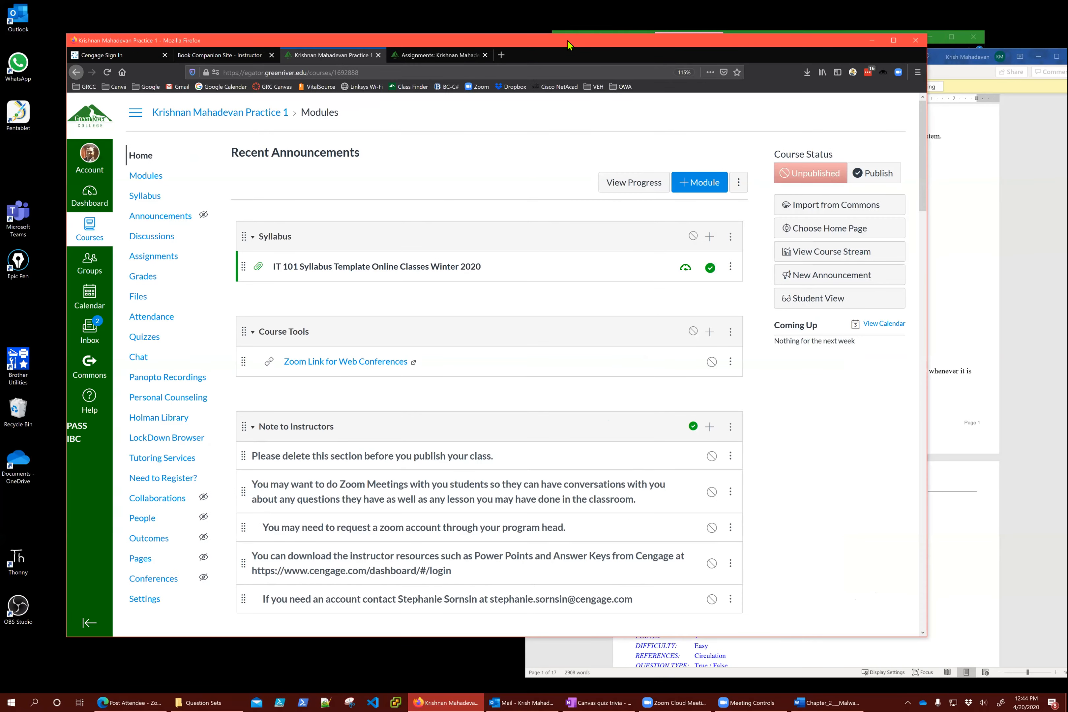
pyautogui.click(140, 339)
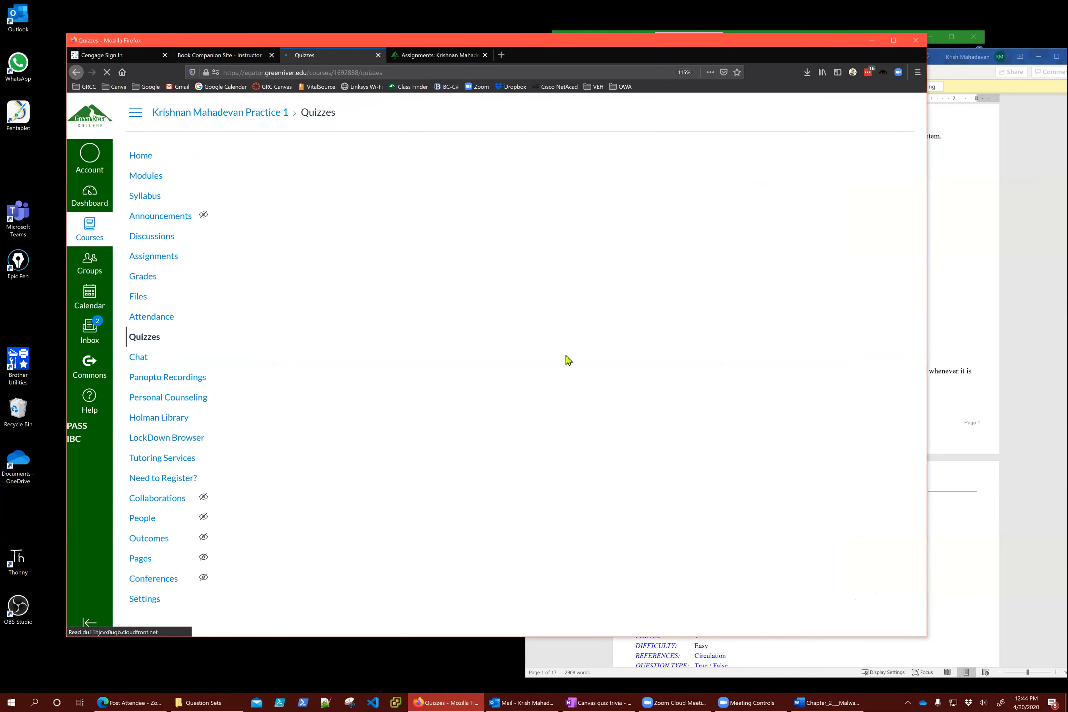
pyautogui.scroll(-8, 381, 436)
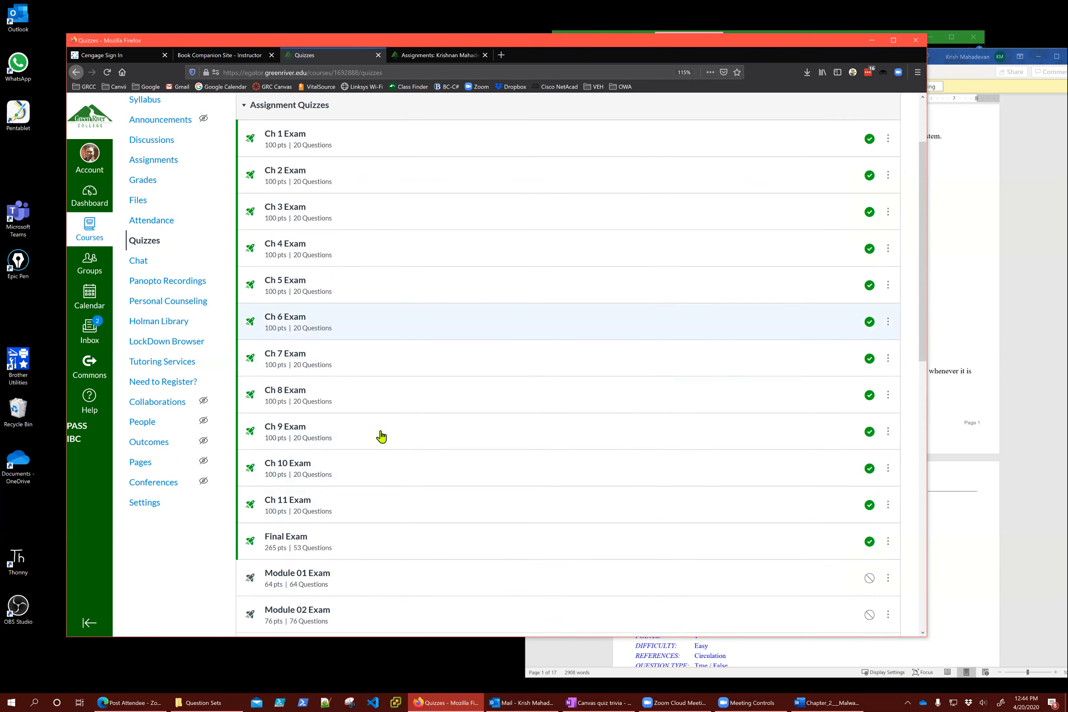
pyautogui.scroll(-5, 381, 437)
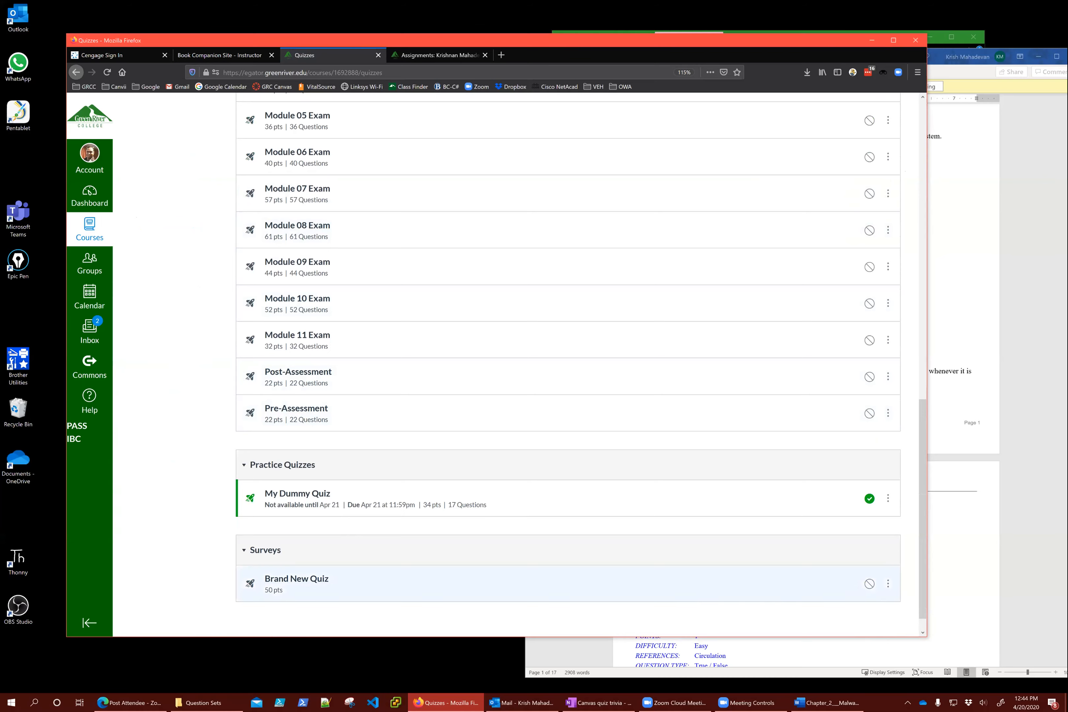
pyautogui.scroll(3, 431, 425)
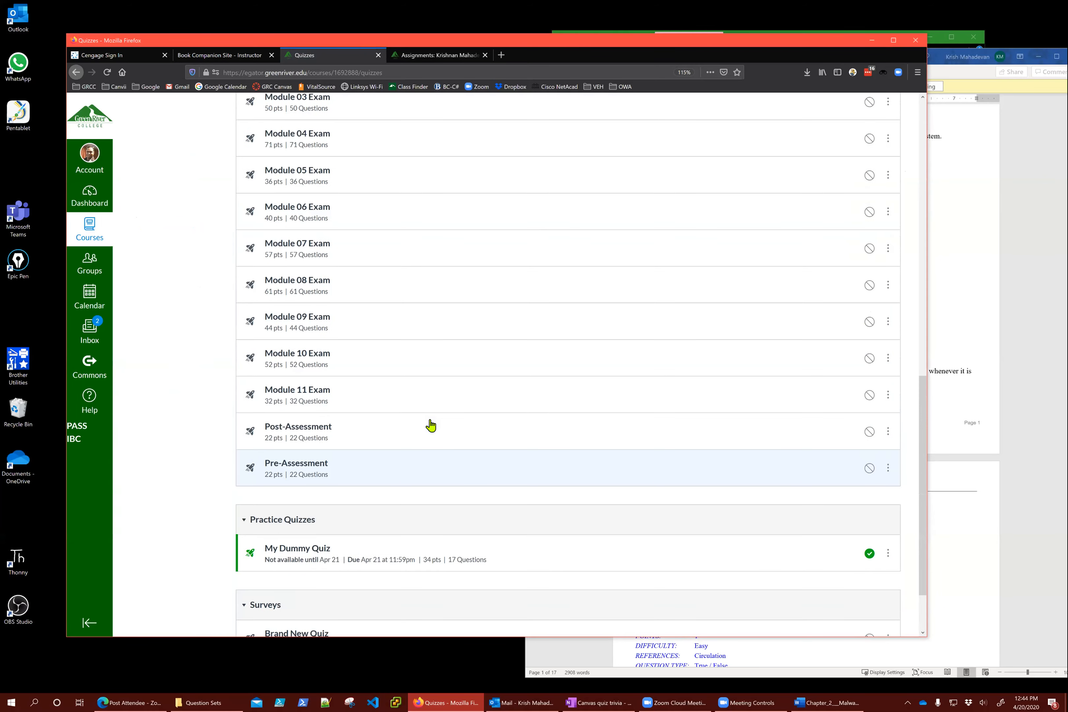
pyautogui.scroll(15, 430, 425)
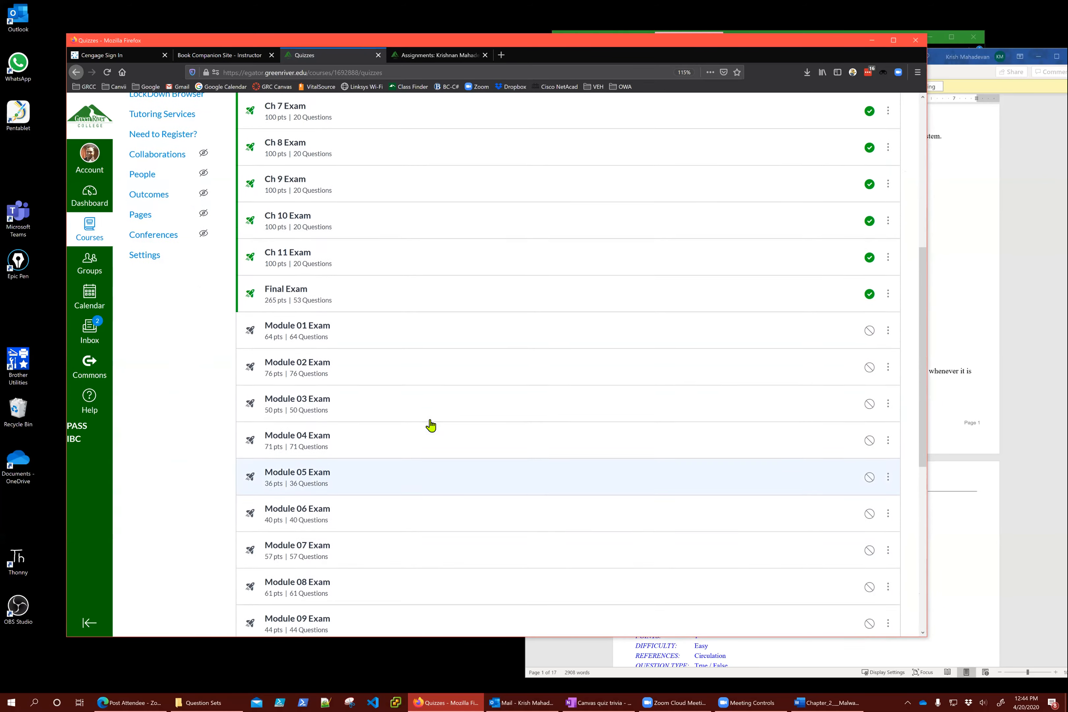
pyautogui.scroll(2, 431, 426)
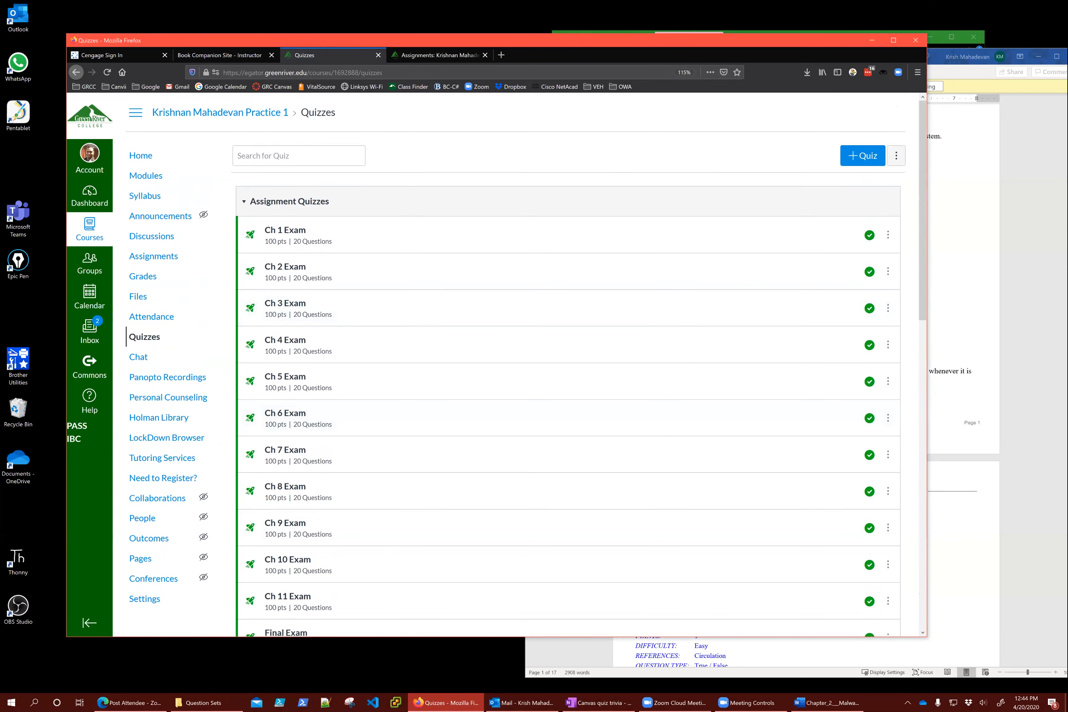
pyautogui.click(897, 155)
pyautogui.click(870, 190)
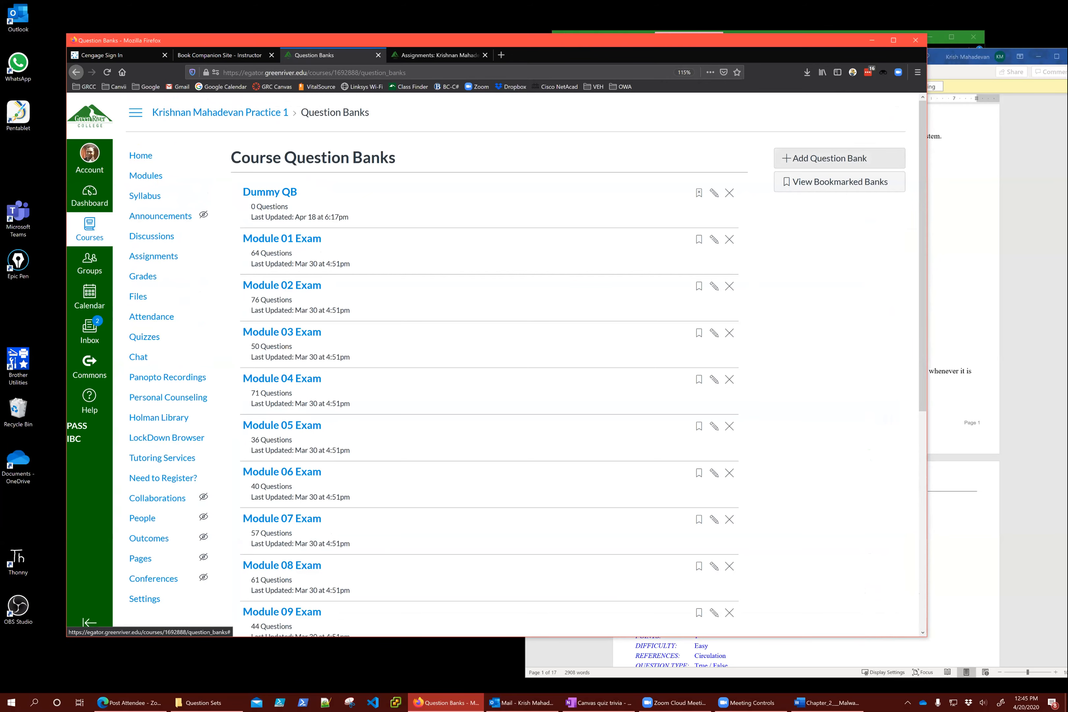
# Scroll down the Course Question Banks list and open the 50-question No Name bank
pyautogui.scroll(-5, 459, 276)
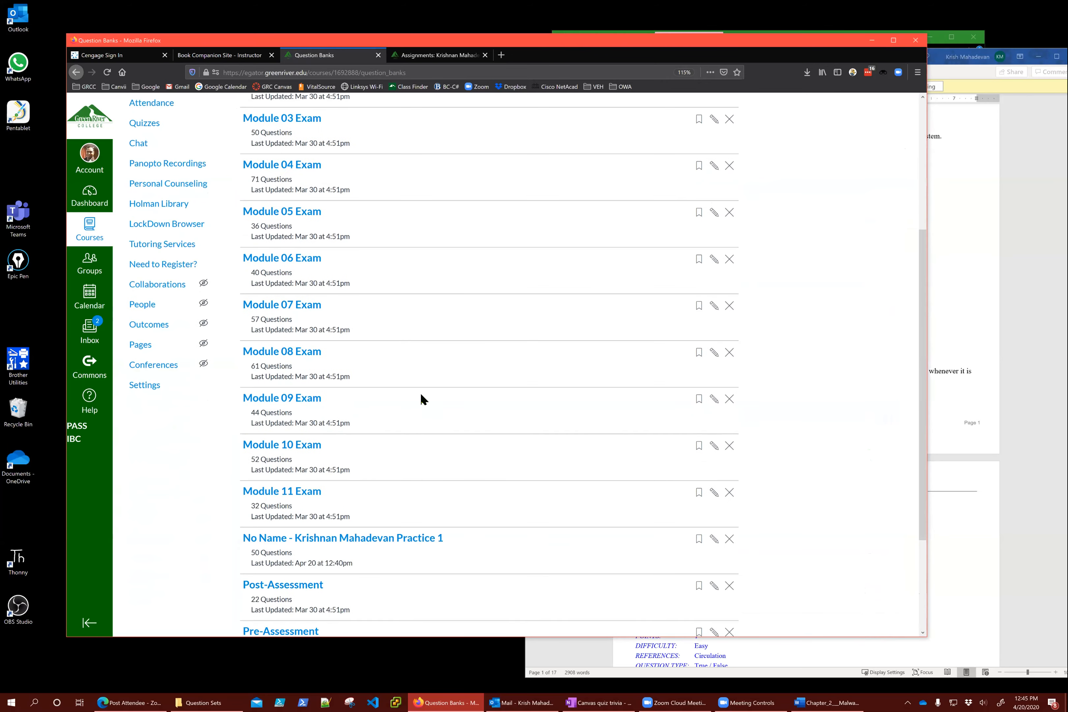
pyautogui.scroll(-3, 423, 399)
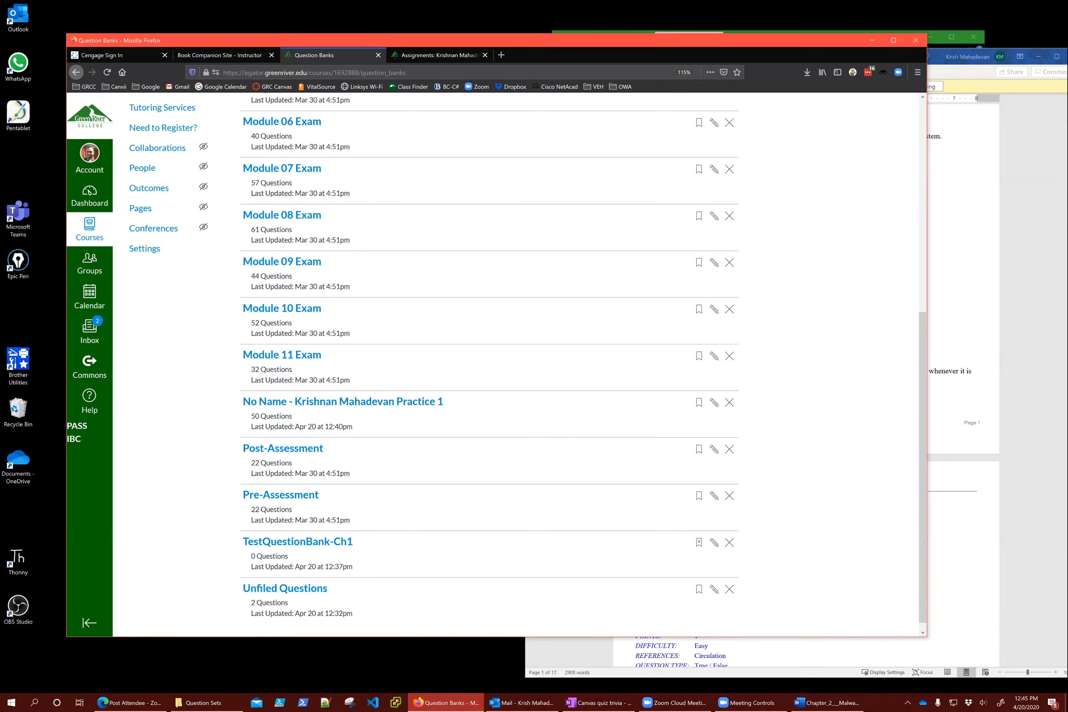
pyautogui.scroll(-1, 489, 359)
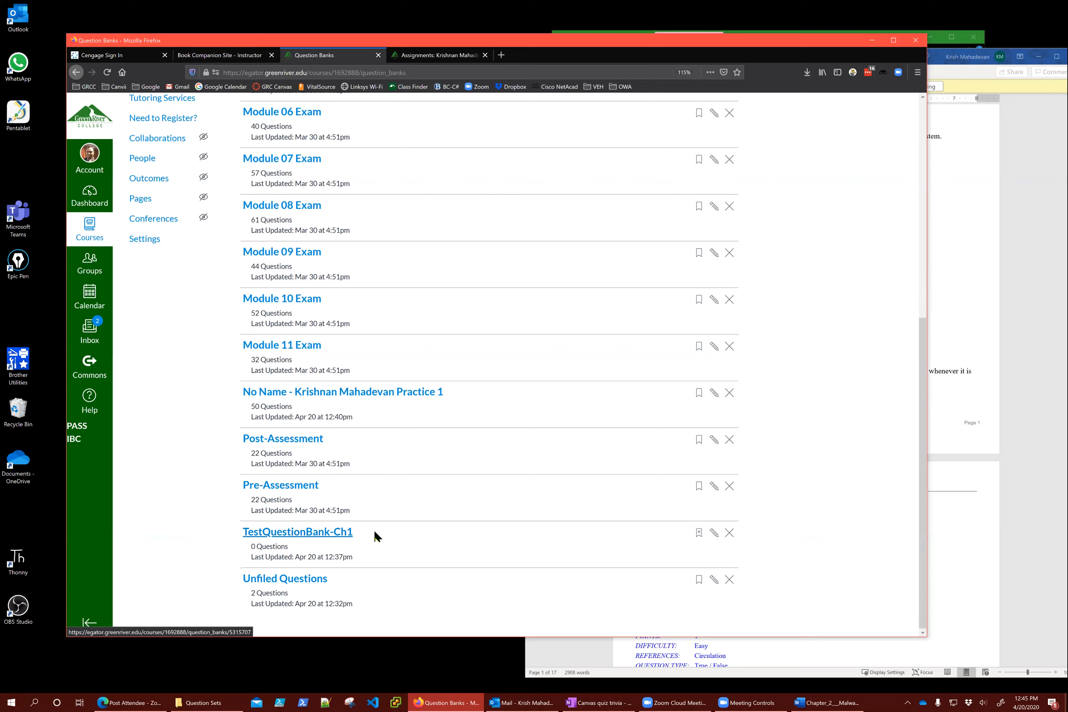
pyautogui.click(278, 394)
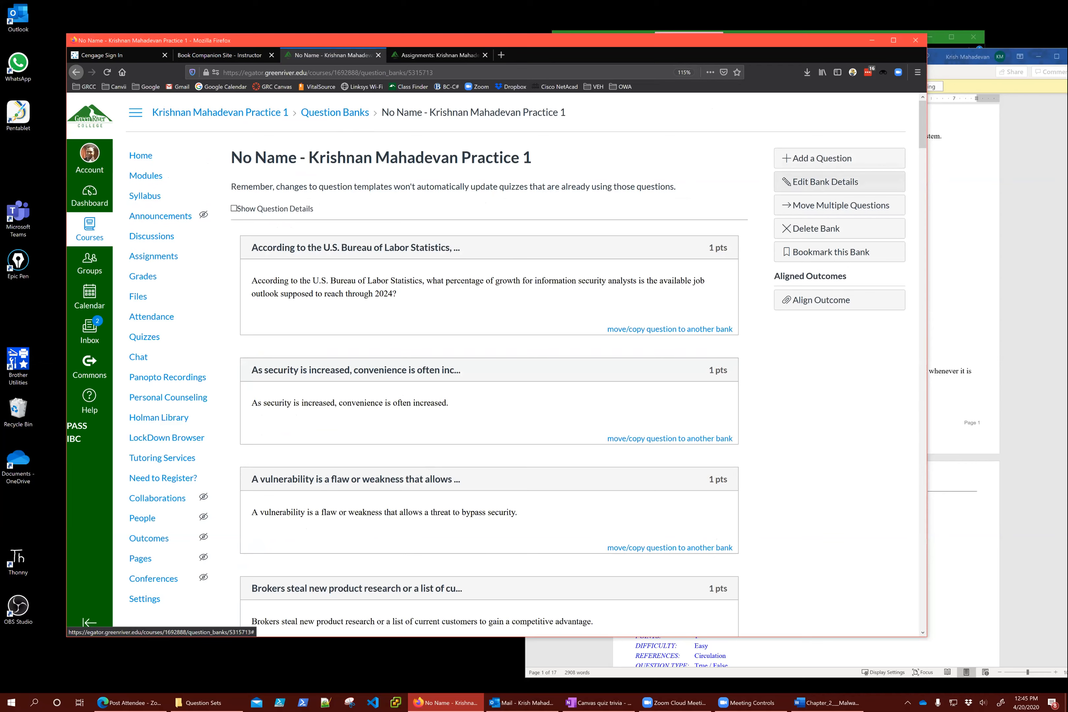
# Start renaming the No Name bank, look over its questions, then cancel the rename
pyautogui.click(808, 186)
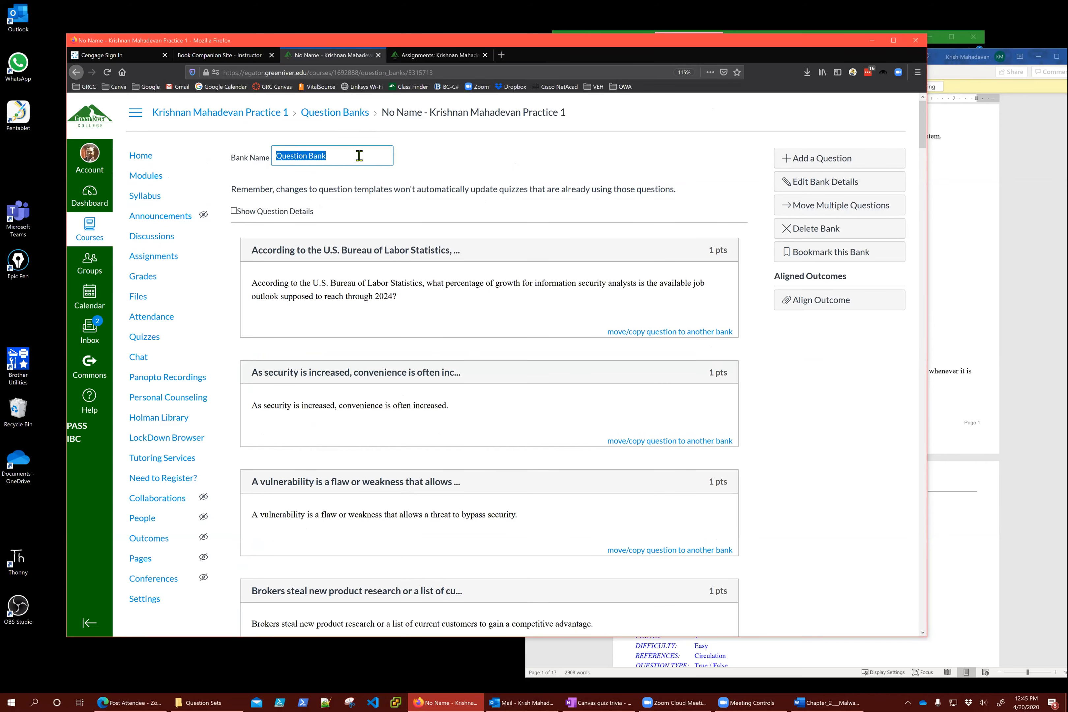
pyautogui.write('Chap1 Quiz')
pyautogui.scroll(-6, 801, 532)
pyautogui.scroll(-20, 801, 531)
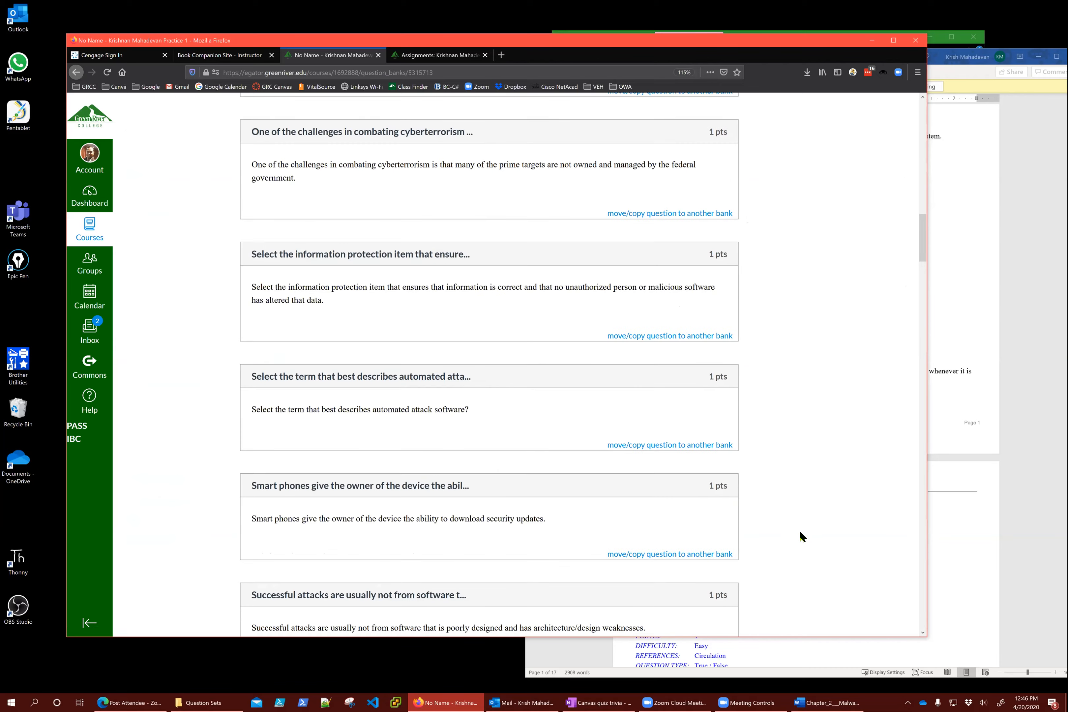
pyautogui.scroll(-20, 800, 529)
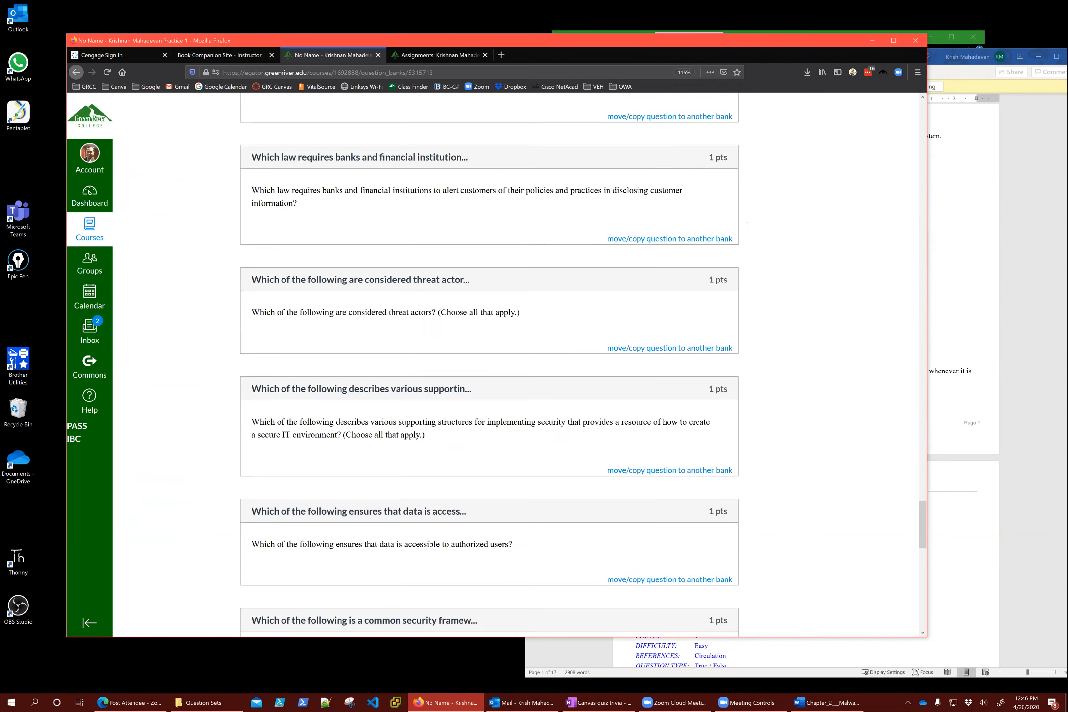
pyautogui.scroll(20, 489, 364)
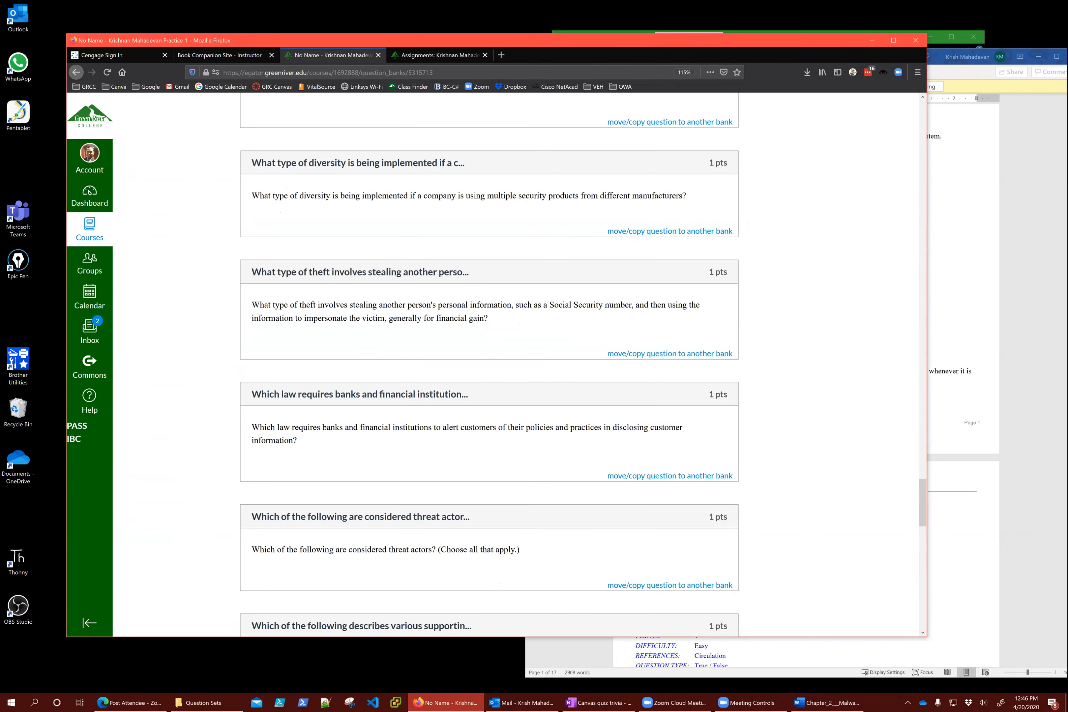
pyautogui.scroll(2, 489, 365)
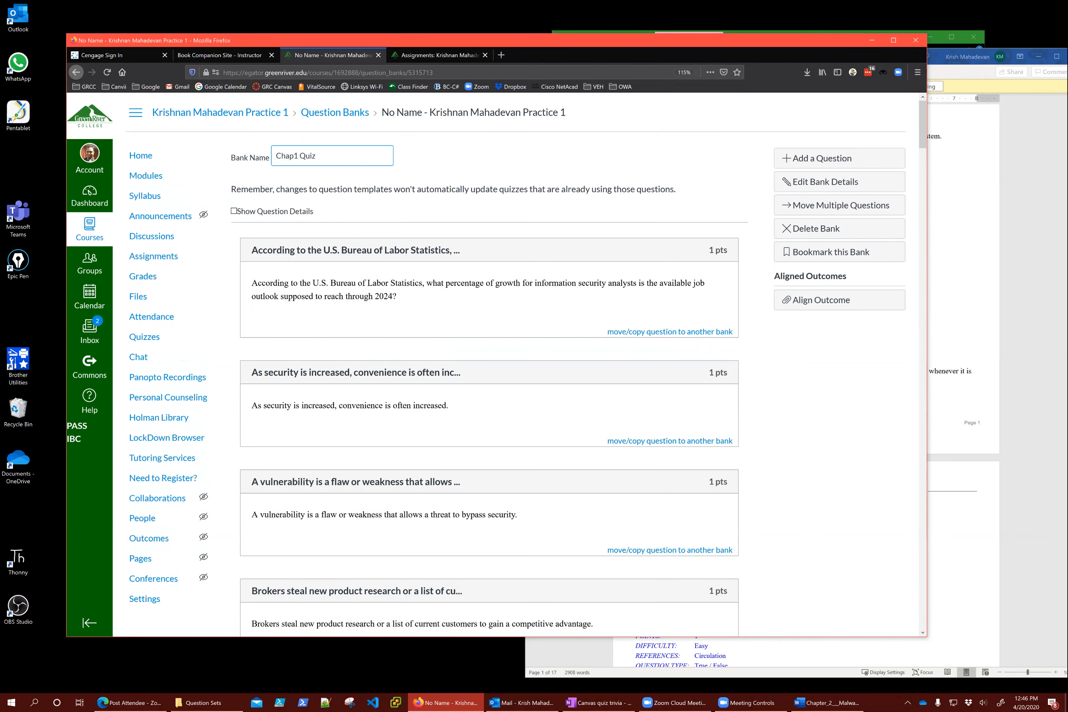
pyautogui.click(608, 187)
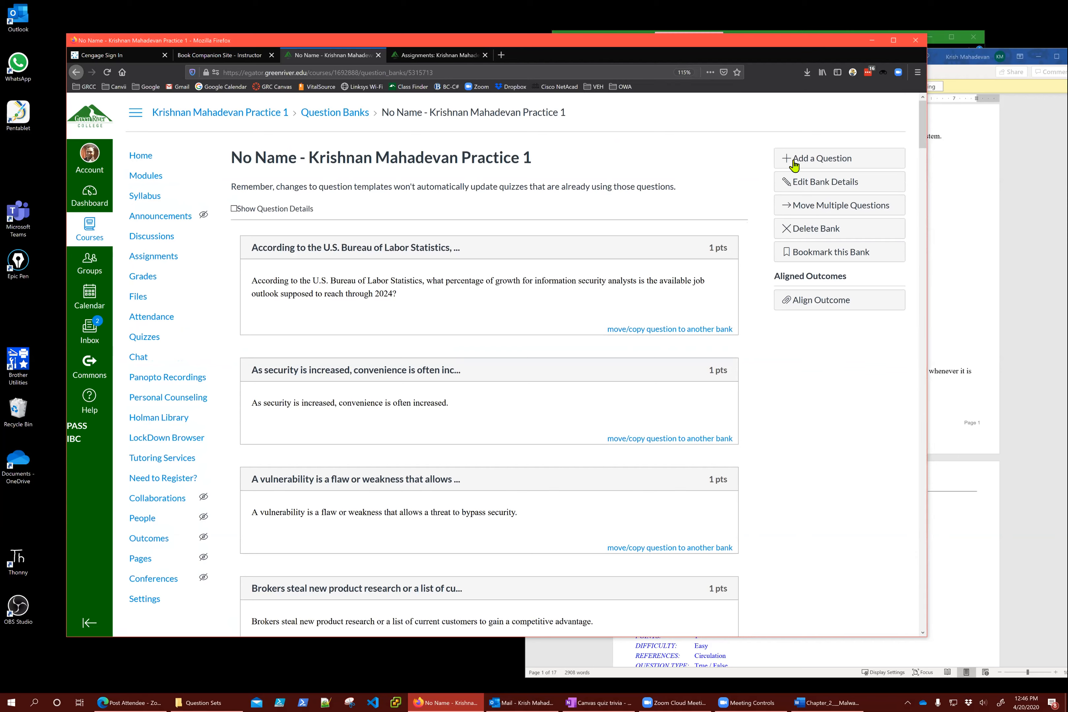
# Reopen the bank name without changing it and return to the Question Banks list
pyautogui.click(823, 182)
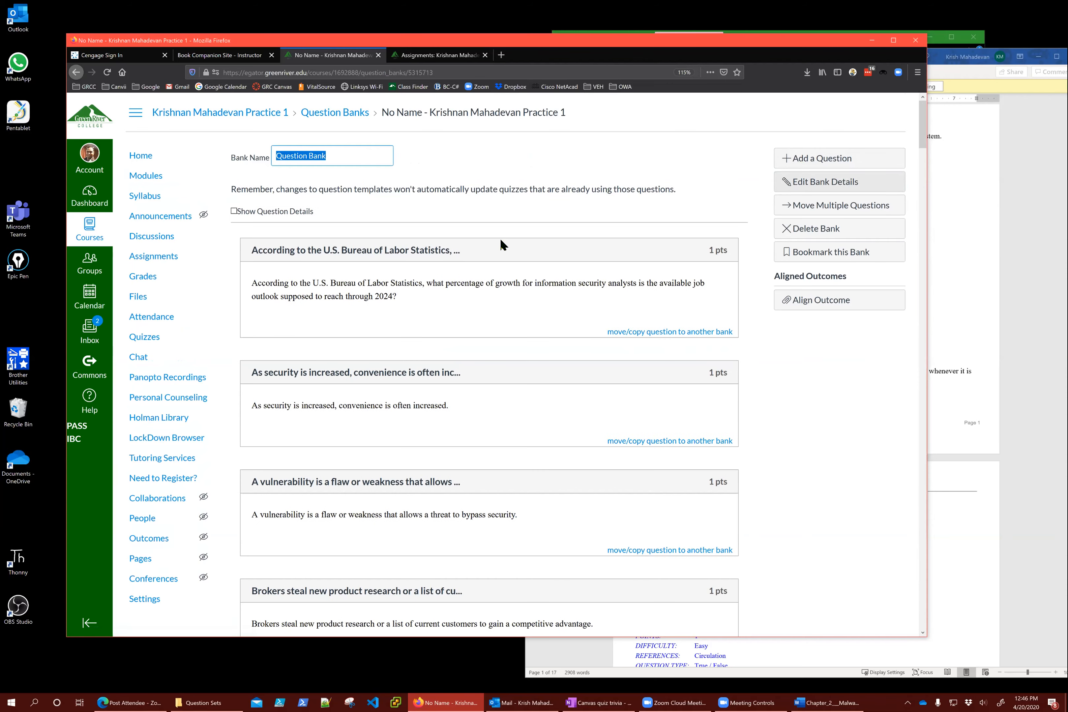
pyautogui.click(364, 162)
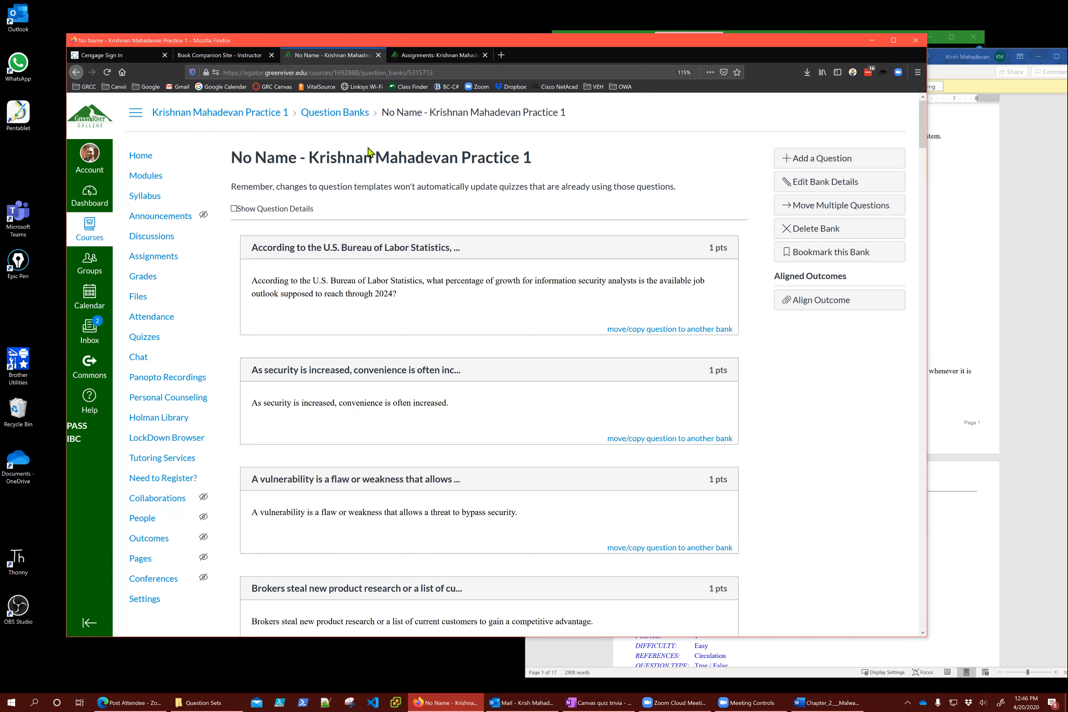
pyautogui.click(315, 115)
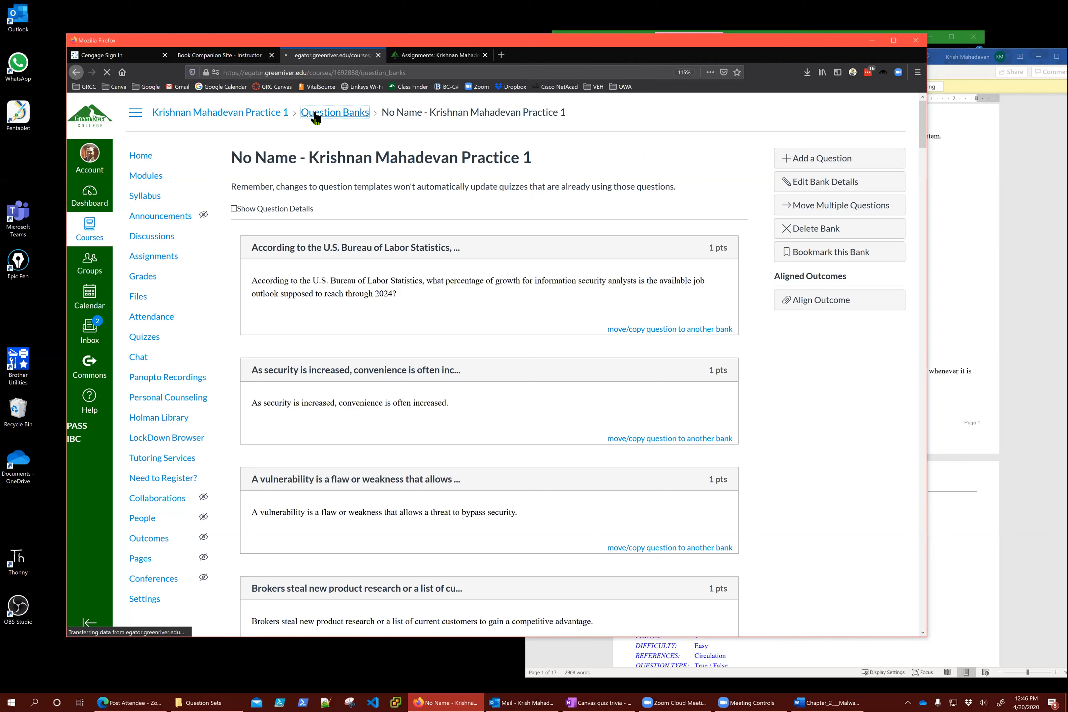
# Open TestQuestionBank-Ch1, view the new-question form without saving, then open the Quizzes list
pyautogui.scroll(-6, 424, 427)
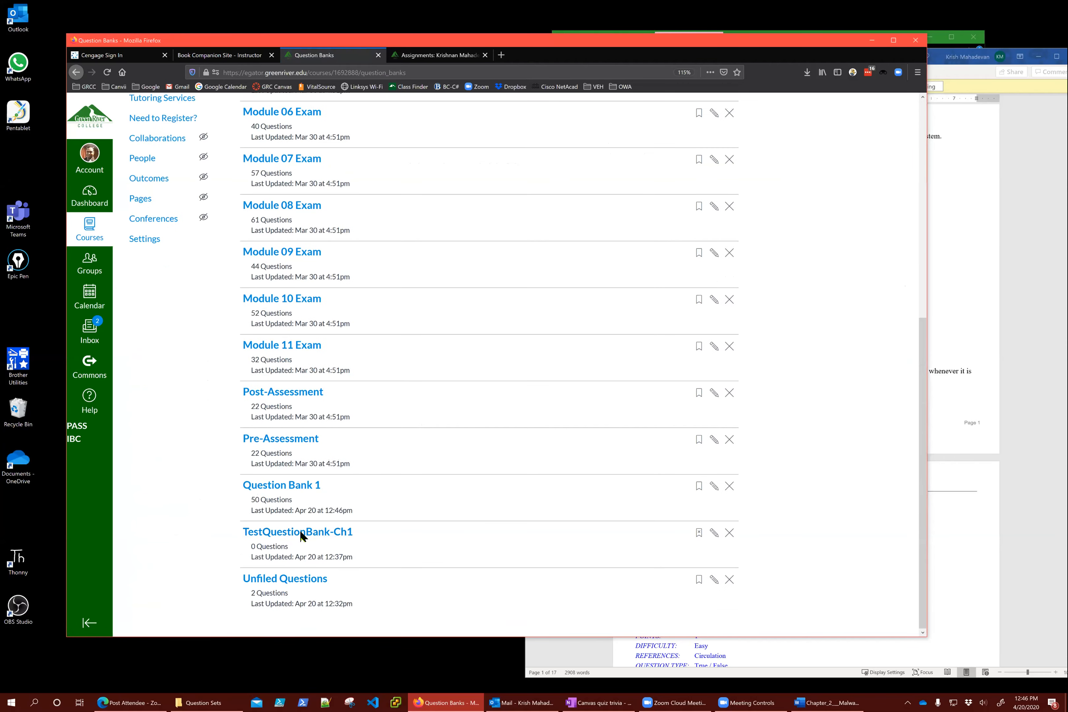
pyautogui.click(303, 533)
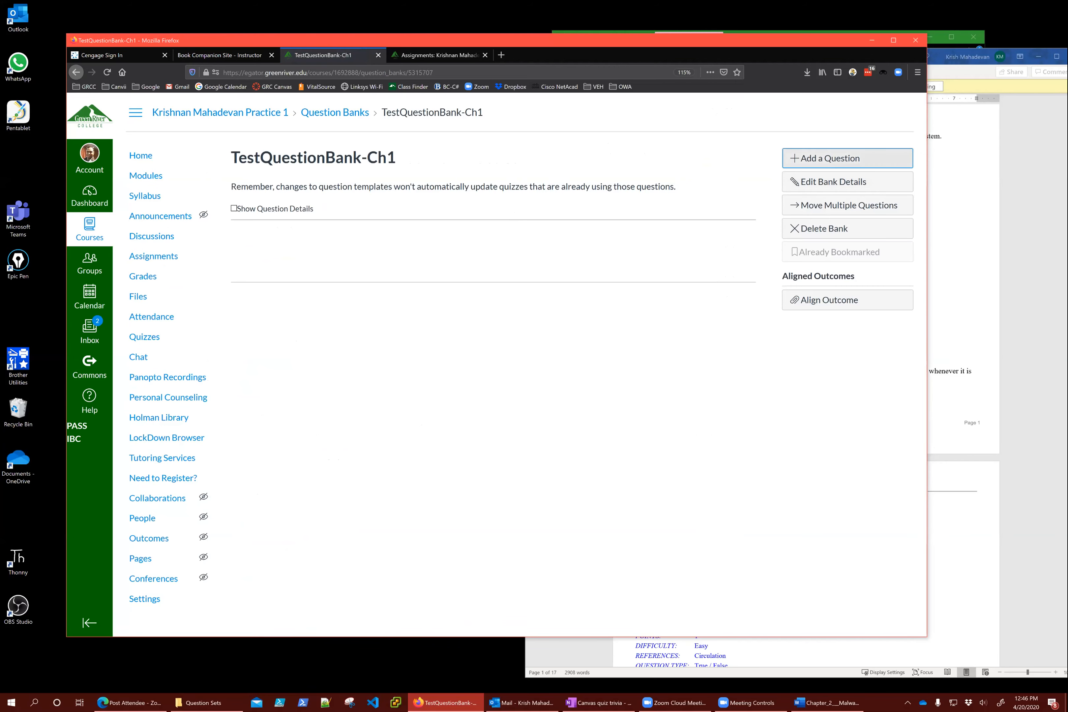
pyautogui.click(842, 157)
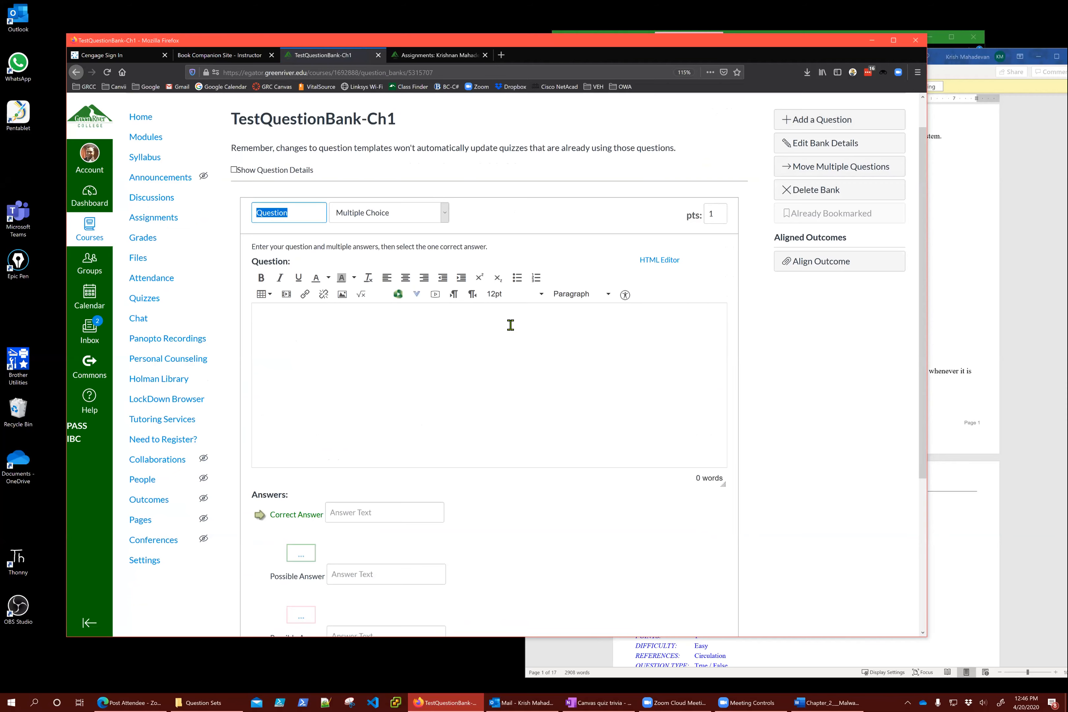
pyautogui.scroll(-5, 703, 403)
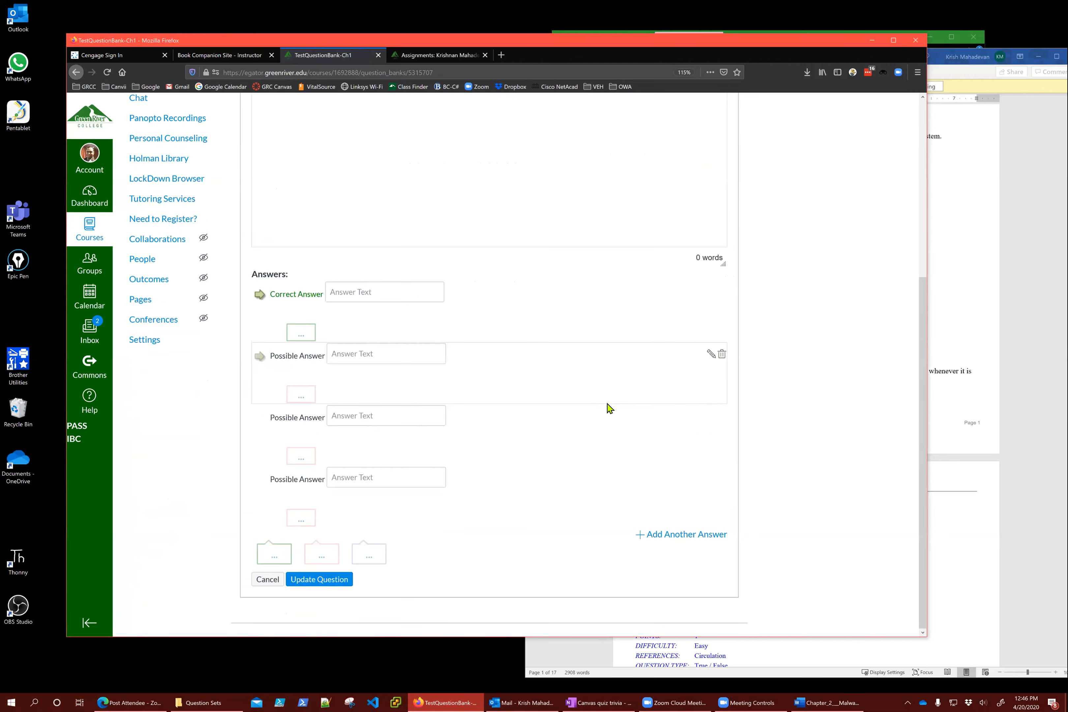
pyautogui.scroll(5, 595, 404)
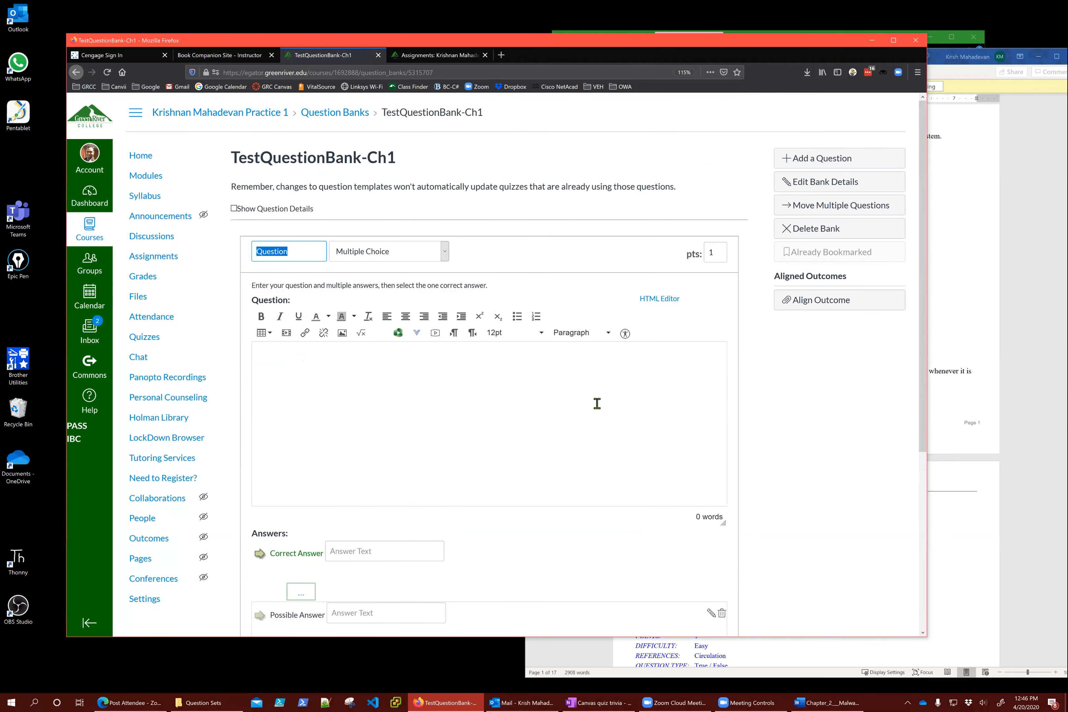
pyautogui.click(145, 340)
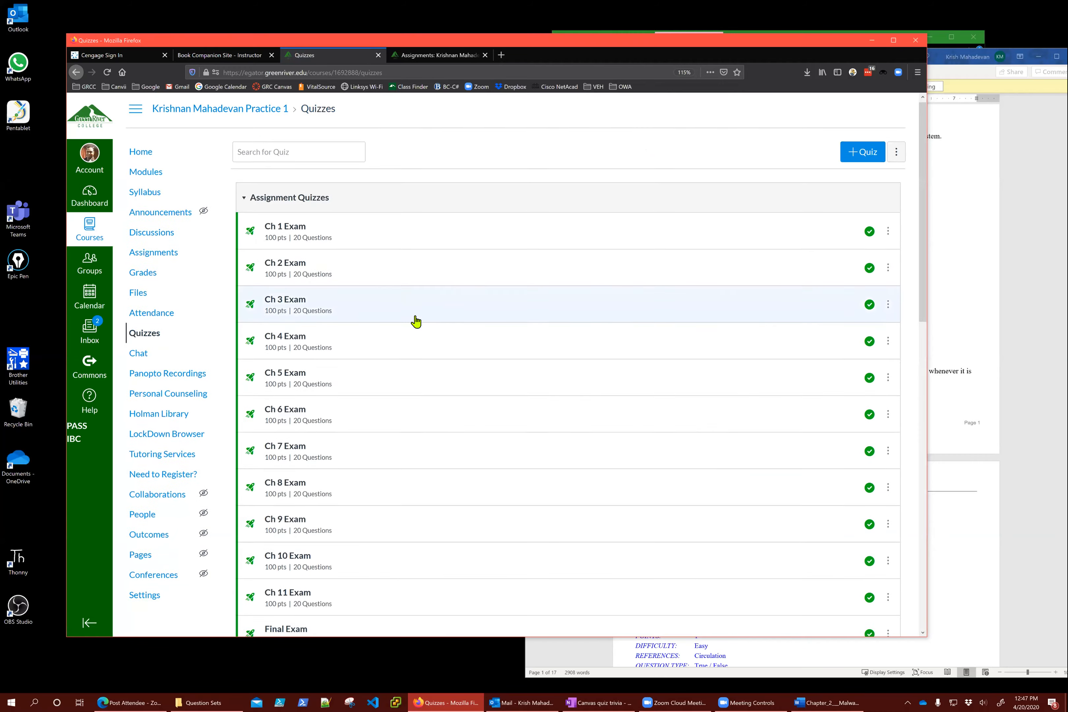
# Open My Dummy Quiz for editing and show its list of questions
pyautogui.scroll(-6, 415, 319)
pyautogui.scroll(-3, 396, 388)
pyautogui.scroll(-6, 394, 468)
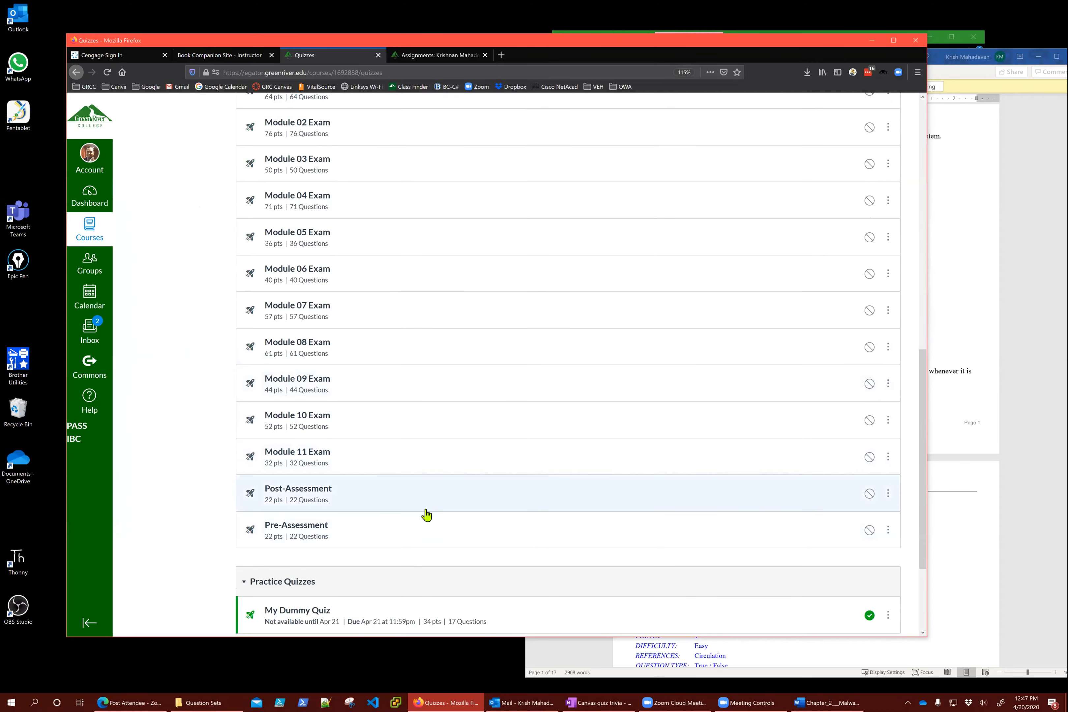
pyautogui.click(297, 473)
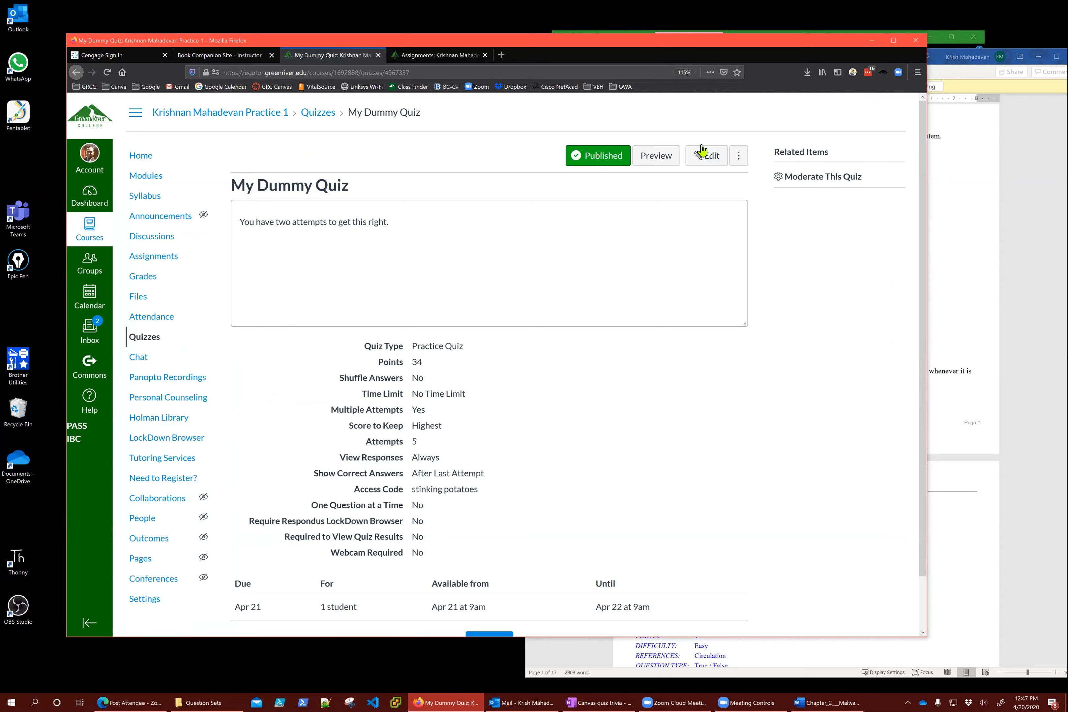
pyautogui.click(704, 156)
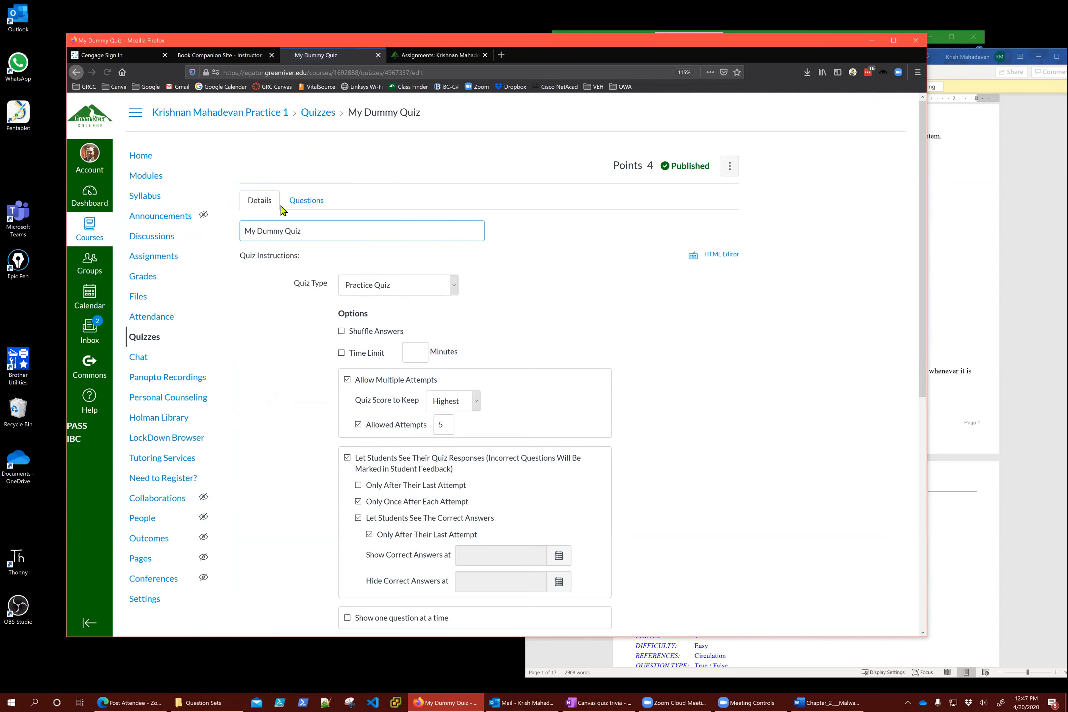
pyautogui.click(308, 201)
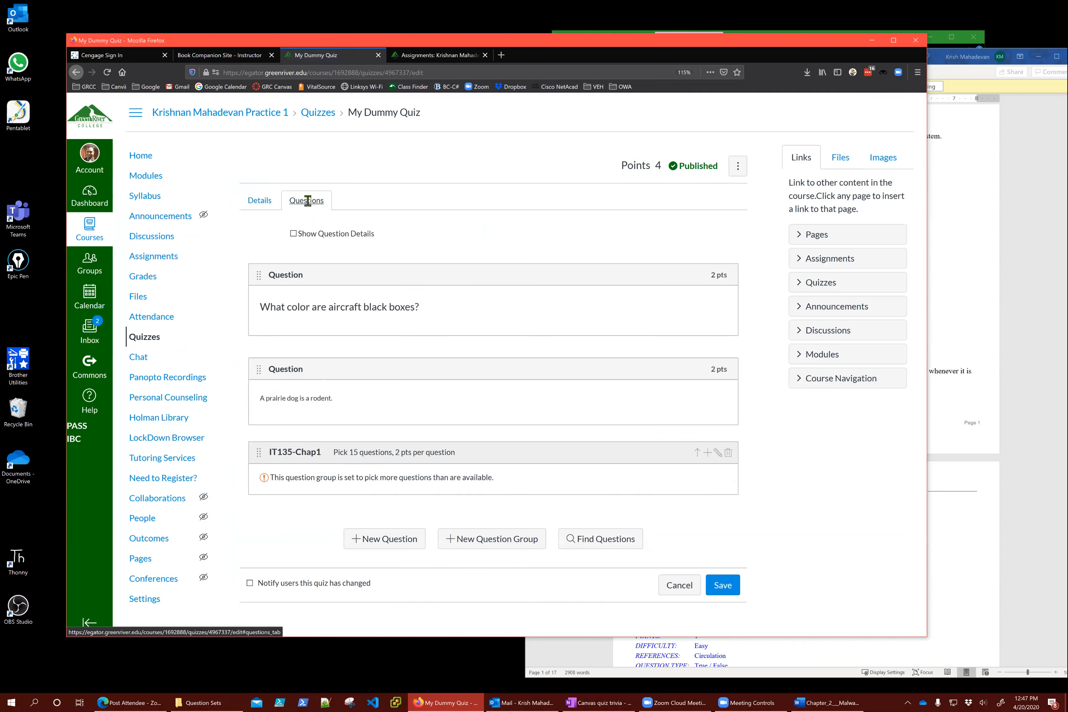
# Delete the IT135-Chap1 question group and confirm the deletion
pyautogui.click(505, 535)
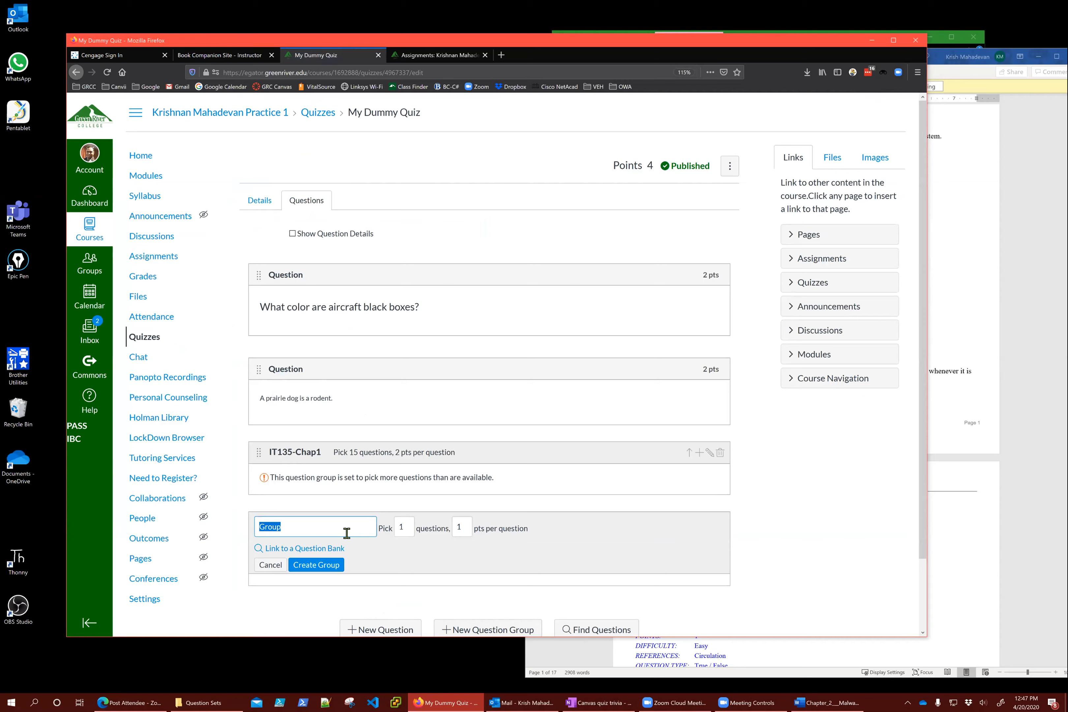
pyautogui.click(271, 565)
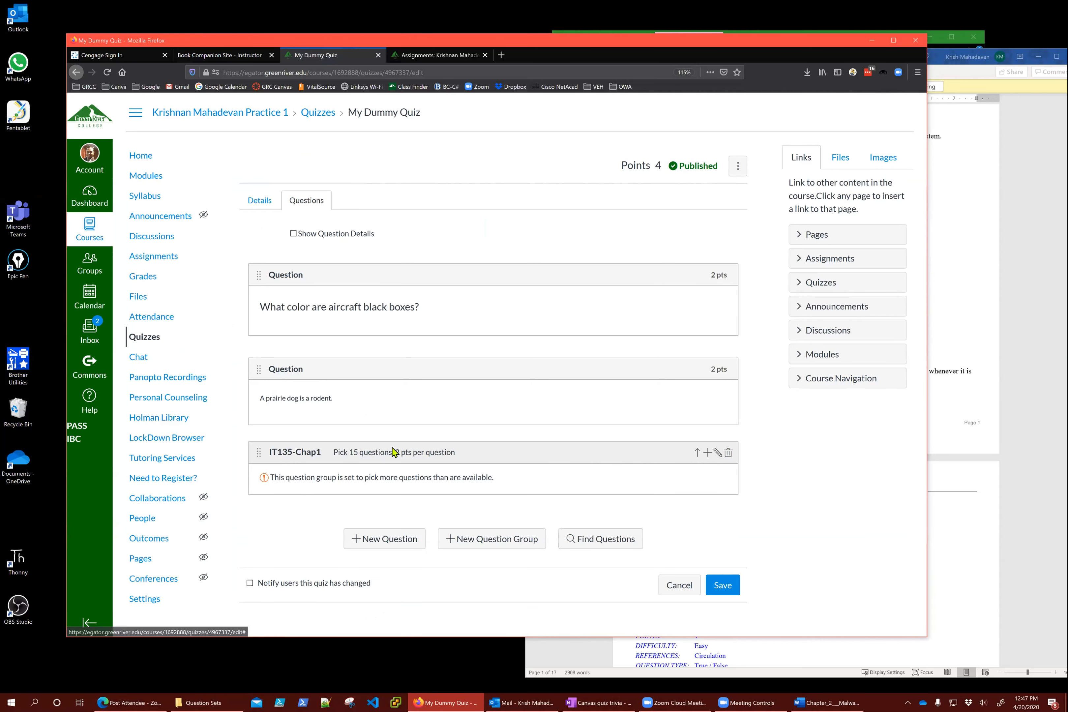
pyautogui.click(730, 454)
pyautogui.click(483, 306)
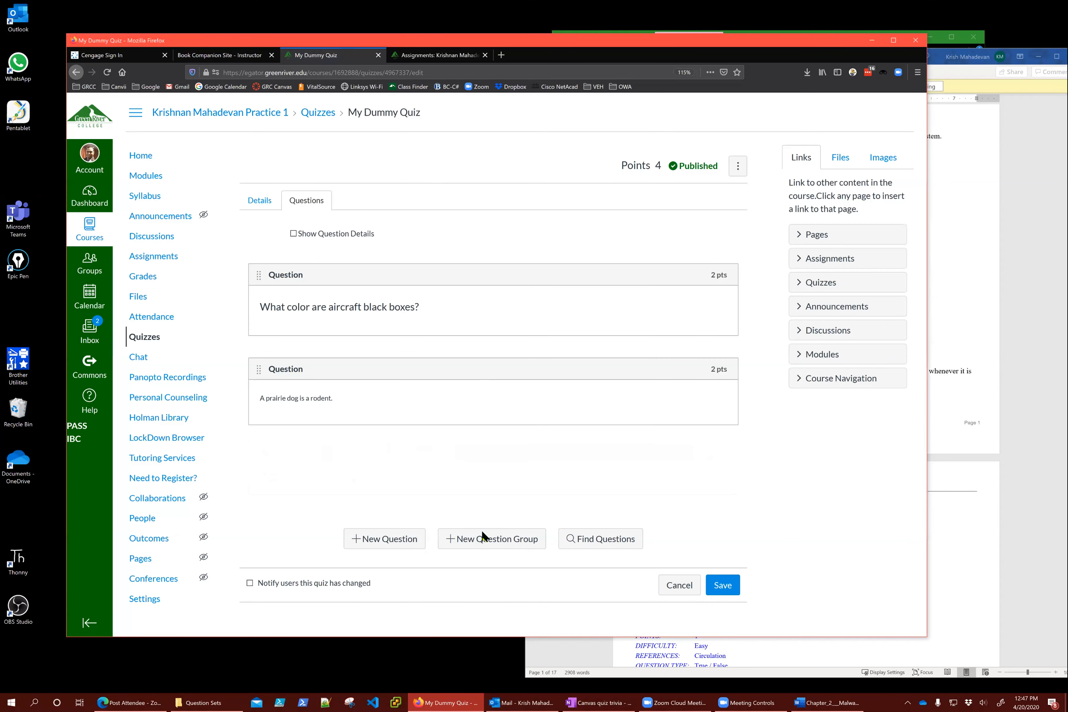
# Start a new question group named Chap 1 that picks 10 questions at 2 pts each
pyautogui.click(482, 469)
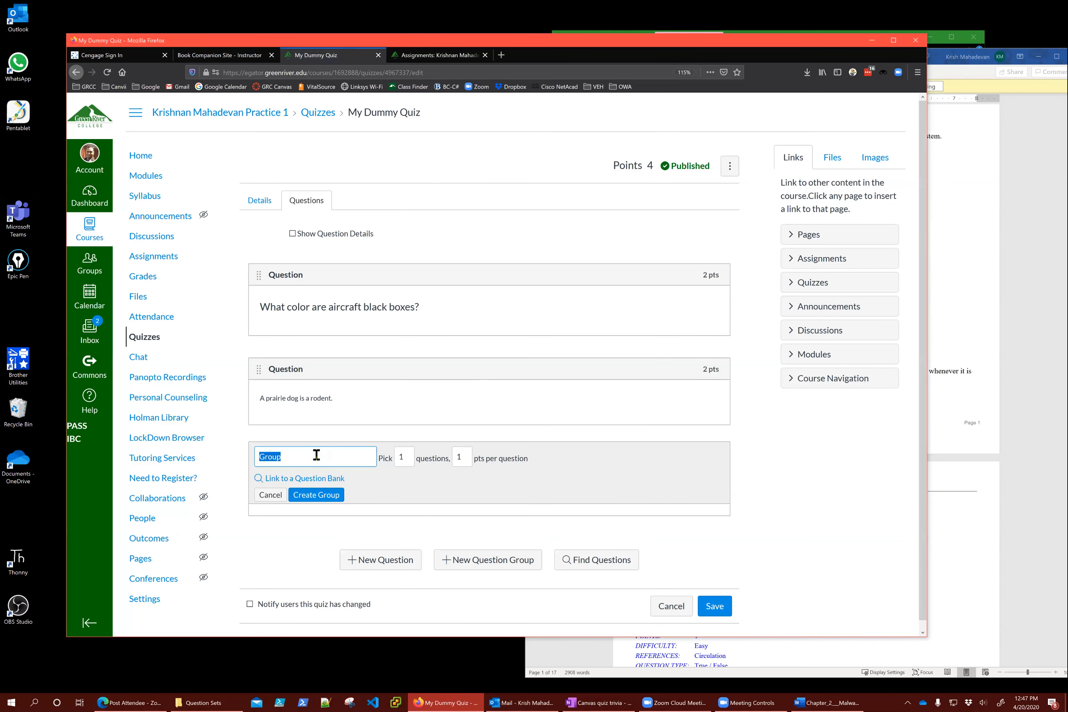
pyautogui.write('Chap 1')
pyautogui.press('Tab')
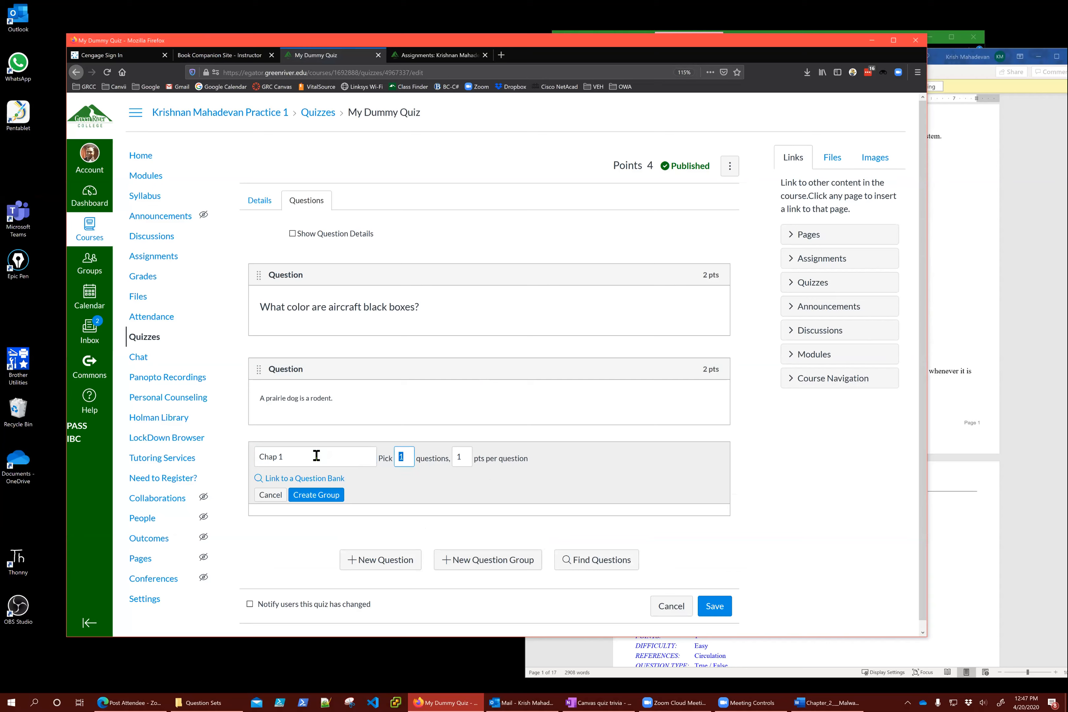
pyautogui.write('0')
pyautogui.press('Tab')
pyautogui.write('2')
# Link the Chap 1 group to Question Bank 1
pyautogui.click(294, 479)
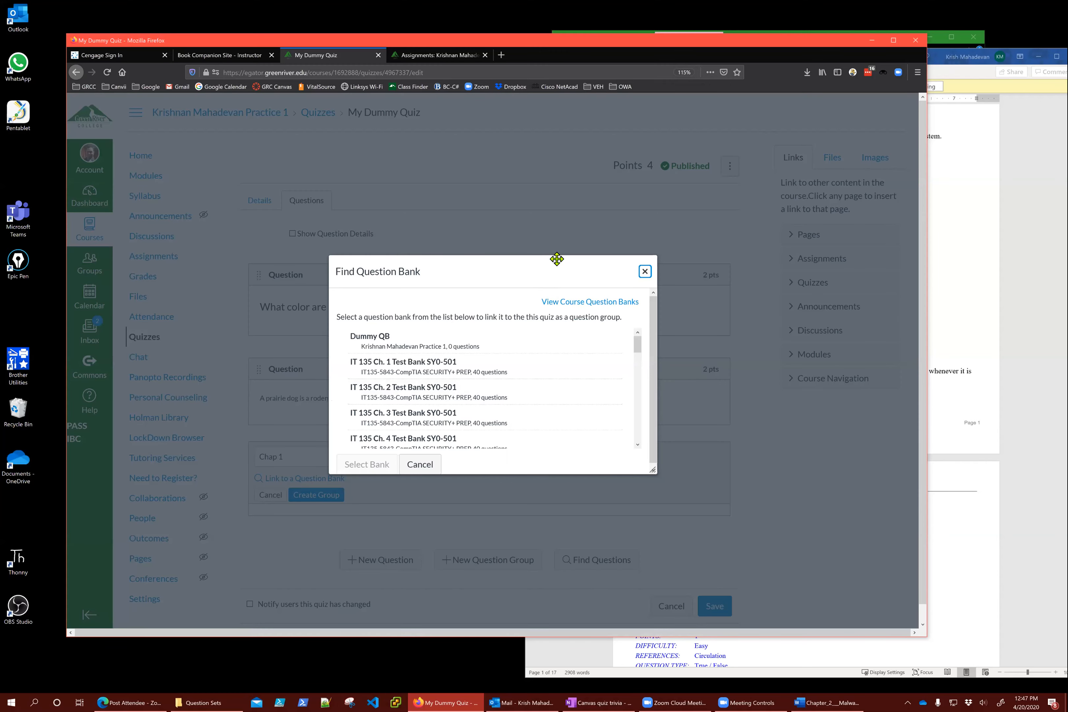
pyautogui.moveTo(557, 257); pyautogui.dragTo(568, 131)
pyautogui.scroll(-1, 446, 262)
pyautogui.scroll(-10, 446, 265)
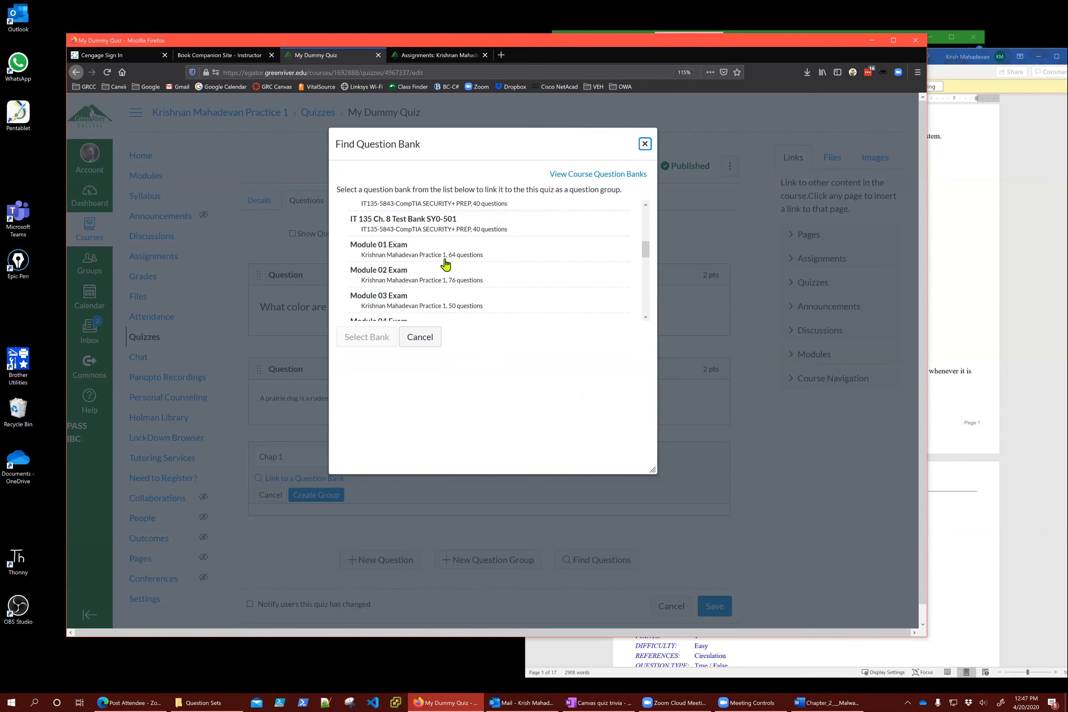
pyautogui.scroll(-8, 445, 264)
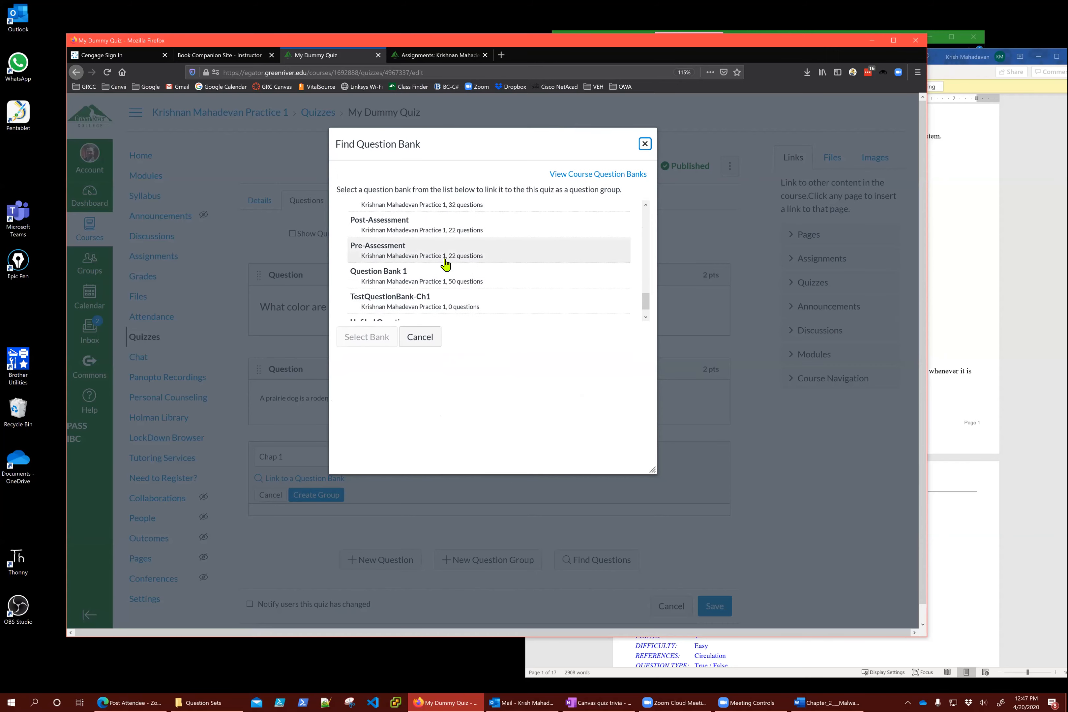
pyautogui.scroll(8, 445, 264)
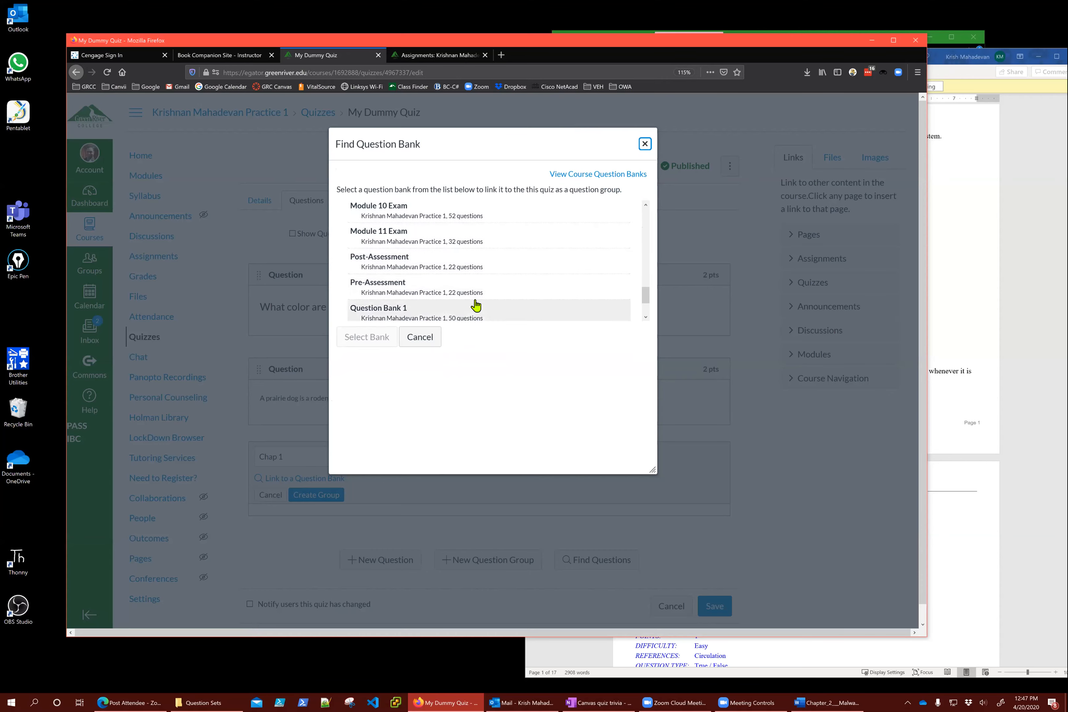
pyautogui.scroll(5, 476, 305)
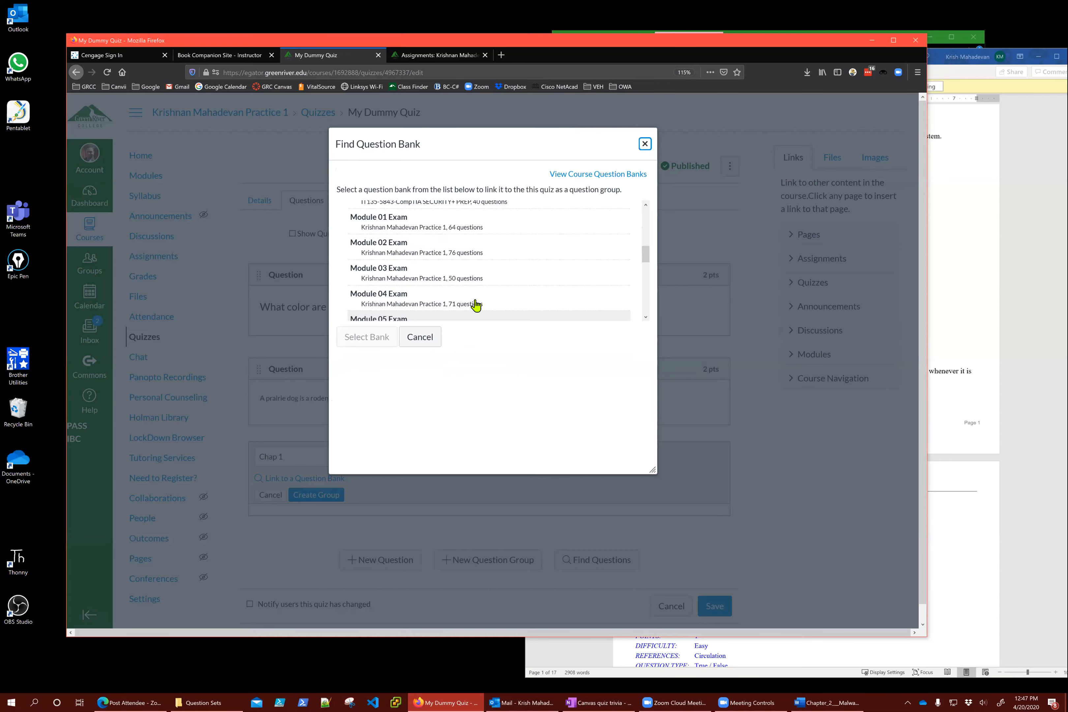
pyautogui.scroll(3, 475, 306)
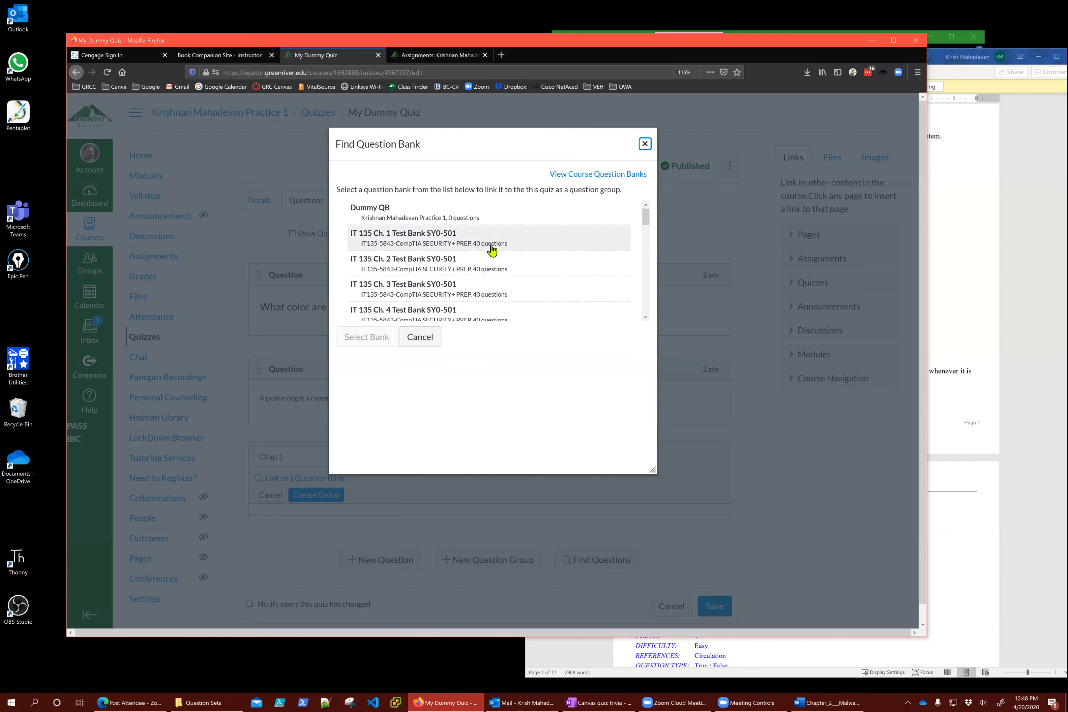
pyautogui.scroll(-5, 492, 250)
pyautogui.scroll(-6, 492, 250)
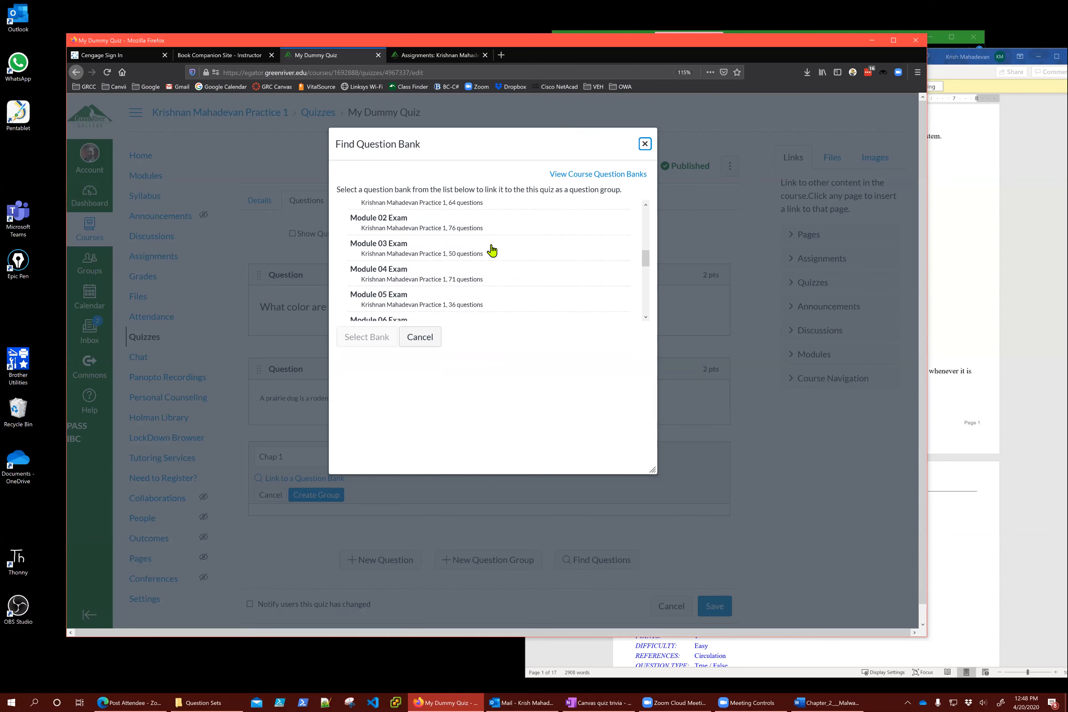
pyautogui.scroll(-3, 492, 250)
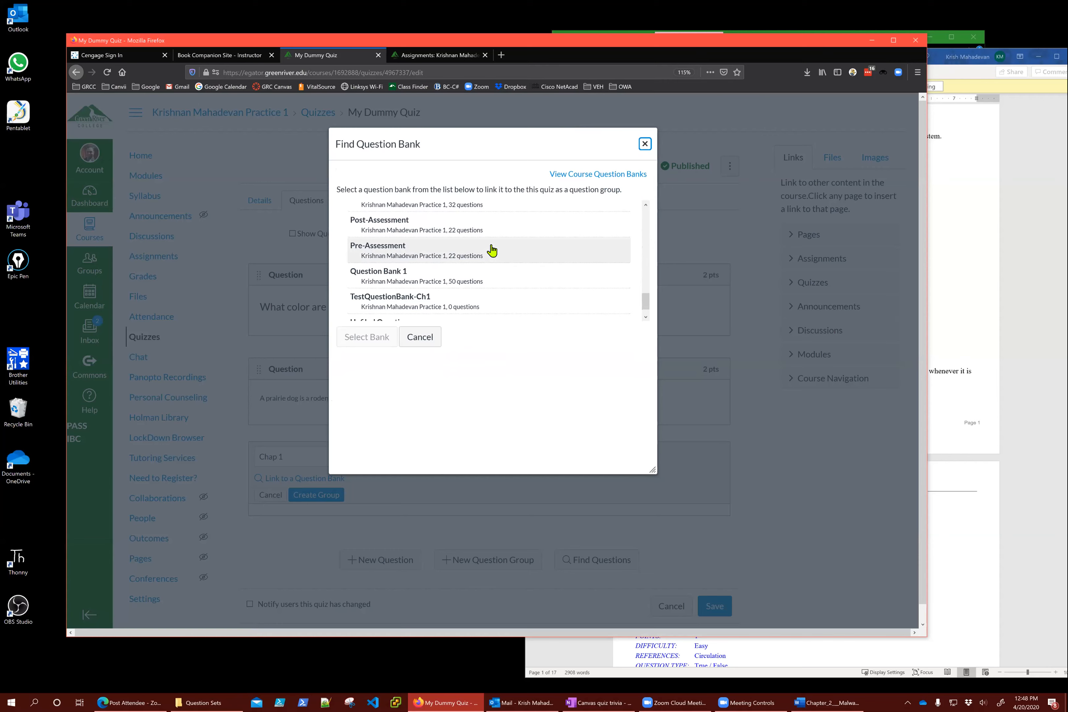
pyautogui.click(381, 275)
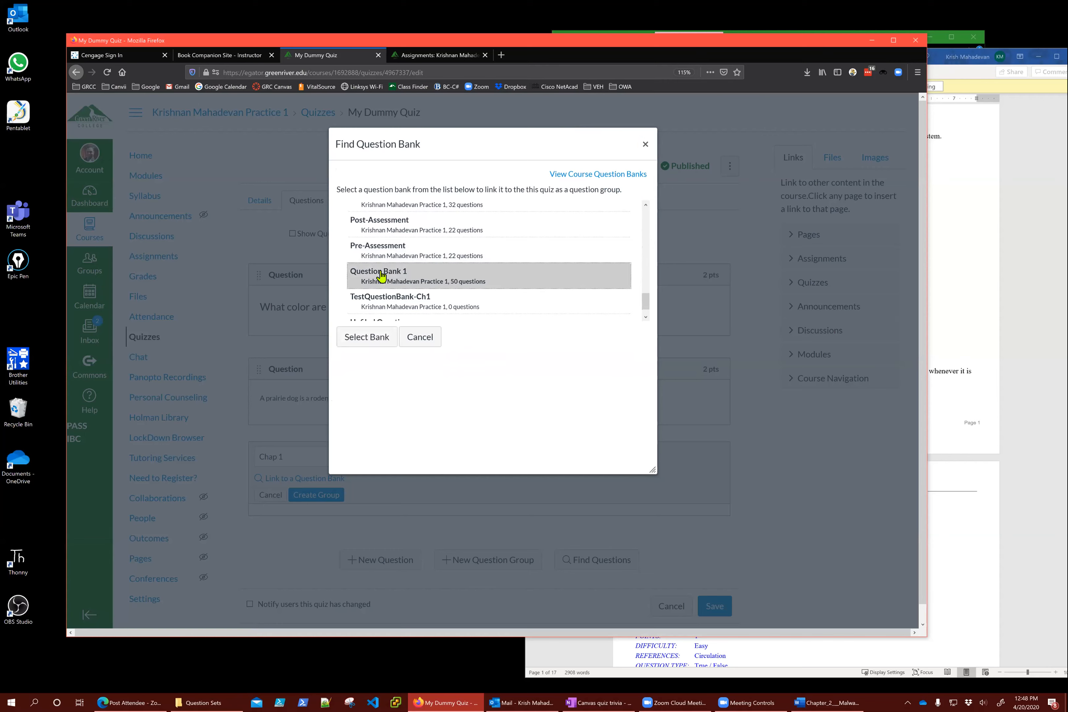
pyautogui.click(366, 338)
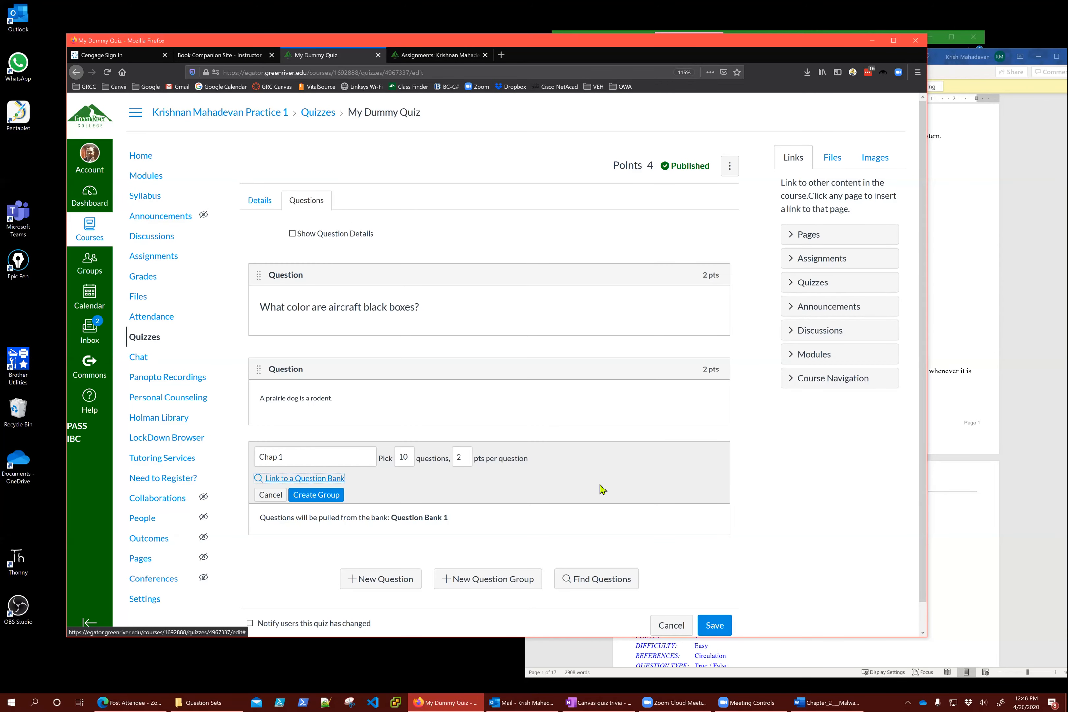
pyautogui.scroll(-1, 601, 488)
pyautogui.scroll(1, 601, 488)
# Create the Chap 1 group and save My Dummy Quiz, continuing past the section warning
pyautogui.click(322, 496)
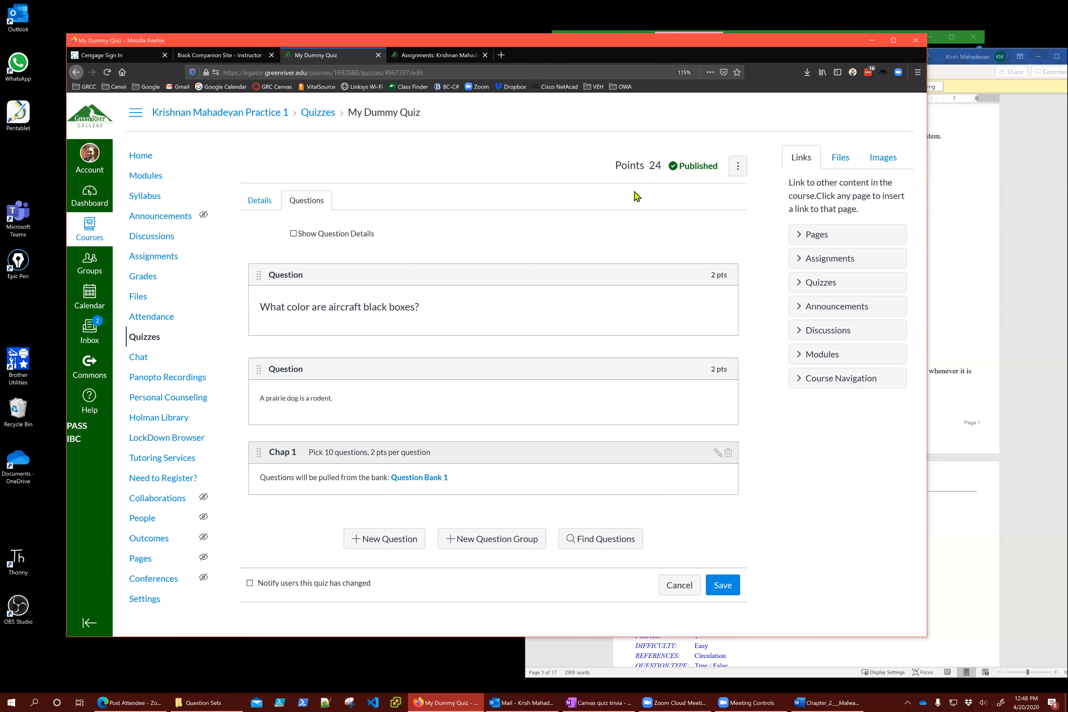
pyautogui.click(722, 585)
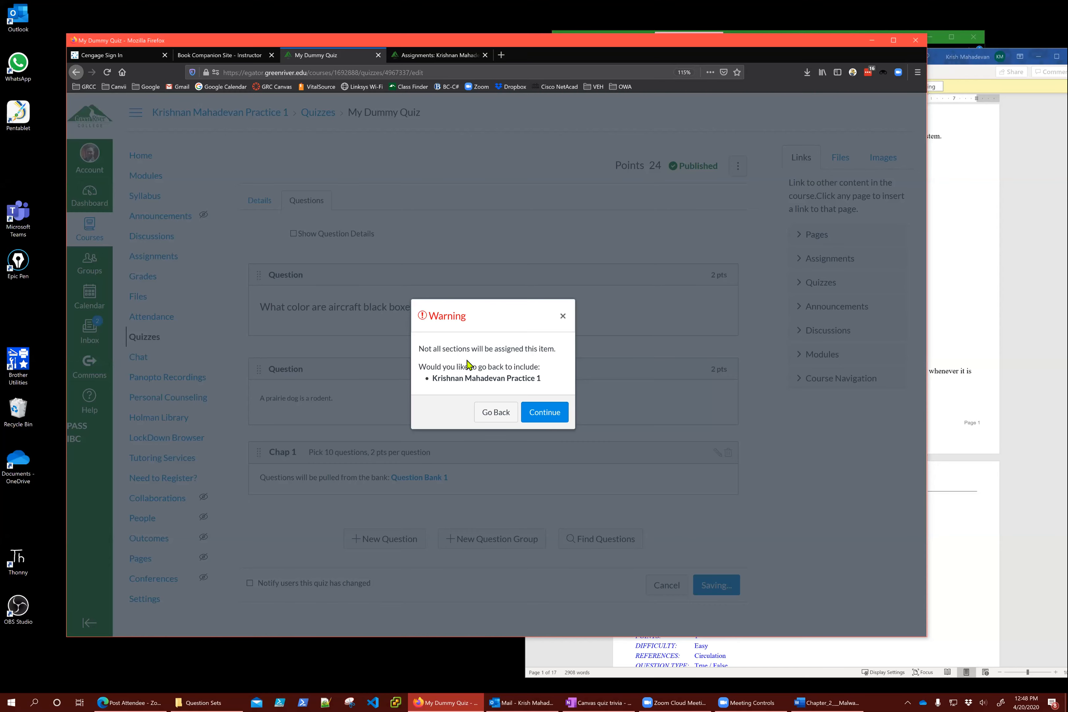
pyautogui.click(552, 416)
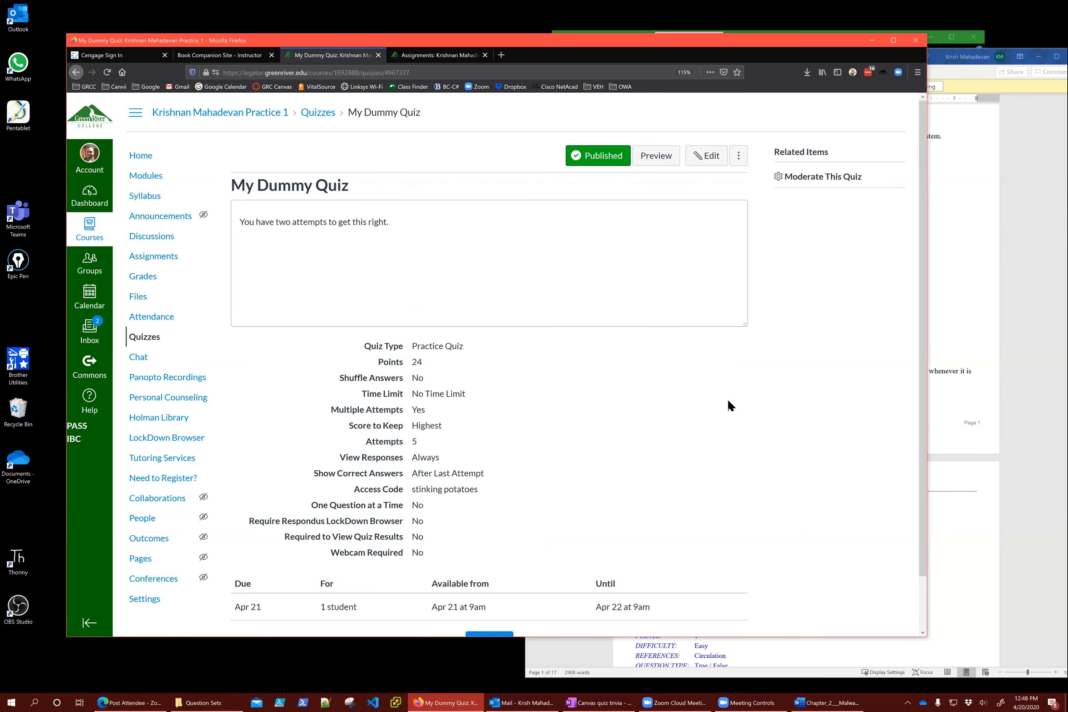
pyautogui.scroll(-2, 727, 398)
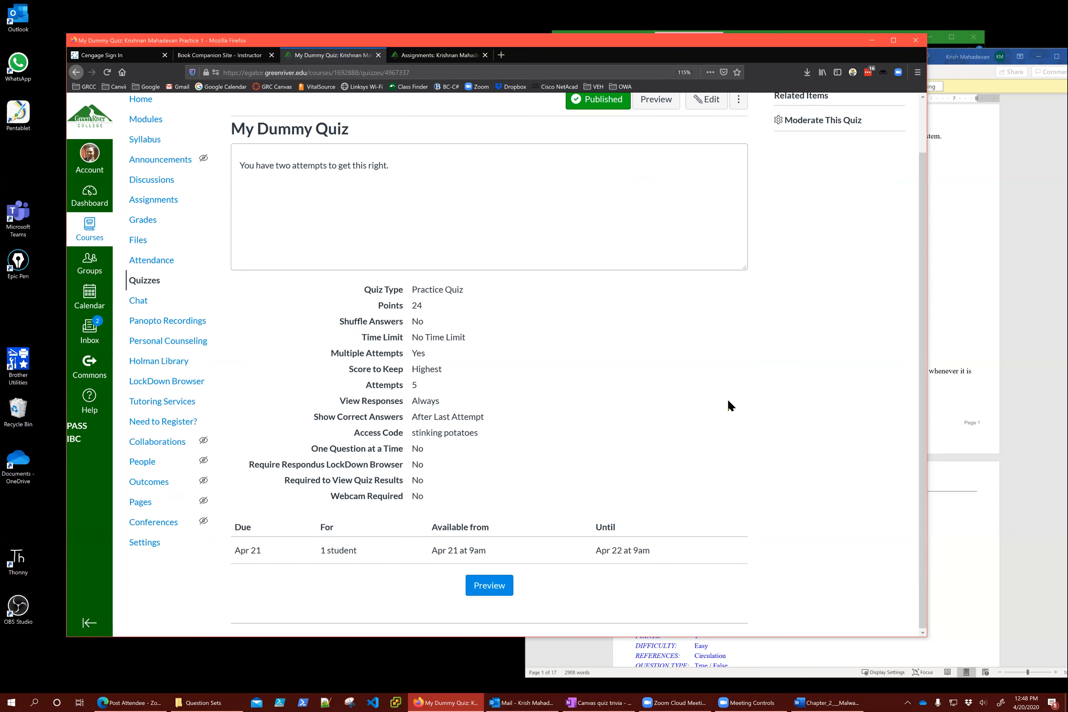
pyautogui.scroll(2, 719, 394)
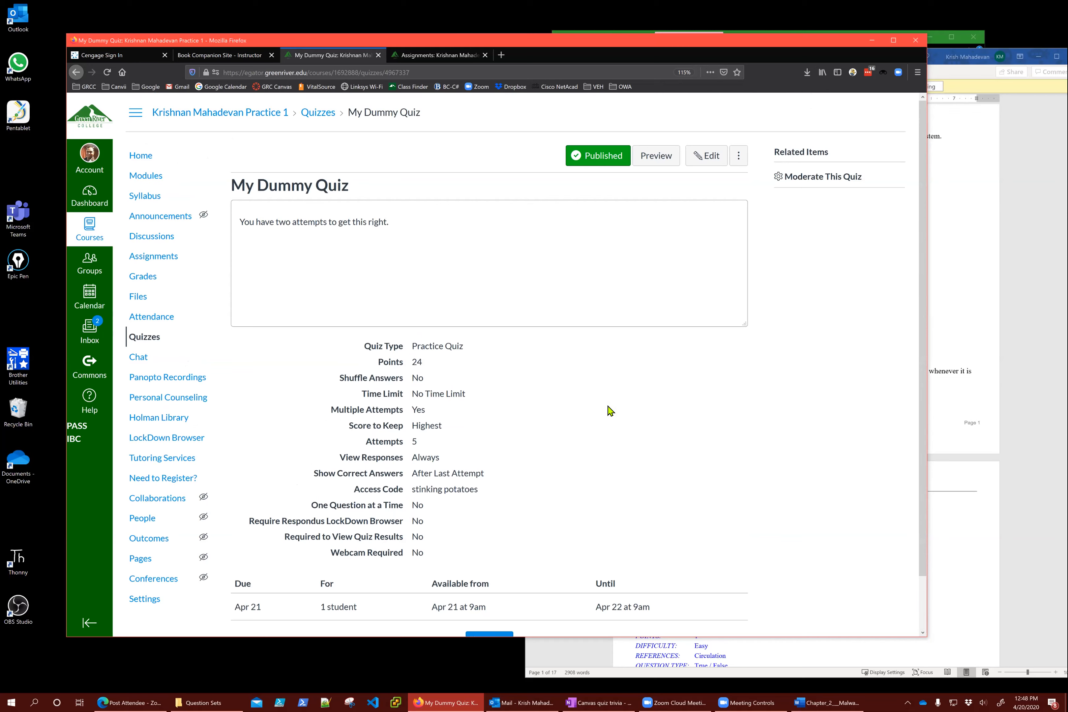
# Open the Moderate This Quiz page and one student's extension settings
pyautogui.click(808, 177)
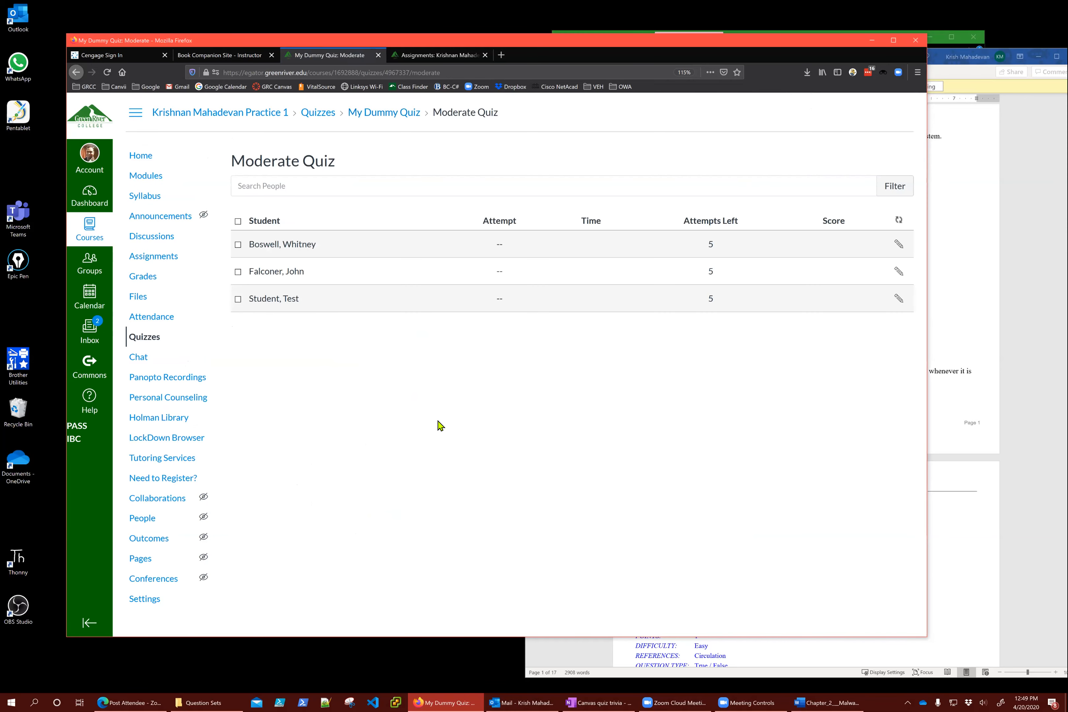
pyautogui.click(391, 189)
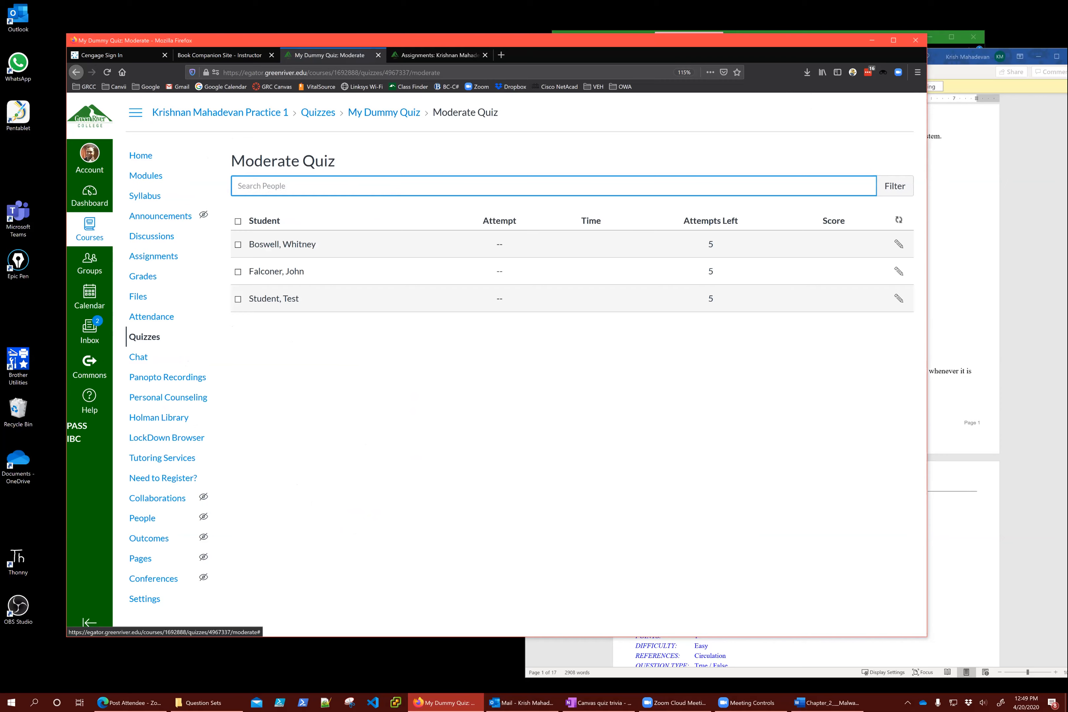
pyautogui.click(899, 244)
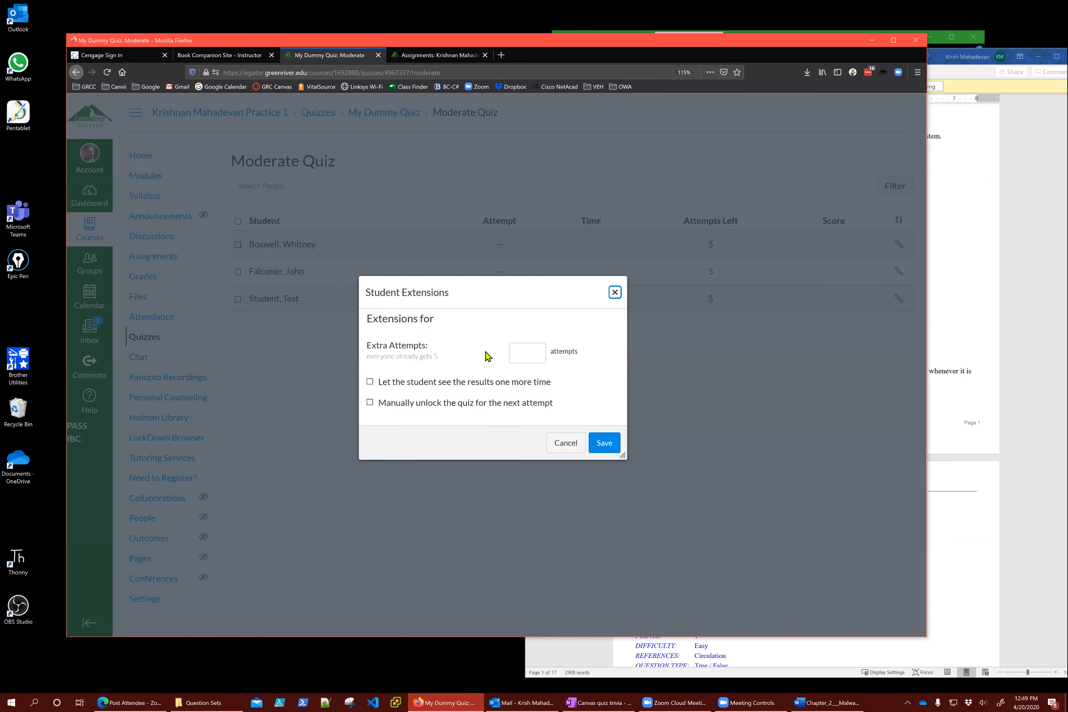
# Enter 3 extra attempts for the student and save, raising attempts left to 8
pyautogui.click(529, 355)
pyautogui.write('3')
pyautogui.moveTo(524, 353); pyautogui.dragTo(508, 358)
pyautogui.write('1')
pyautogui.click(567, 322)
pyautogui.doubleClick(536, 358)
pyautogui.write('3')
pyautogui.click(393, 409)
pyautogui.moveTo(382, 357); pyautogui.dragTo(444, 361)
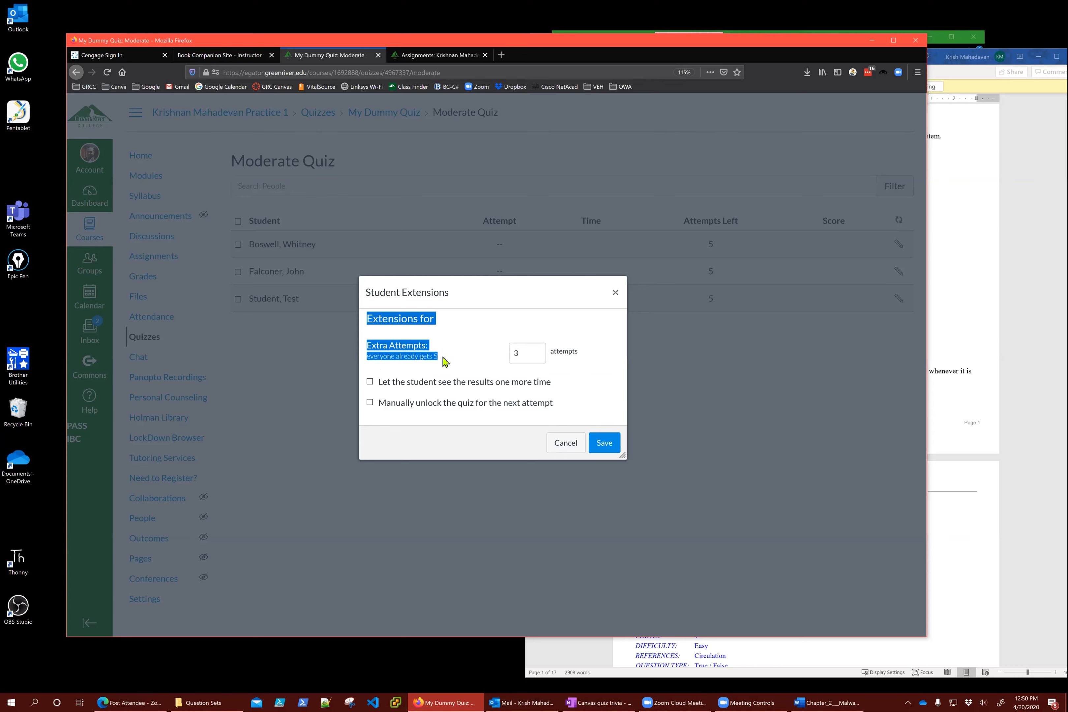
pyautogui.click(442, 362)
pyautogui.click(529, 358)
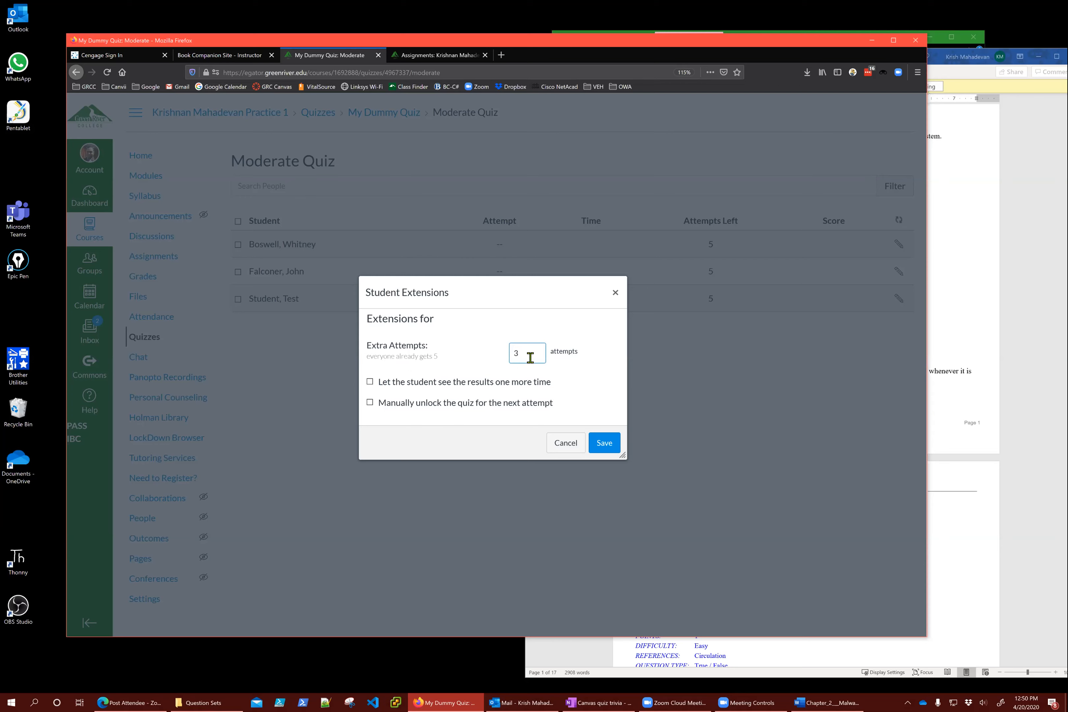
pyautogui.click(604, 447)
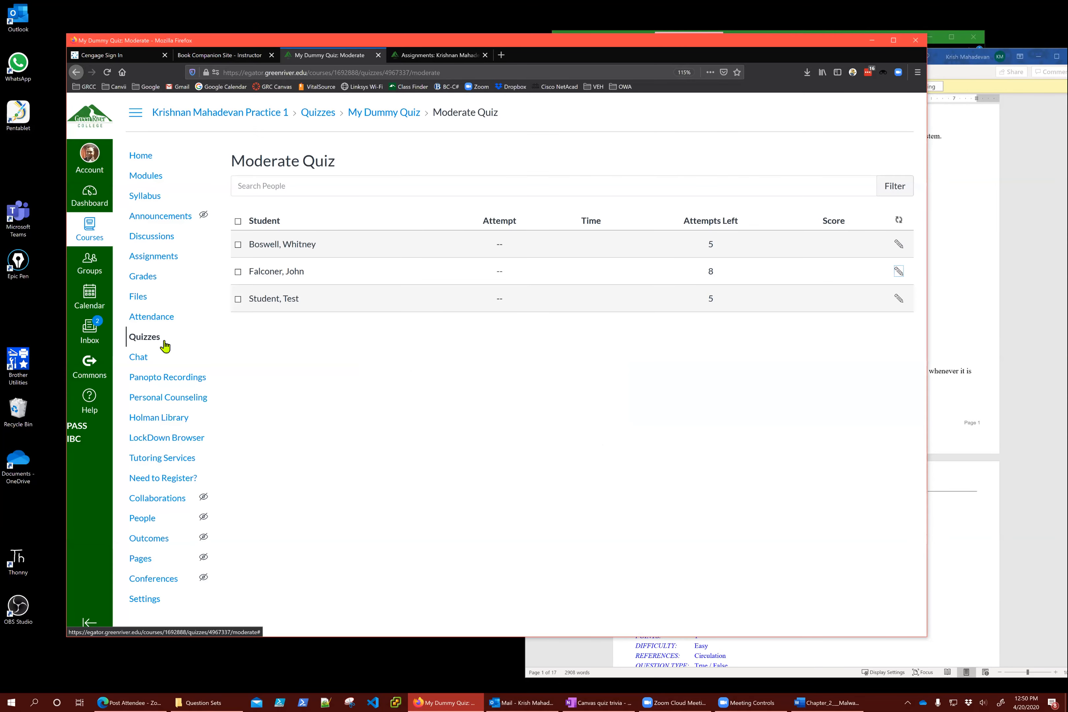
# Go back to the course's Quizzes list through the Quizzes breadcrumb
pyautogui.click(317, 190)
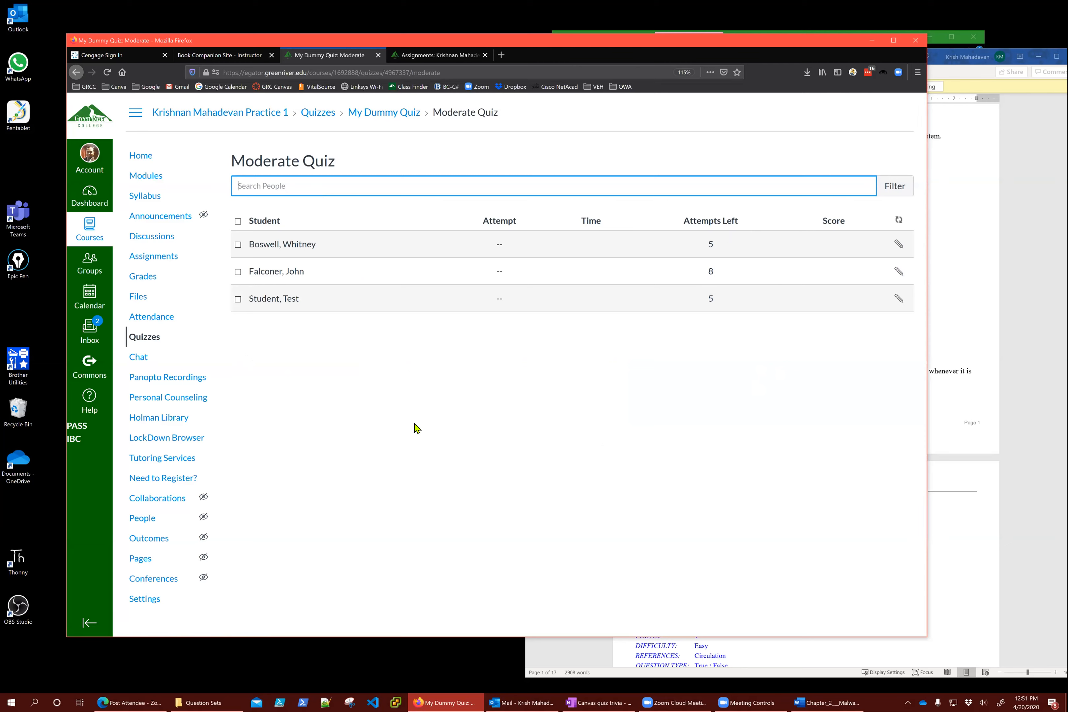
pyautogui.click(329, 115)
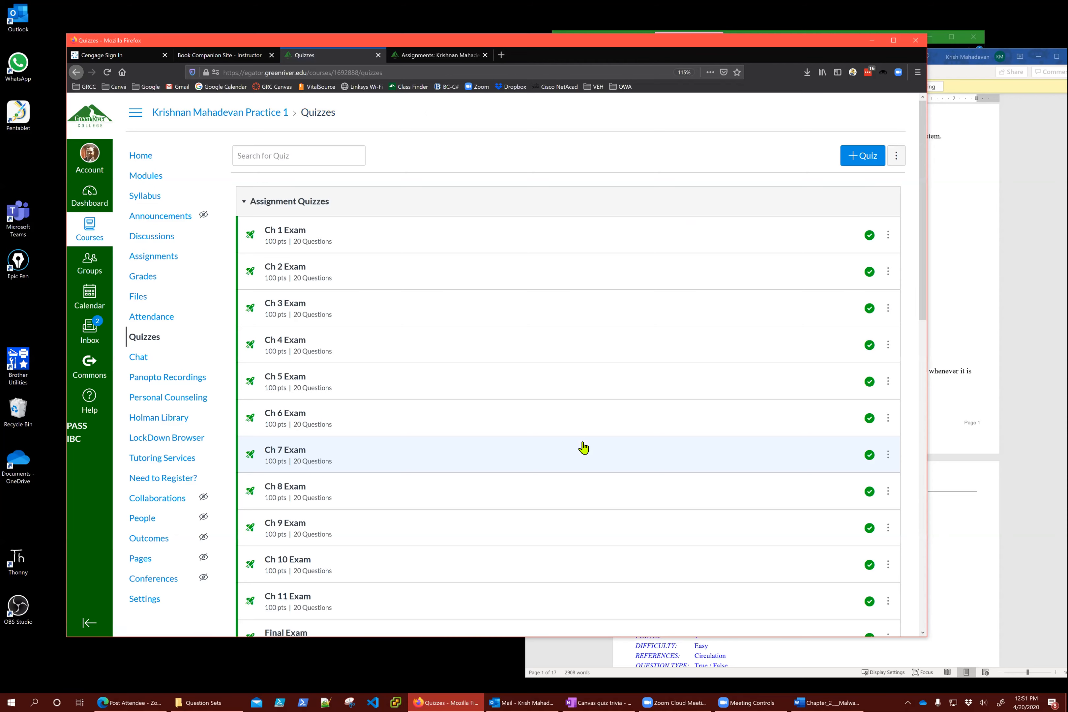
# Collapse and re-expand Assignment Quizzes, check the options menu, then go to Assignments
pyautogui.scroll(-3, 565, 339)
pyautogui.scroll(3, 561, 363)
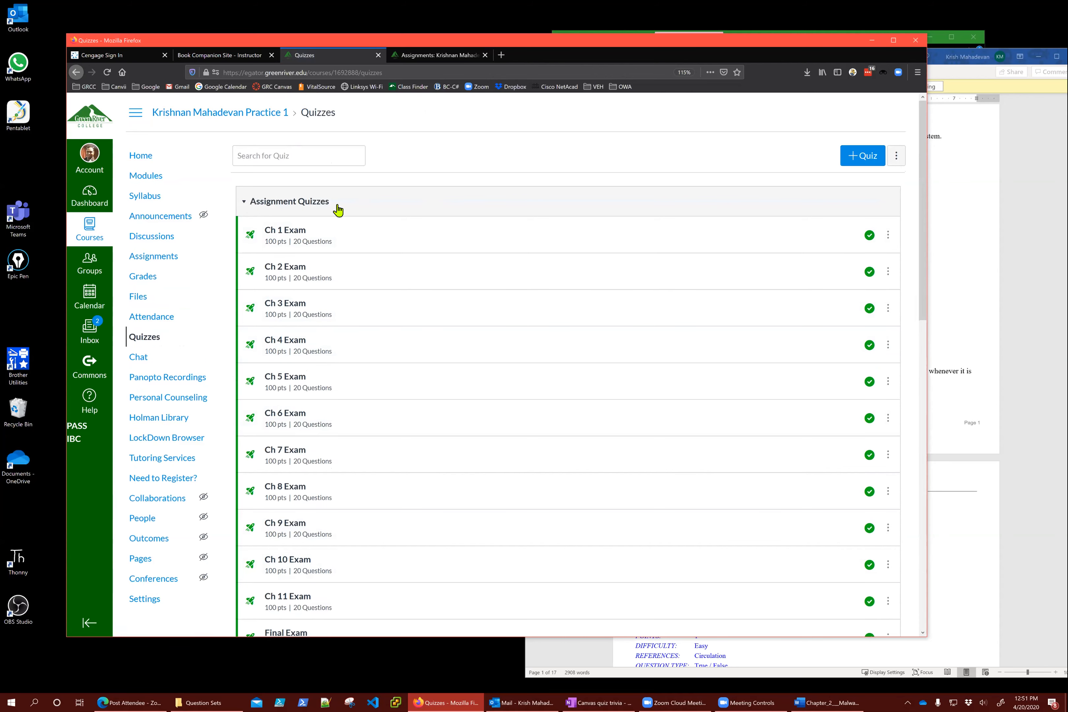
pyautogui.click(374, 208)
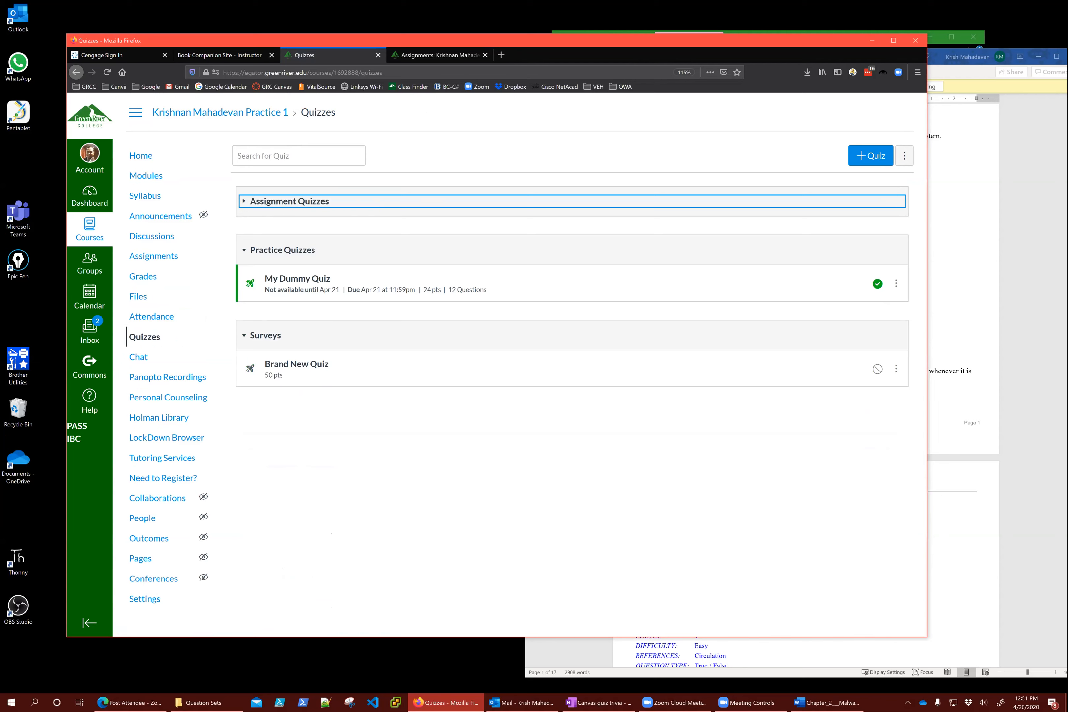
pyautogui.click(904, 155)
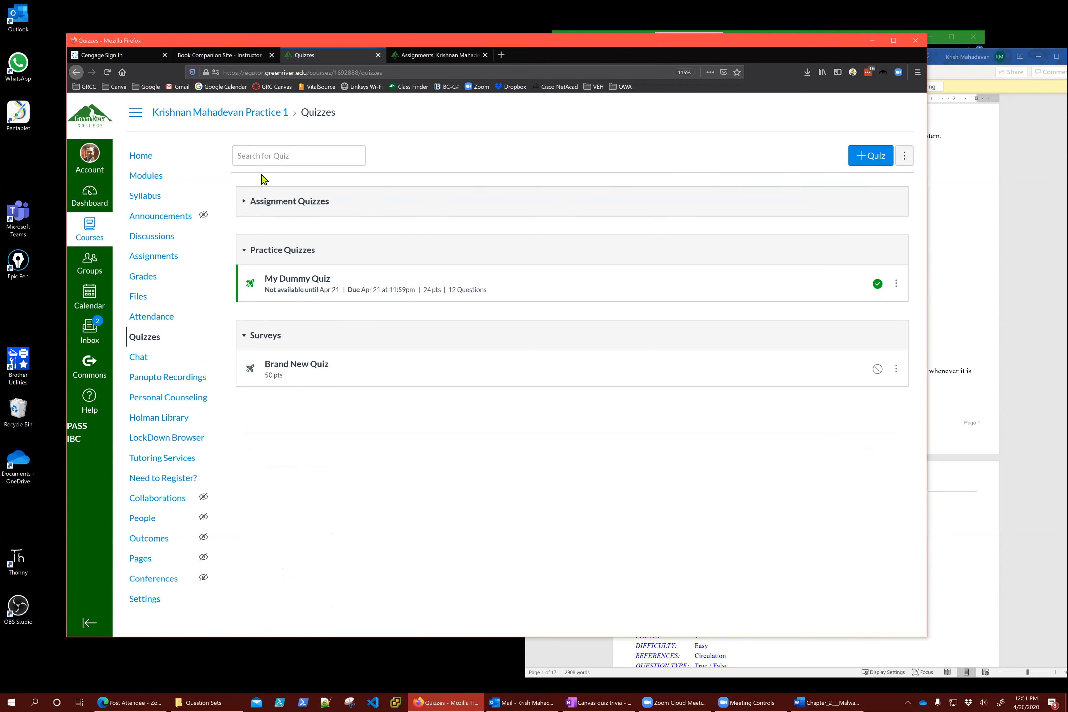
pyautogui.click(246, 204)
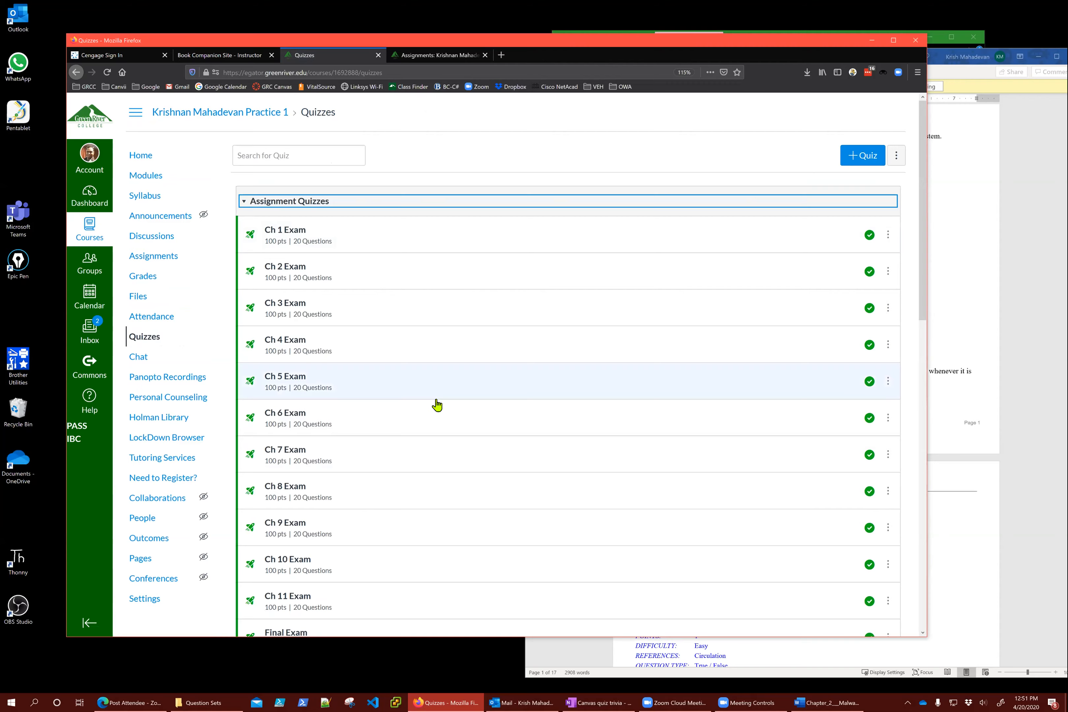
pyautogui.scroll(-10, 436, 405)
pyautogui.scroll(10, 436, 405)
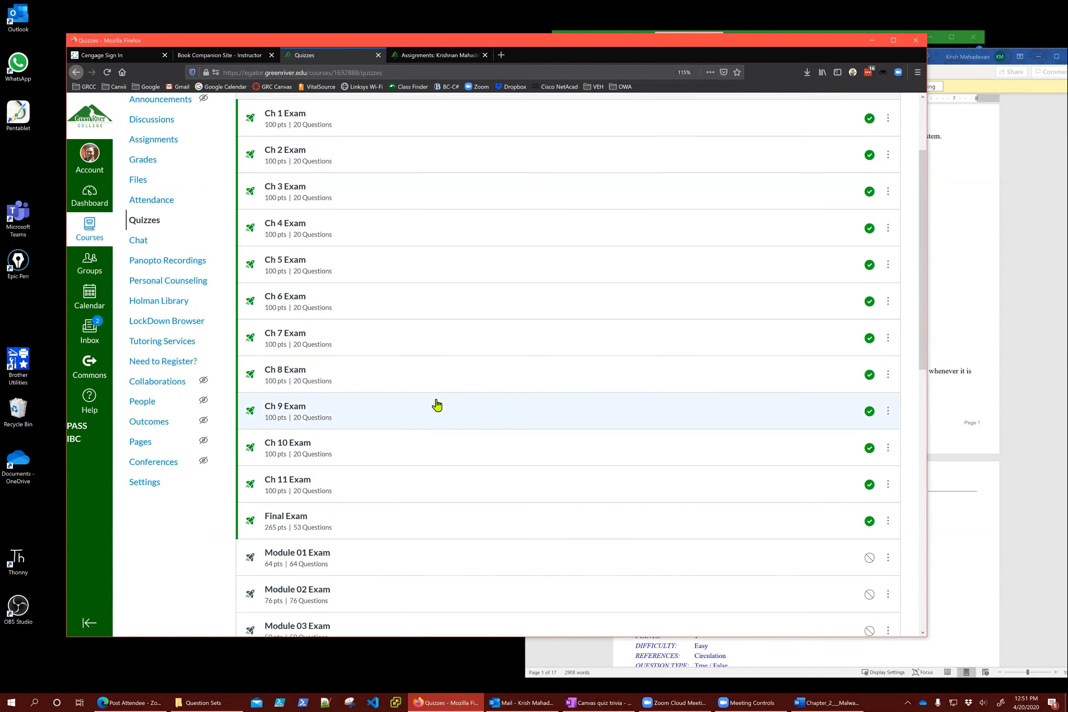
pyautogui.click(168, 259)
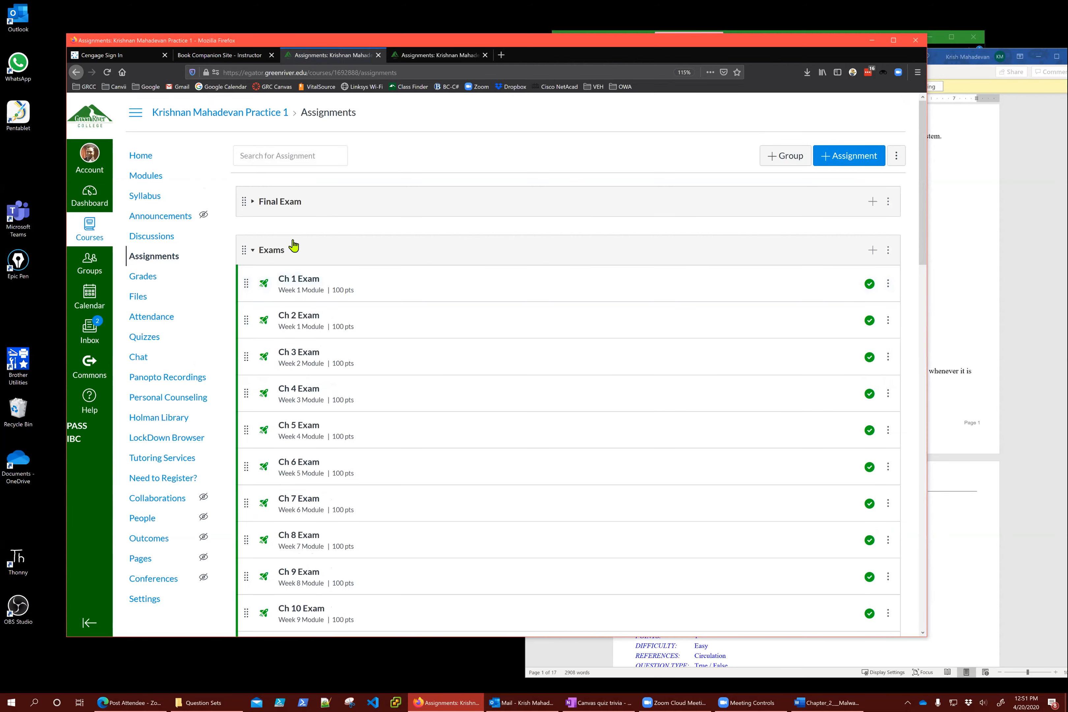
# Switch to Quizzes and back to Assignments, scrolling through the Exams and Assignments groups
pyautogui.scroll(-15, 448, 349)
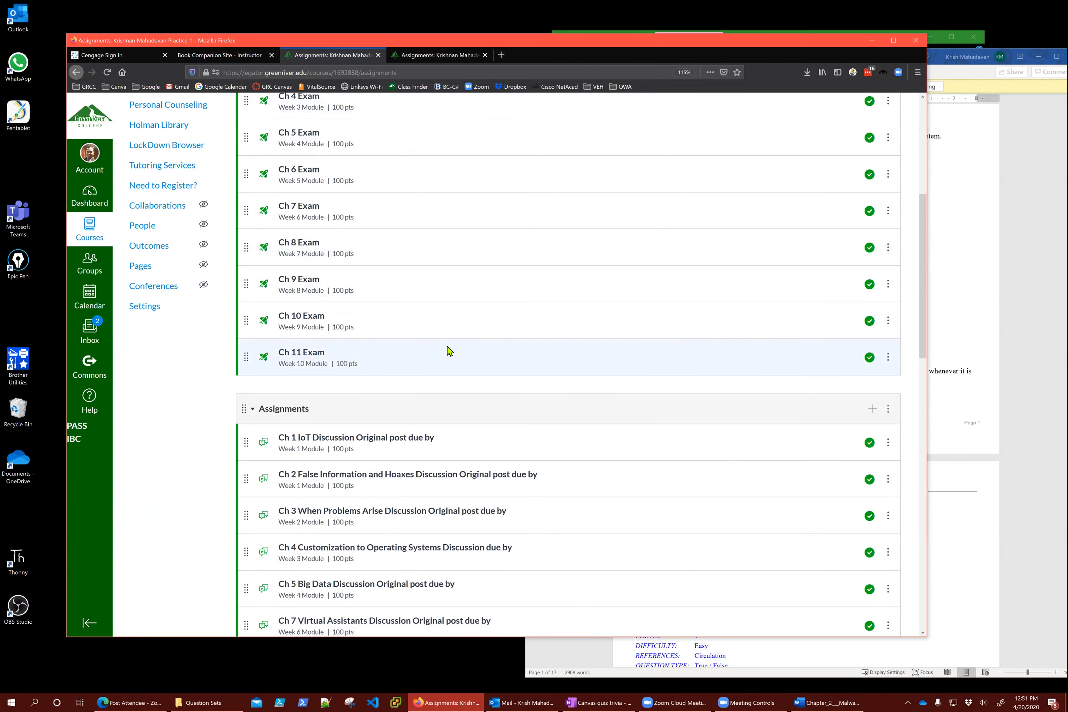
pyautogui.scroll(-6, 467, 363)
pyautogui.scroll(10, 458, 415)
pyautogui.scroll(10, 457, 415)
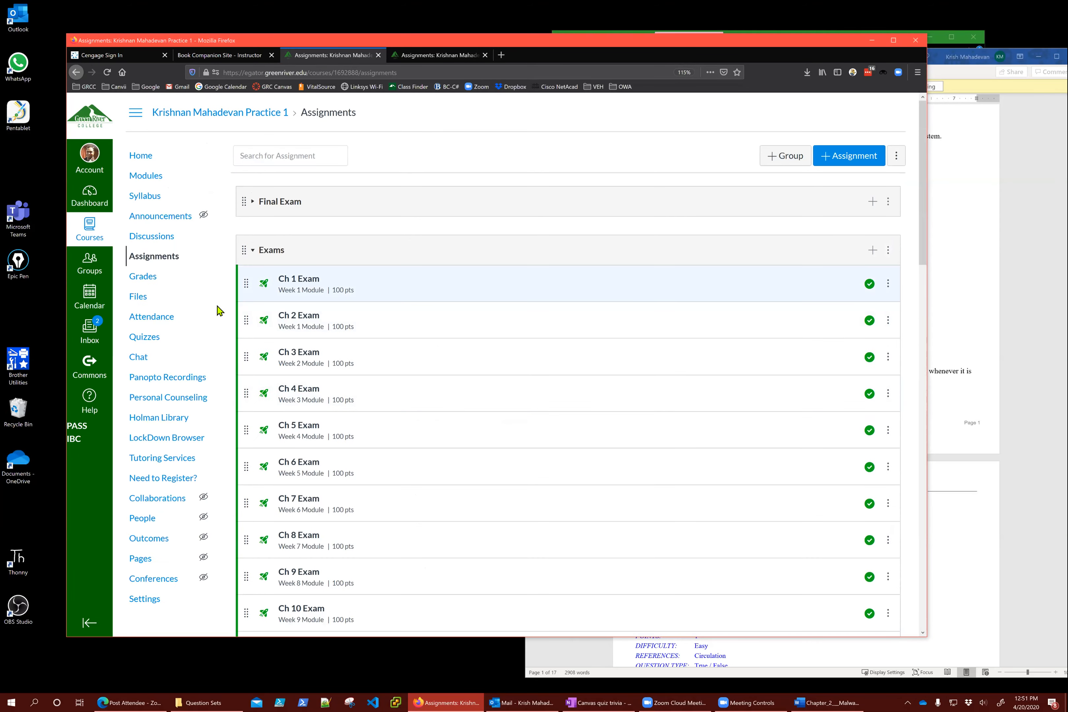
pyautogui.click(148, 339)
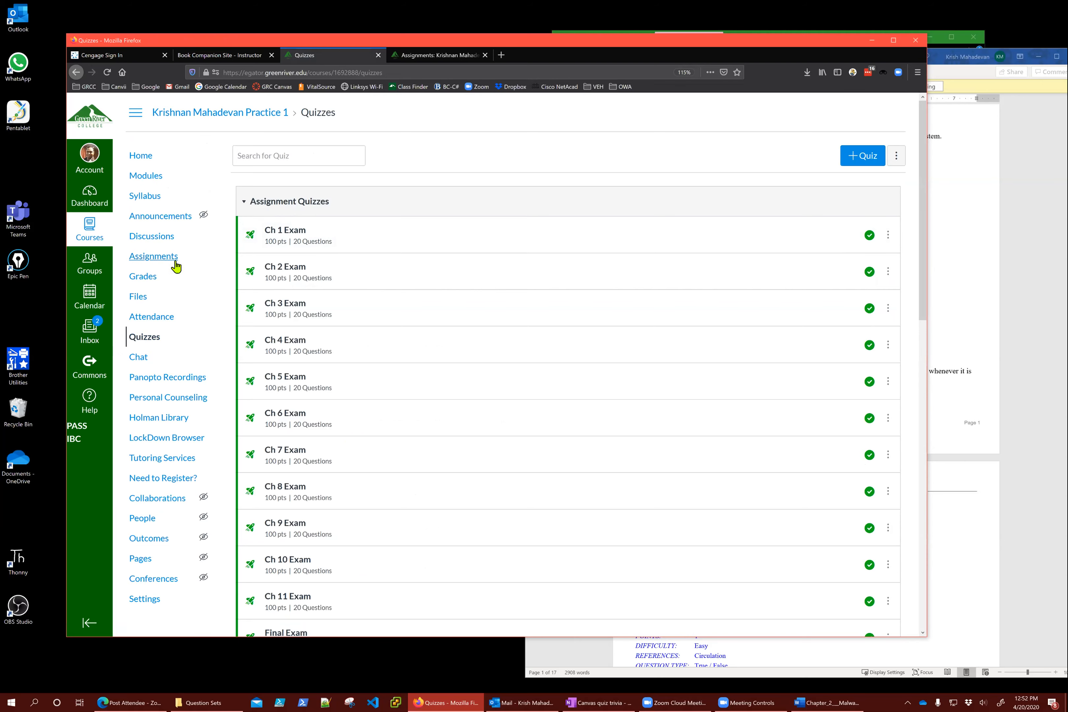
pyautogui.click(156, 258)
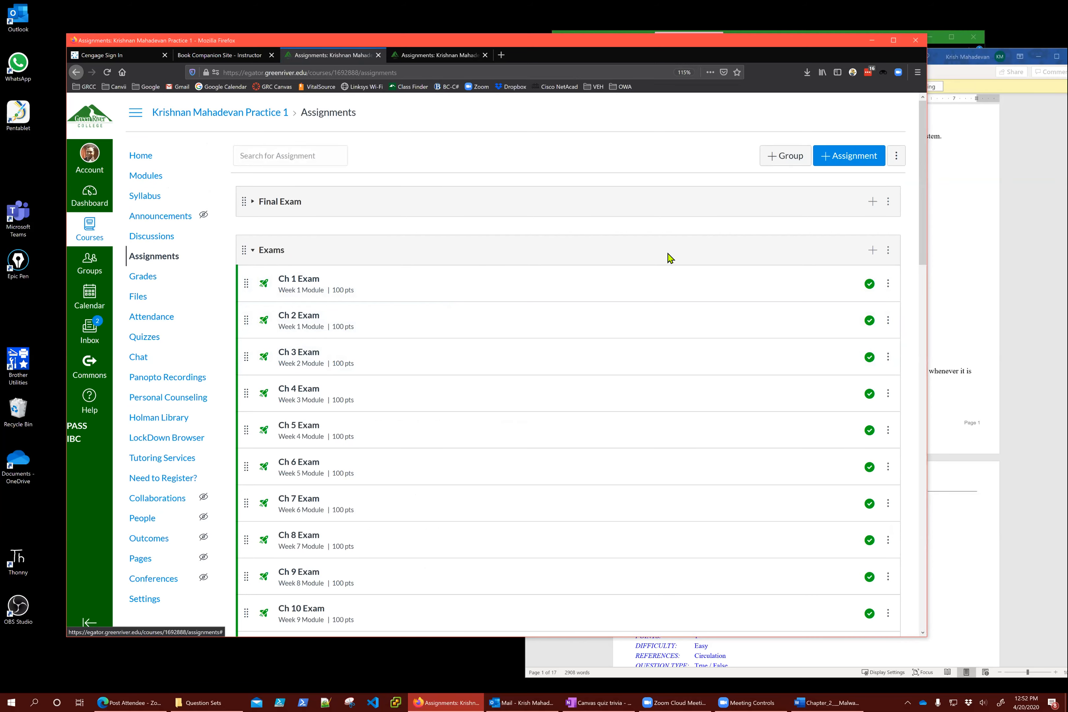
pyautogui.scroll(-2, 558, 432)
pyautogui.scroll(-4, 556, 432)
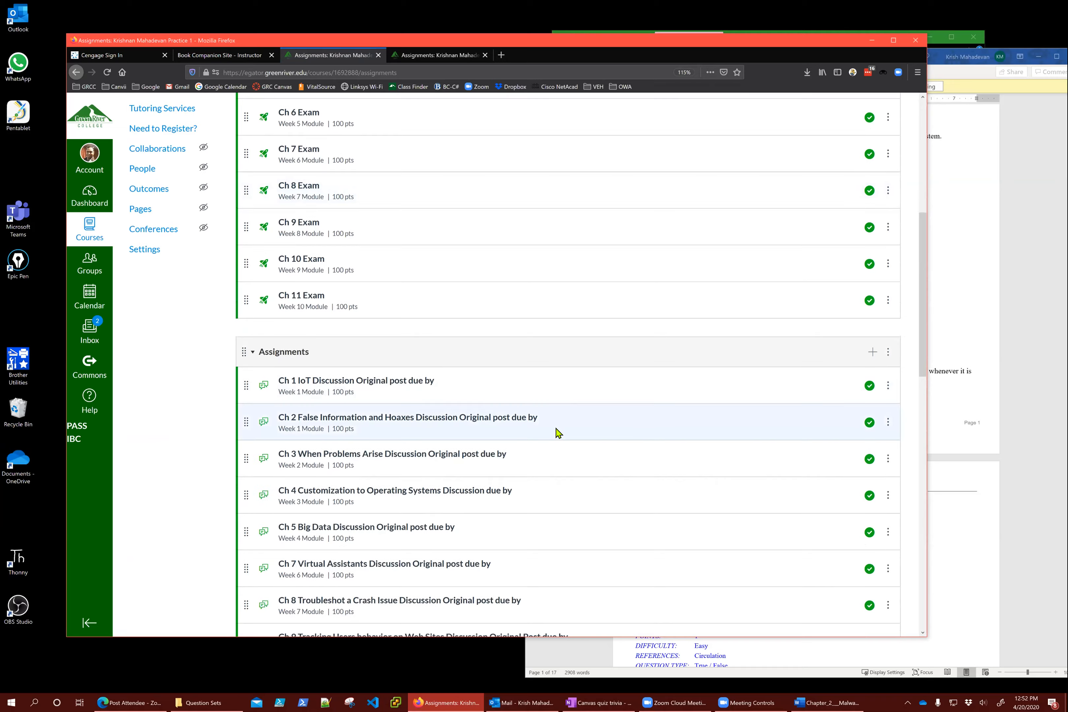
pyautogui.scroll(6, 556, 432)
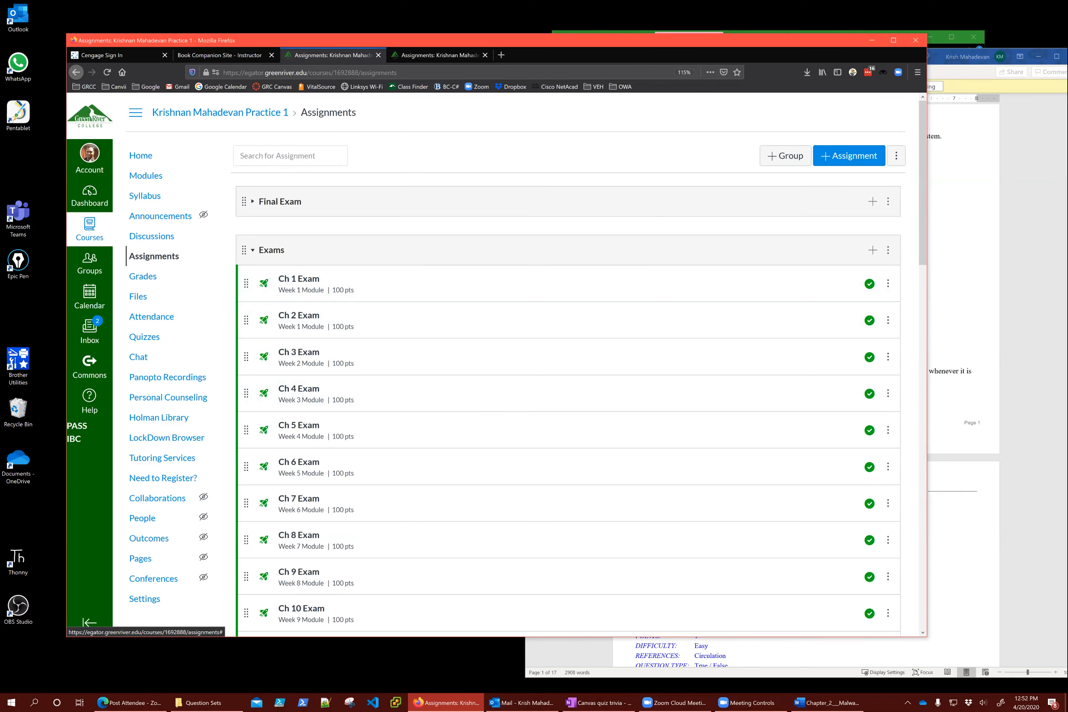
# Start adding a quiz item to the Exams group, then cancel it
pyautogui.click(872, 250)
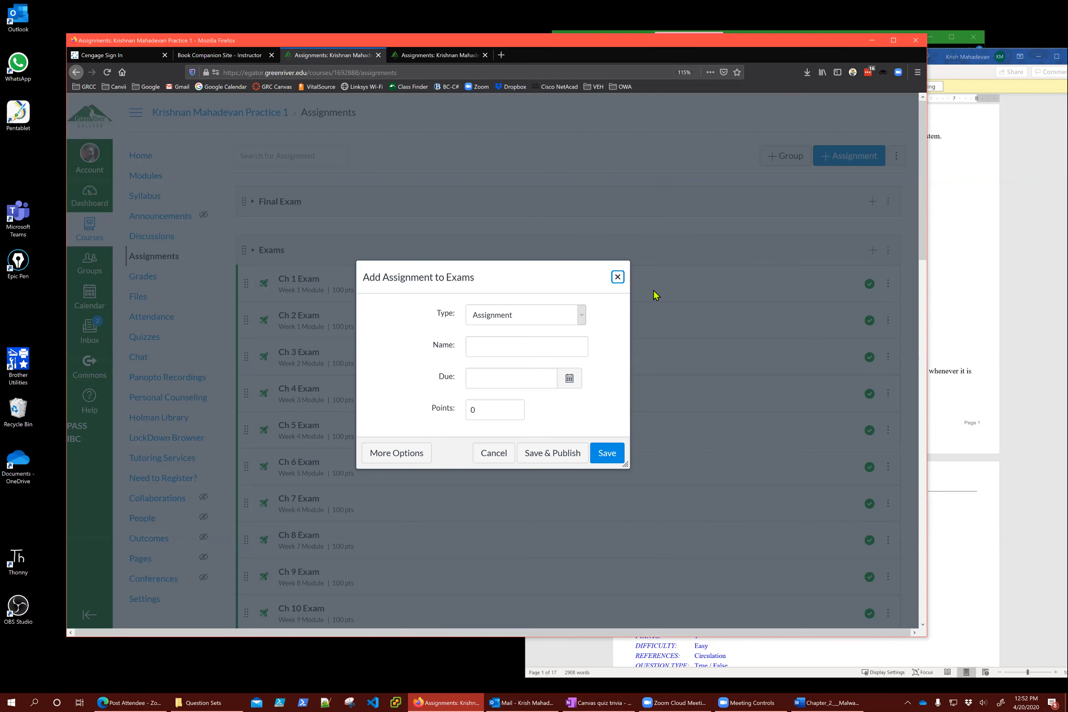
pyautogui.click(522, 316)
pyautogui.click(500, 359)
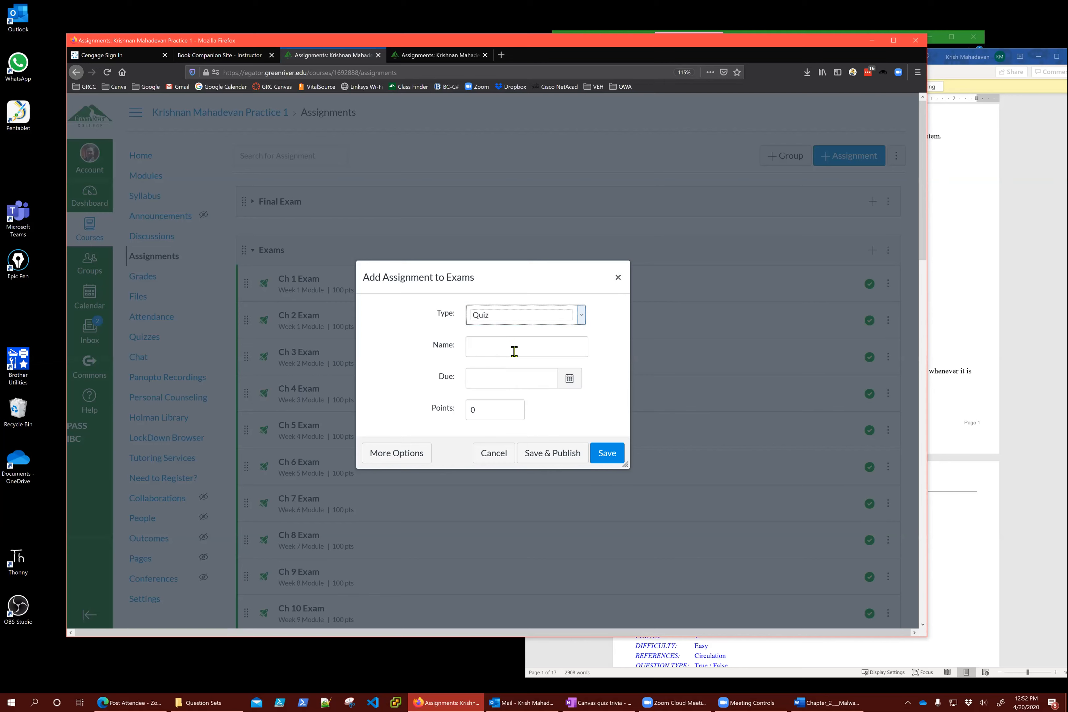
pyautogui.click(492, 457)
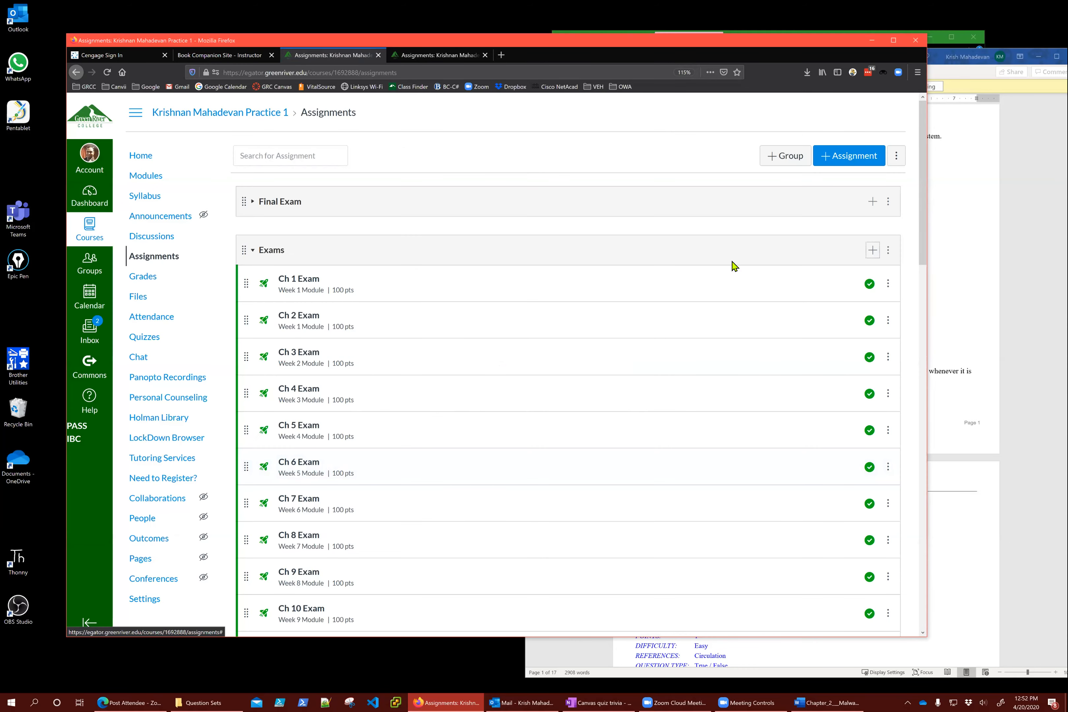
pyautogui.scroll(-5, 682, 430)
pyautogui.scroll(-8, 682, 432)
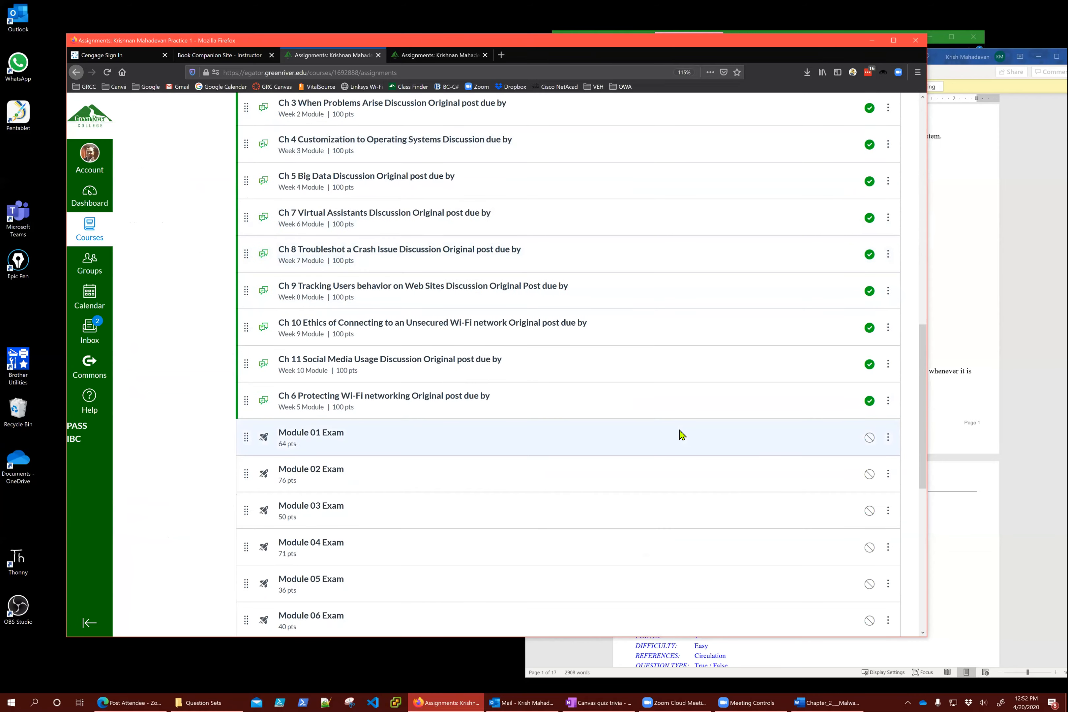
pyautogui.scroll(15, 682, 434)
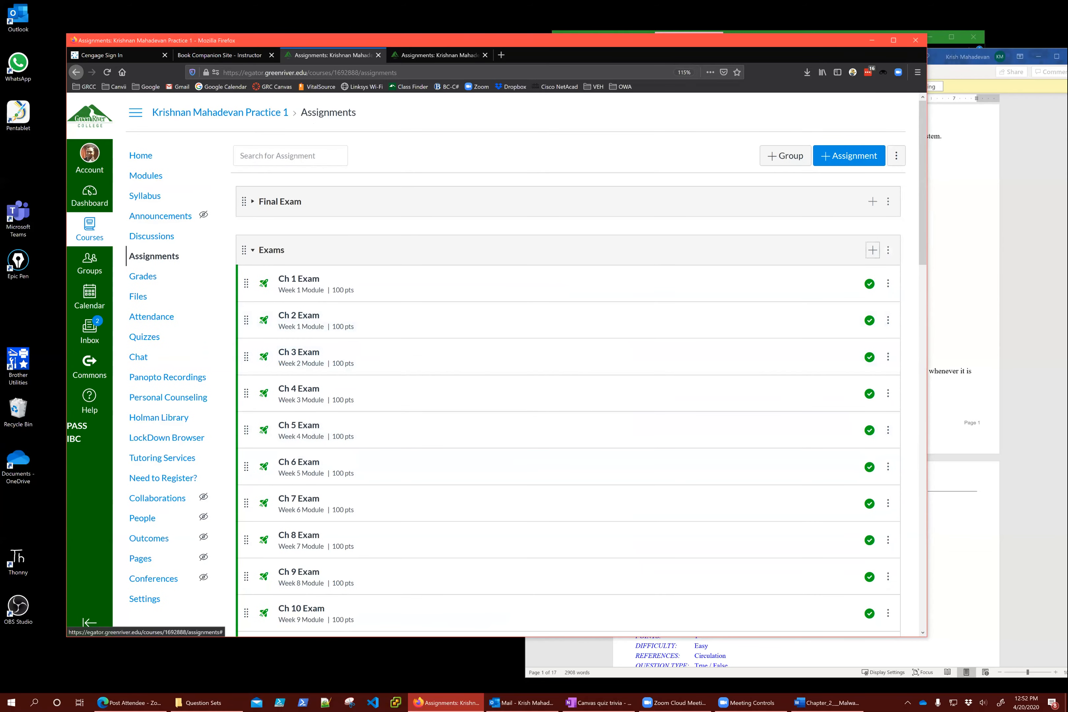
# Add a new quiz to the Exams group, open its full editor, then return to Quizzes
pyautogui.click(873, 250)
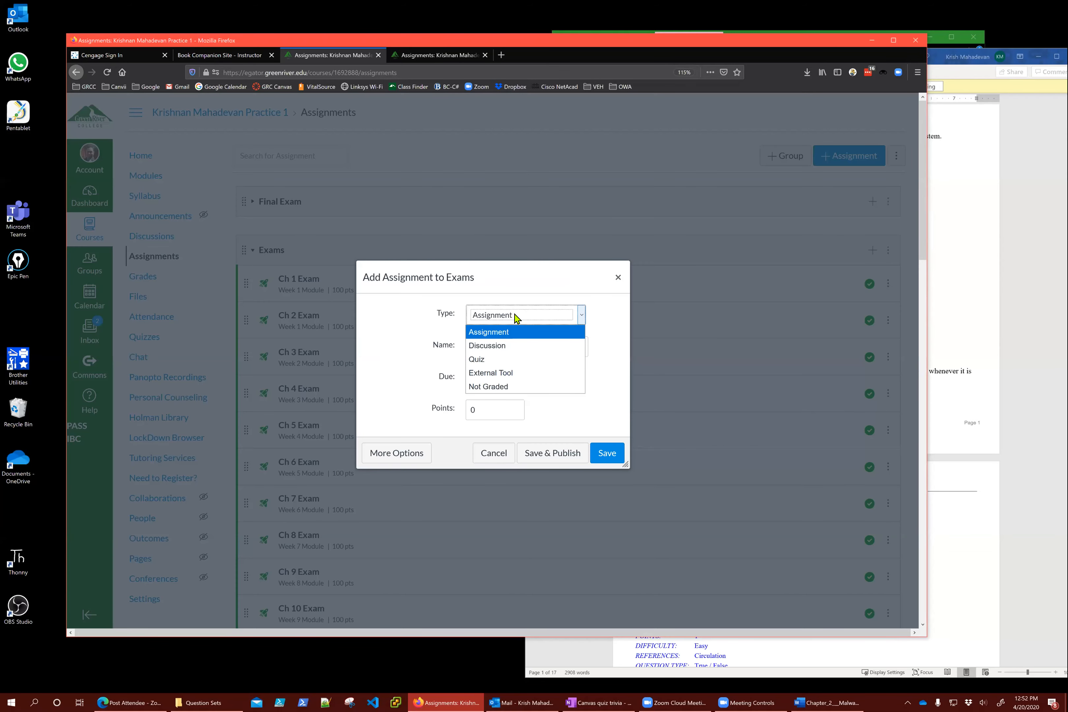
pyautogui.click(489, 360)
pyautogui.click(513, 351)
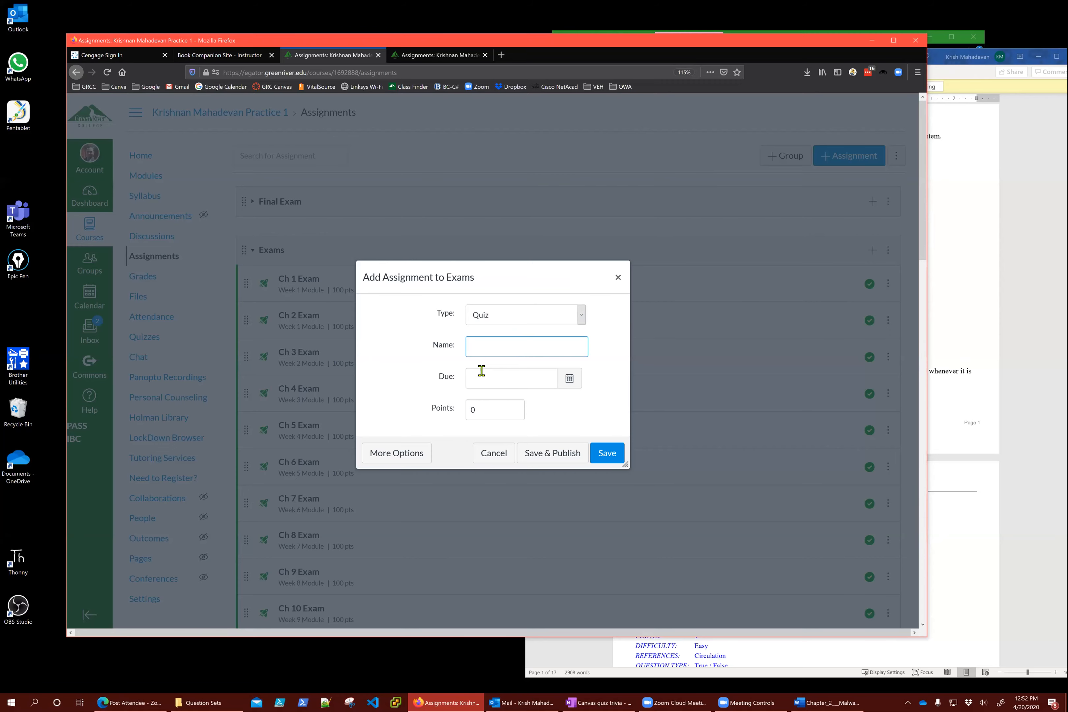
pyautogui.click(397, 453)
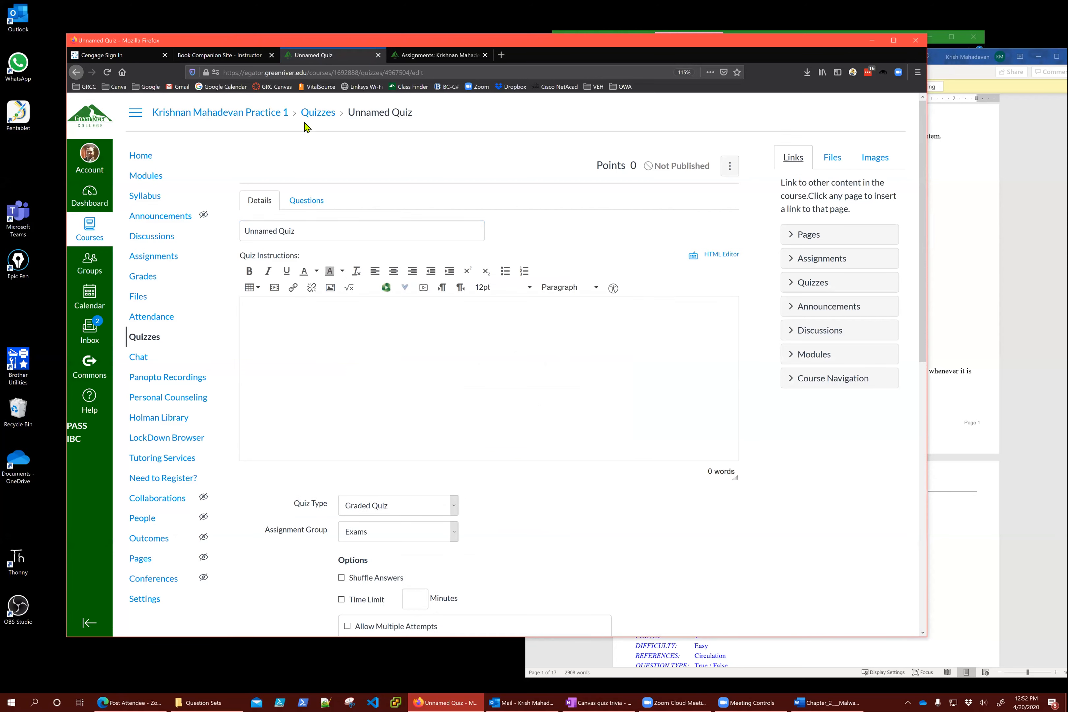
pyautogui.click(314, 116)
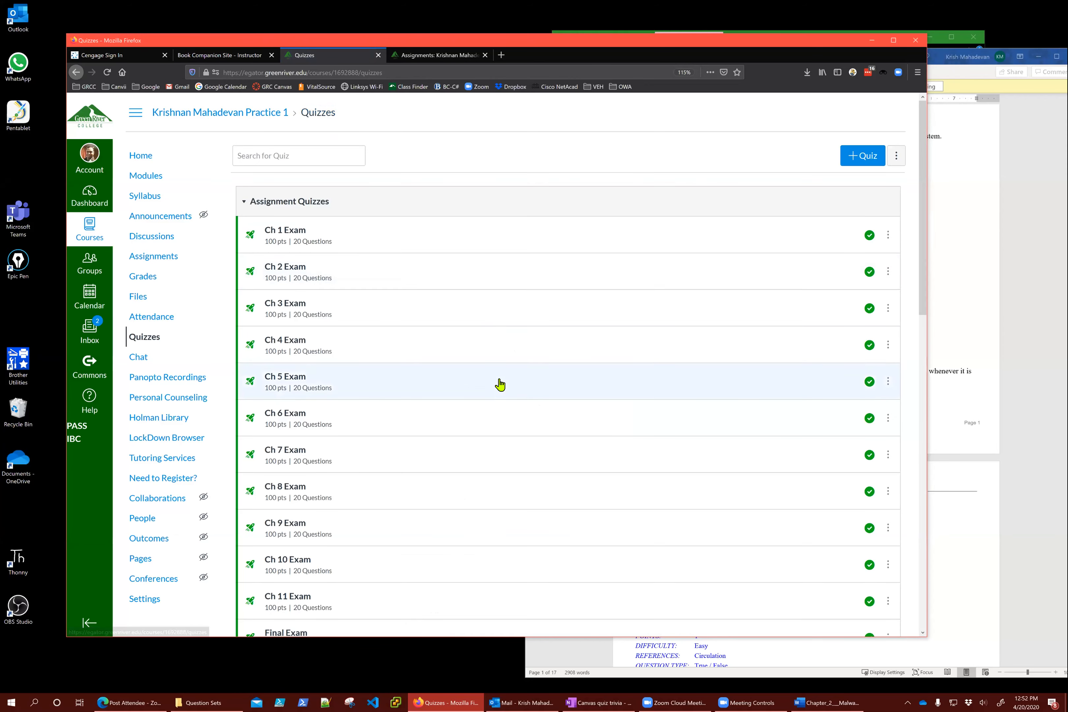
# Open Assignments and try dragging Ch 11 Exam into the Assignments group
pyautogui.scroll(-5, 500, 385)
pyautogui.scroll(5, 479, 393)
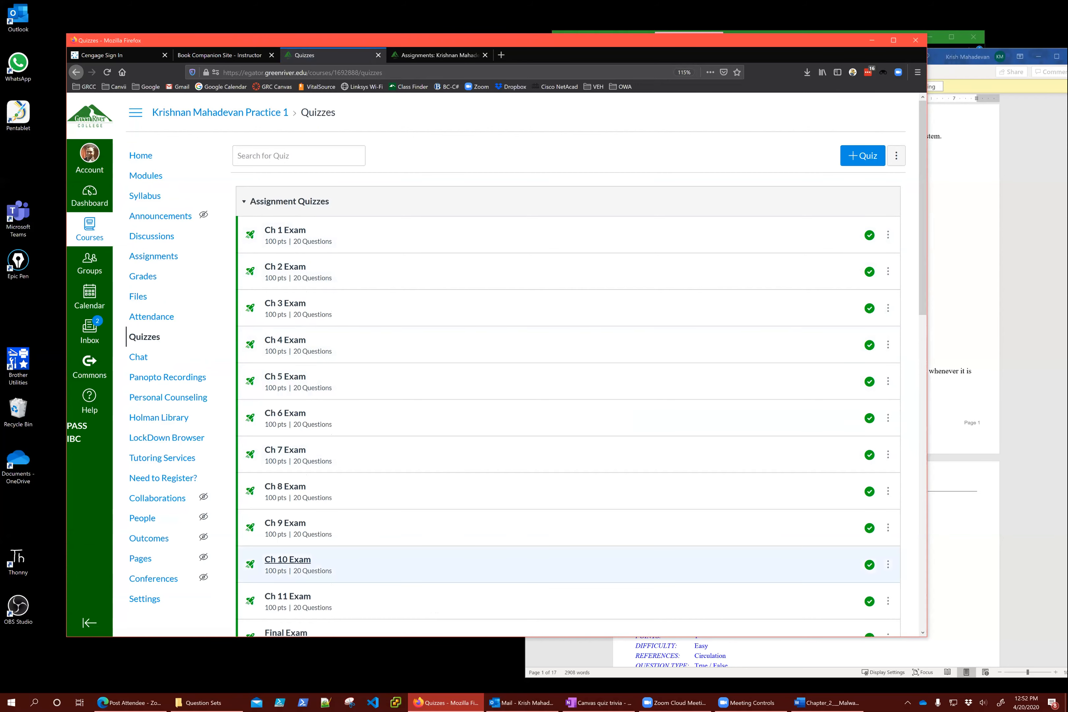
pyautogui.click(169, 258)
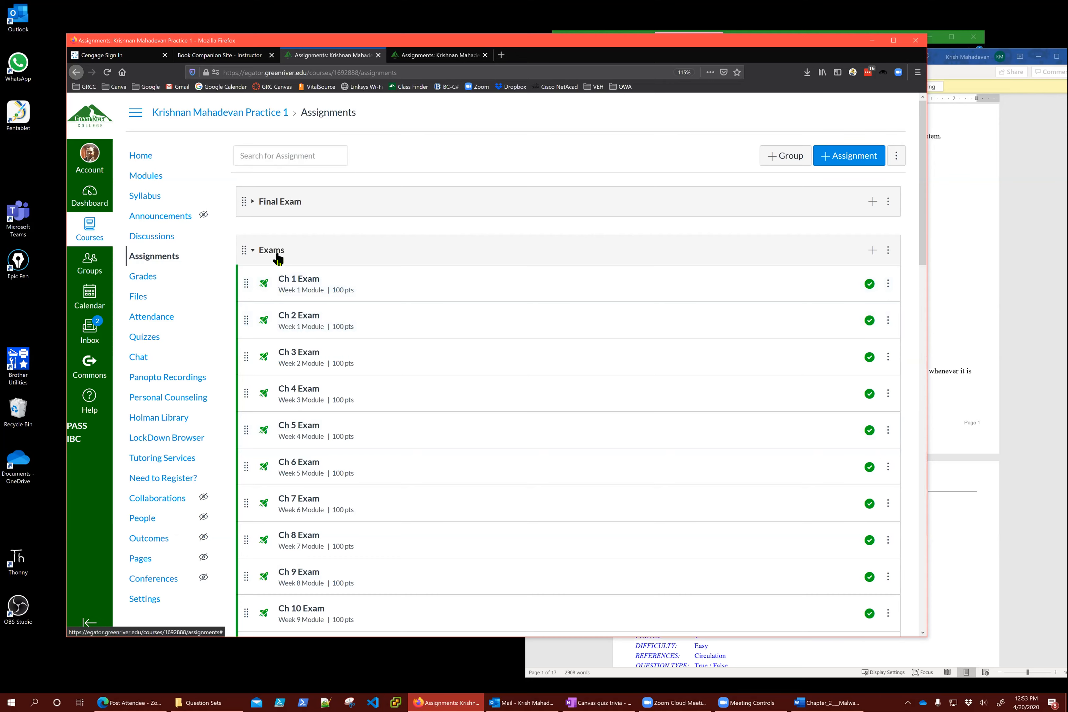
pyautogui.scroll(-3, 506, 455)
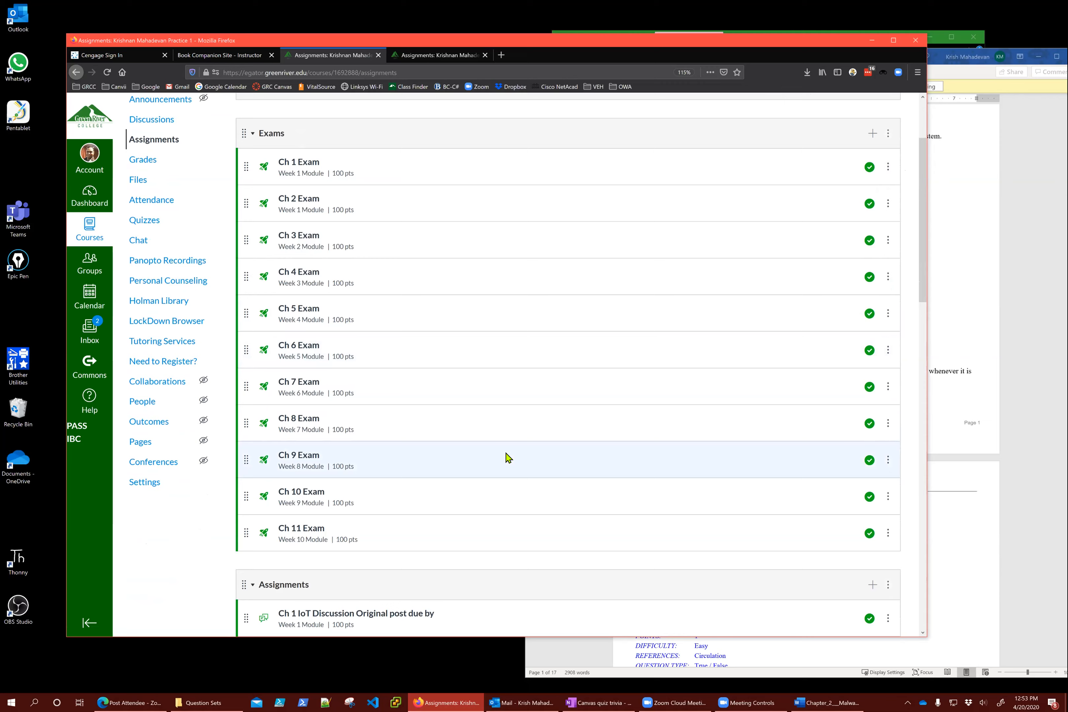
pyautogui.scroll(-3, 513, 529)
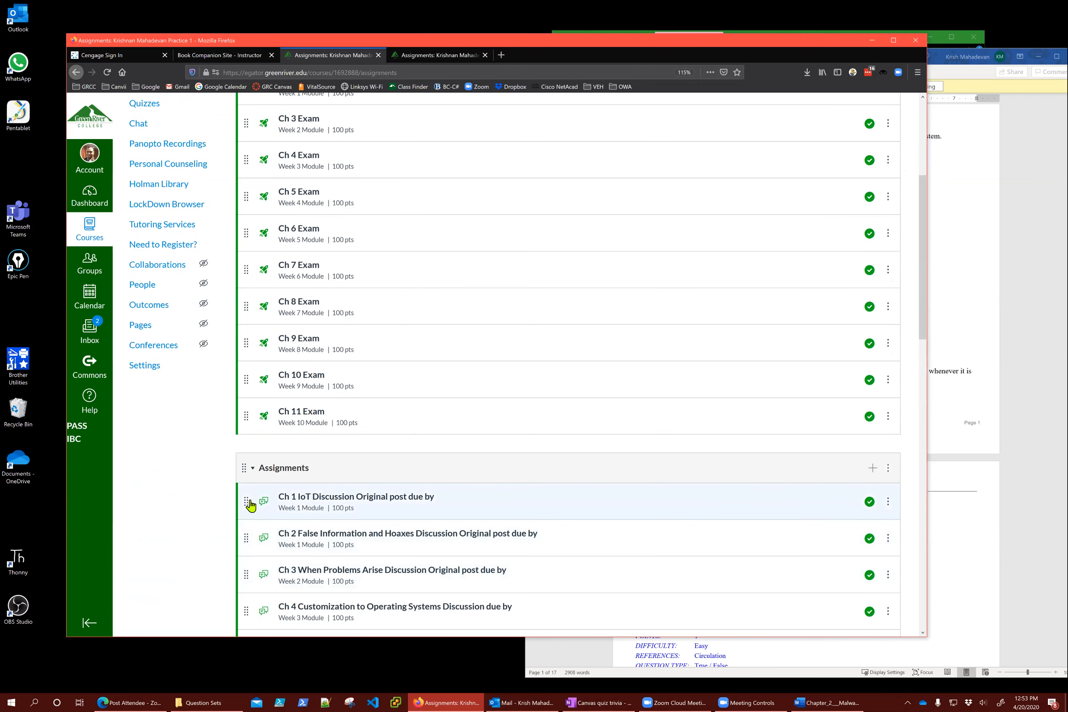
pyautogui.moveTo(246, 417)
pyautogui.mouseDown()
pyautogui.moveTo(245, 502)
pyautogui.moveTo(242, 400)
pyautogui.moveTo(242, 412)
pyautogui.mouseUp()
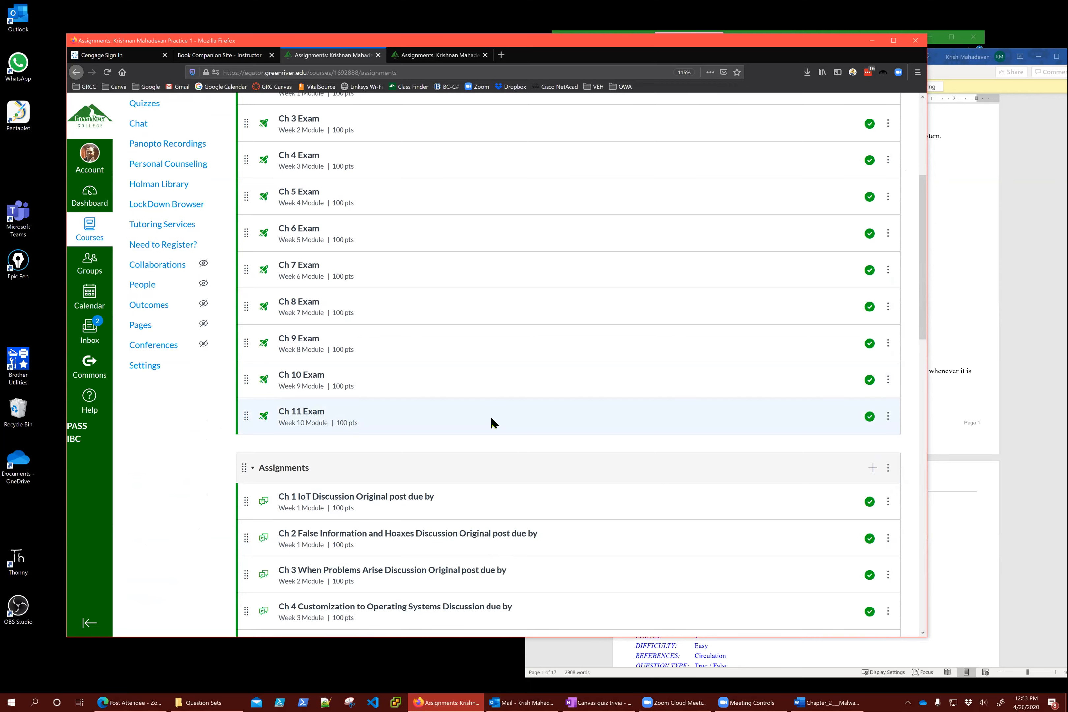
pyautogui.scroll(6, 491, 418)
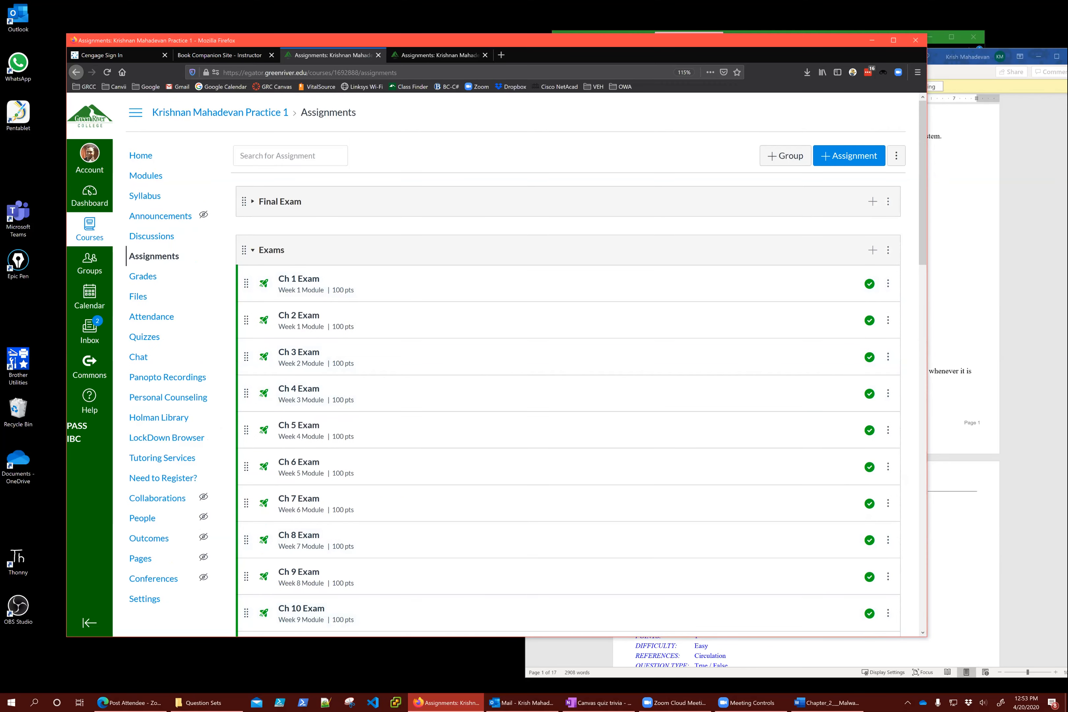
pyautogui.click(896, 155)
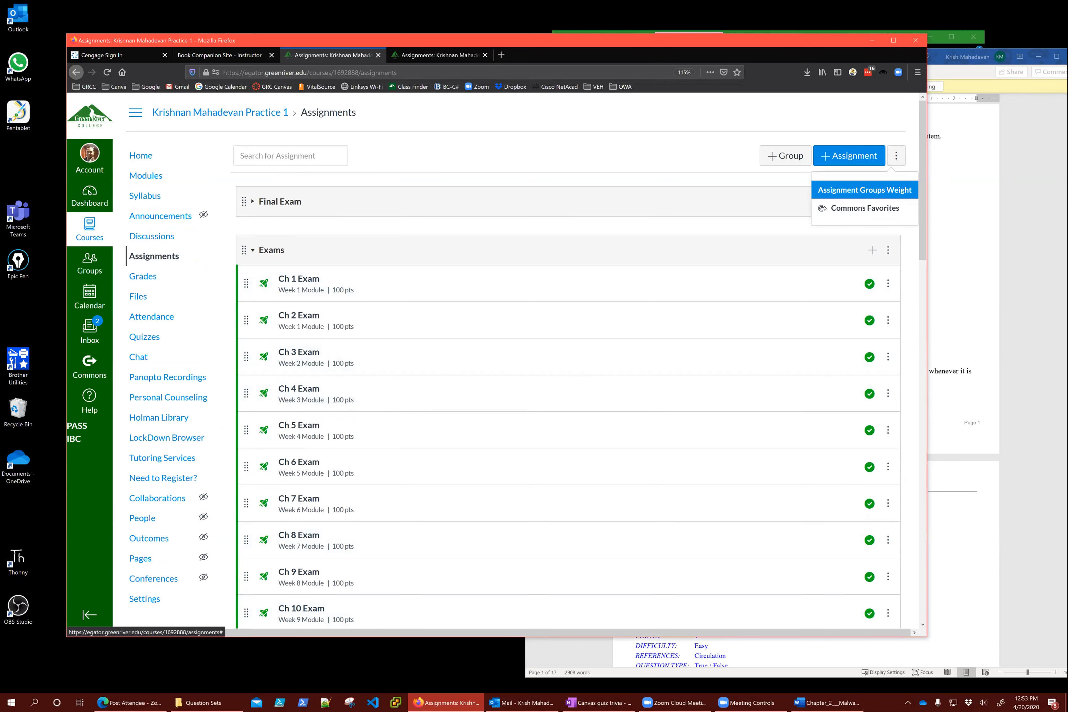
pyautogui.click(865, 190)
pyautogui.click(385, 274)
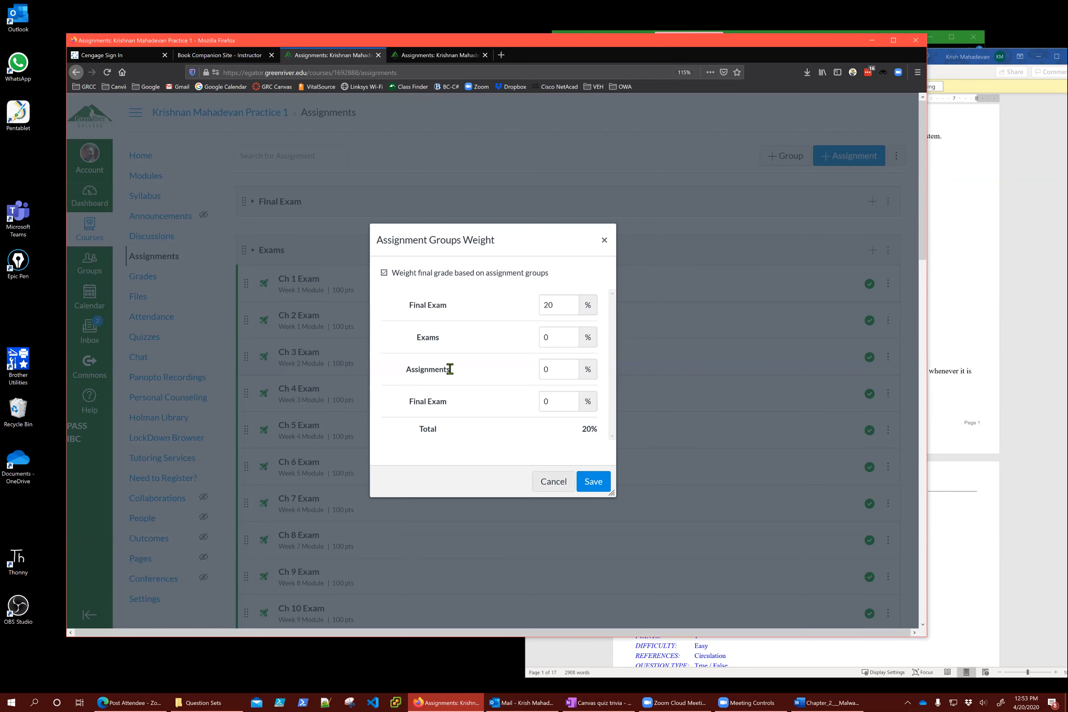
pyautogui.click(554, 484)
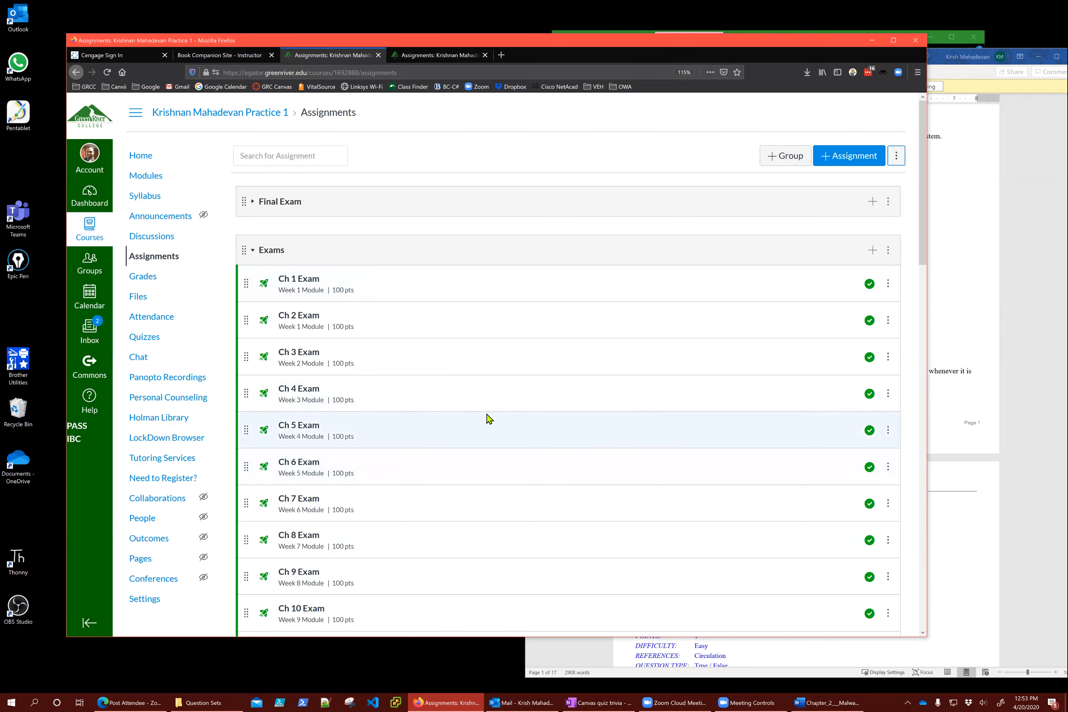
pyautogui.scroll(-5, 487, 419)
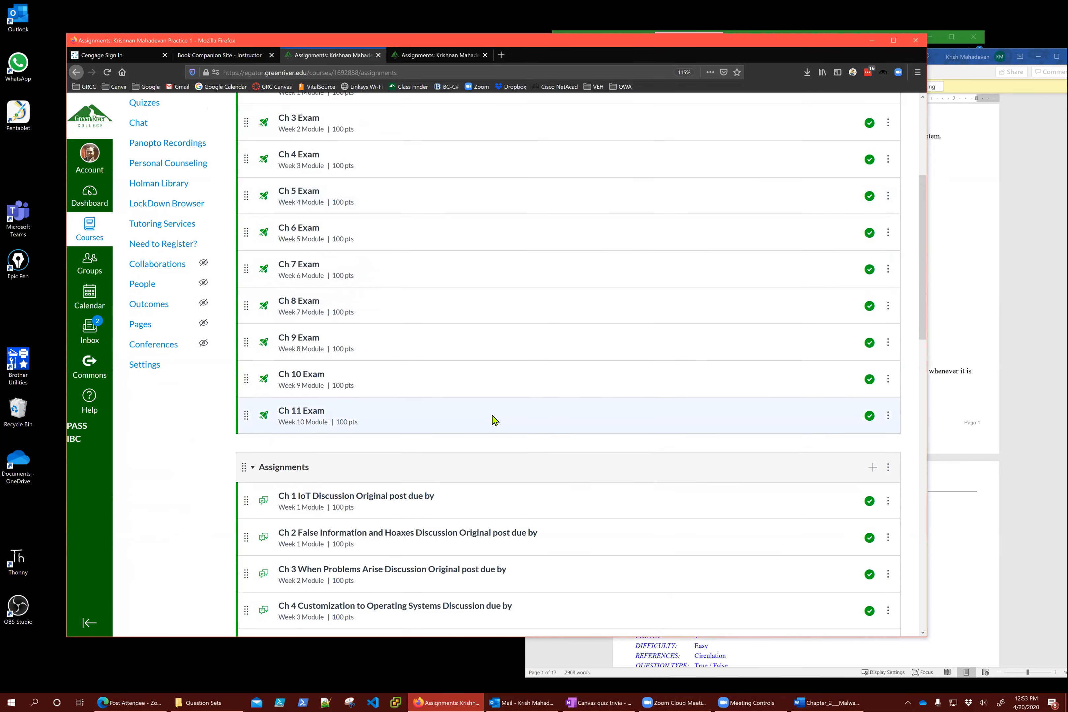
pyautogui.scroll(-5, 491, 422)
pyautogui.scroll(-4, 602, 441)
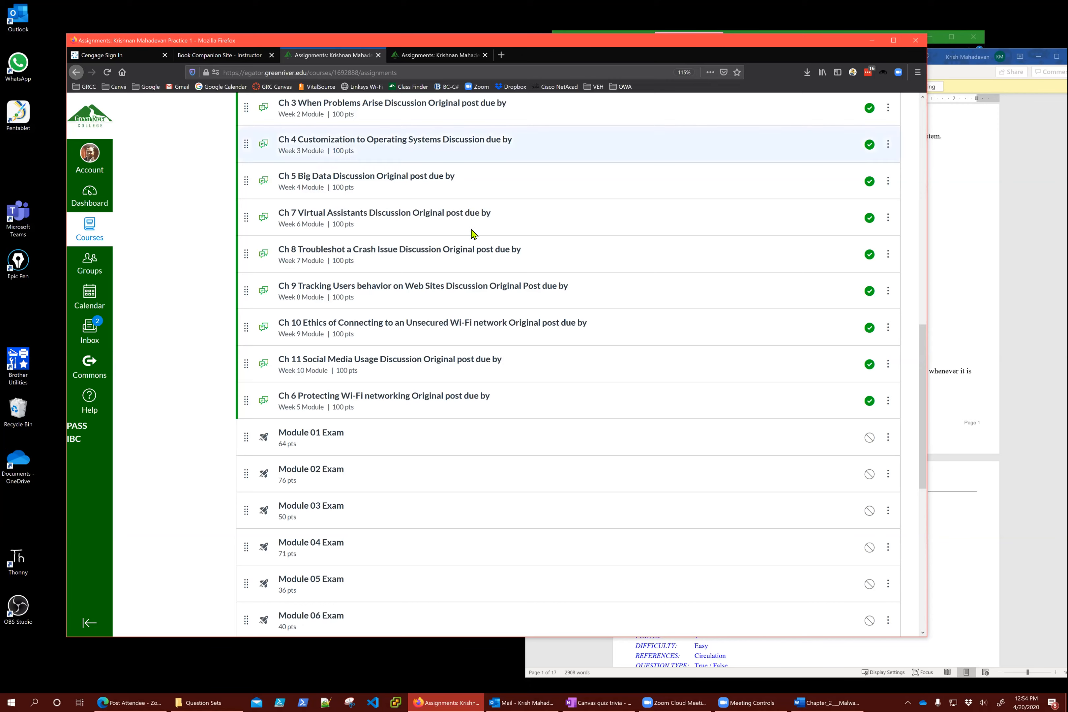
pyautogui.scroll(15, 469, 236)
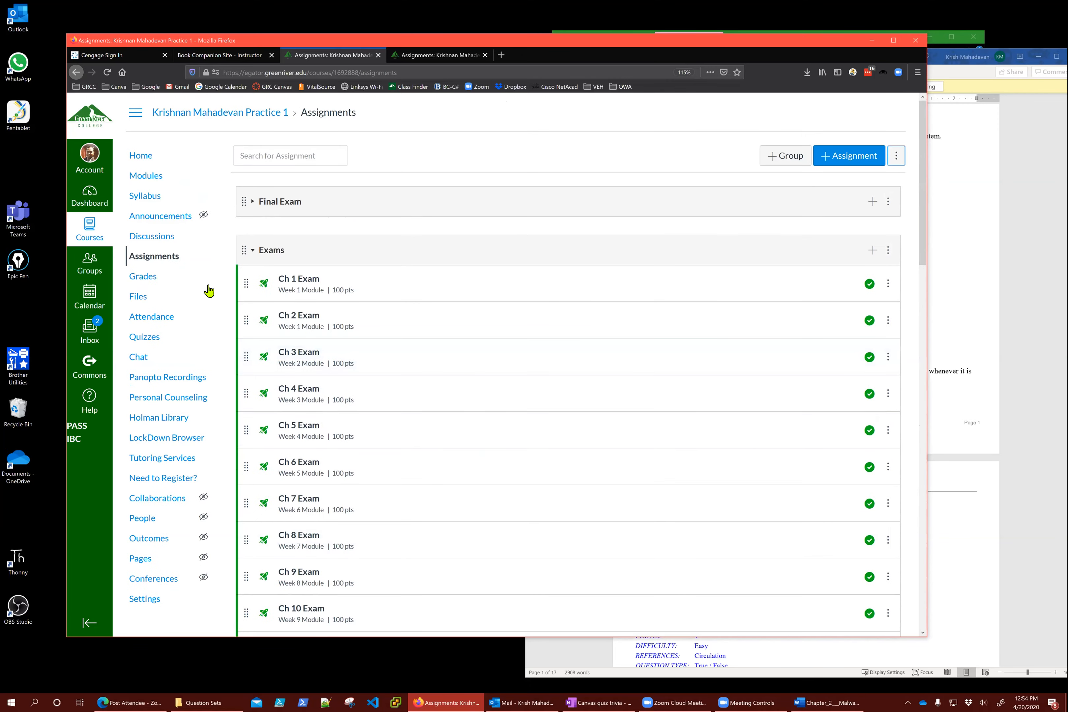
# Create a new quiz and add a new question to it, showing the question-type choices
pyautogui.click(154, 347)
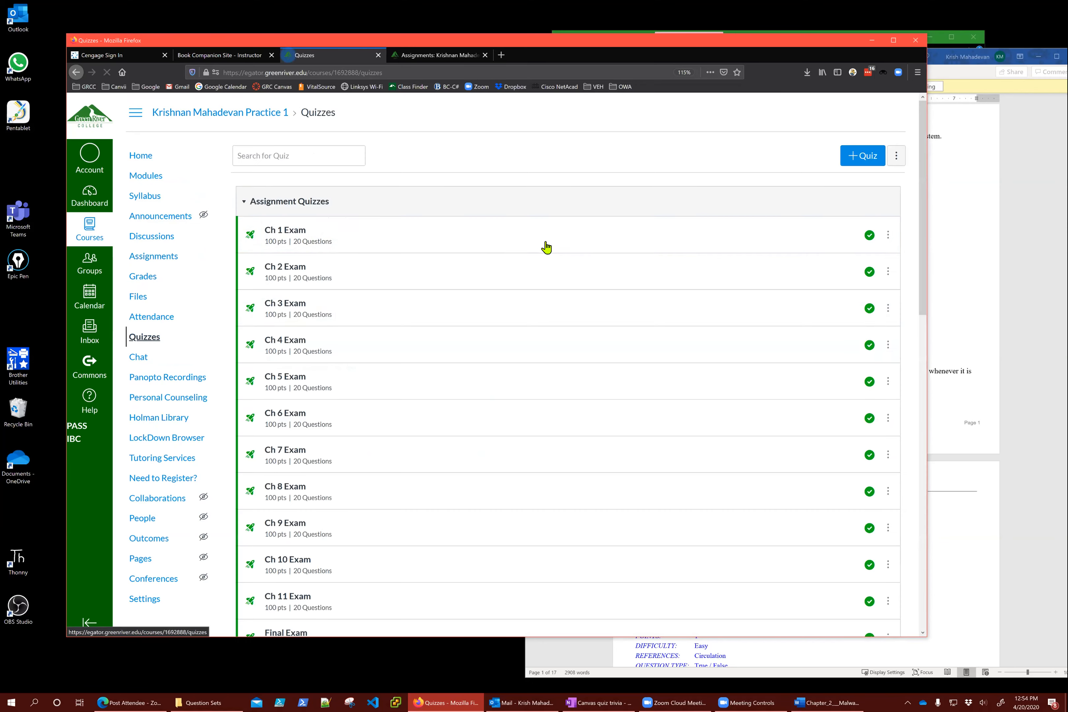
pyautogui.click(862, 155)
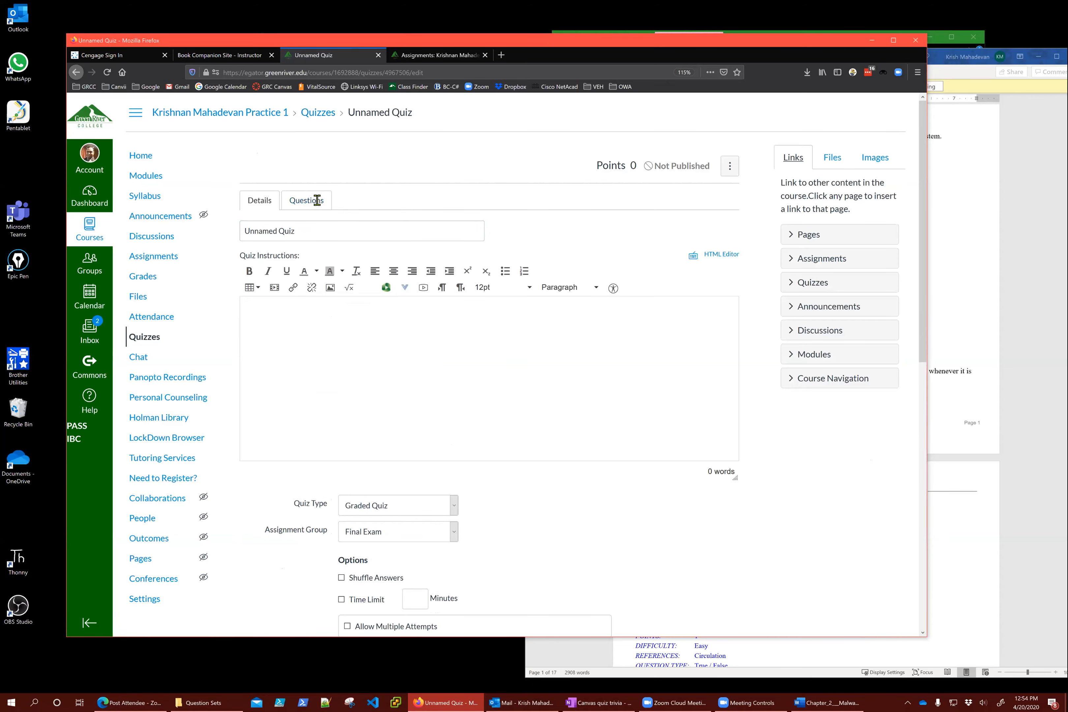
pyautogui.click(317, 200)
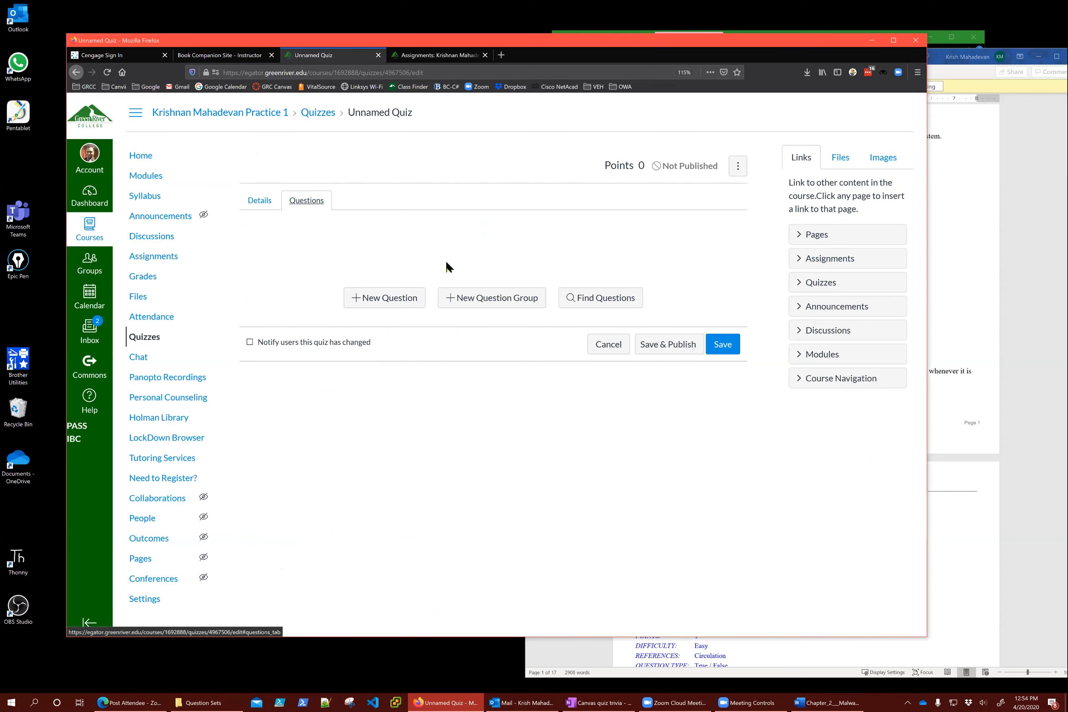
pyautogui.click(419, 298)
pyautogui.click(423, 152)
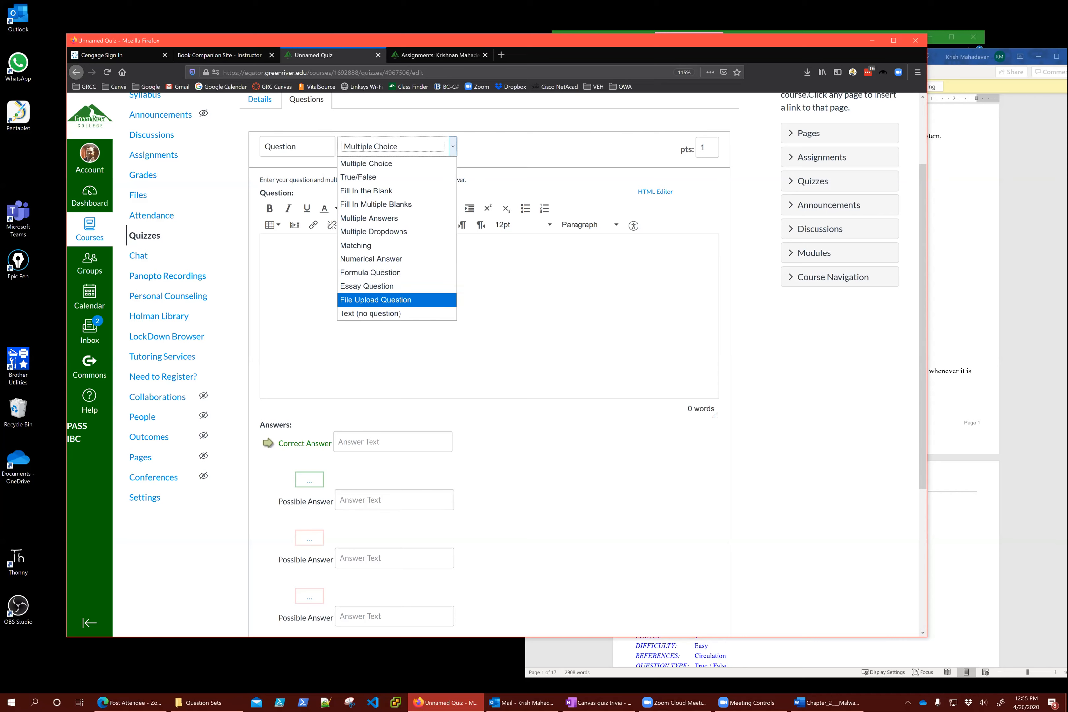
# Keep Multiple Choice as the question type and check the quiz details before returning to Questions
pyautogui.click(804, 389)
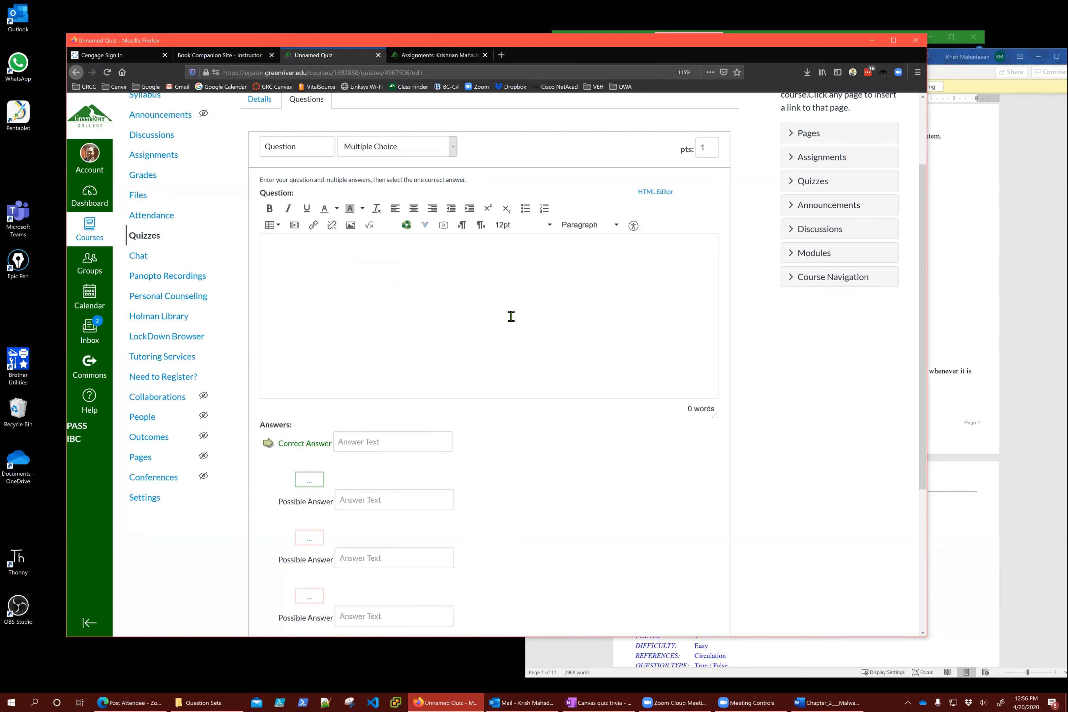
pyautogui.scroll(3, 433, 300)
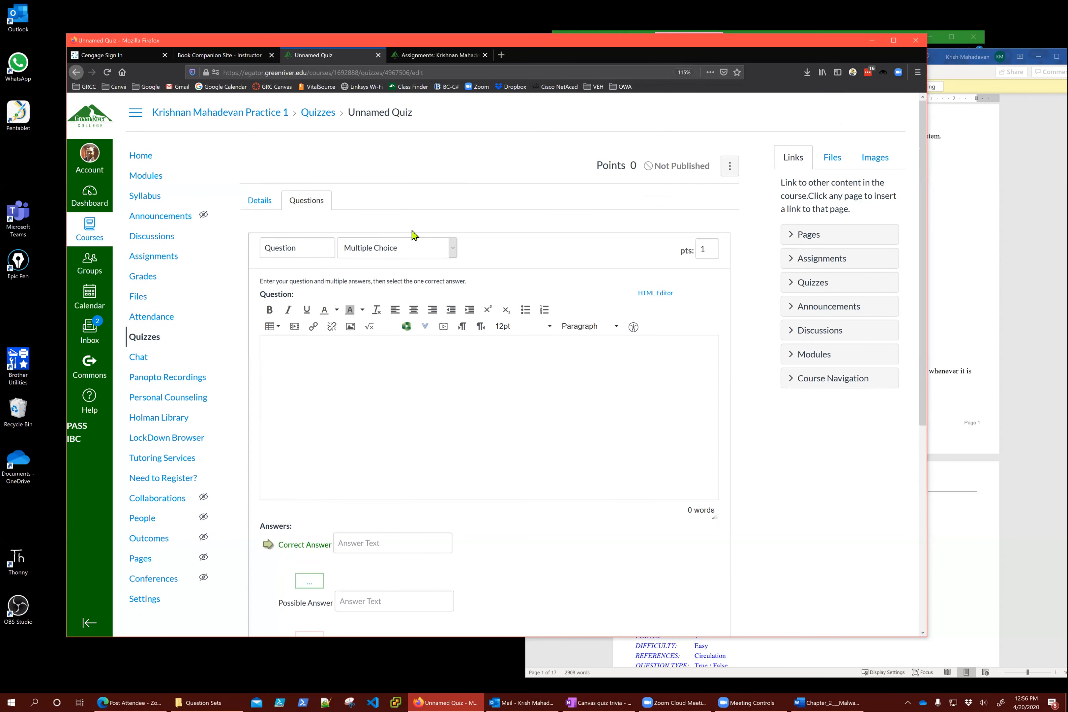
pyautogui.click(262, 201)
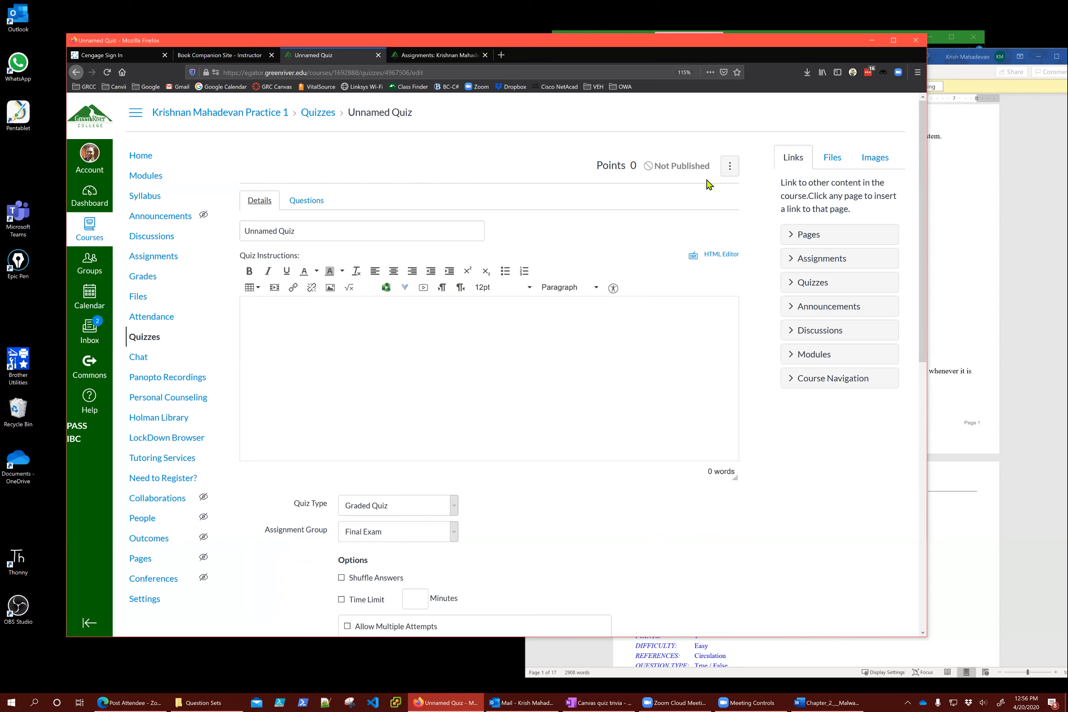
pyautogui.click(318, 201)
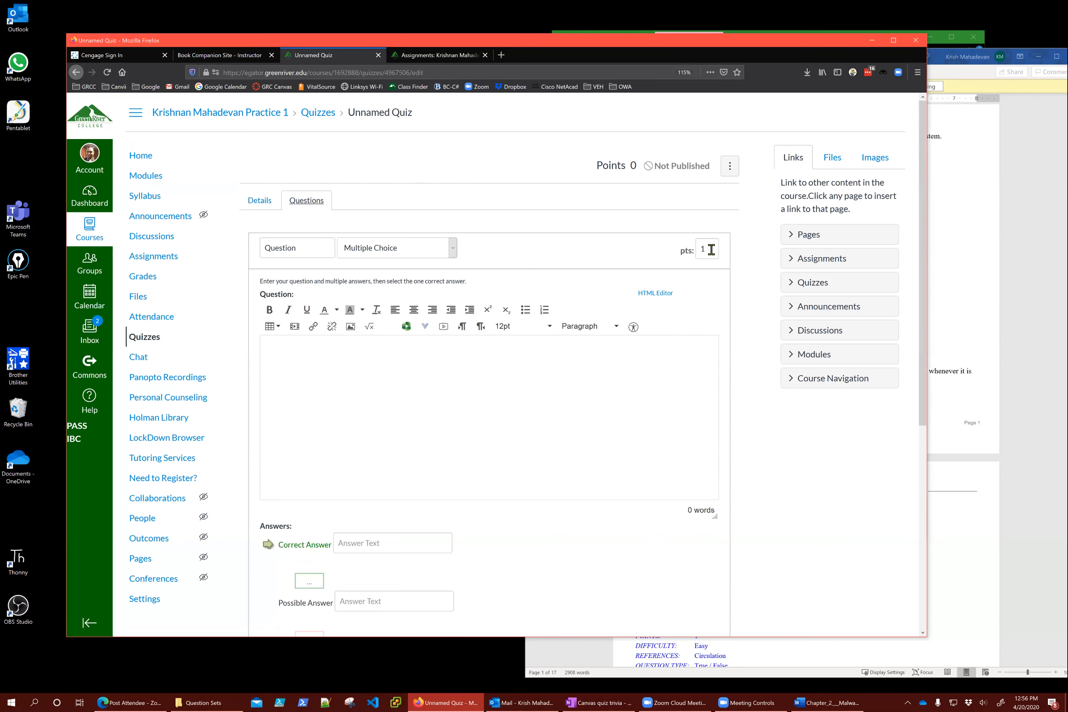
# Enter the question 'What color is blueberry jam?' with Blue as the correct answer
pyautogui.click(600, 362)
pyautogui.write('What color is blueberry jam?')
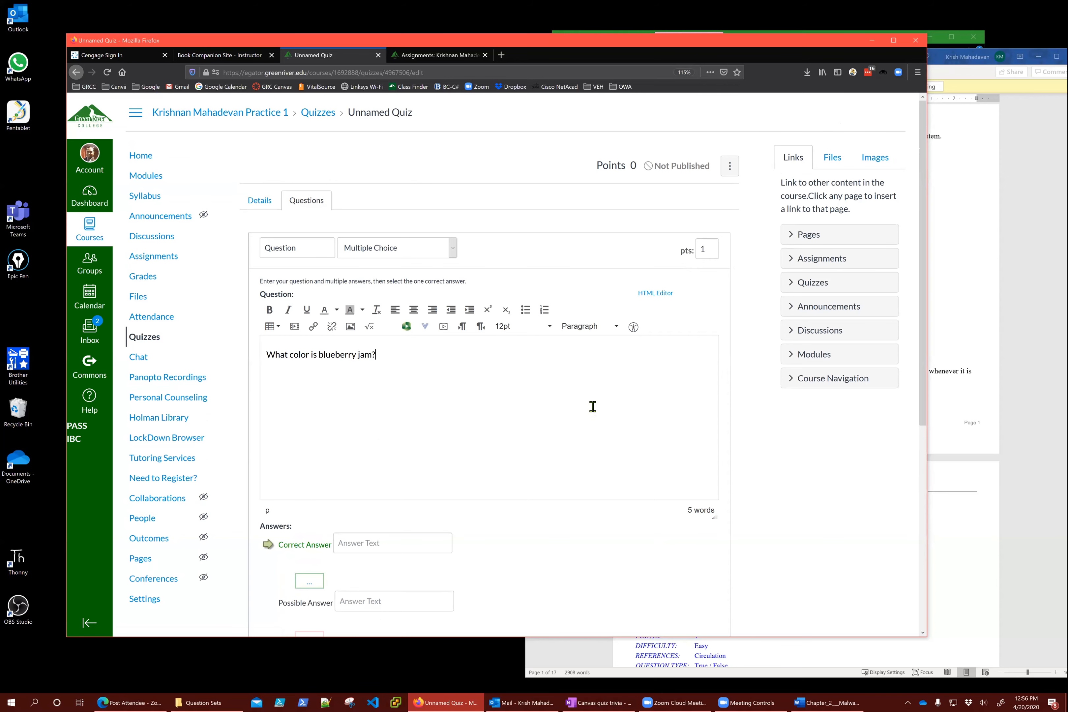
pyautogui.scroll(-3, 506, 407)
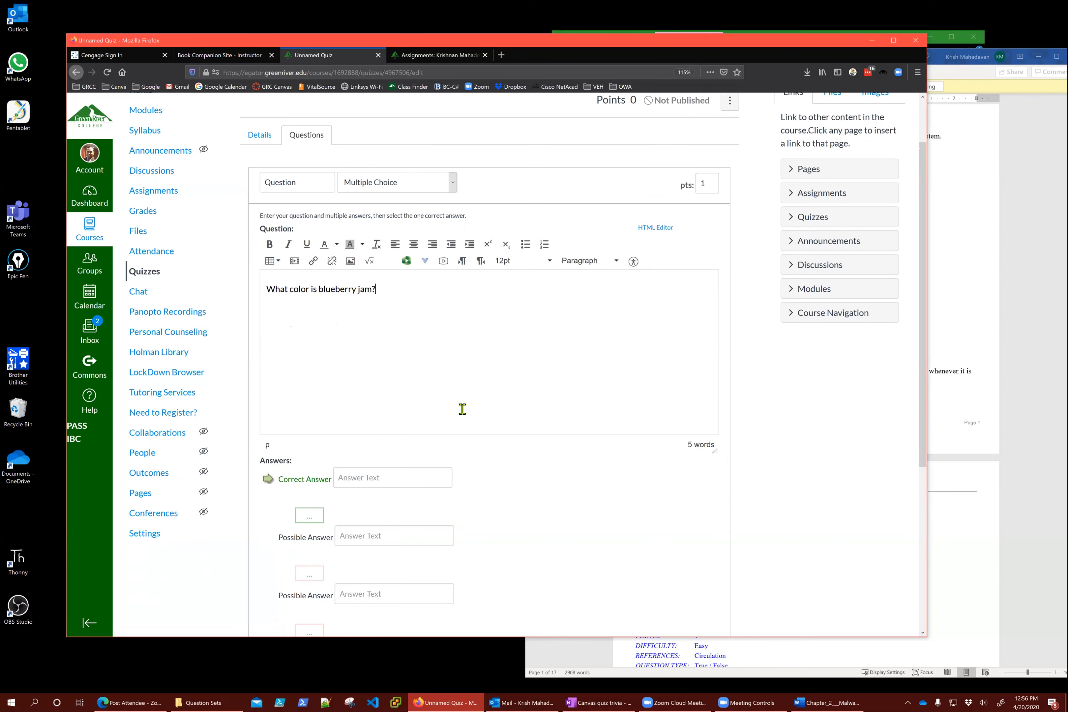
pyautogui.click(436, 432)
pyautogui.write('Blue')
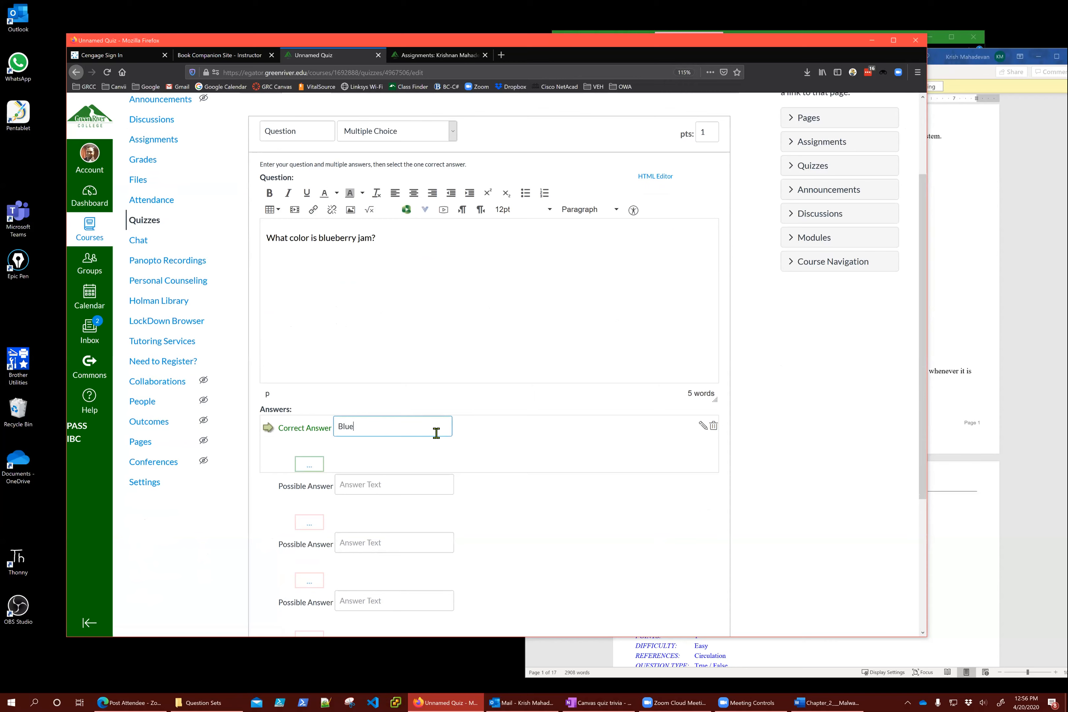
# Add Purple as the other answer choice, delete the empty third row, and select the points
pyautogui.press('Tab')
pyautogui.press('Tab')
pyautogui.press('Tab')
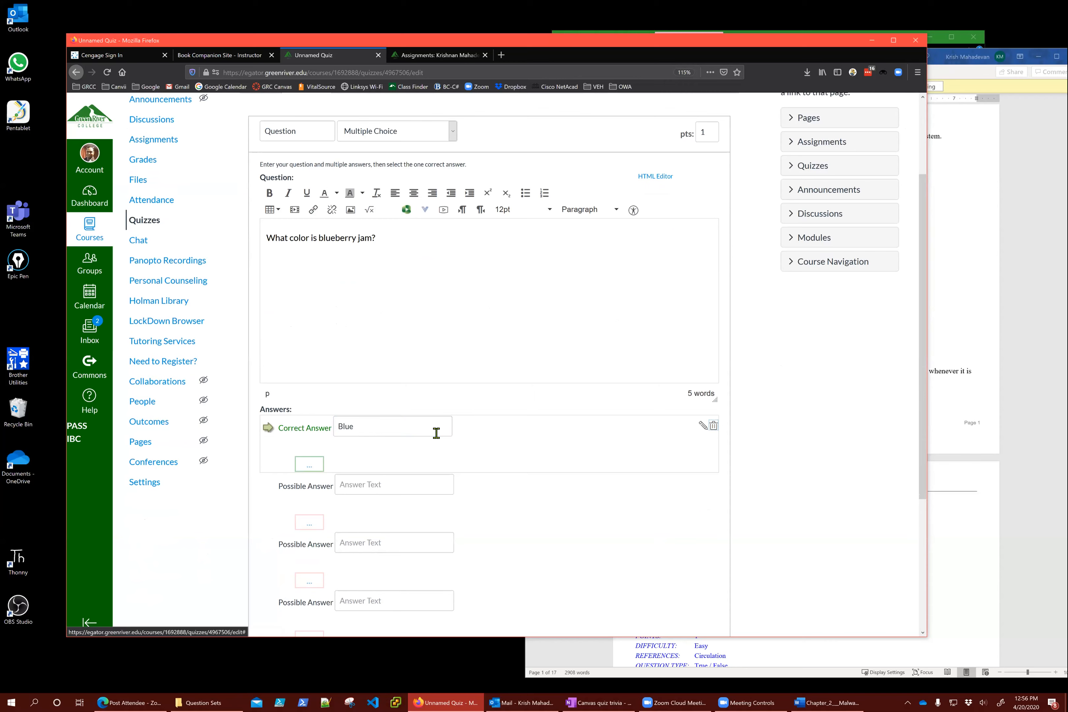
pyautogui.click(412, 491)
pyautogui.write('Purple')
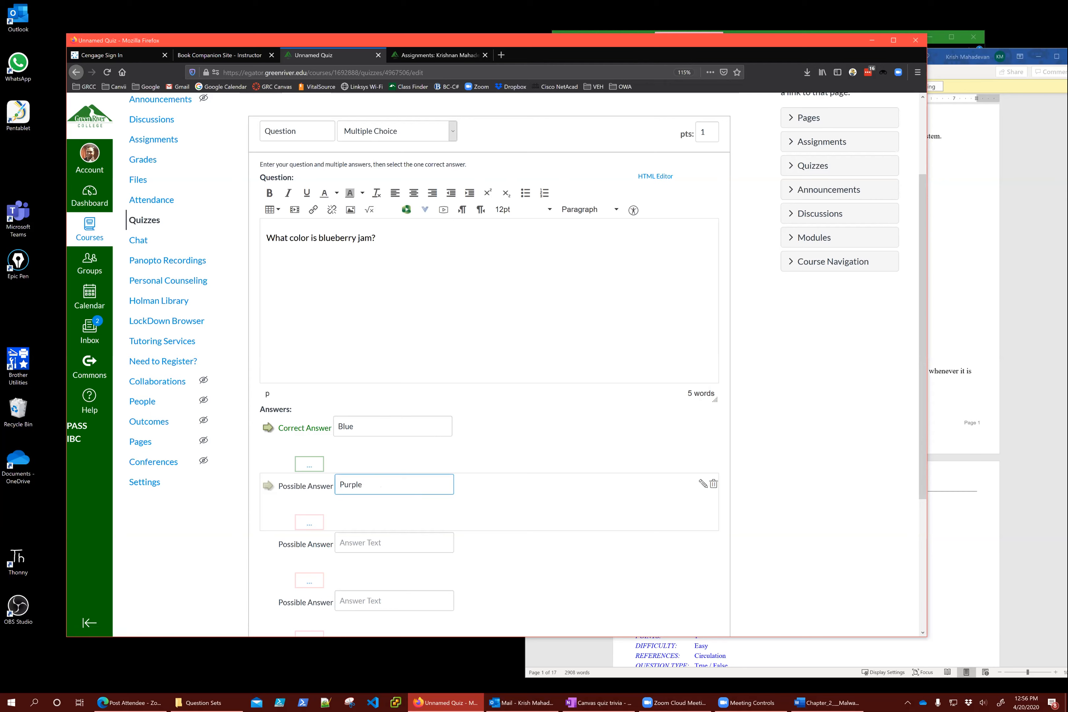
pyautogui.click(714, 541)
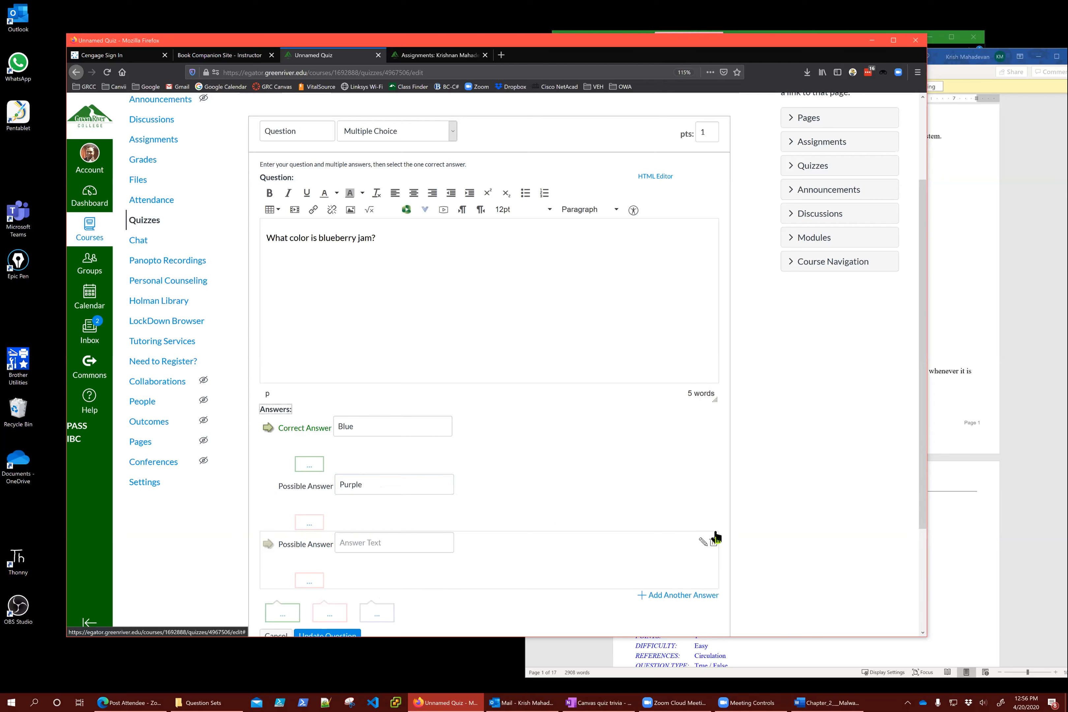
pyautogui.scroll(2, 786, 368)
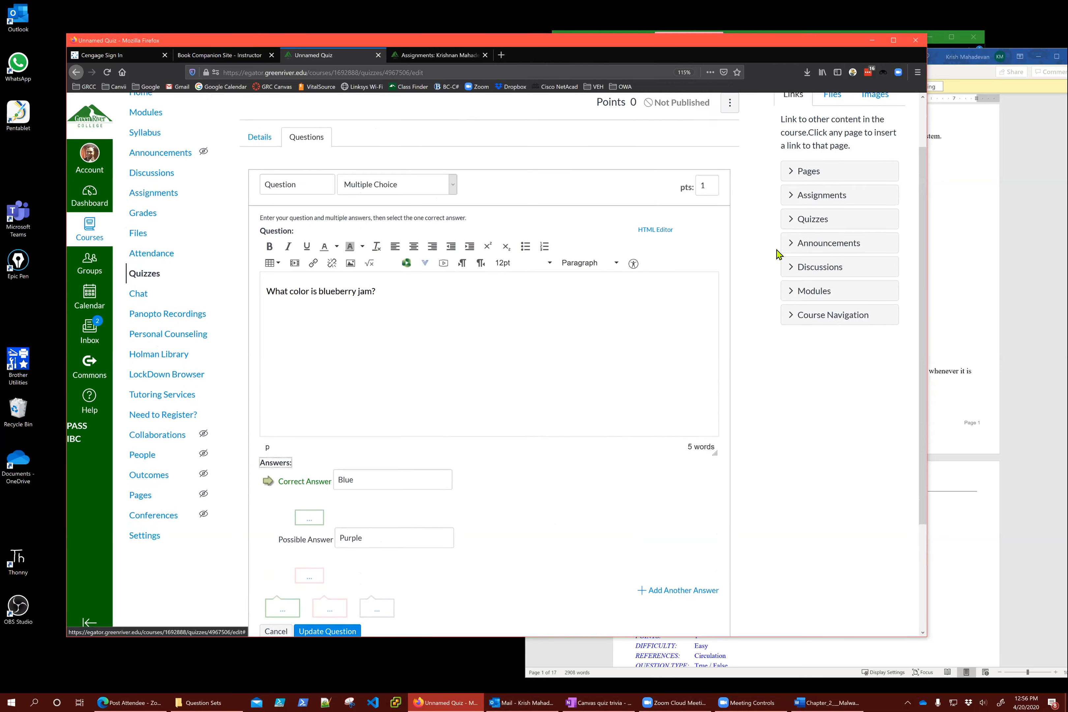
pyautogui.doubleClick(698, 192)
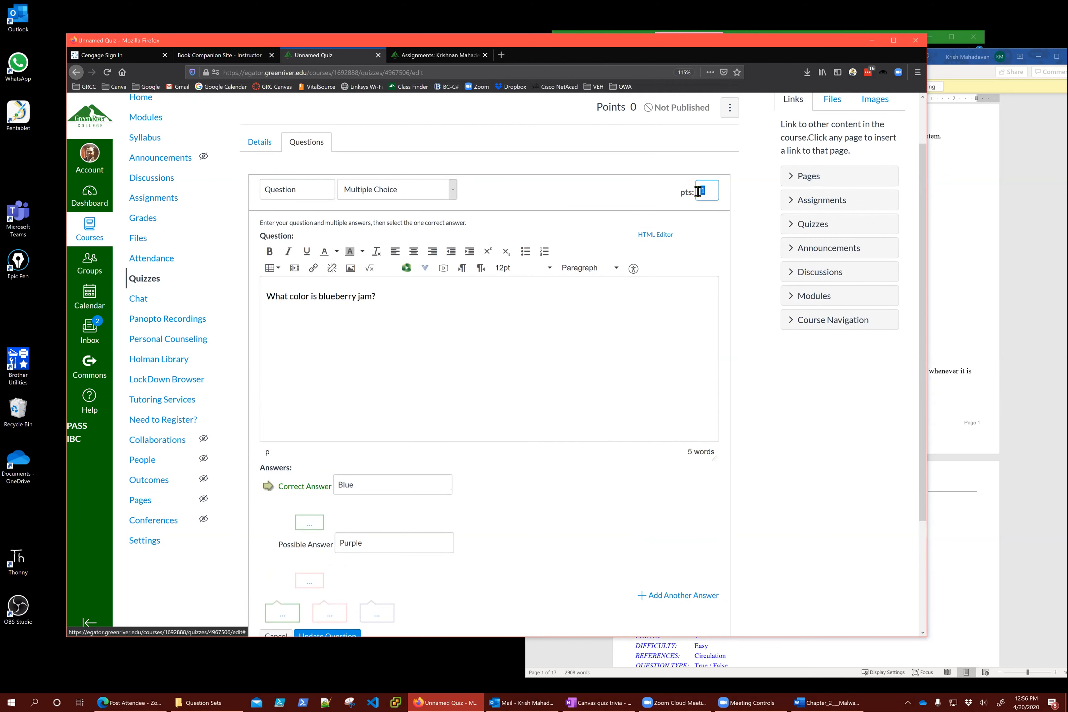
pyautogui.scroll(-3, 704, 528)
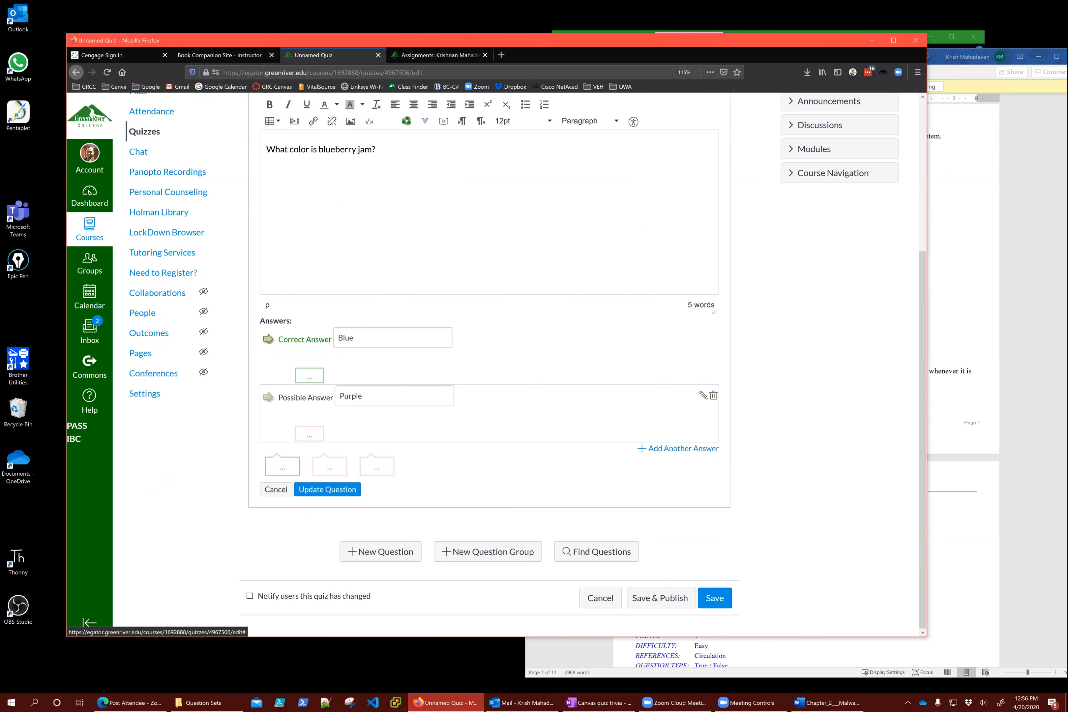
# Save the Unnamed Quiz, reopen it for editing, and add a new blank question under Questions
pyautogui.click(714, 598)
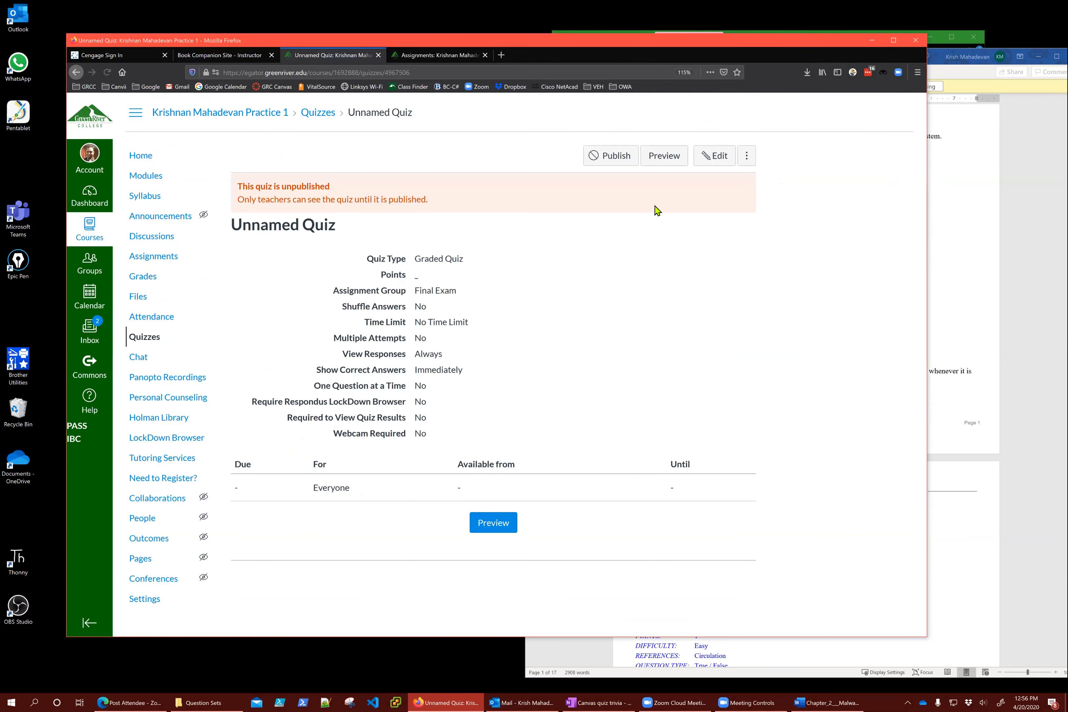
pyautogui.click(719, 159)
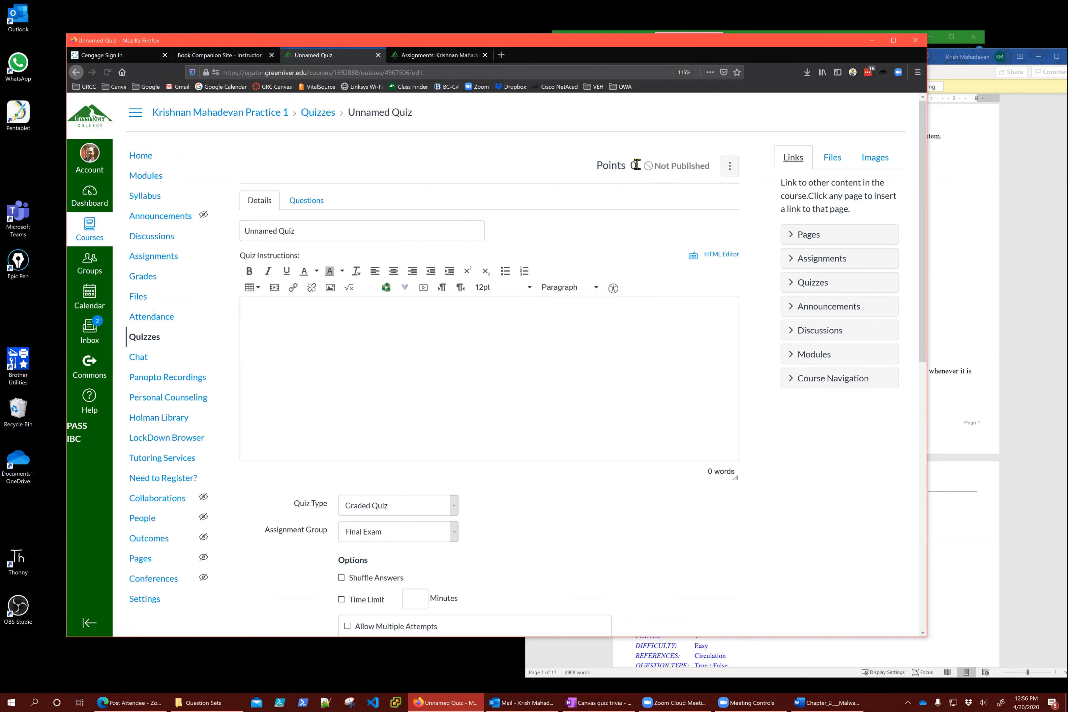
pyautogui.click(319, 209)
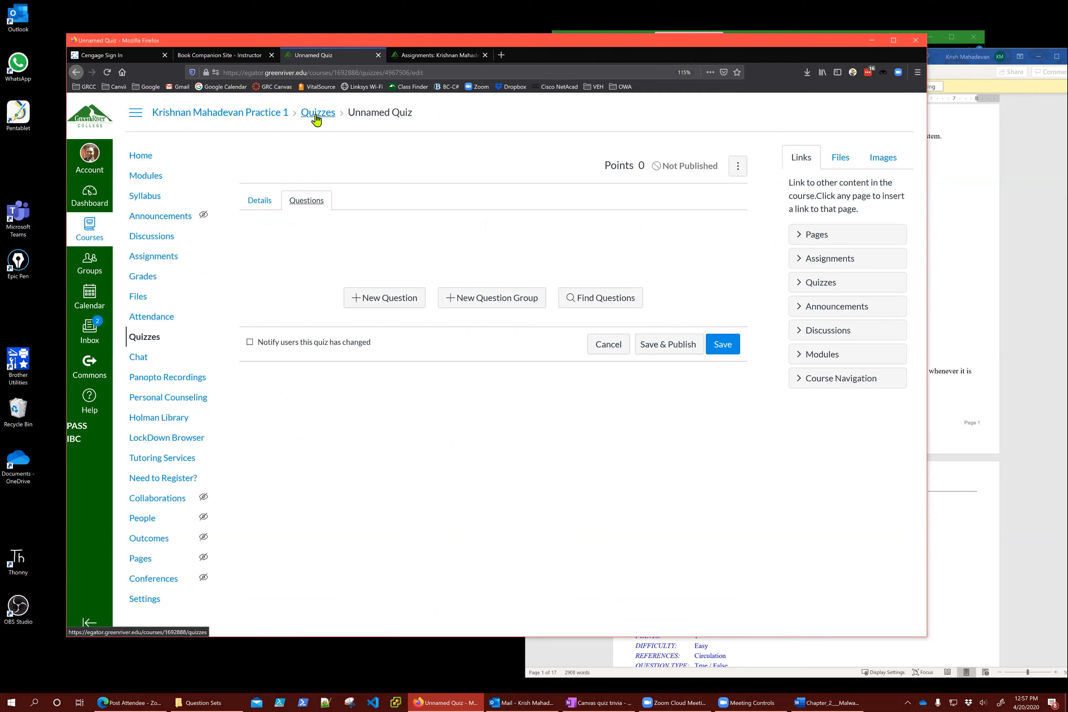
pyautogui.click(403, 301)
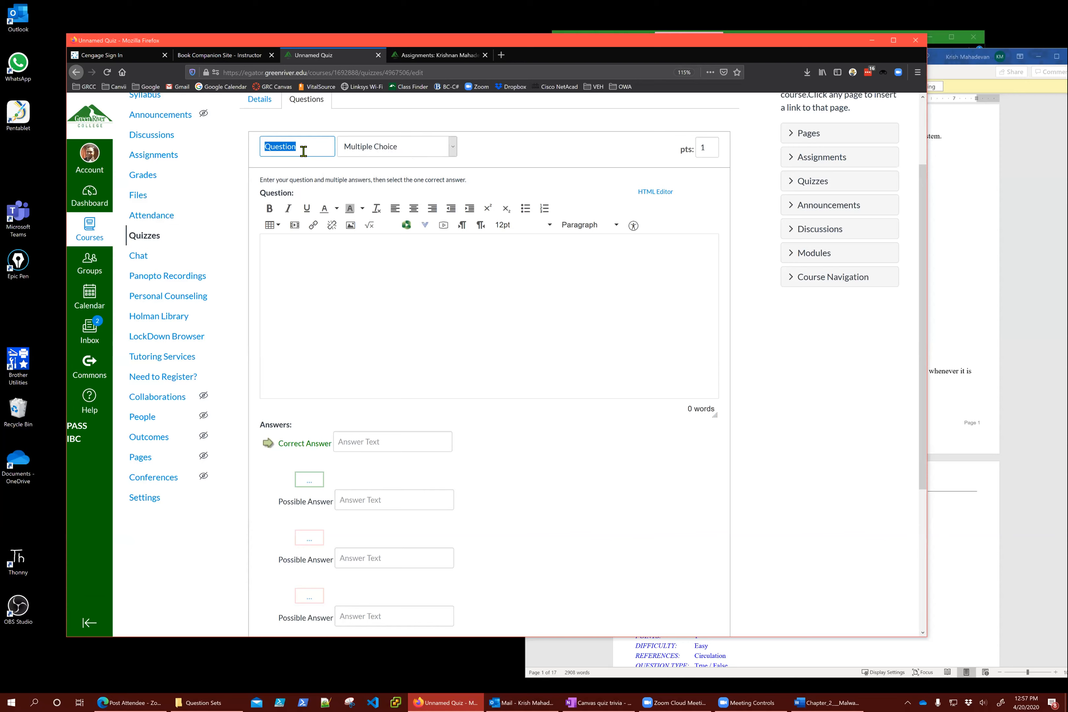
# Make it a True/False question 'Blueberry jam is blue in color' with False correct, worth 0 points
pyautogui.click(423, 152)
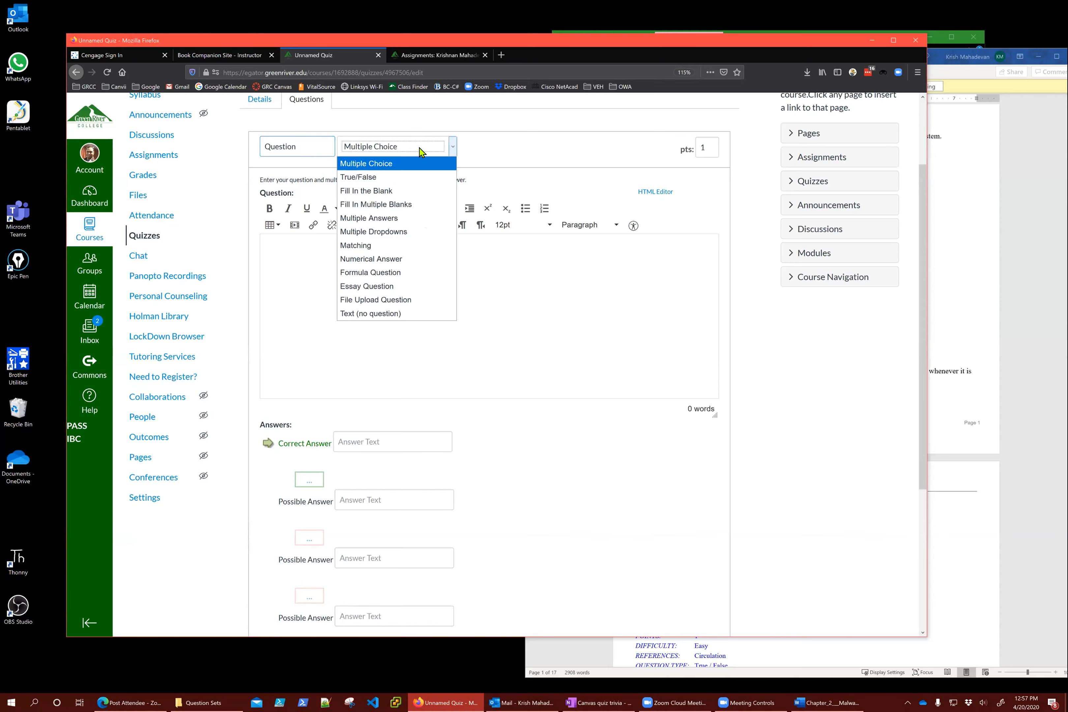
pyautogui.click(391, 186)
pyautogui.write('Bl')
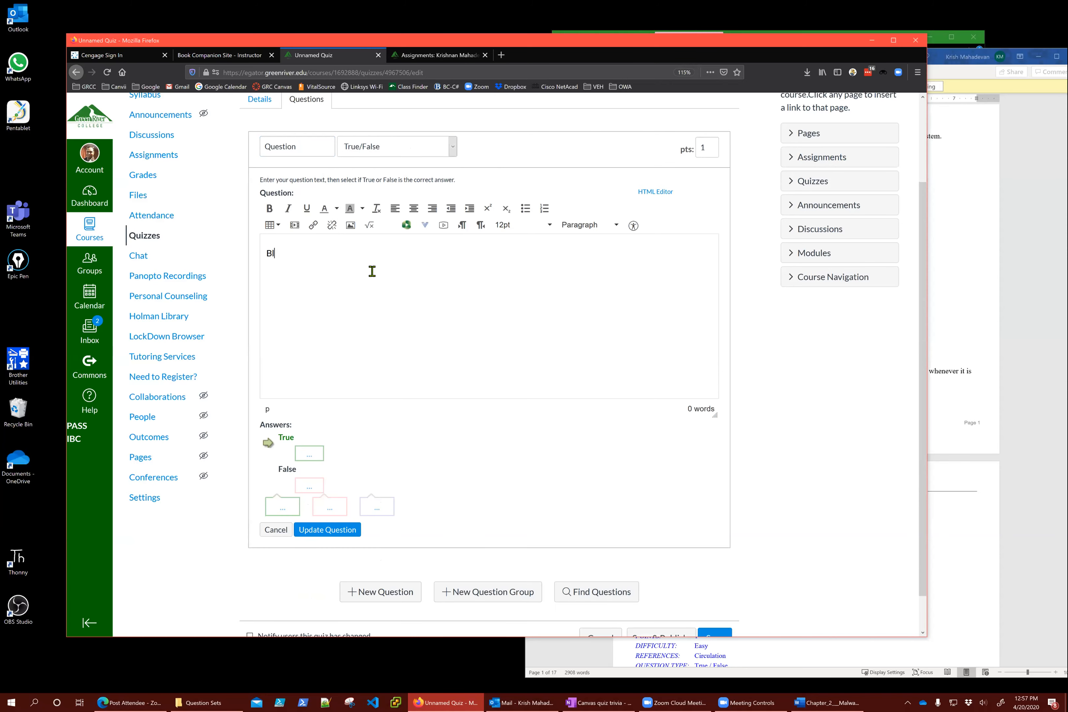
pyautogui.write('ueberry jam is blue in color.')
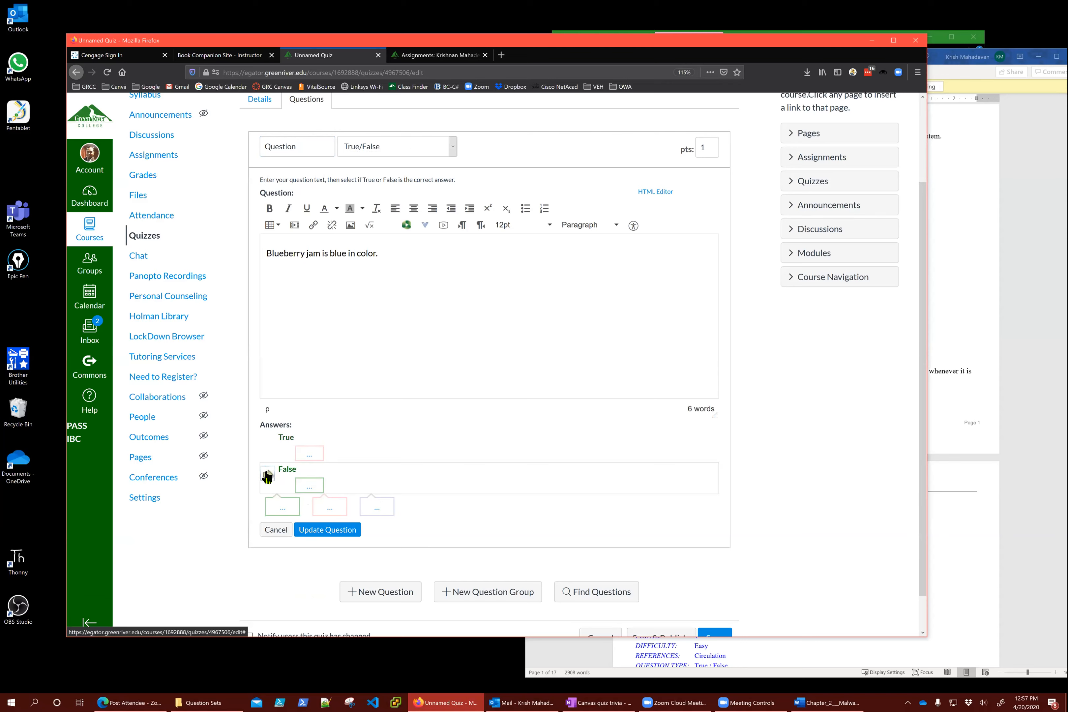
pyautogui.click(268, 475)
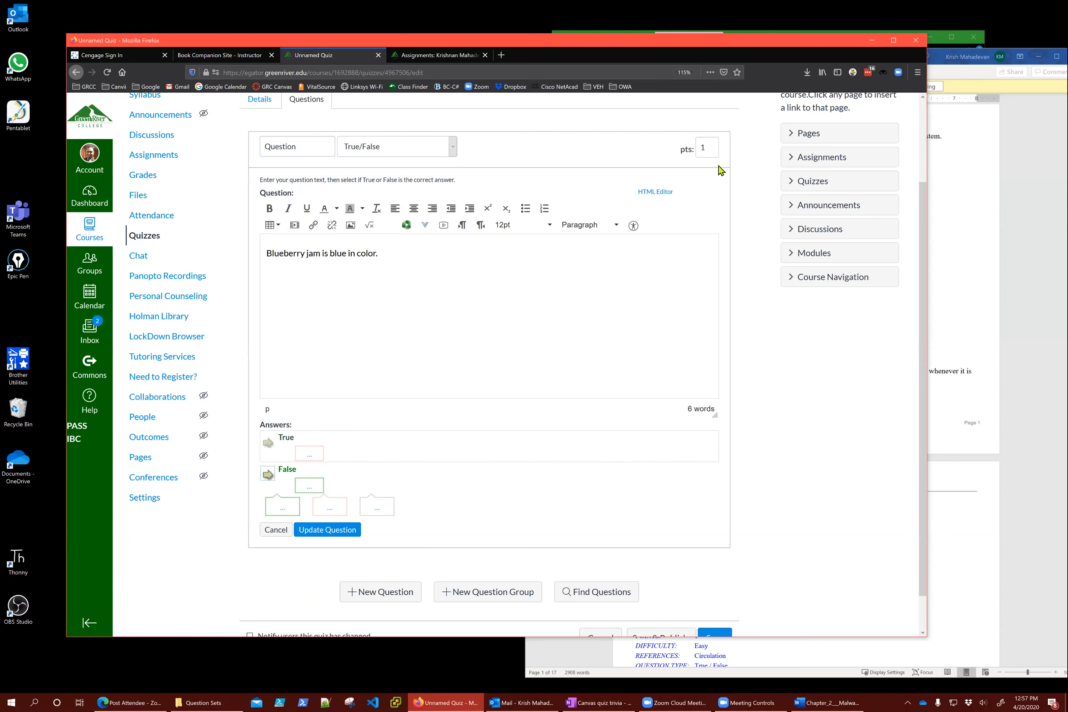
pyautogui.moveTo(708, 148); pyautogui.dragTo(690, 150)
pyautogui.write('0')
pyautogui.click(323, 530)
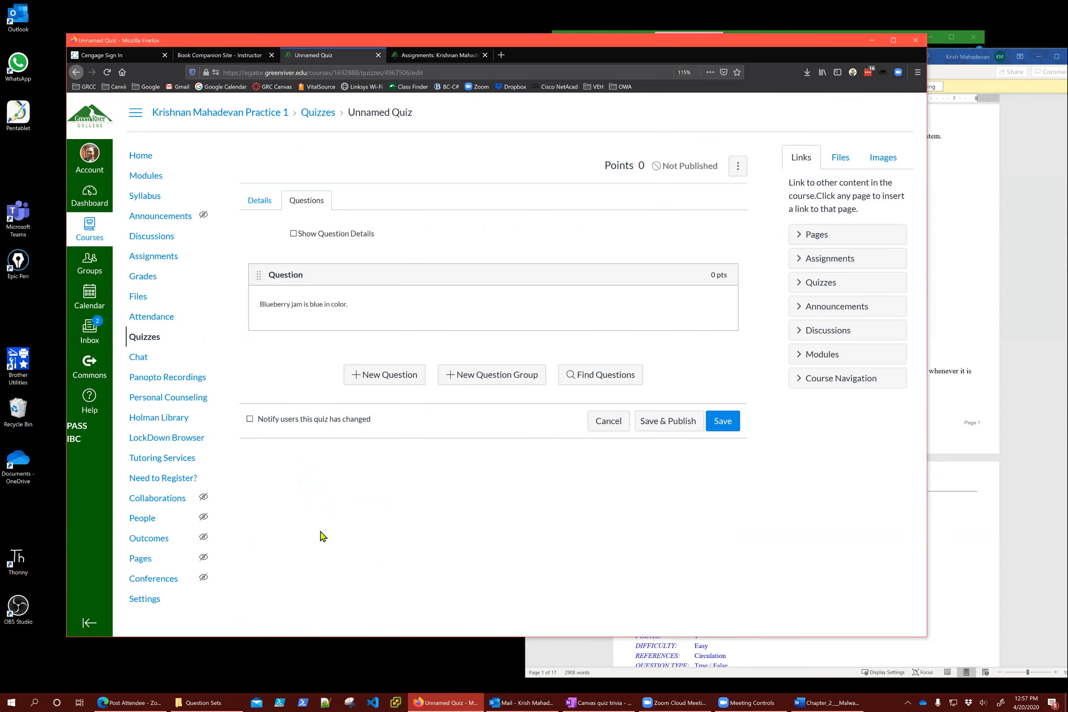
pyautogui.moveTo(709, 273)
# Open Grades and inspect the Test Student's Unnamed Quiz cell beside their Ch 1 Exam score of 90
pyautogui.click(140, 277)
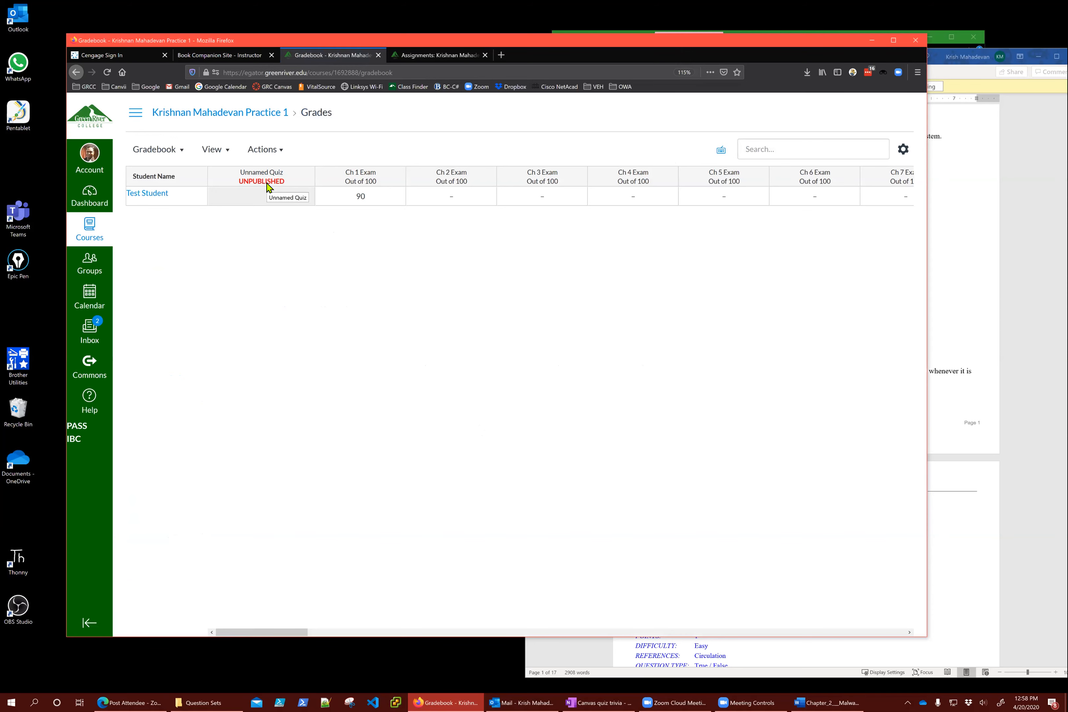
pyautogui.click(258, 201)
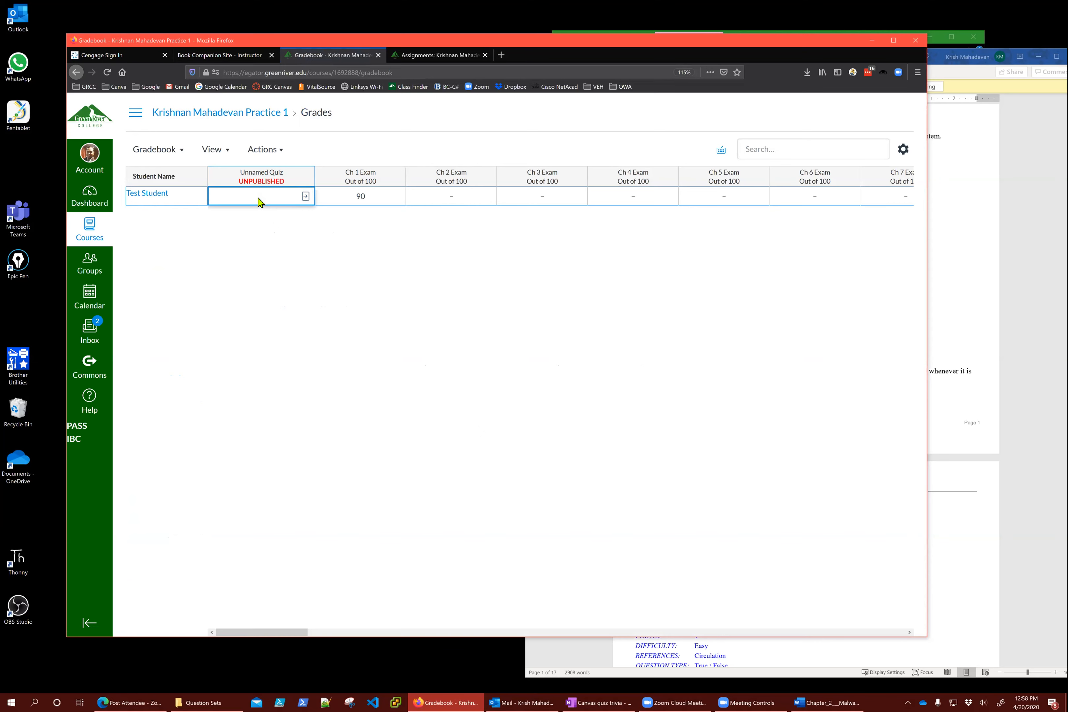
pyautogui.moveTo(262, 632)
pyautogui.mouseDown()
pyautogui.moveTo(860, 632)
pyautogui.moveTo(262, 632)
pyautogui.mouseUp()
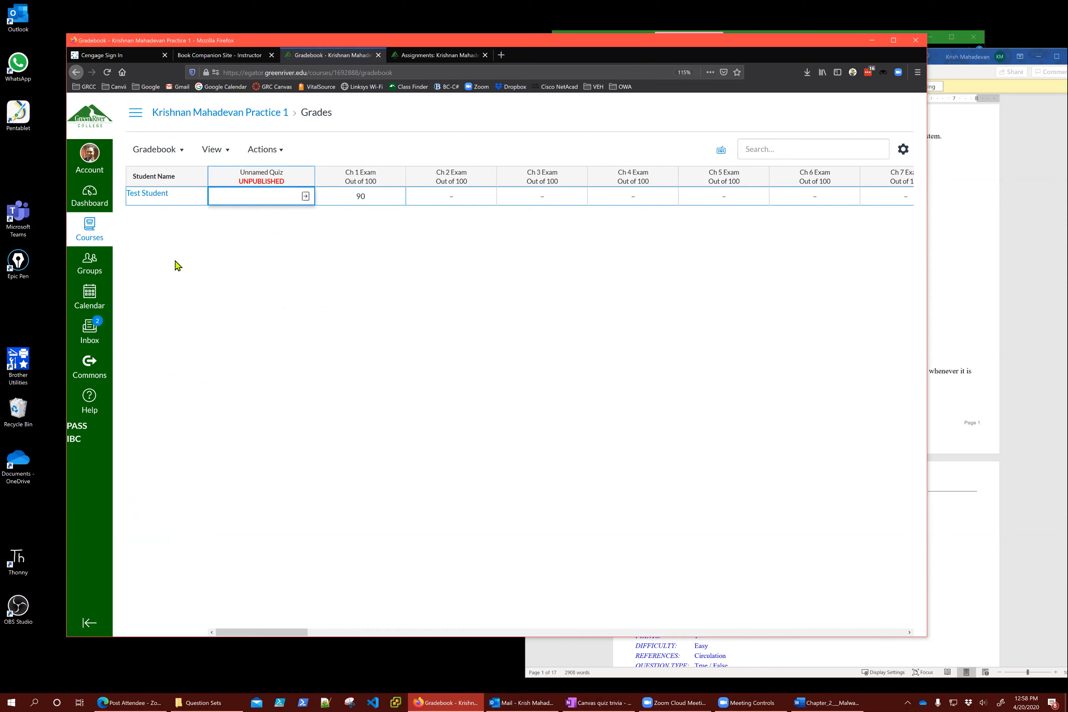
# Return to the course home page through the course name in the breadcrumb
pyautogui.click(213, 119)
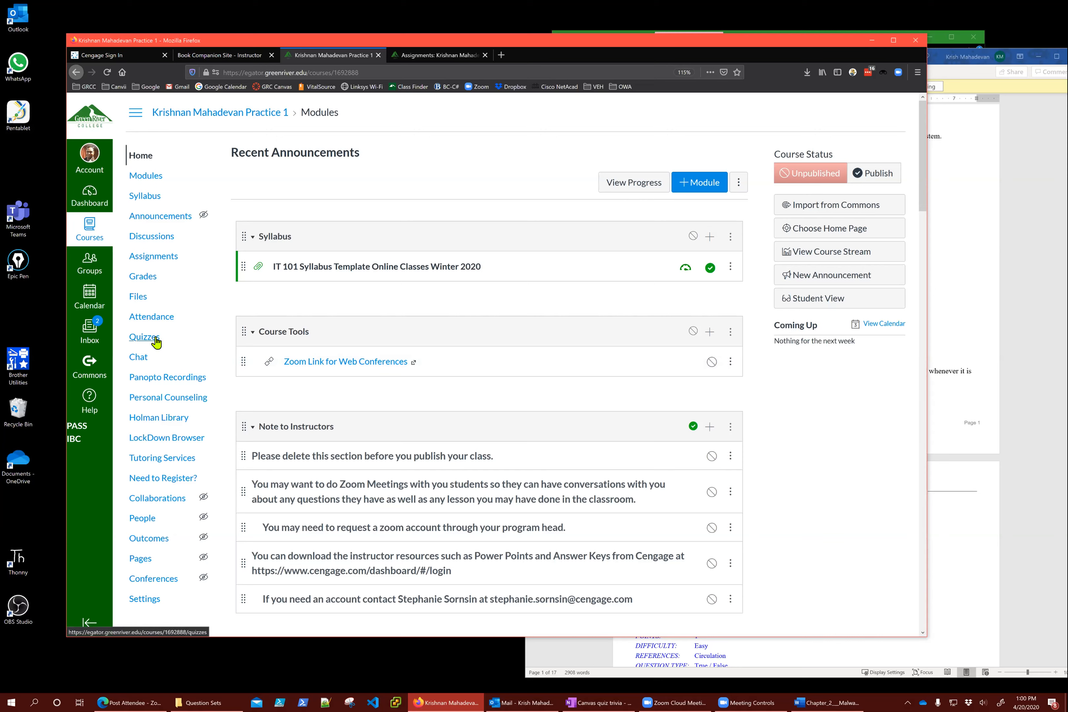
# From Grades, open the Ch 1 Exam, close the stray SpeedGrader tab, and edit its questions
pyautogui.click(151, 280)
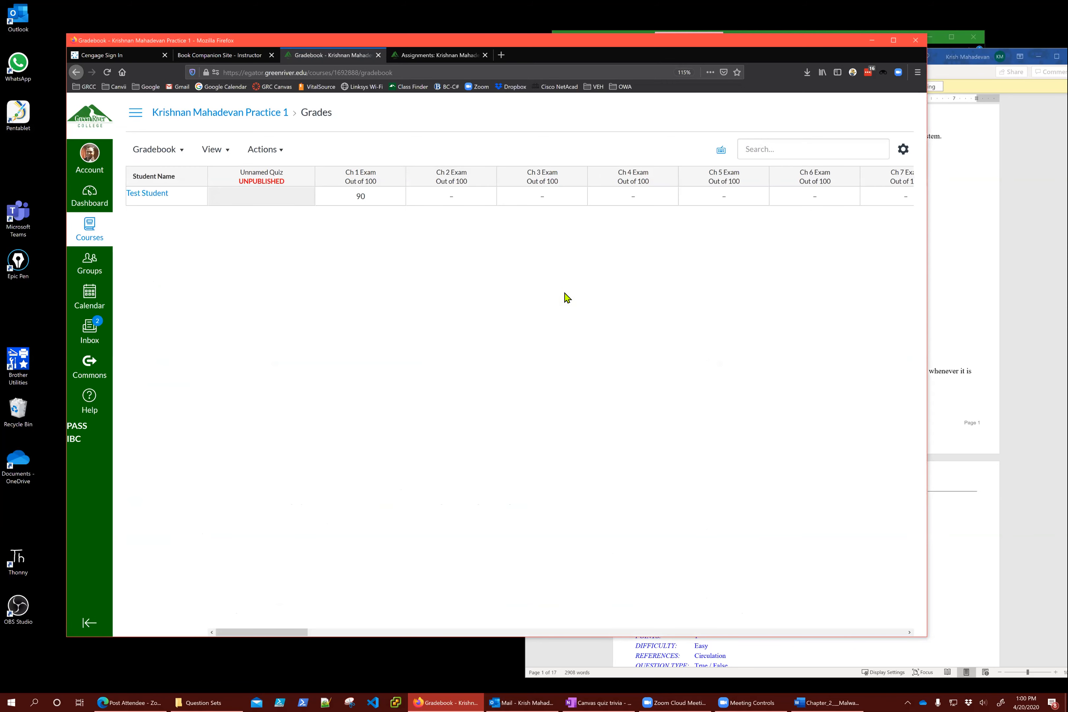
pyautogui.click(366, 176)
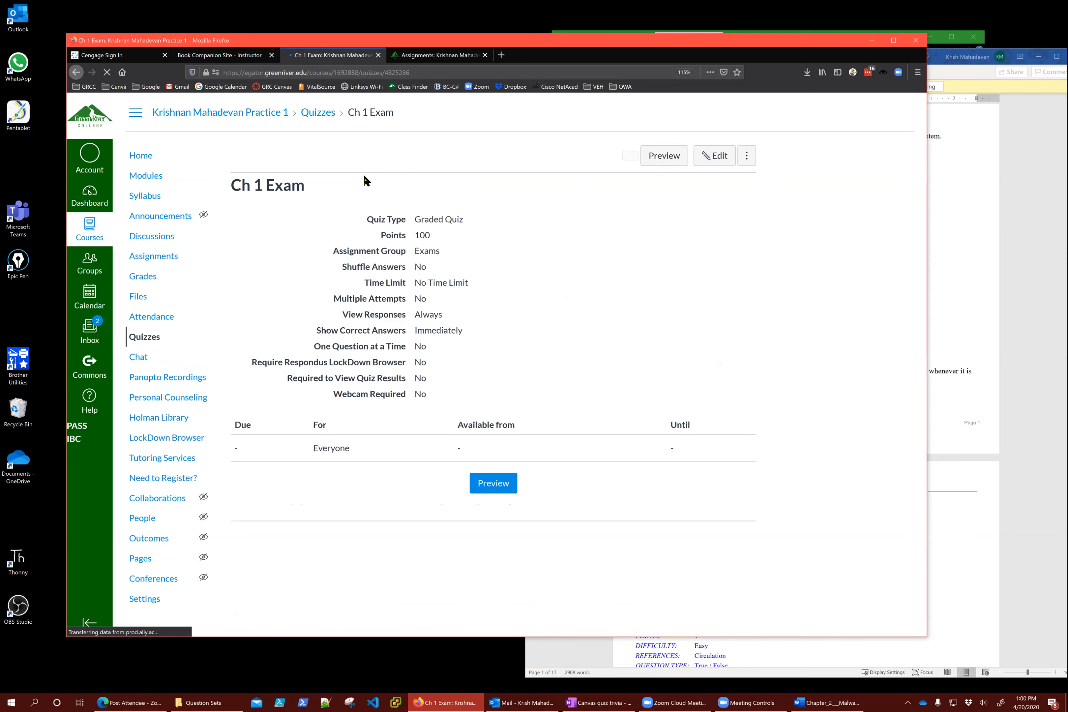
pyautogui.click(816, 221)
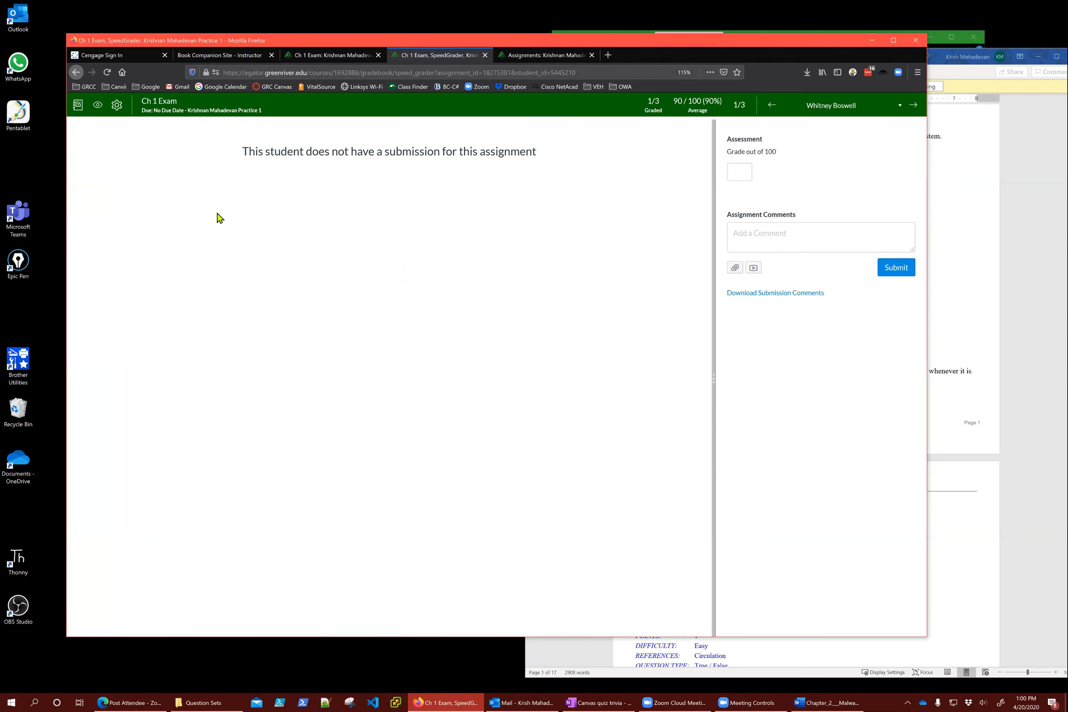
pyautogui.click(155, 105)
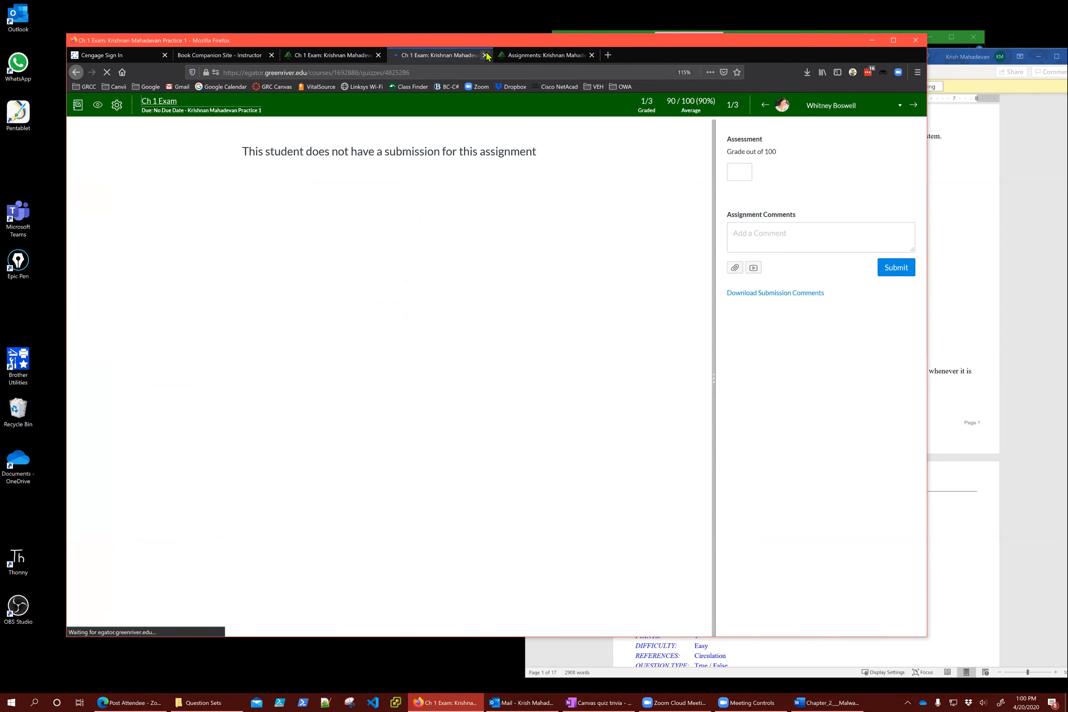
pyautogui.click(487, 56)
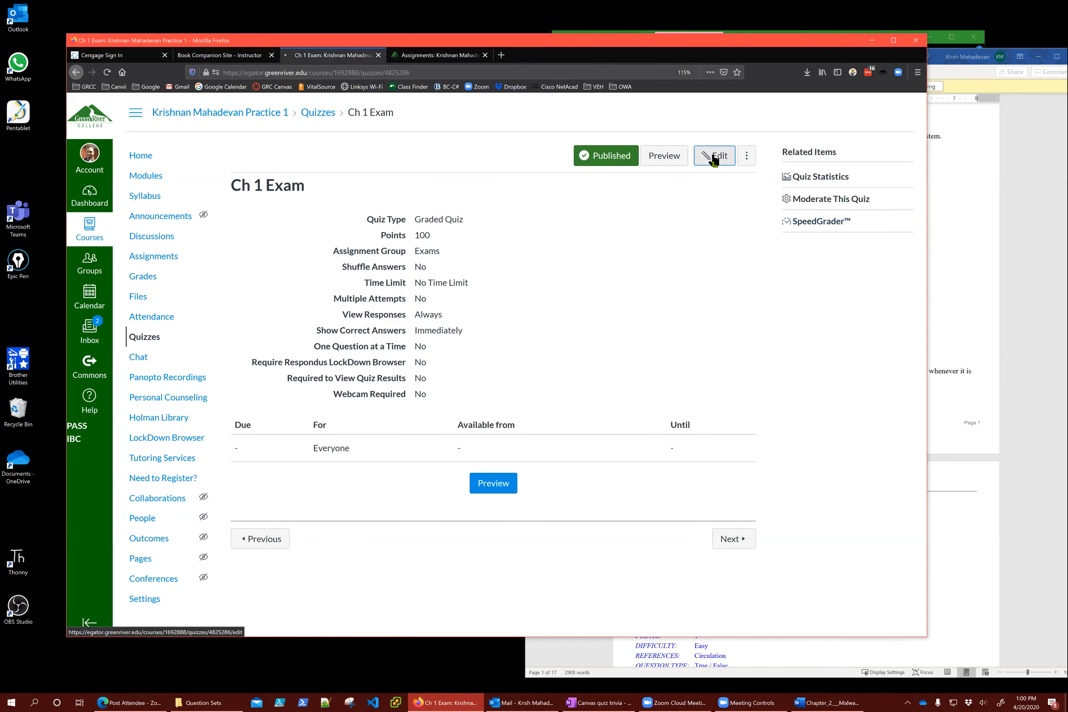
pyautogui.click(714, 159)
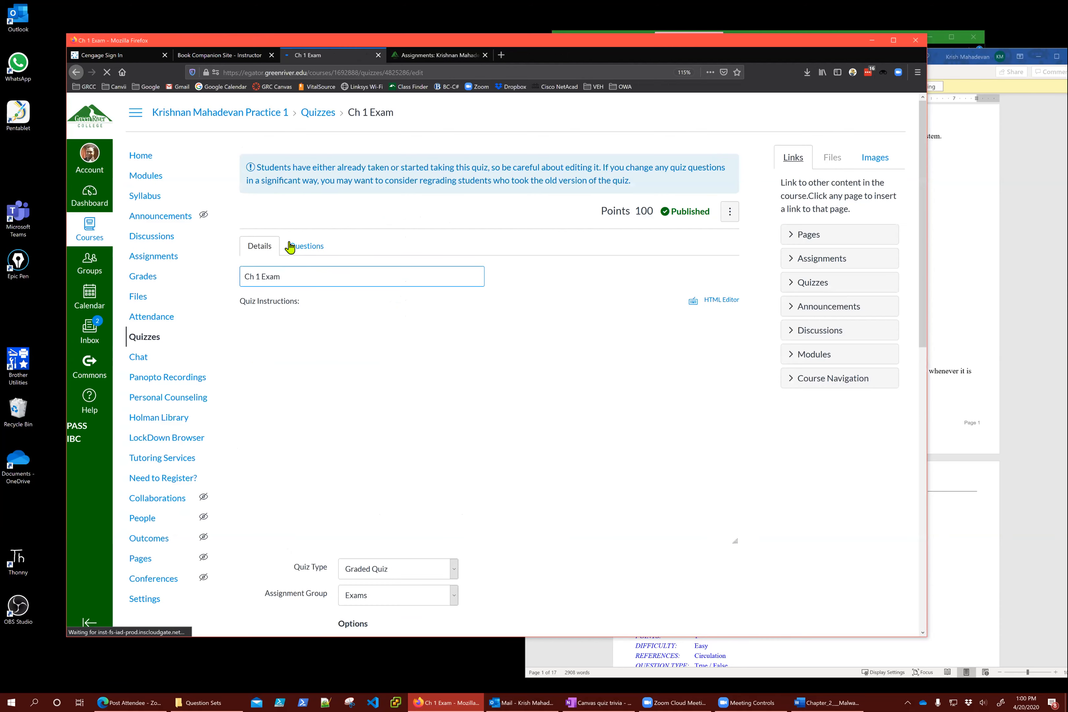
pyautogui.click(305, 247)
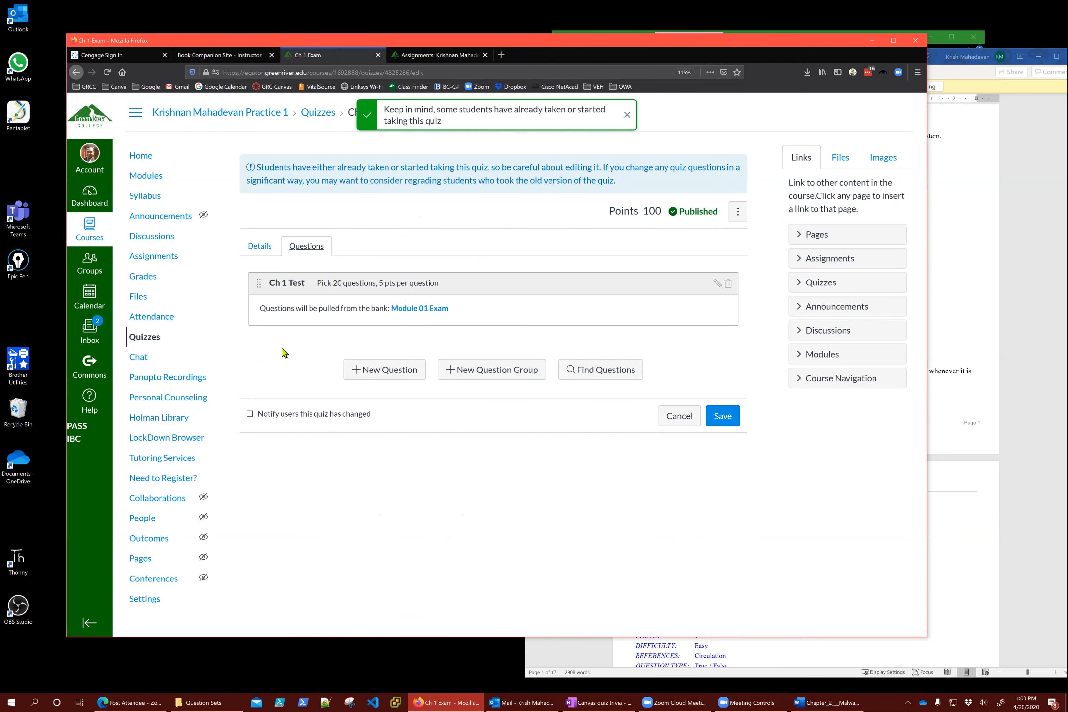
# Add a new Ch 1 Exam question and switch its type to True/False after briefly trying Fill In the Blank
pyautogui.click(398, 381)
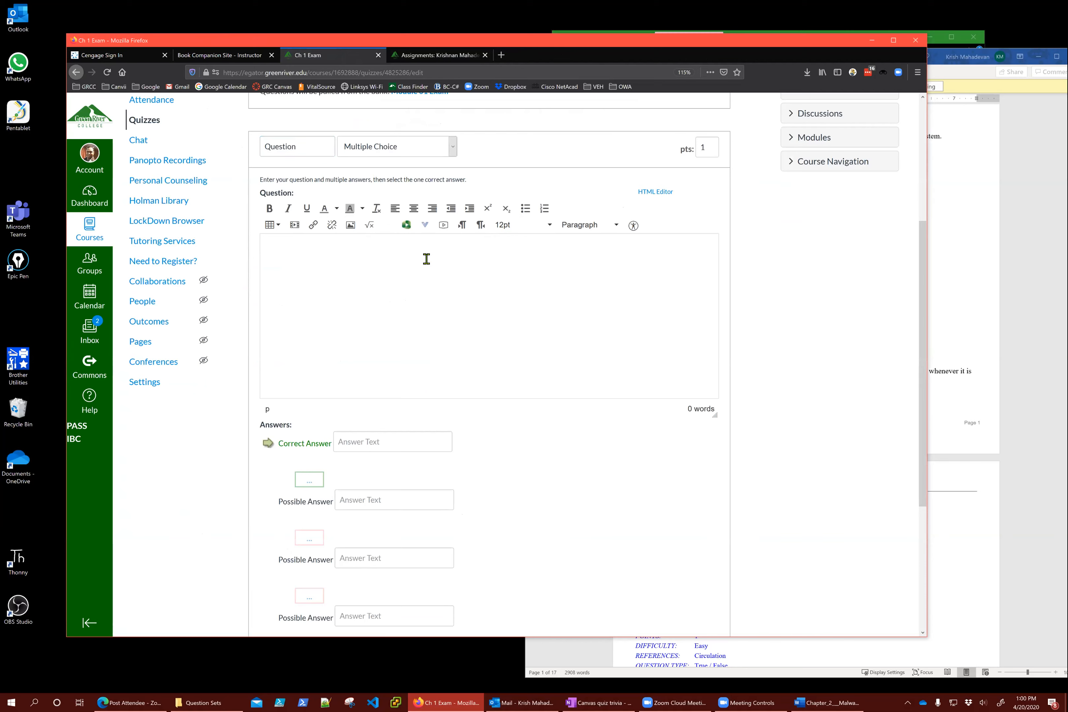
pyautogui.write('What color is blueberry Jam?')
pyautogui.click(420, 151)
pyautogui.click(398, 191)
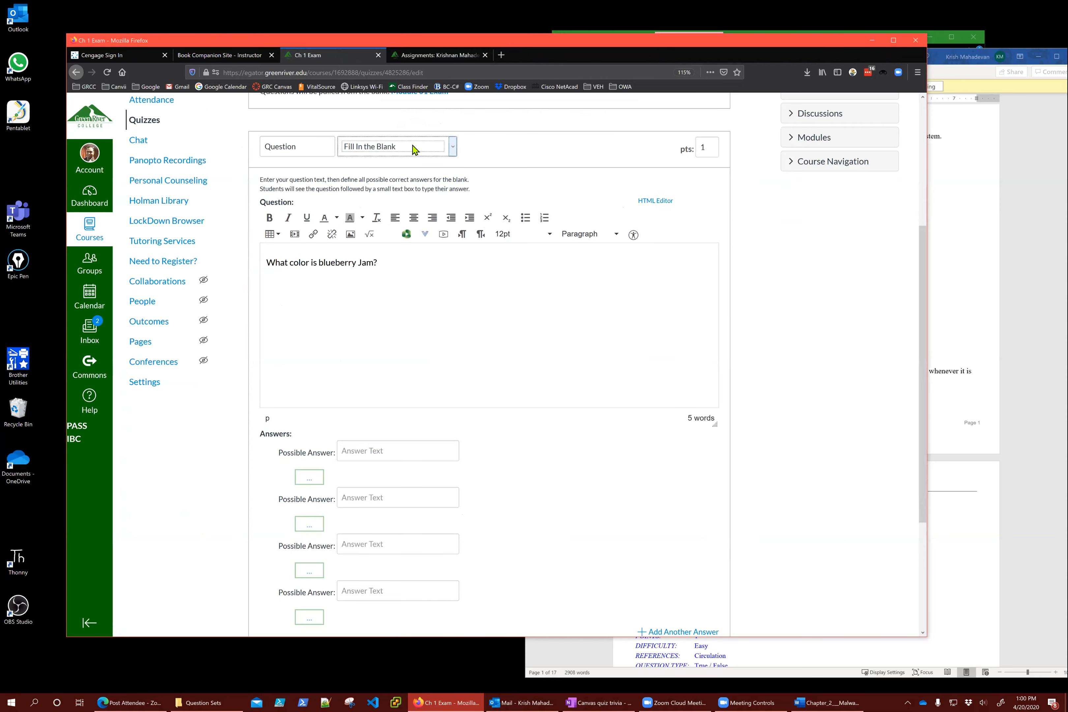
pyautogui.click(415, 148)
pyautogui.click(404, 179)
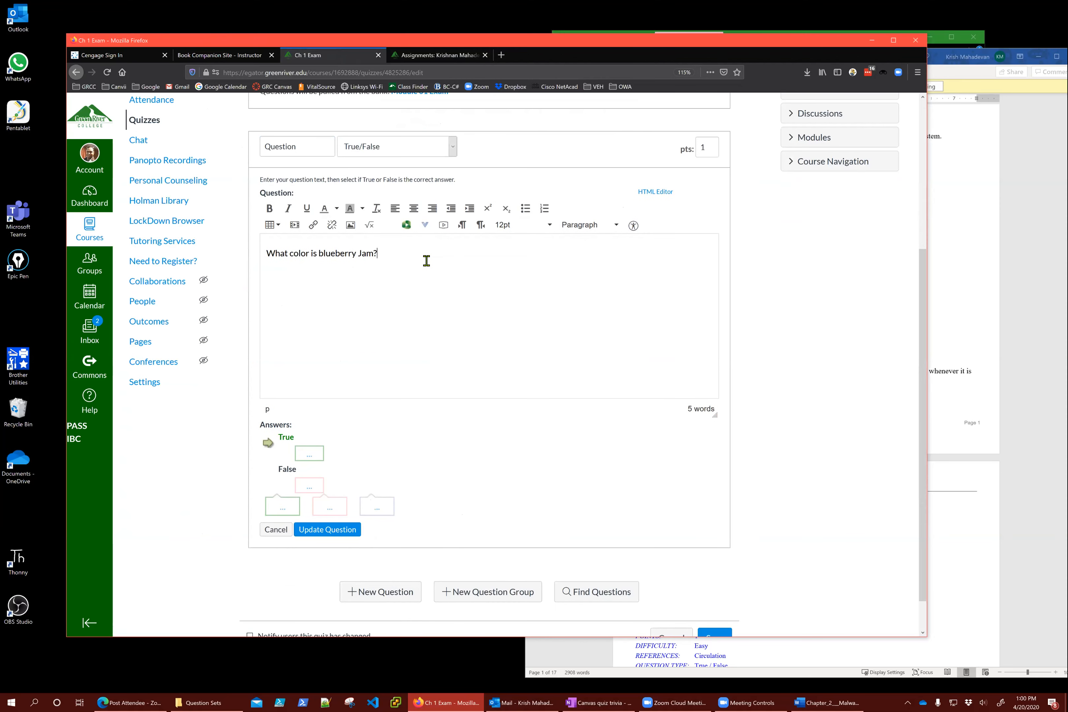
pyautogui.write('Blue or Purple?')
# Reword it to 'BLueberry jam is blue in color', set 10 points with True correct, and save
pyautogui.hotkey('ctrl', 'a')
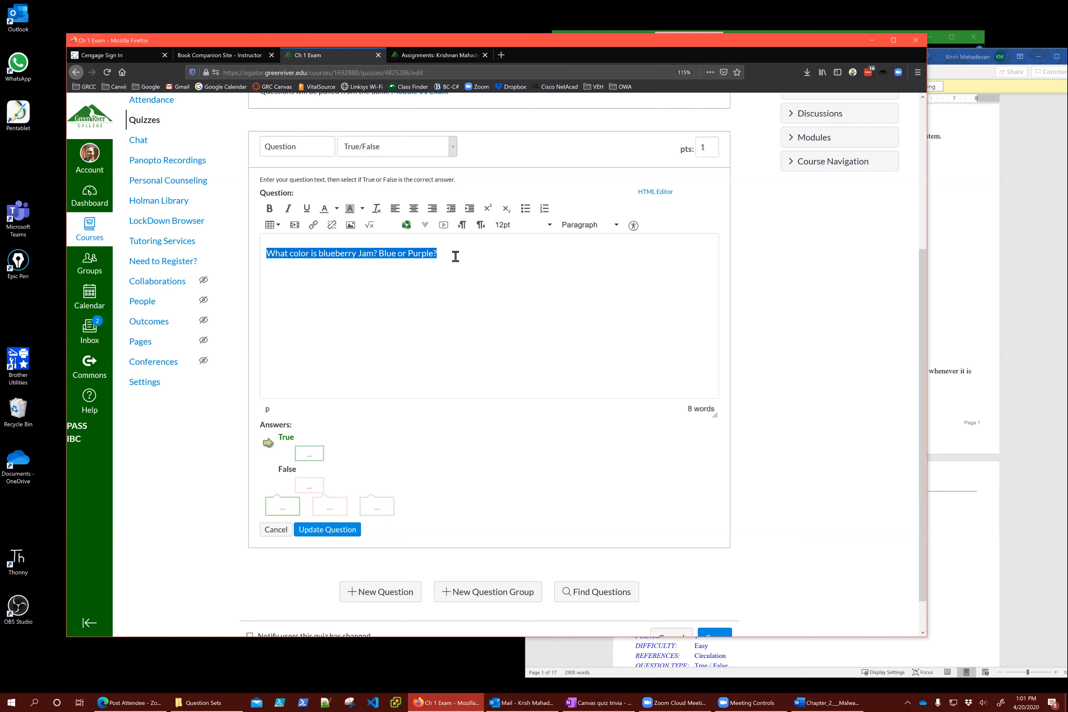
pyautogui.write('BLueberry jam is blue in color')
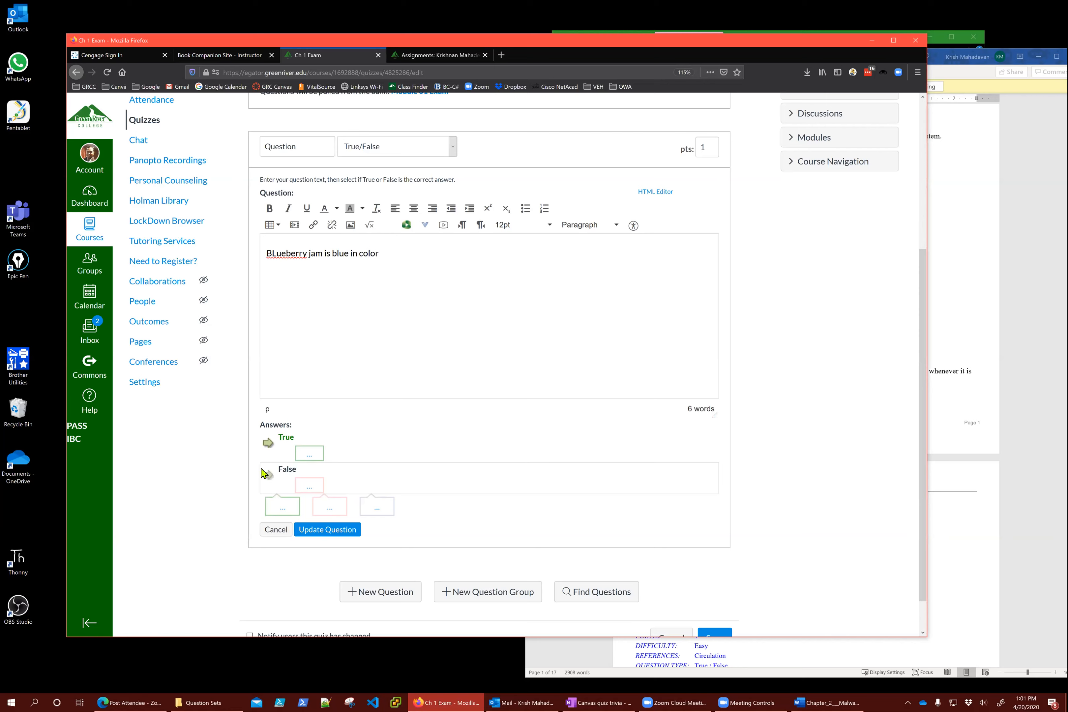
pyautogui.click(270, 477)
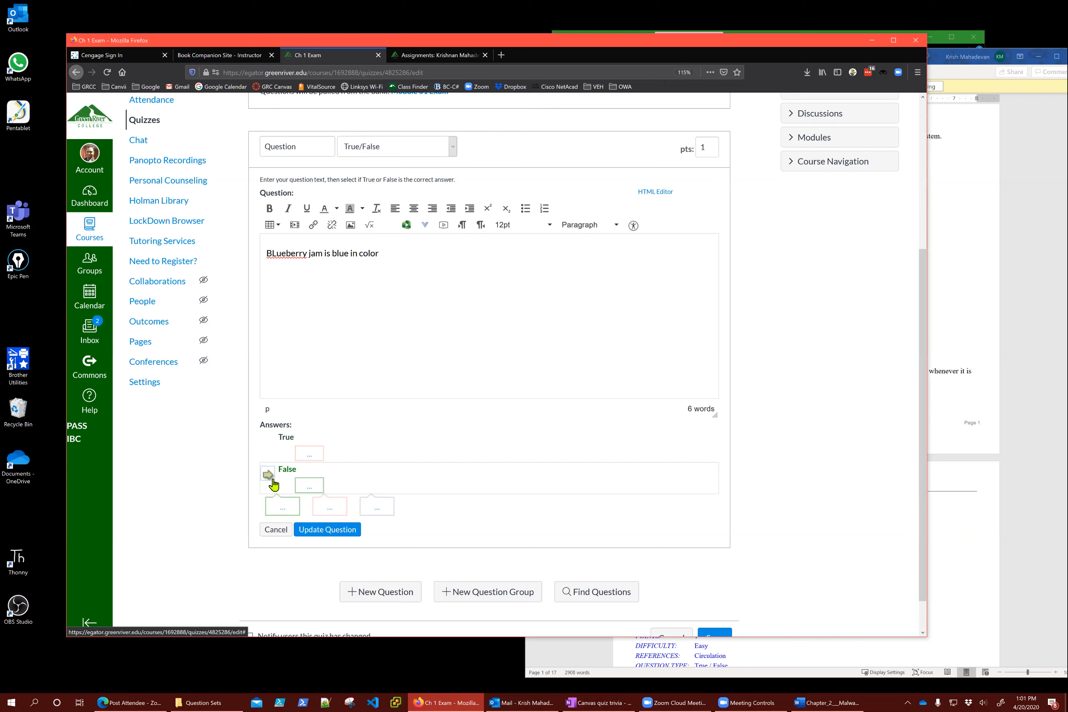
pyautogui.doubleClick(698, 154)
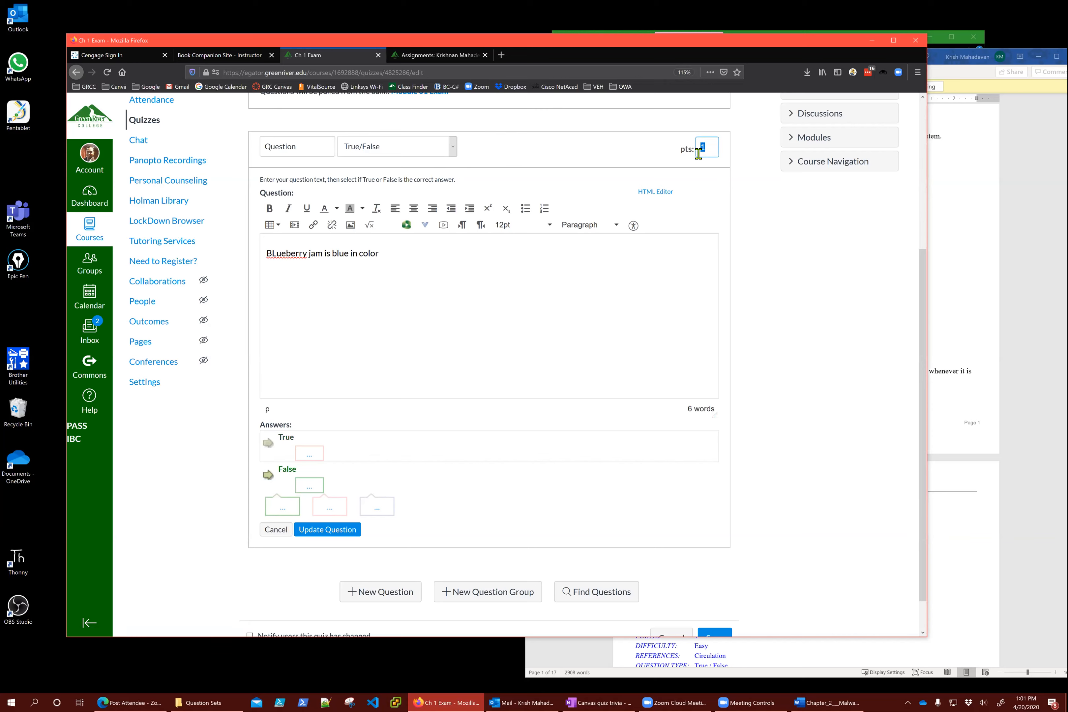
pyautogui.write('100')
pyautogui.press('BackSpace')
pyautogui.click(274, 445)
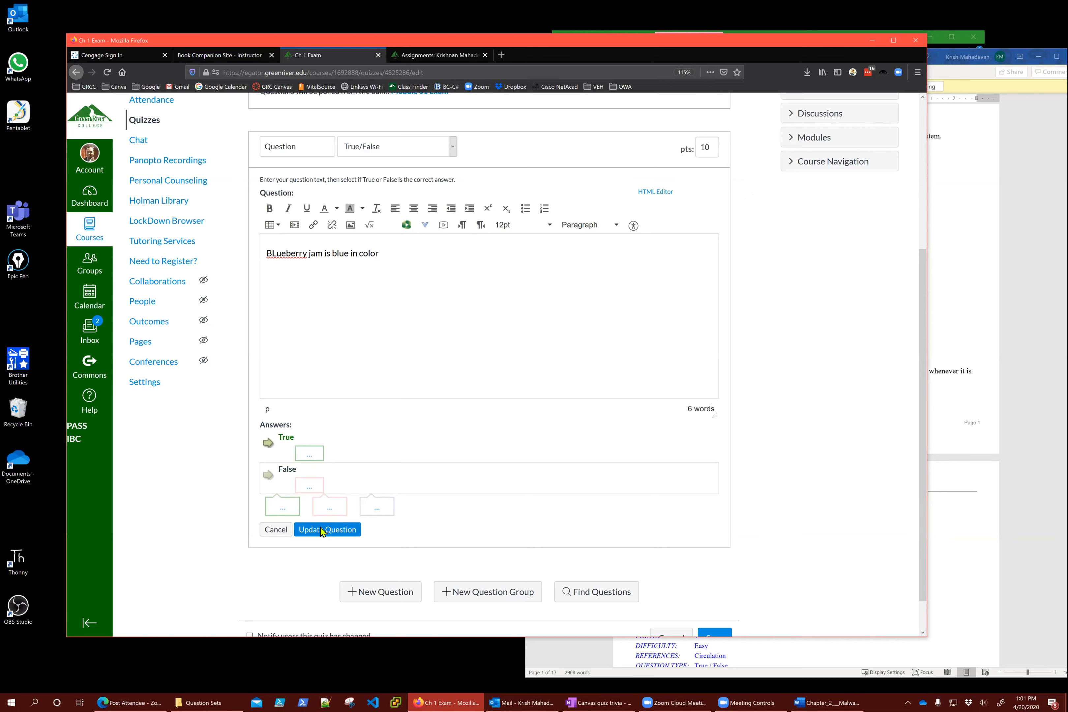
pyautogui.click(322, 531)
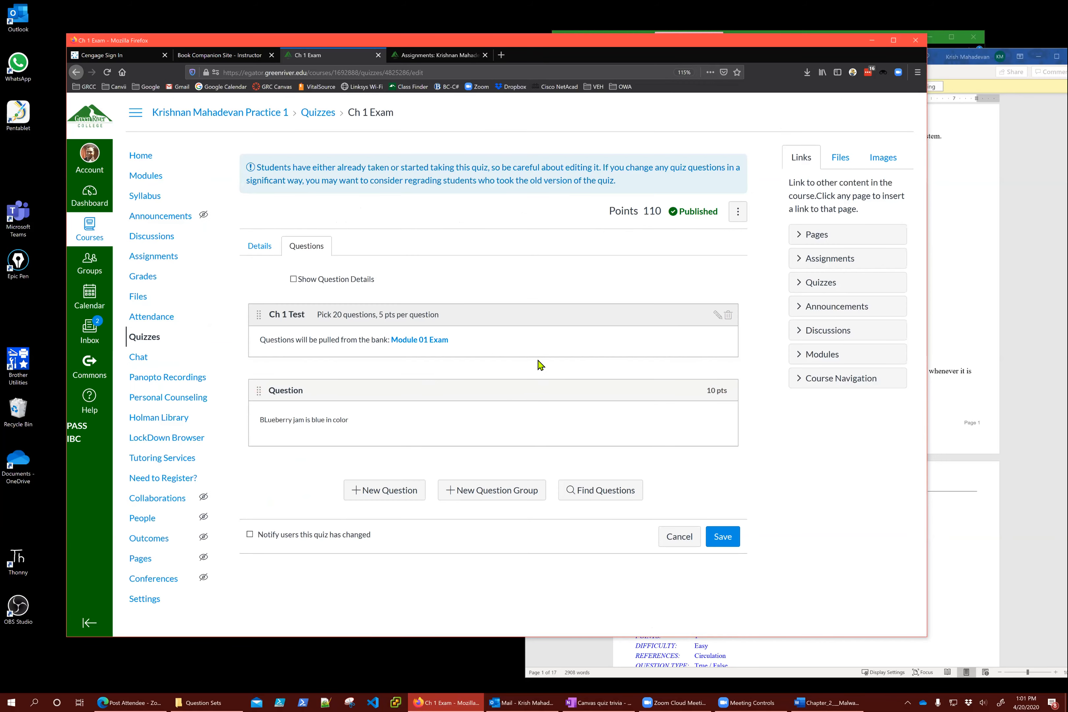
# Close the leftover Assignments browser tab
pyautogui.moveTo(326, 424)
pyautogui.click(486, 55)
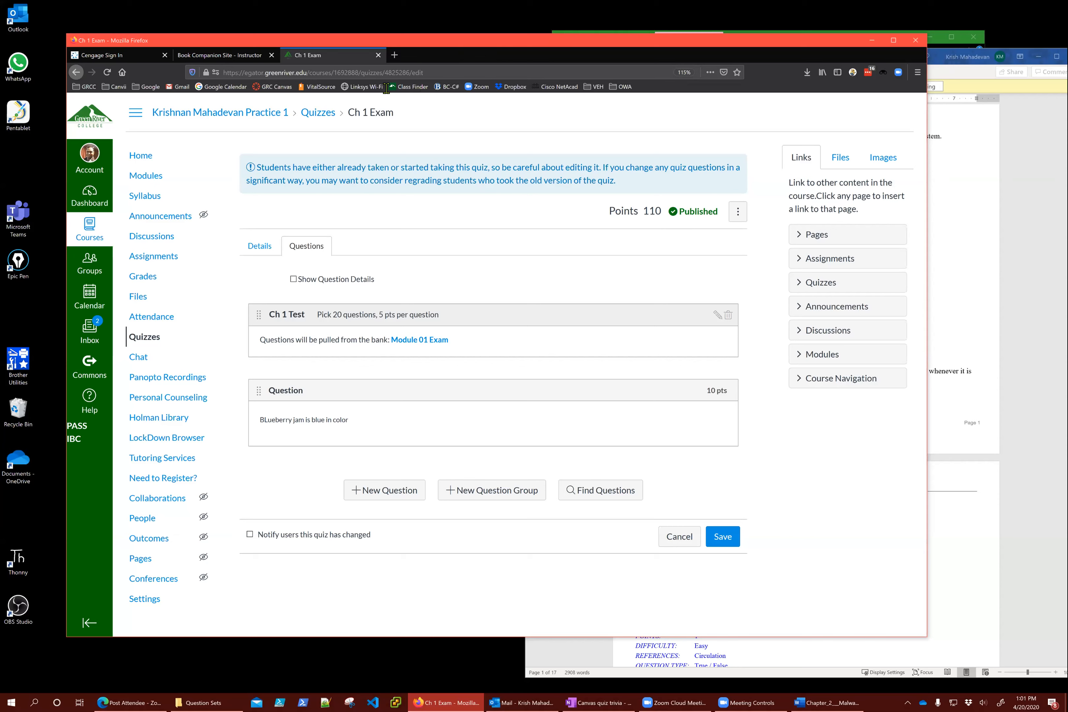
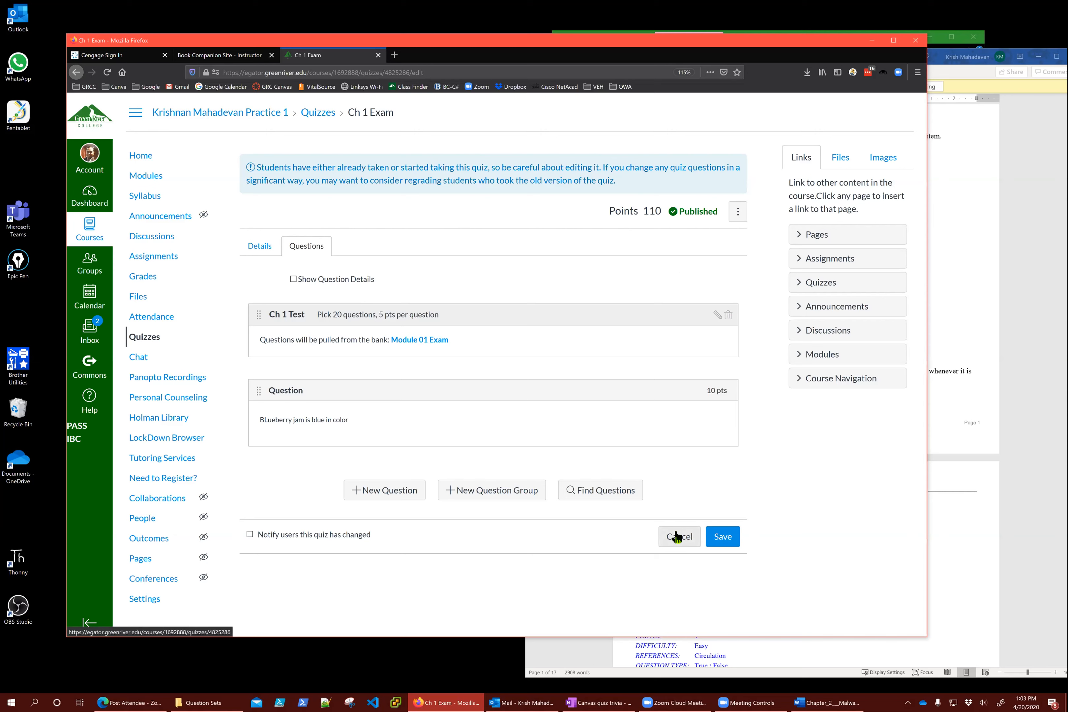
# Save the Ch 1 Exam edits, returning to its published 110-point summary page
pyautogui.click(725, 537)
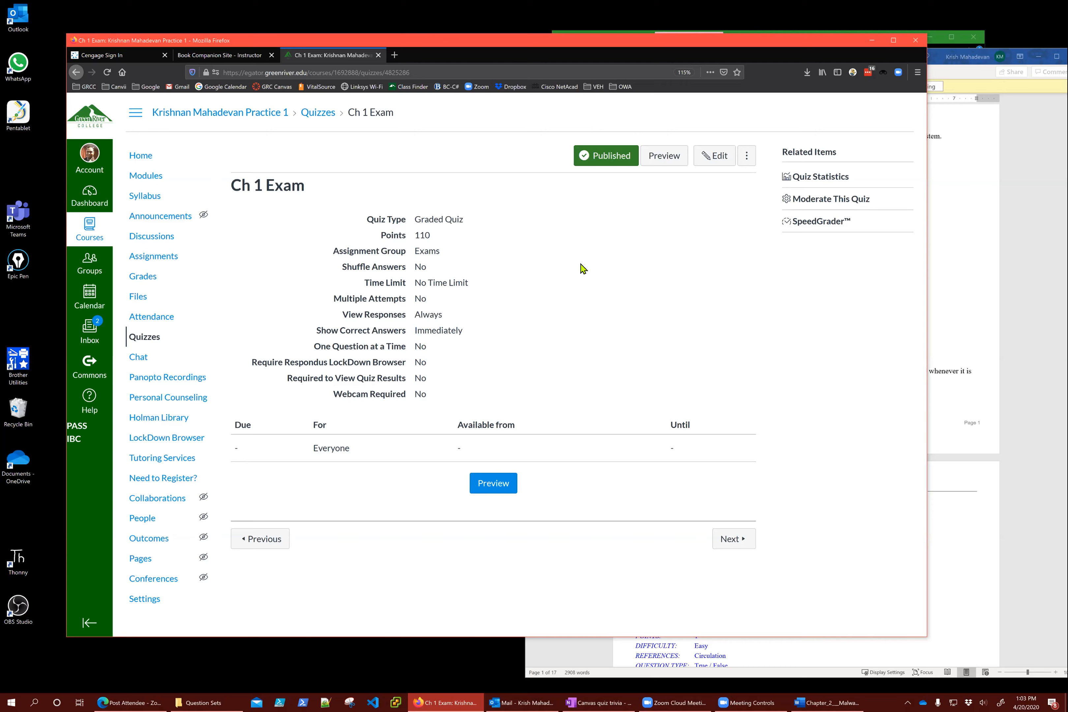
pyautogui.click(315, 115)
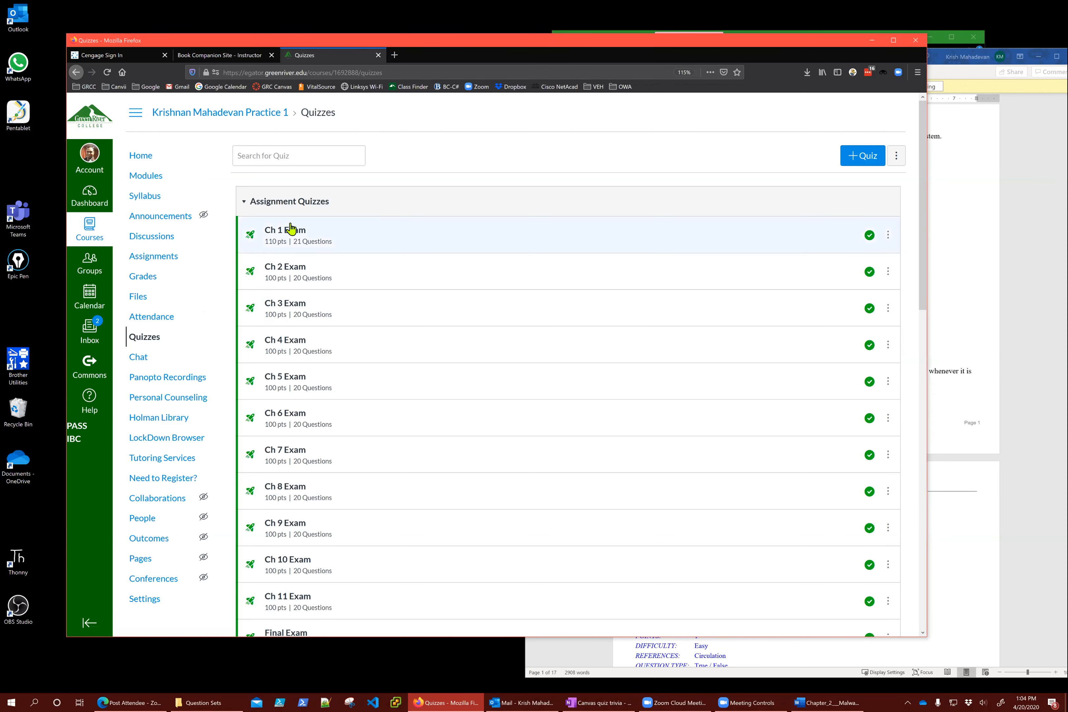
pyautogui.click(285, 231)
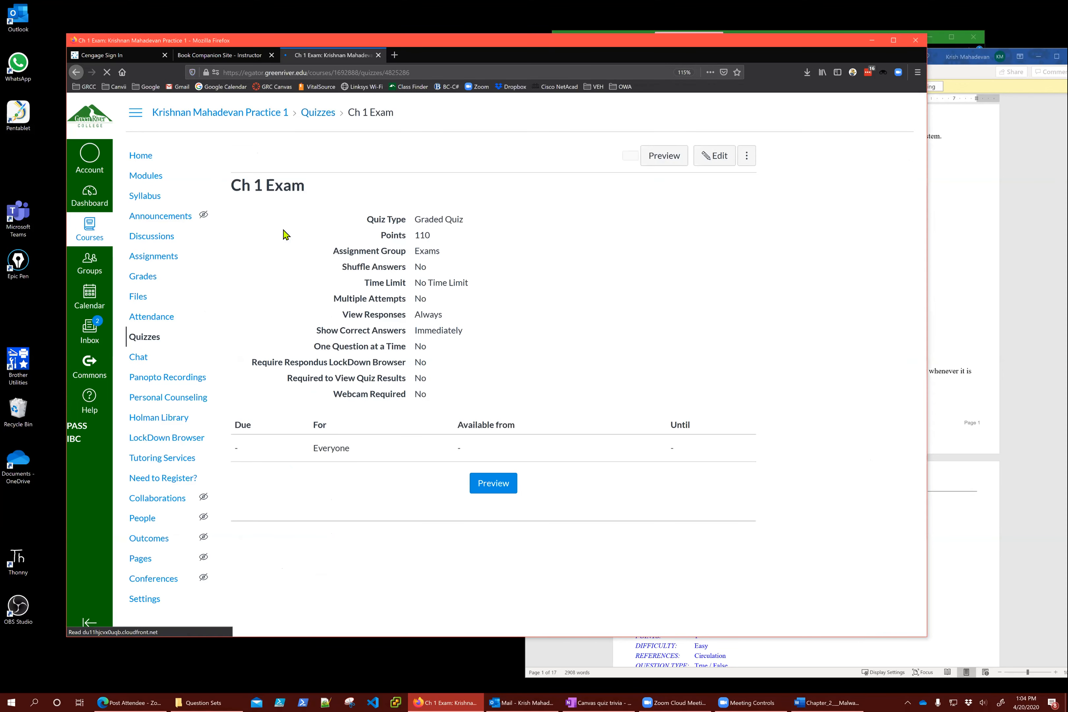
# Edit the Ch 1 Exam question 'BLueberry jam is blue in color' and mark False as correct
pyautogui.click(714, 156)
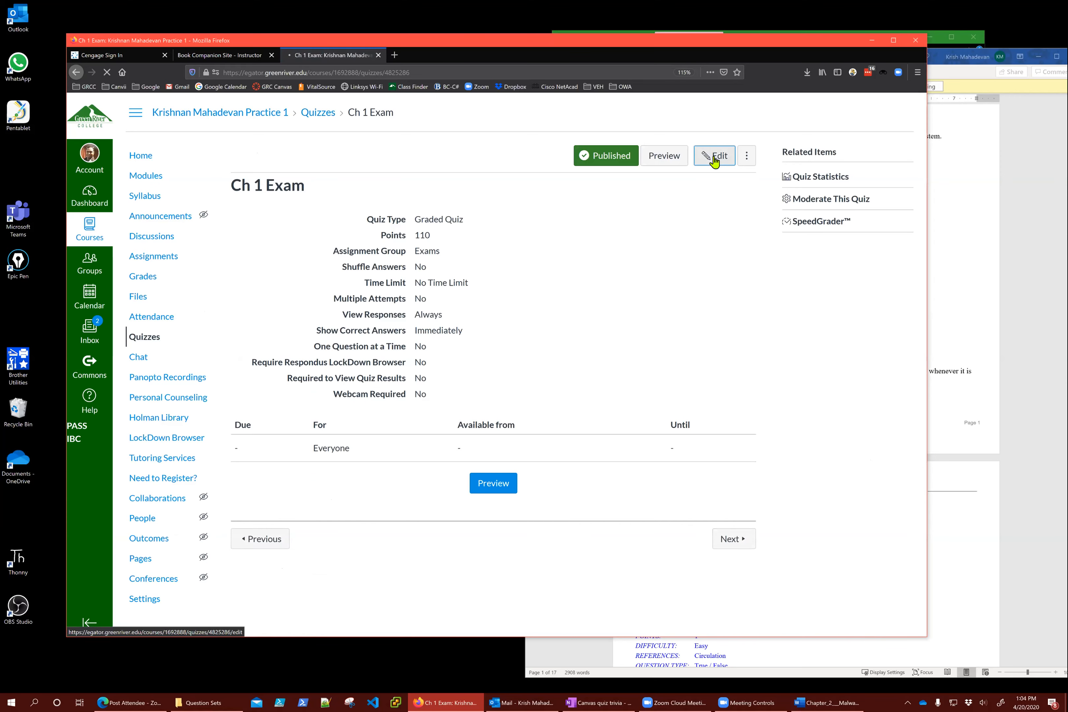
pyautogui.click(303, 245)
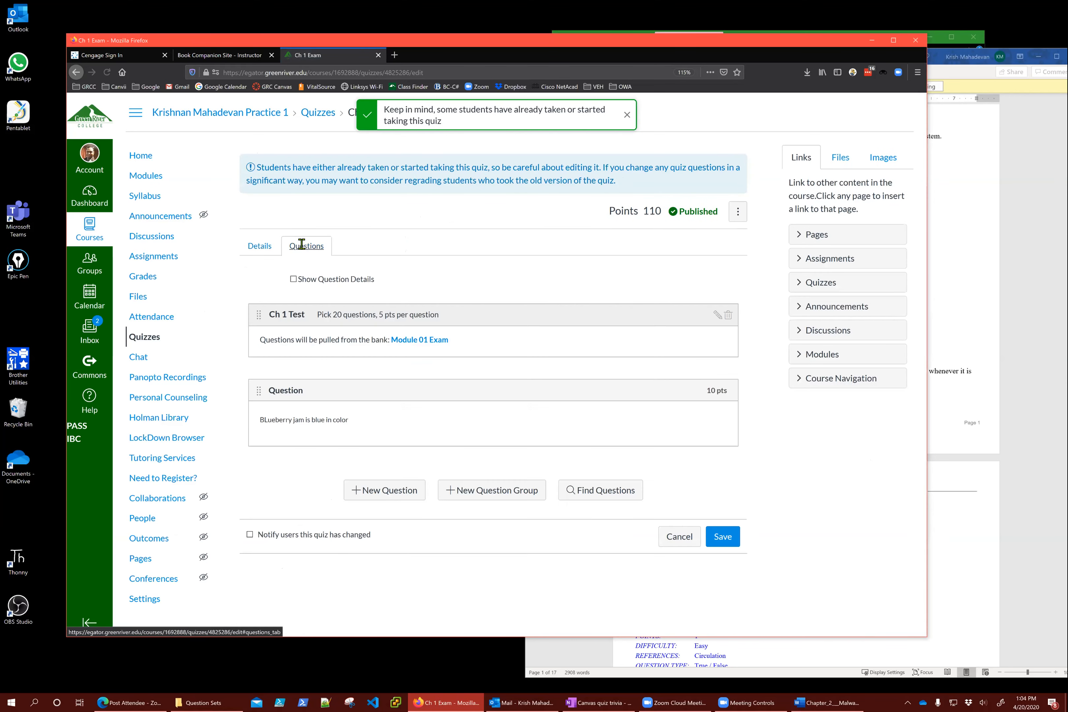
pyautogui.moveTo(689, 422)
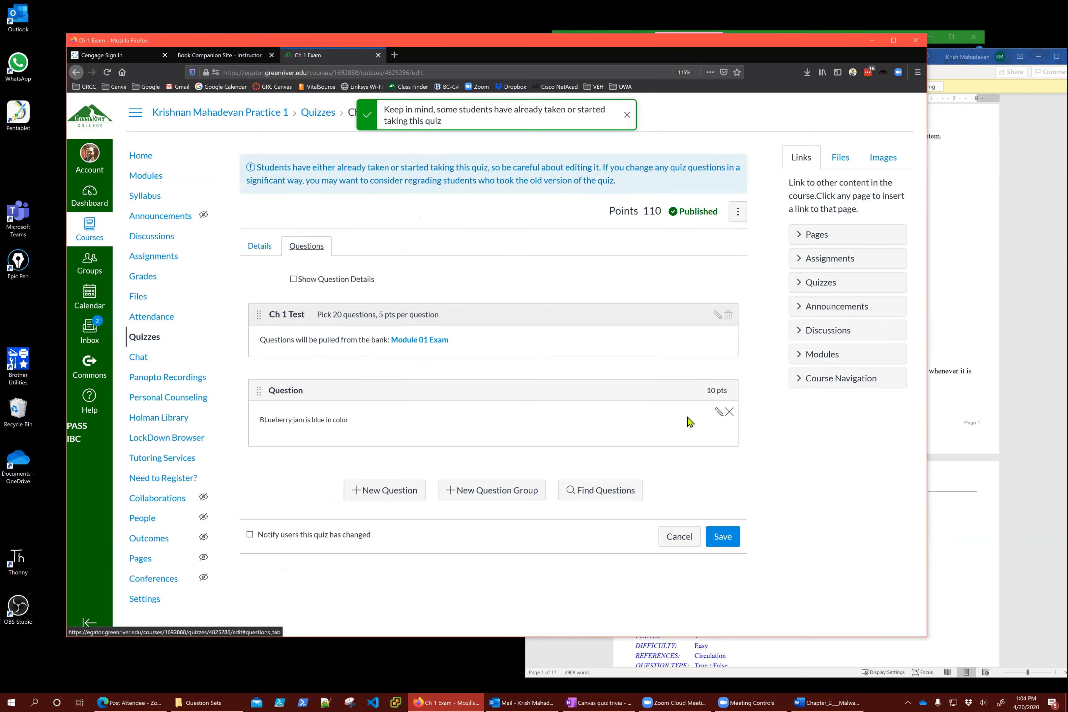
pyautogui.click(718, 412)
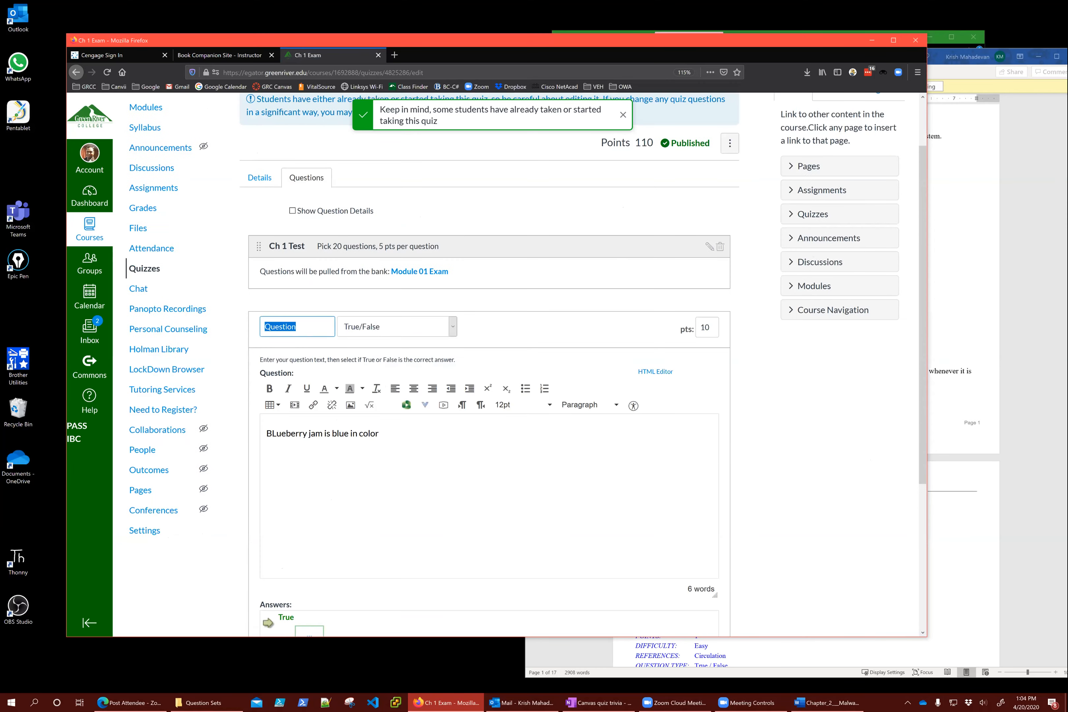
pyautogui.scroll(-3, 489, 364)
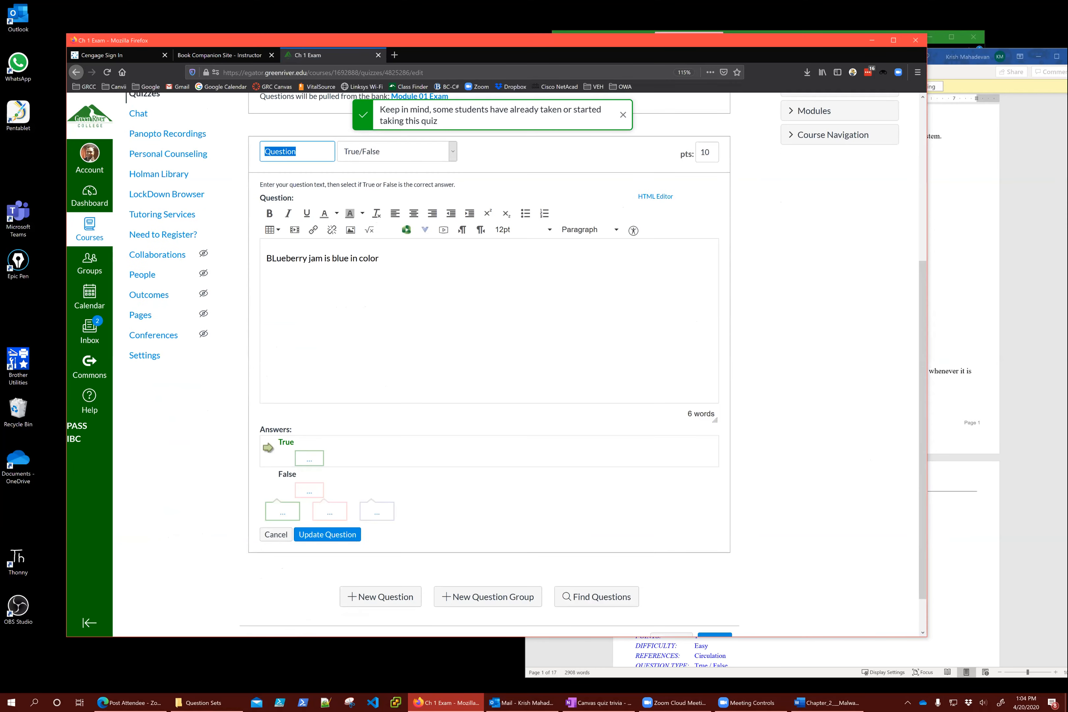
pyautogui.scroll(1, 517, 231)
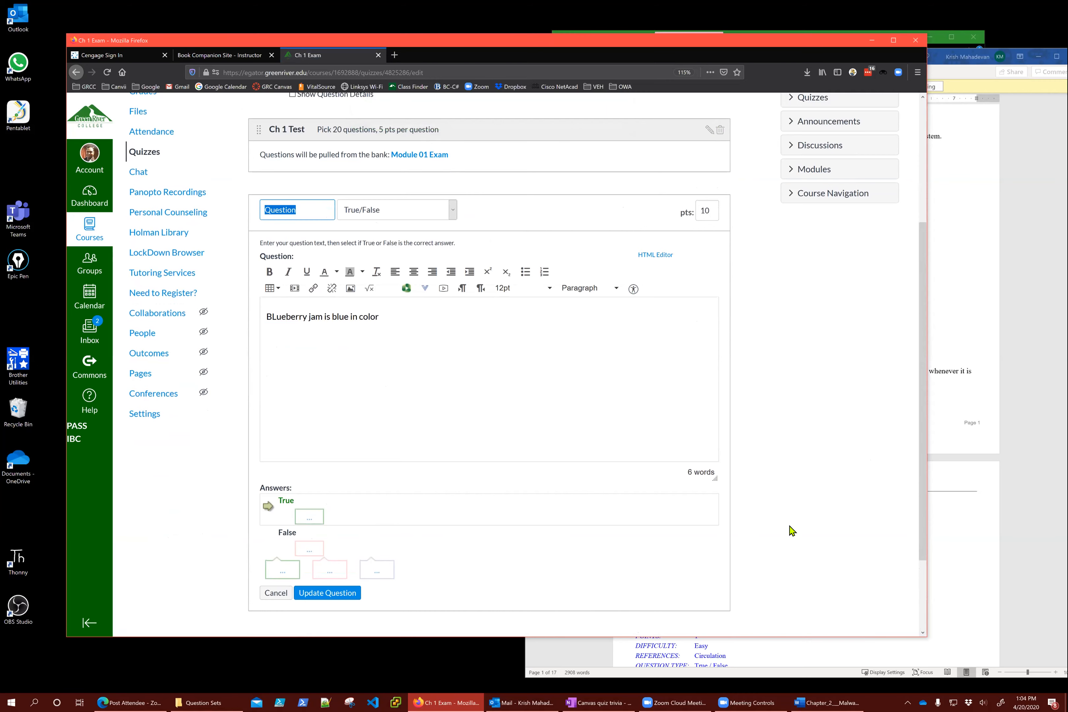
pyautogui.scroll(-2, 791, 530)
pyautogui.click(272, 444)
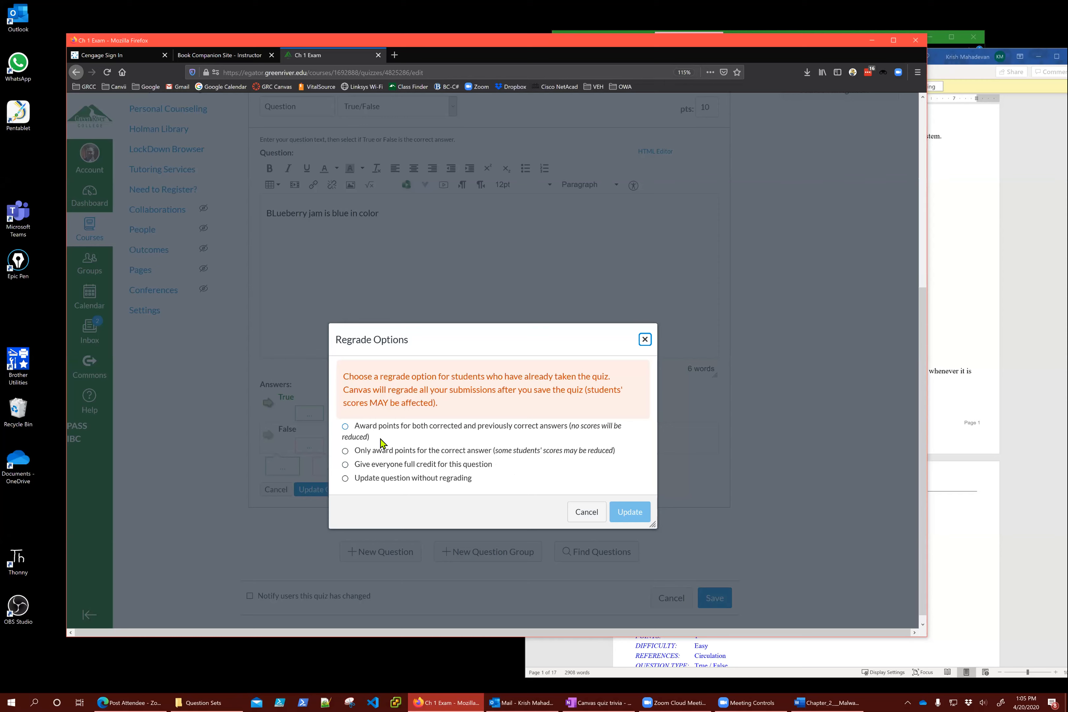
# Apply the regrade option 'Only award points for the correct answer' to the question
pyautogui.click(407, 431)
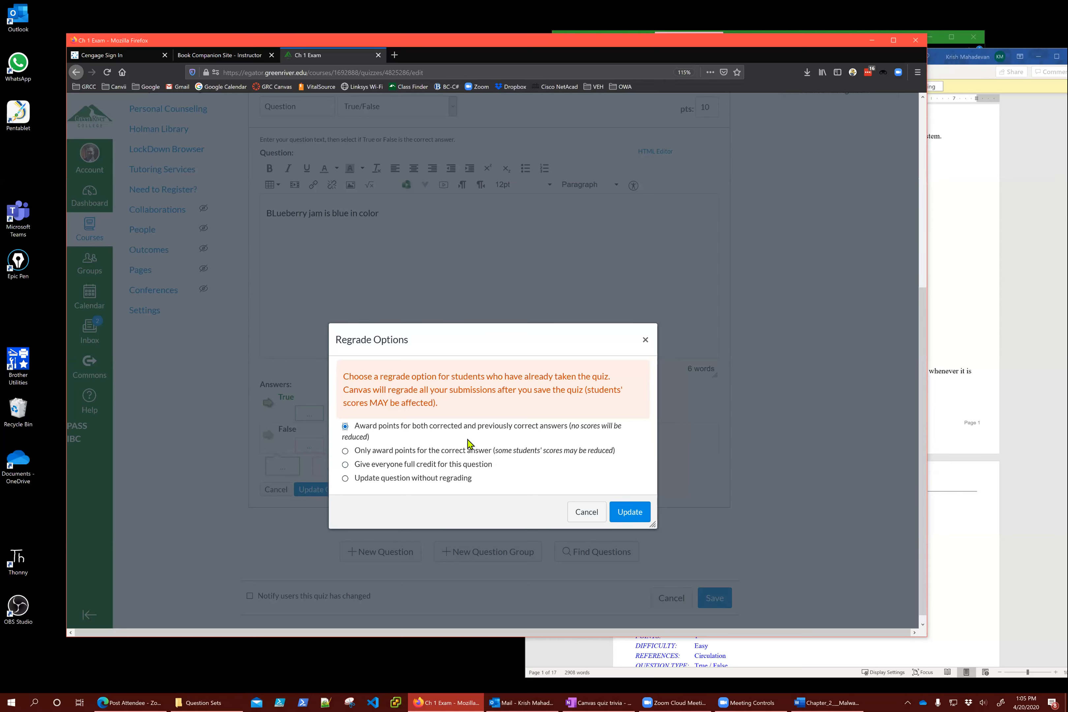
pyautogui.click(374, 452)
pyautogui.click(629, 511)
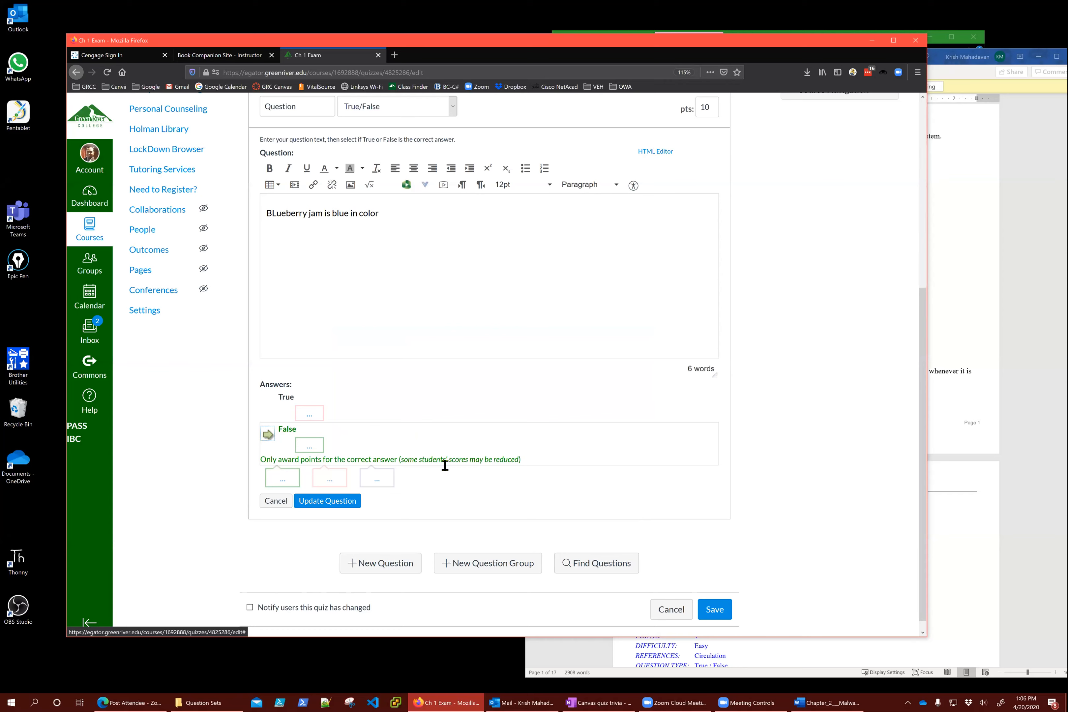
# Save the updated blueberry-jam question and go to the course Gradebook
pyautogui.click(327, 500)
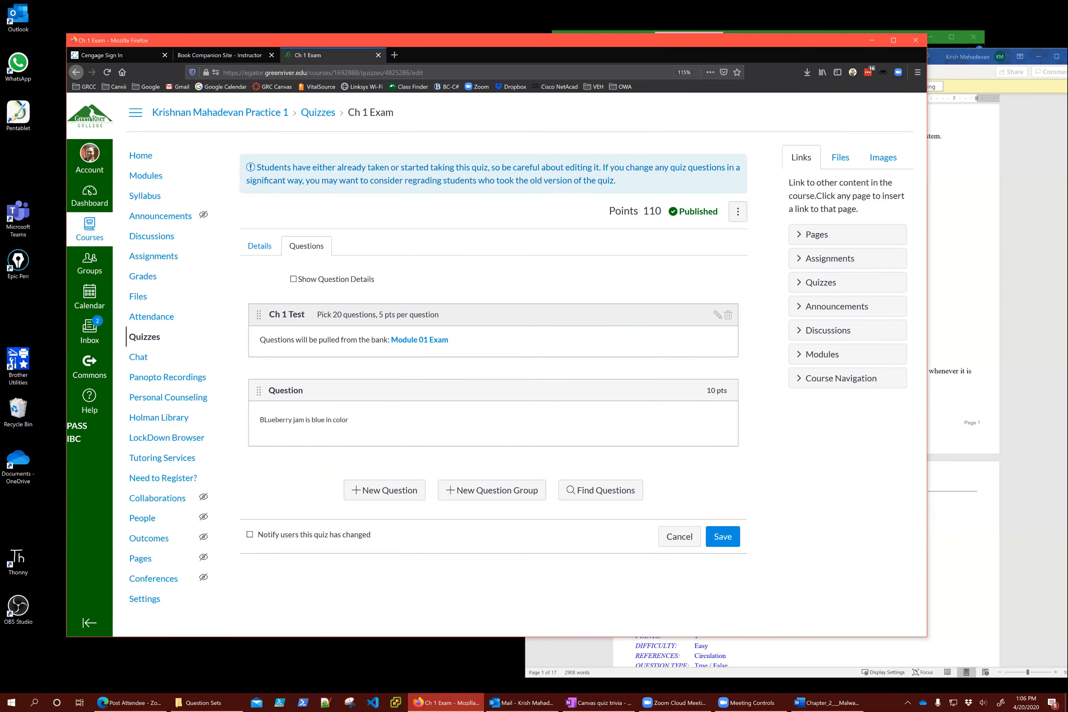
pyautogui.click(143, 276)
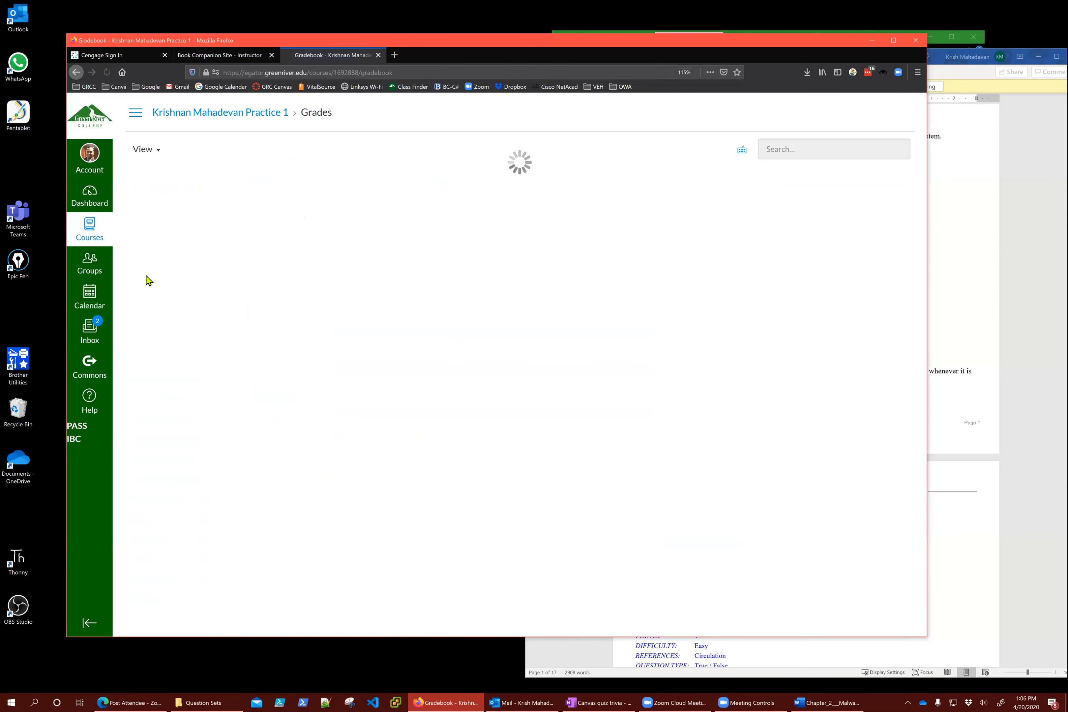